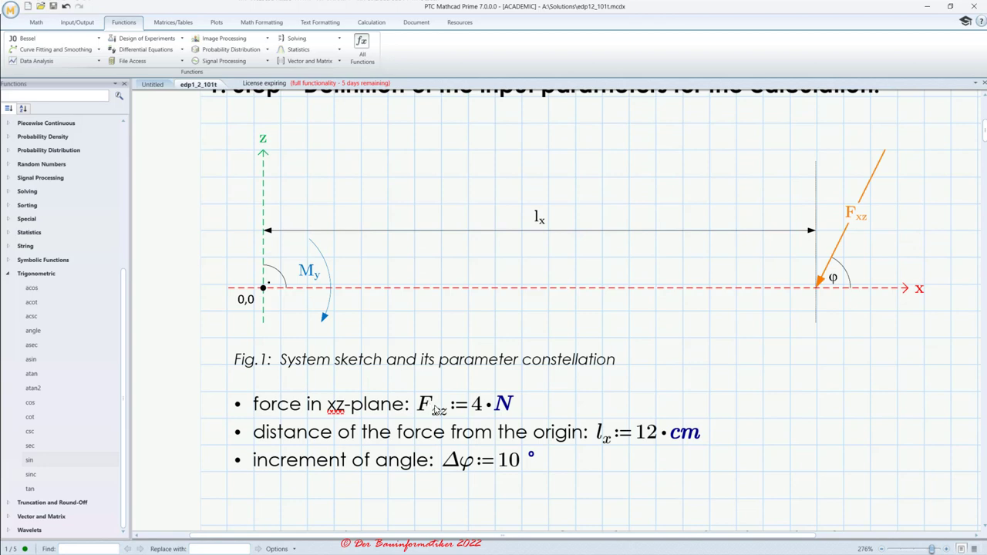
Review the input parameters, the force component sketch and the moment function scheme in the edp1_2_101t worksheet
scroll(436, 410, down, 4)
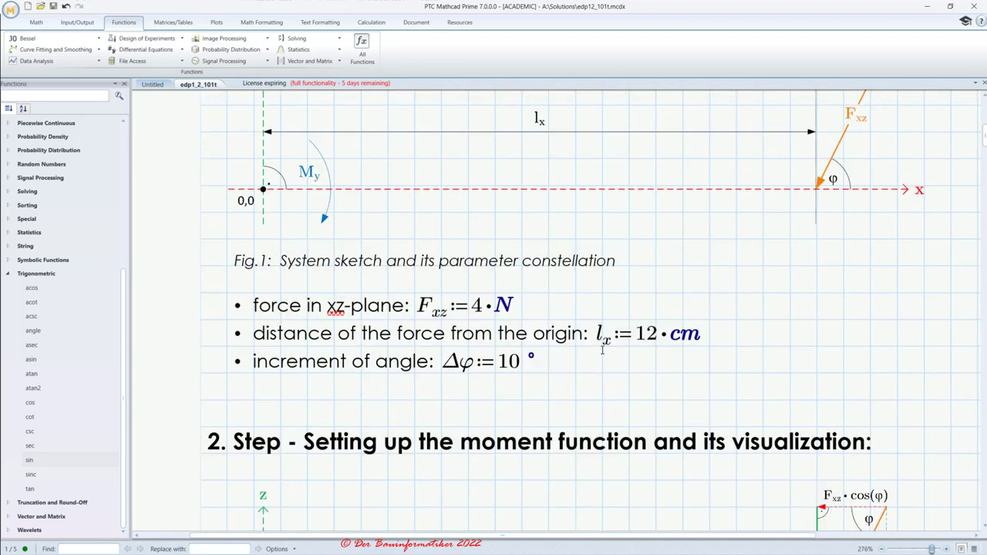
scroll(602, 350, down, 16)
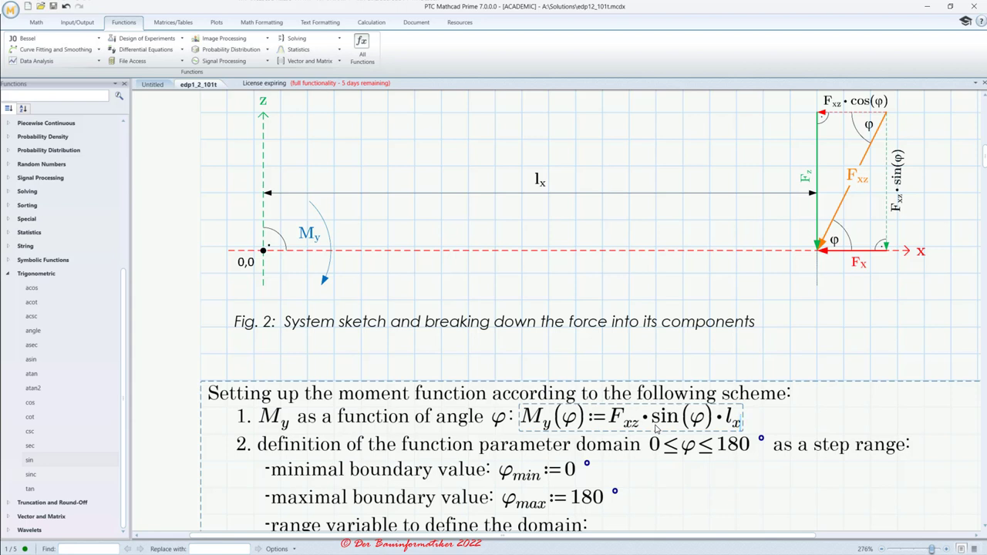
click(628, 354)
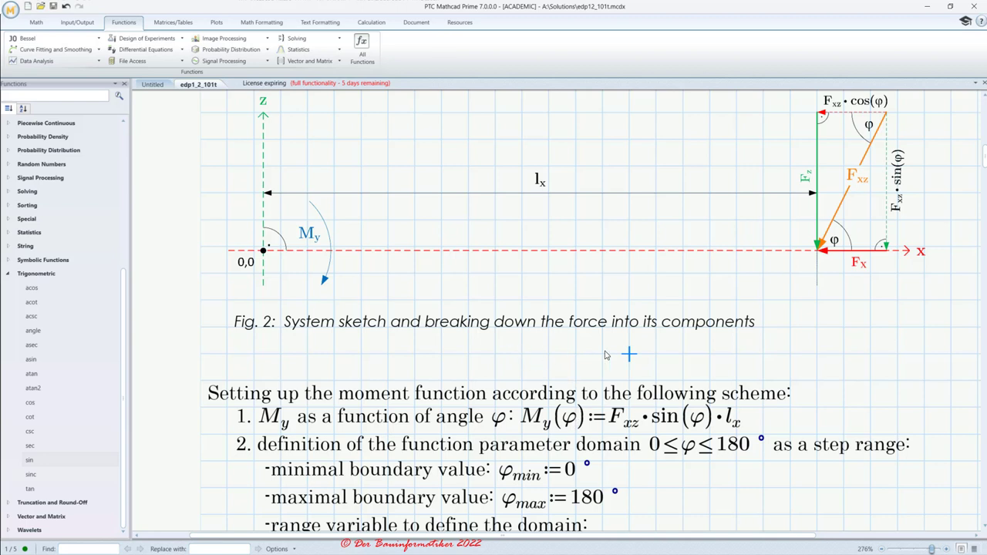
scroll(440, 392, down, 1)
scroll(439, 392, down, 3)
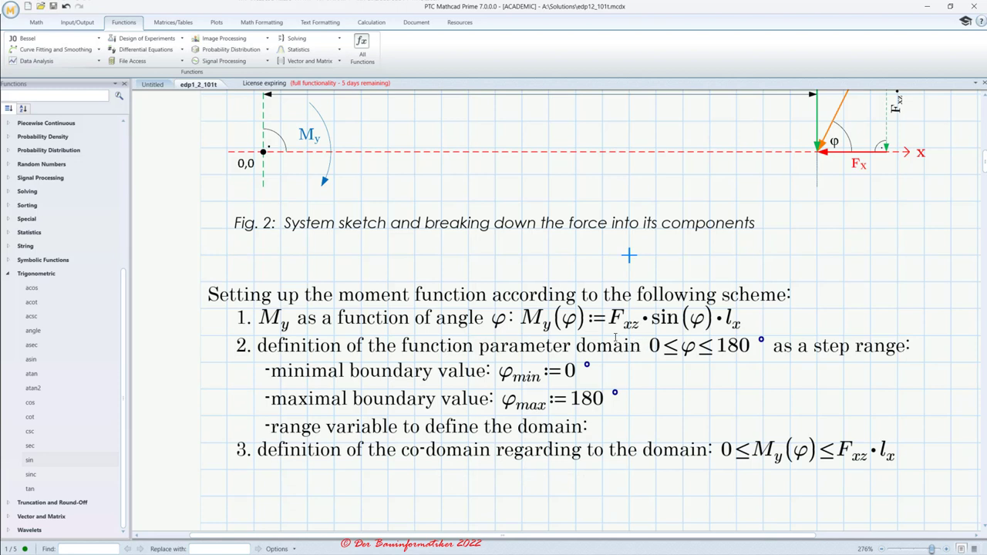
scroll(586, 333, down, 4)
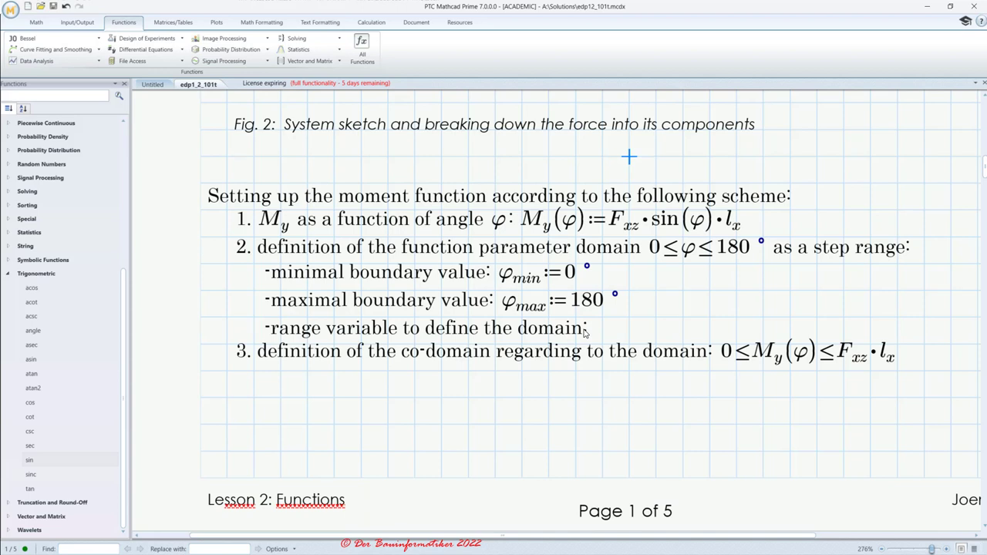
Switch to the untitled blank worksheet and close the Functions panel
click(152, 85)
click(124, 84)
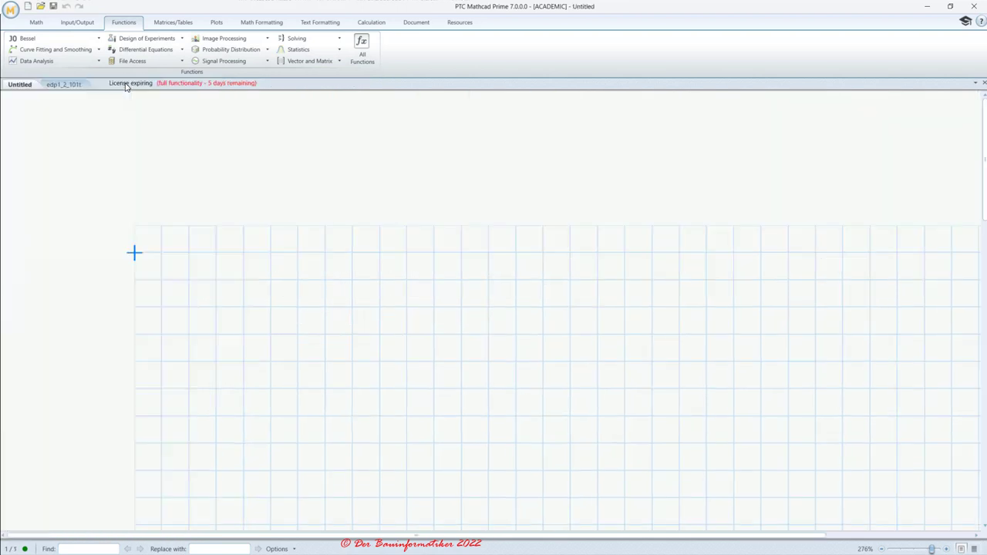
scroll(407, 347, down, 2)
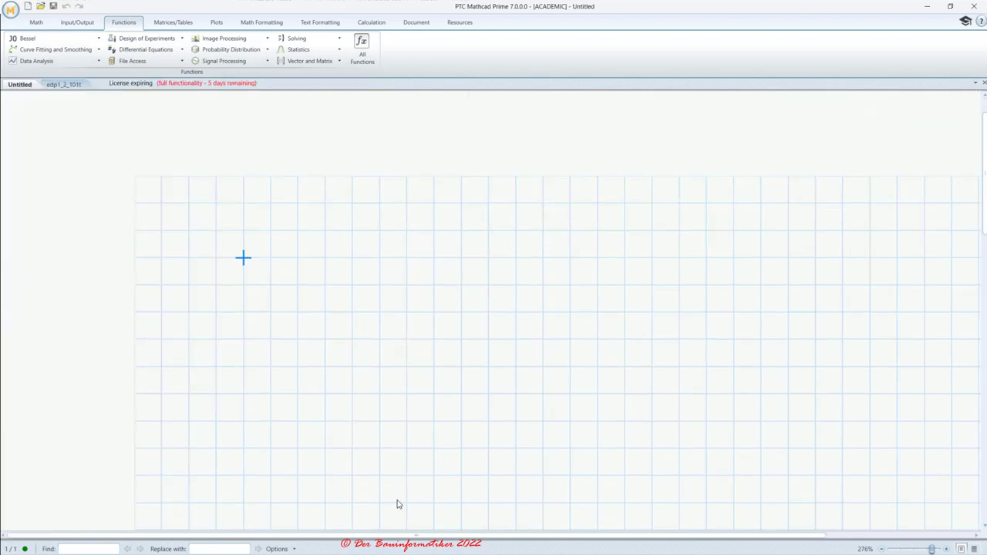
drag(381, 538, 450, 538)
scroll(224, 260, down, 1)
Define the function f(x):=2·x in the upper part of the blank worksheet
click(190, 265)
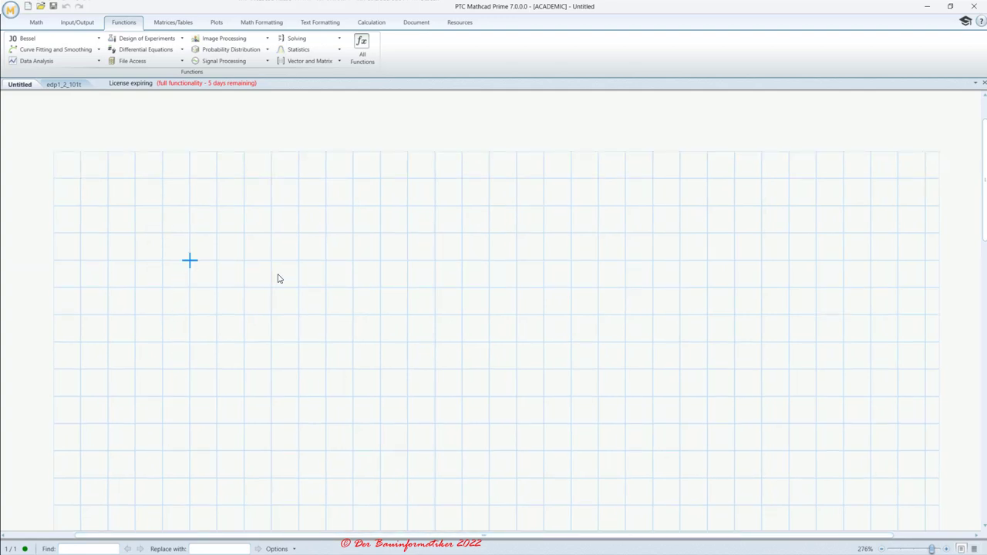
text(f(x)
key(Right)
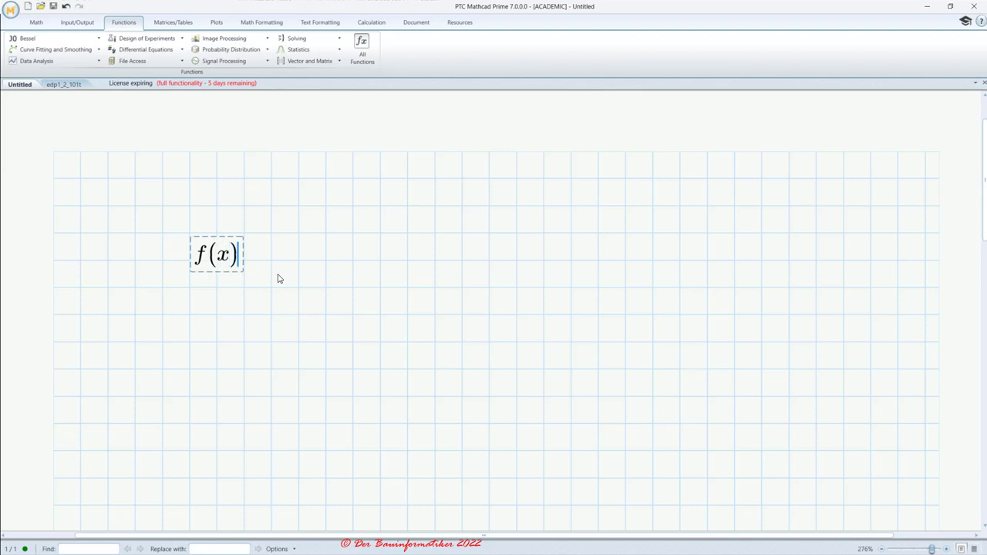
text(:x)
key(BackSpace)
text(2*x)
key(Return)
Define a second function g(x):=x³ beside f(x), using the exponent operator for the power
key(Right)
text(g(x):=)
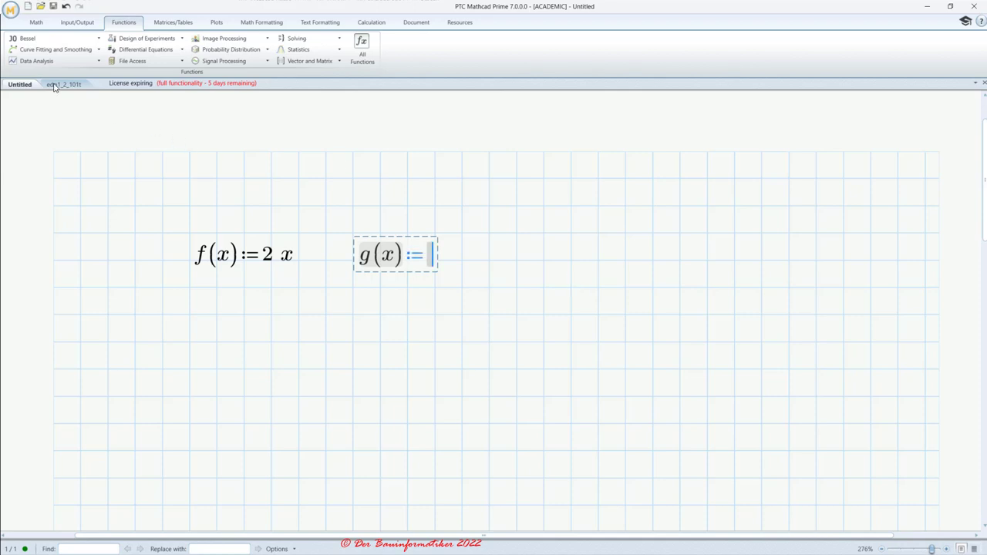
text(x)
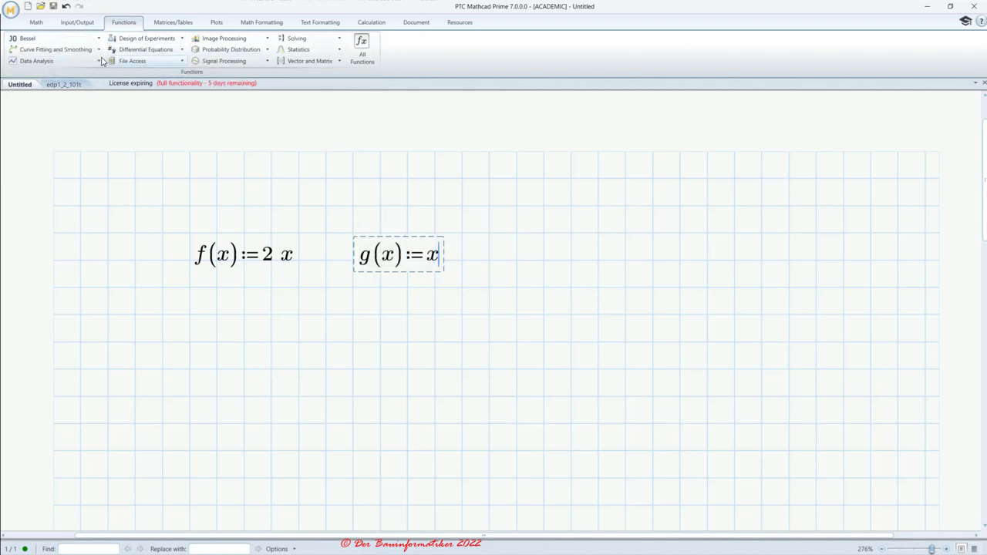
scroll(170, 60, up, 2)
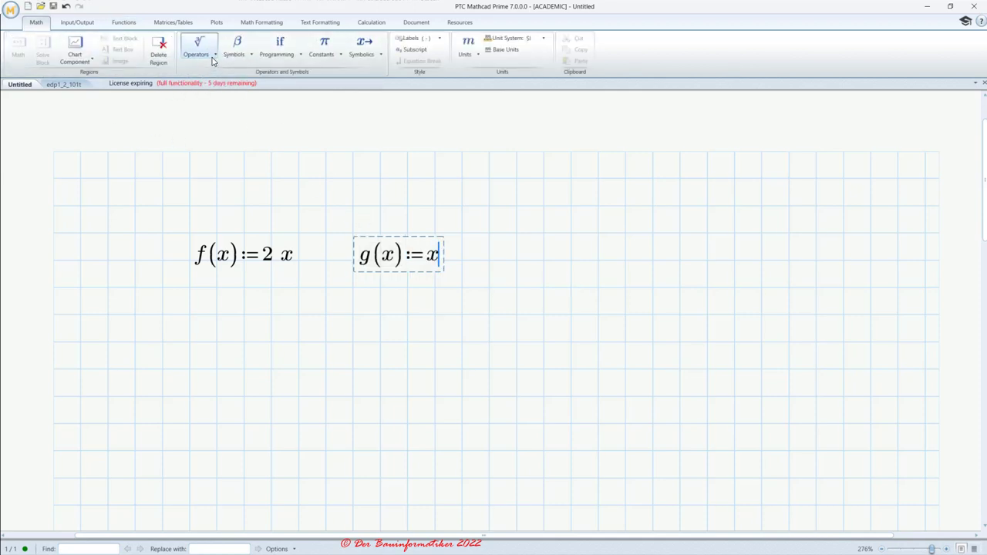
click(213, 61)
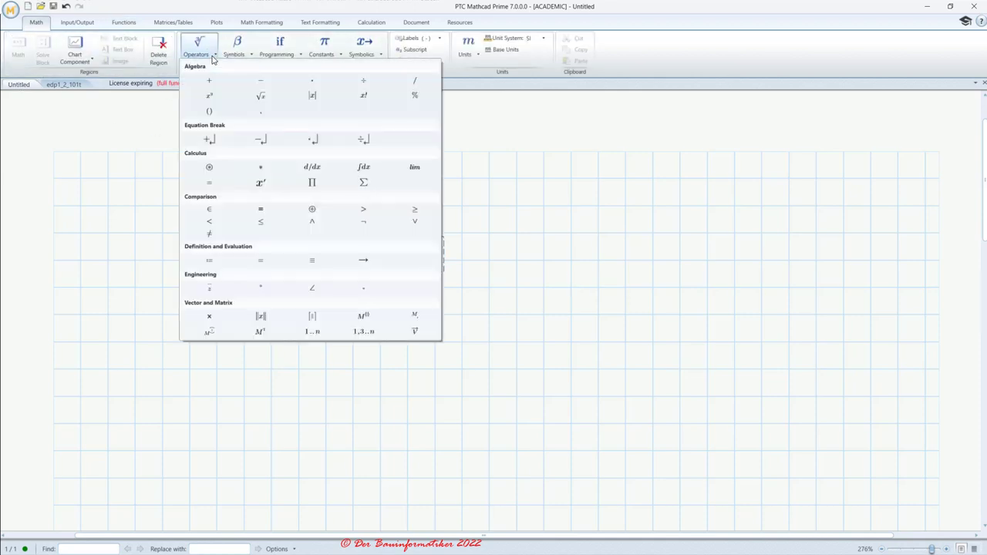
click(209, 95)
text(3)
click(325, 369)
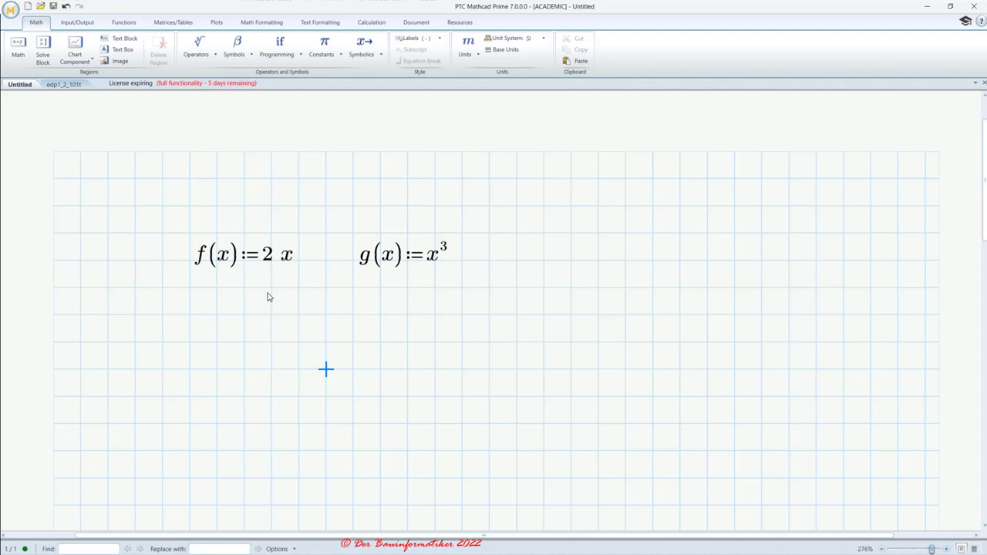
Insert an XY plot a few grid rows beneath the definition of f(x)
scroll(263, 298, down, 1)
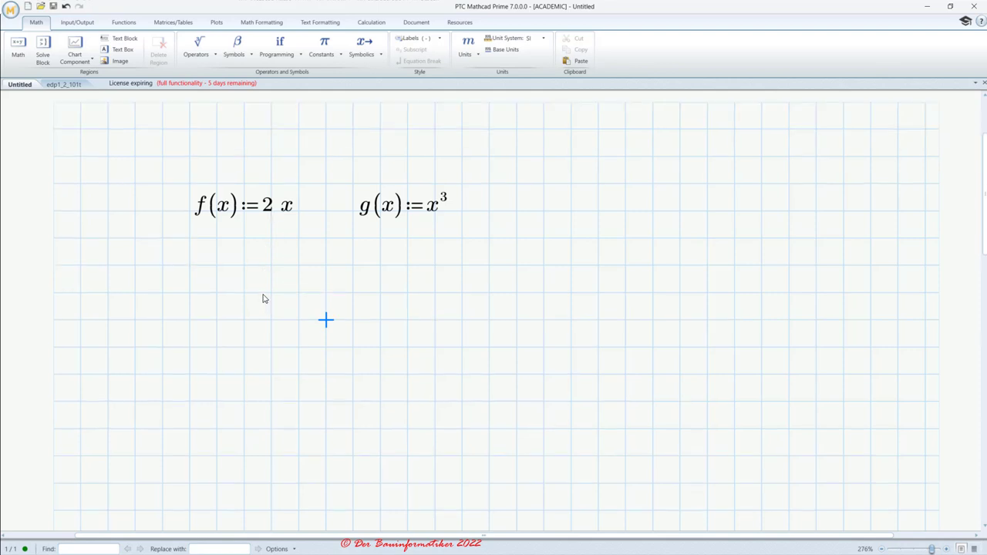
click(191, 298)
scroll(213, 340, down, 1)
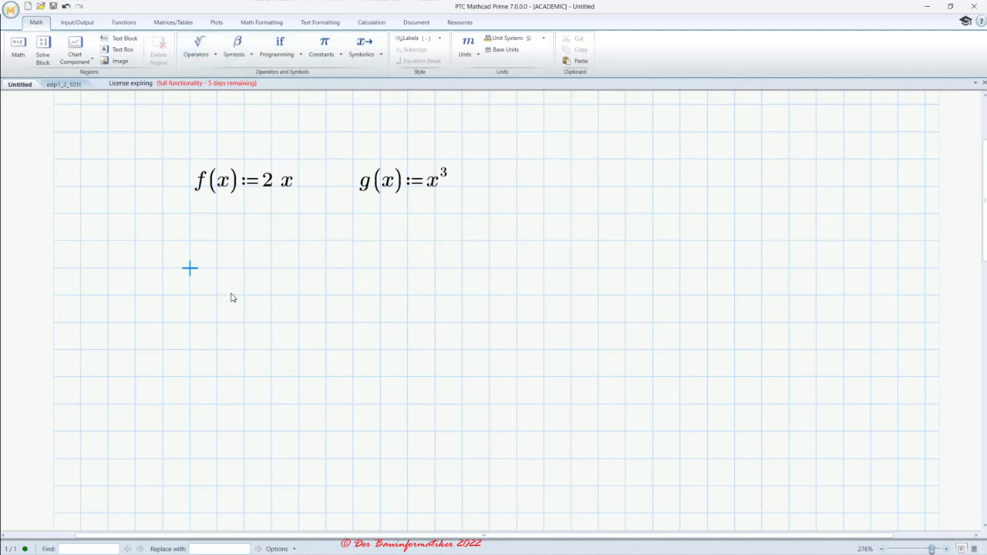
click(216, 22)
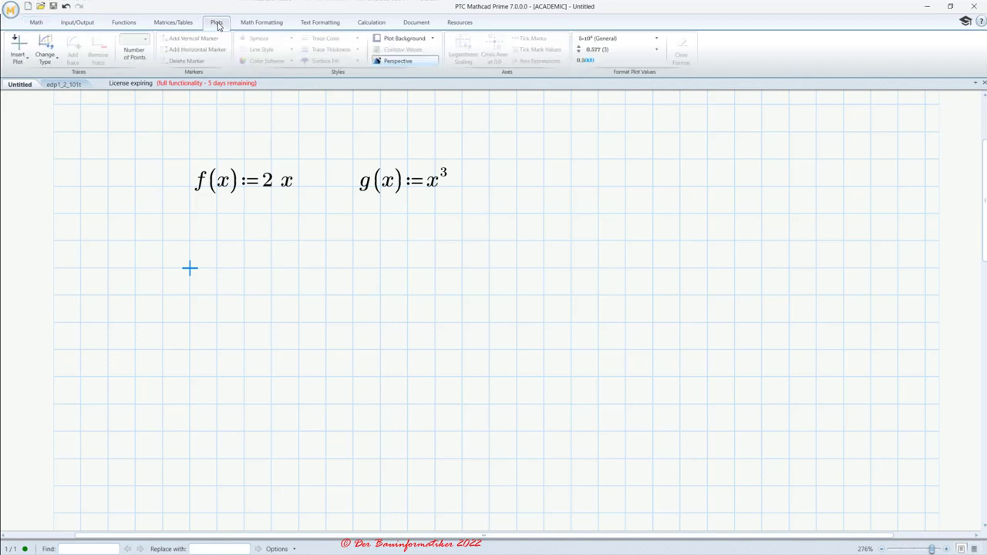
click(18, 53)
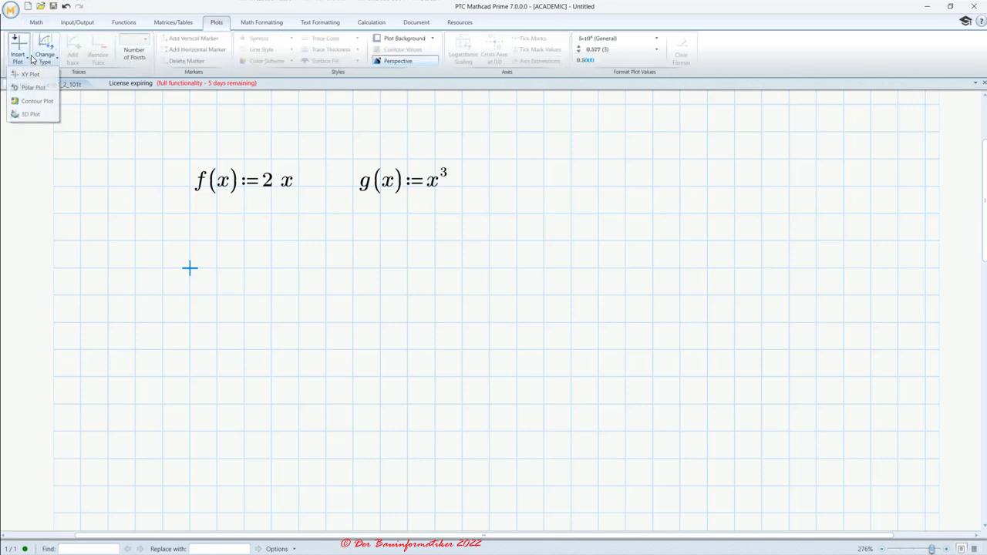
click(28, 75)
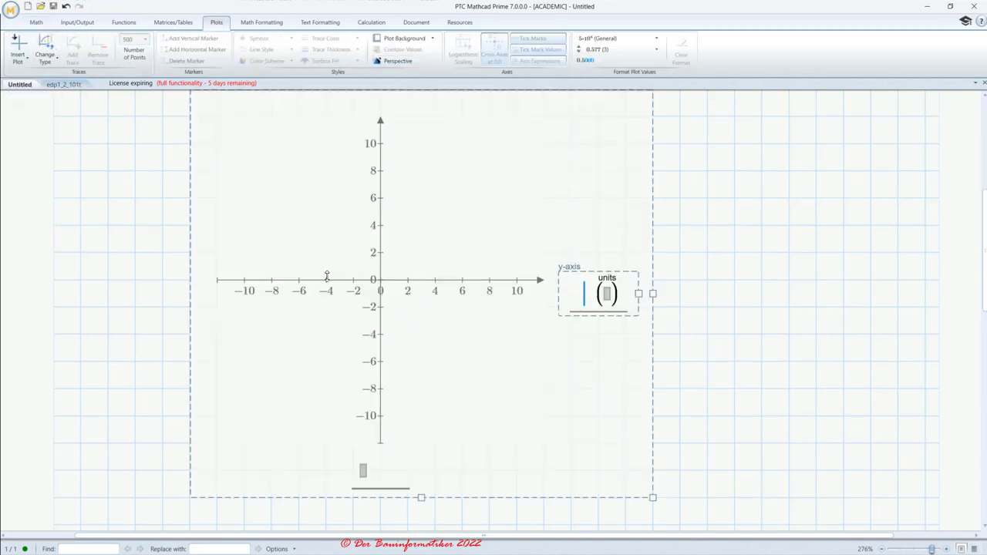
scroll(524, 437, up, 2)
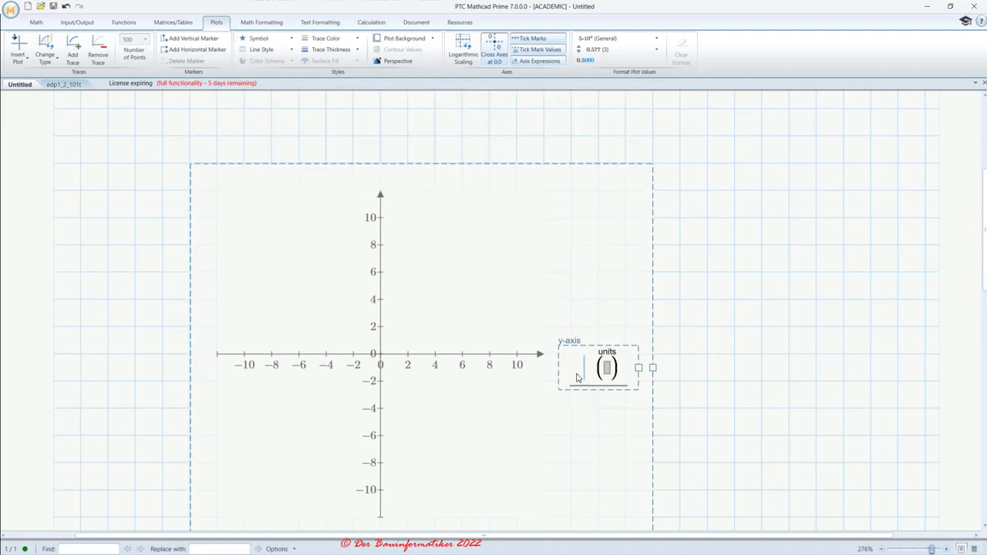
Plot f(x) on the y-axis against x on the x-axis
text(f(x)
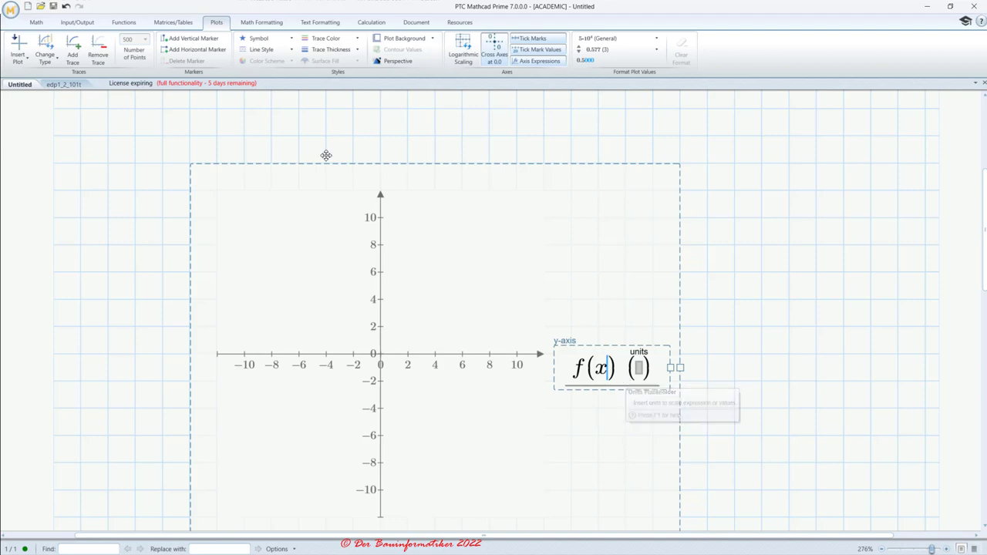
scroll(326, 458, up, 1)
scroll(324, 432, down, 4)
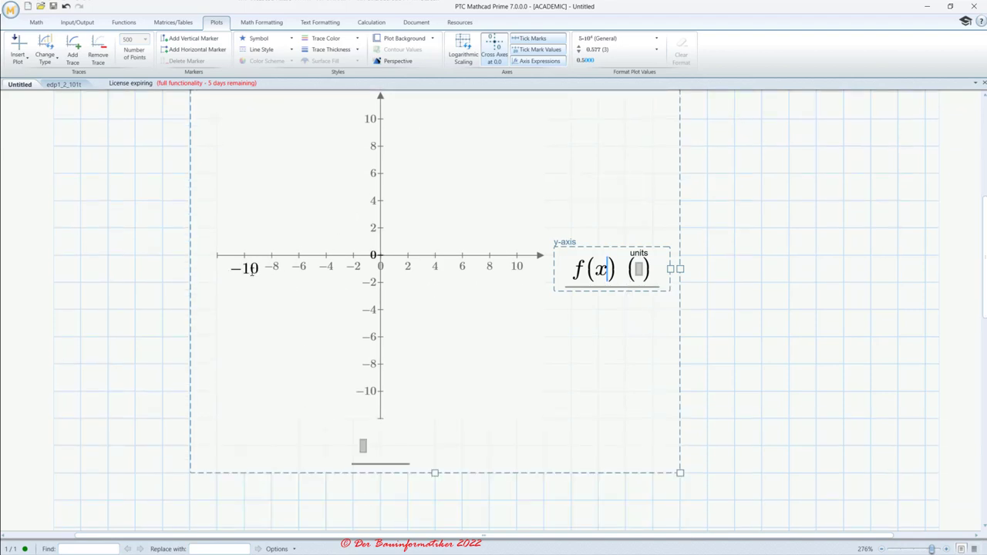
click(364, 447)
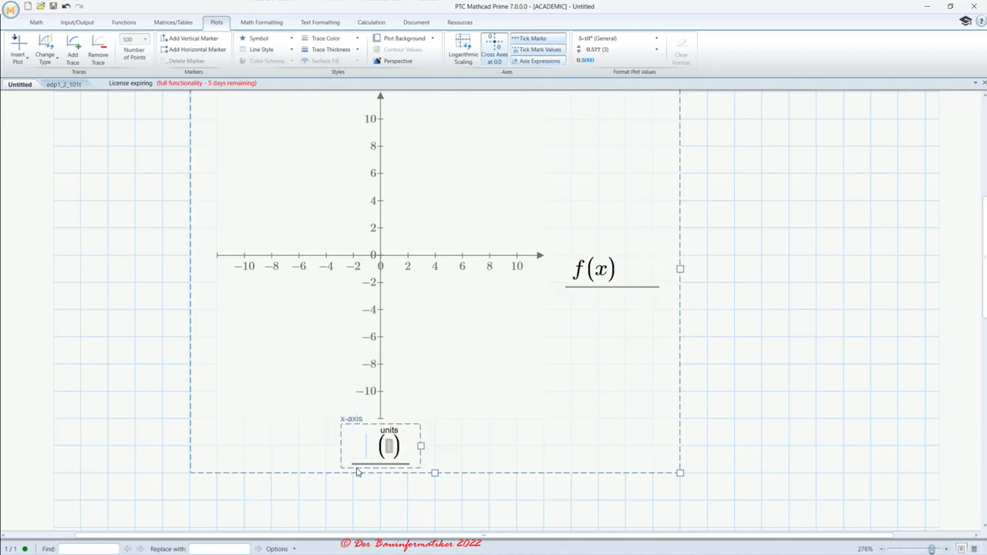
text(x)
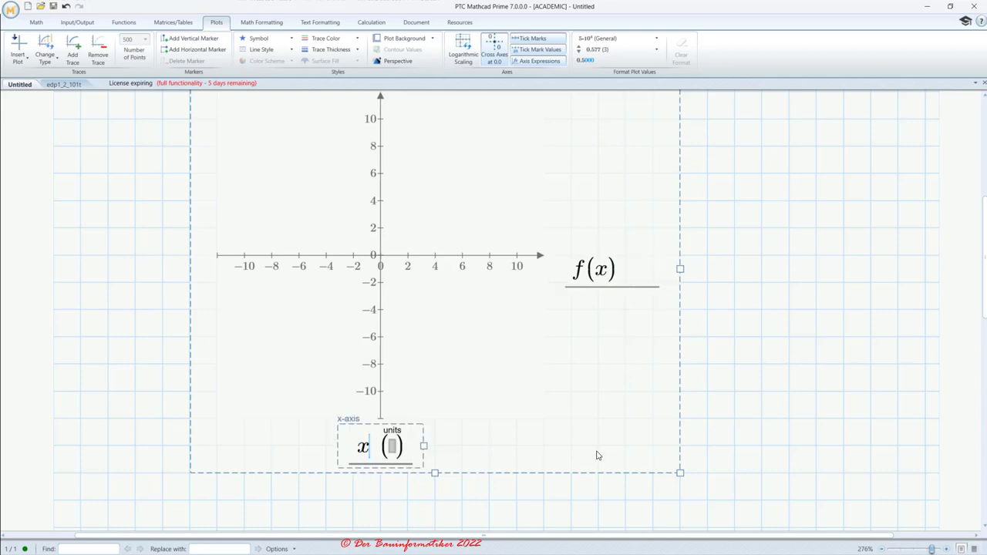
click(788, 364)
scroll(458, 430, up, 2)
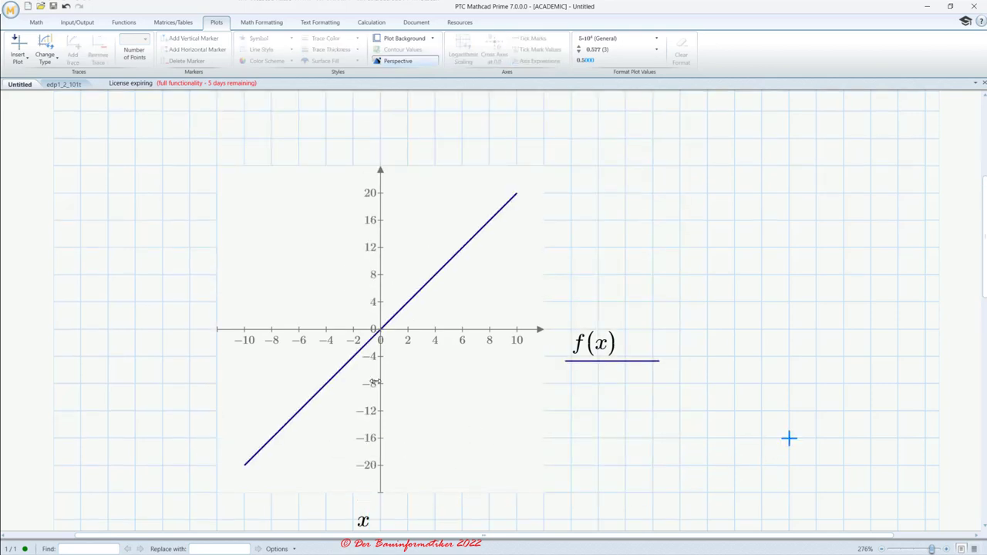
scroll(381, 340, down, 1)
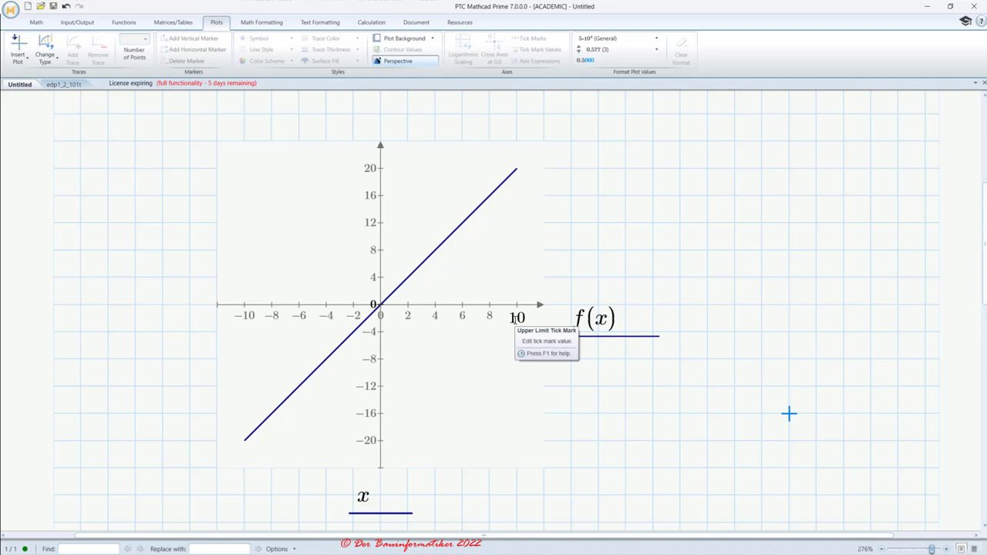
click(36, 22)
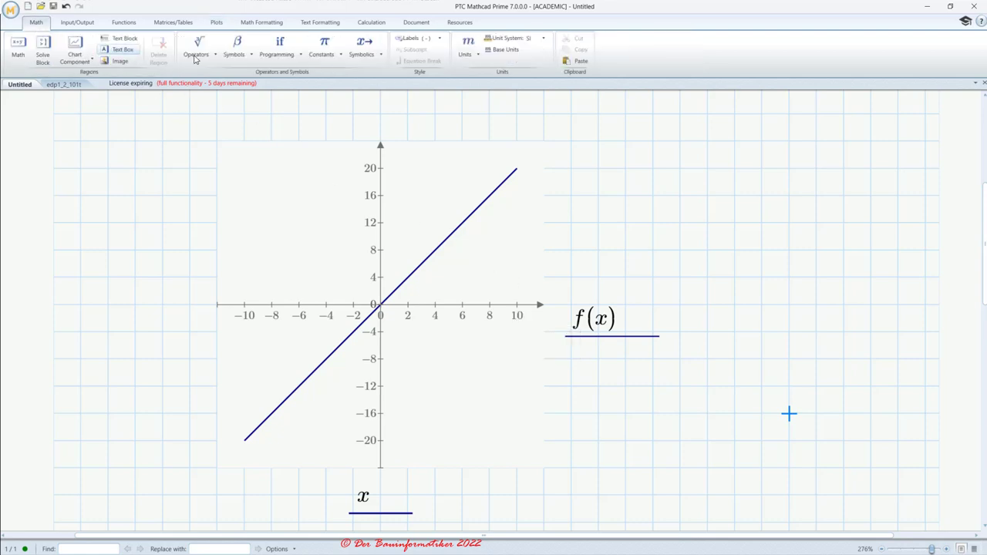
click(337, 58)
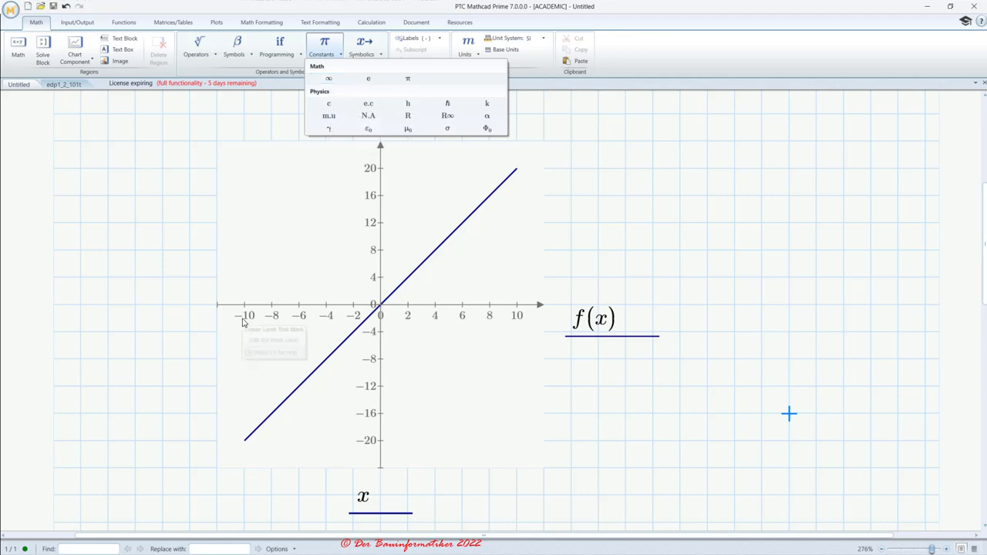
click(506, 318)
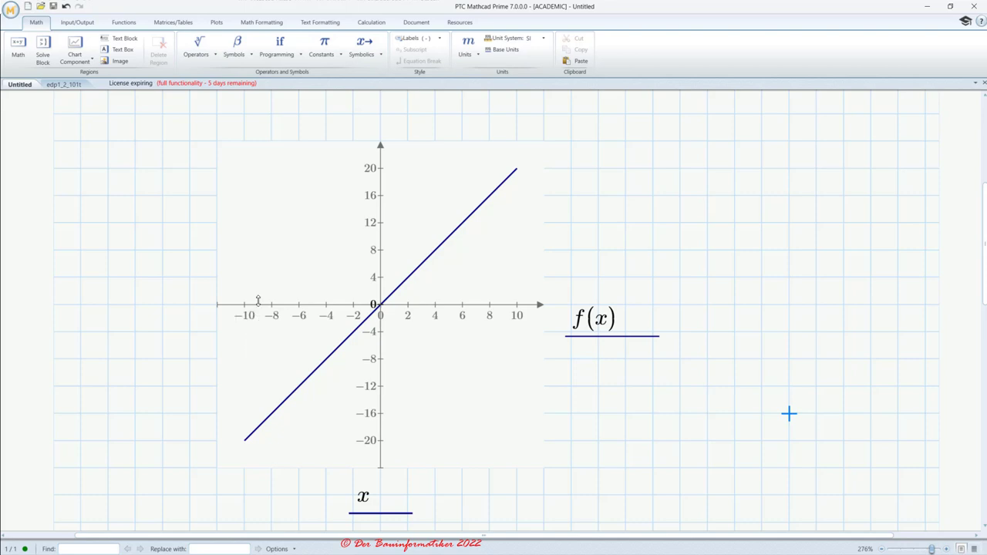
Set the plot's x-axis lower limit to −100 and its upper limit to 1000
click(249, 327)
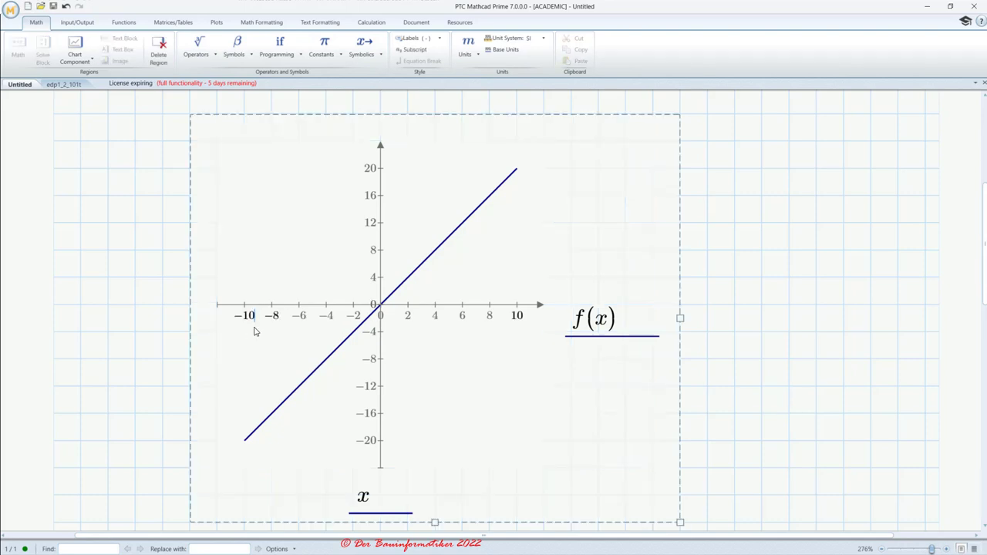
text(0)
click(520, 324)
text(0)
click(810, 332)
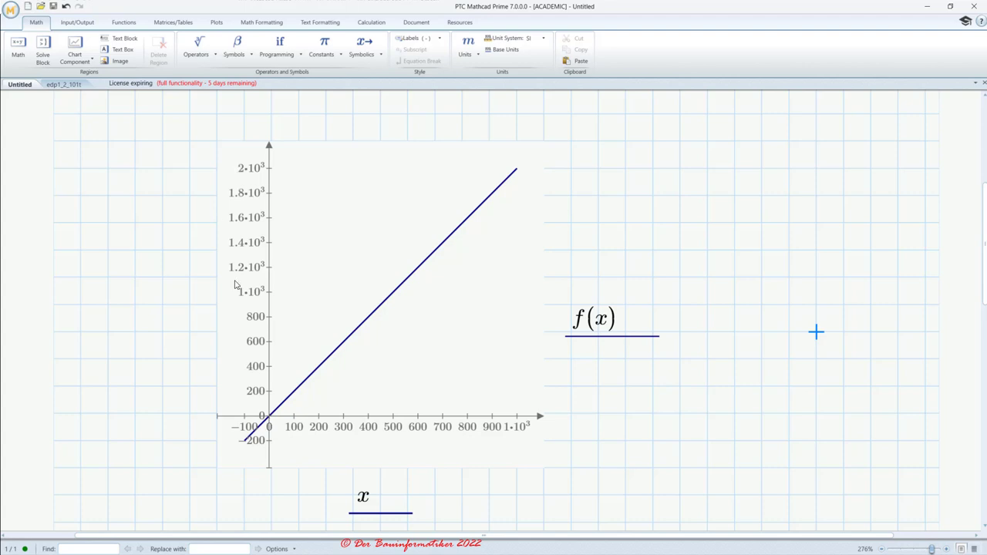
Extend the plot's y-axis lower limit by entering −500 in front of the existing −200
click(263, 449)
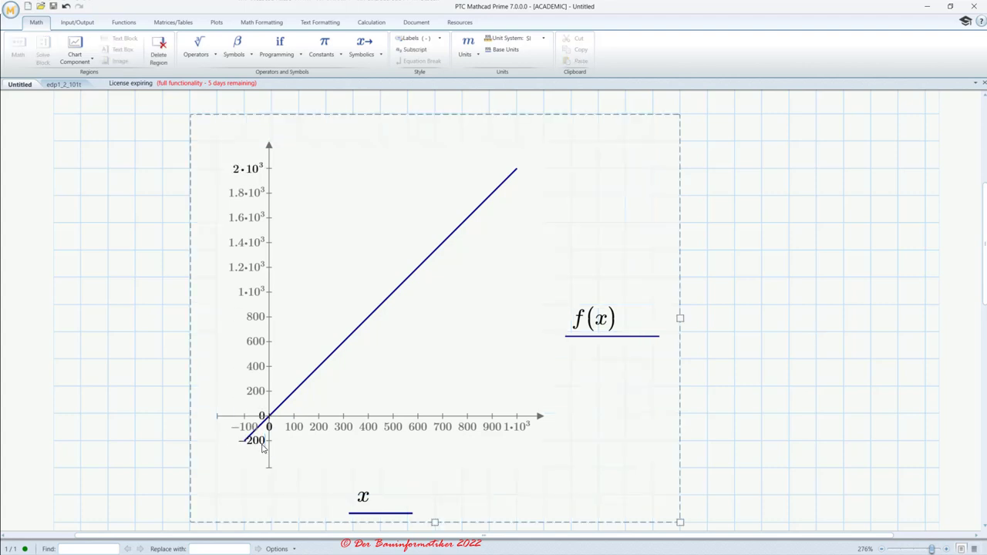
click(264, 443)
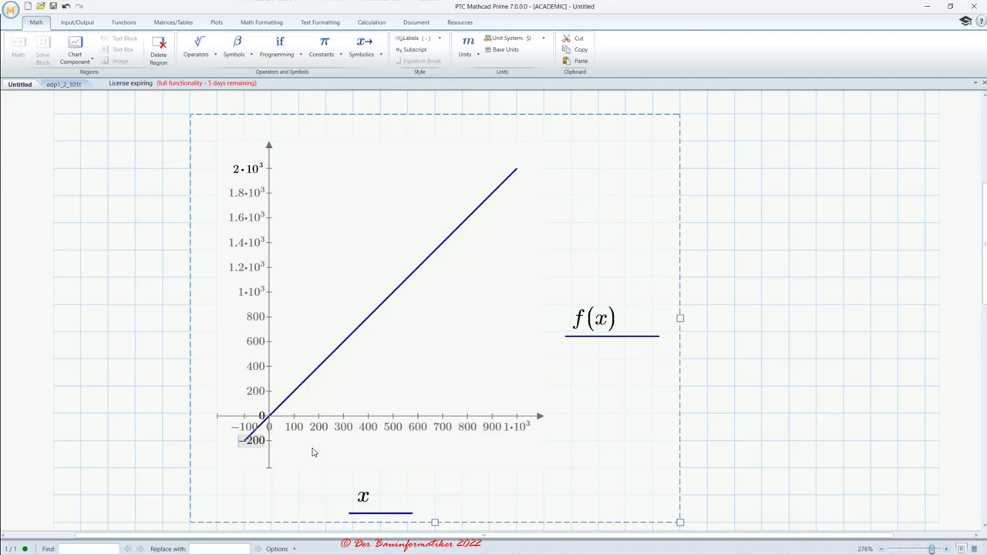
key(Left)
text(500)
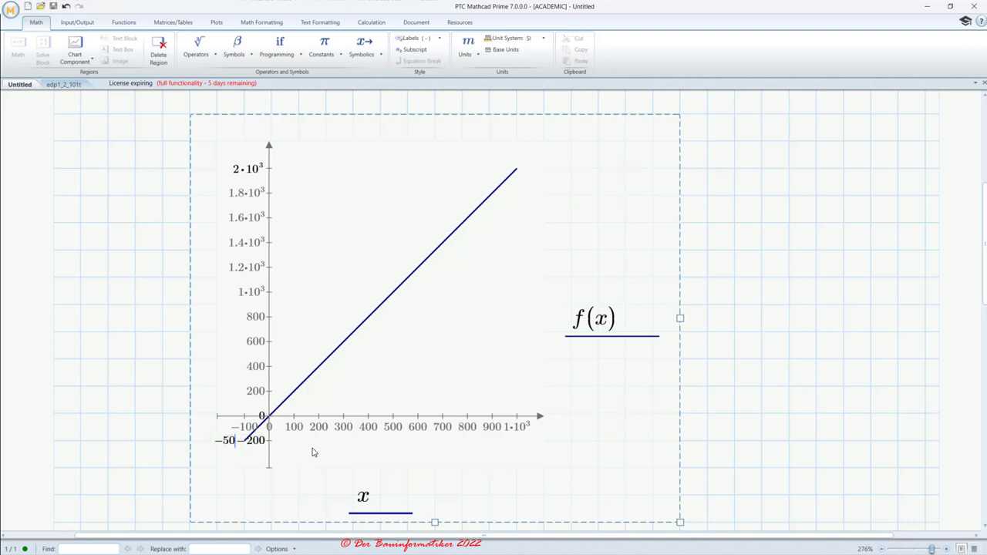
Set the plot's y-axis upper limit to 500
click(247, 171)
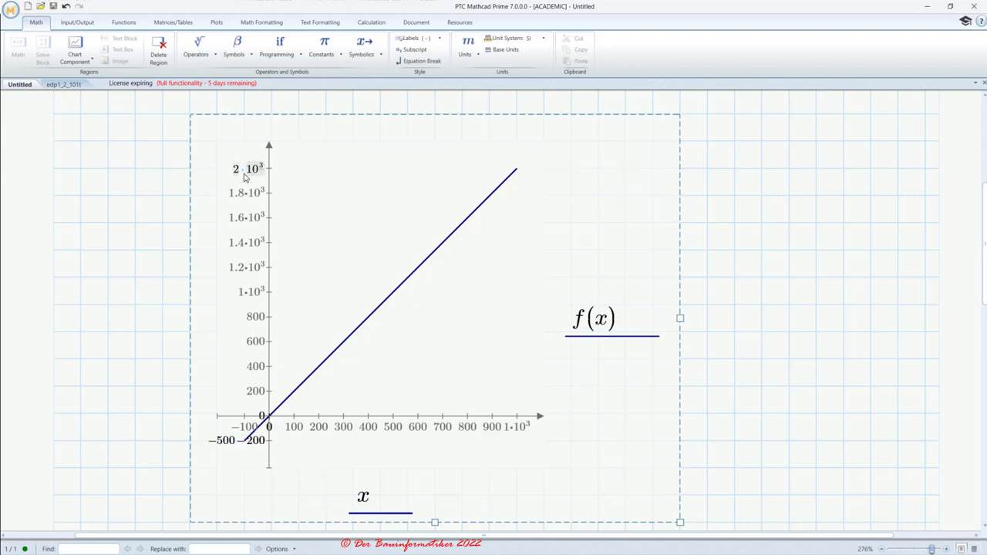
key(BackSpace)
key(BackSpace)
key(Delete)
key(Delete)
key(Delete)
text(500)
click(131, 197)
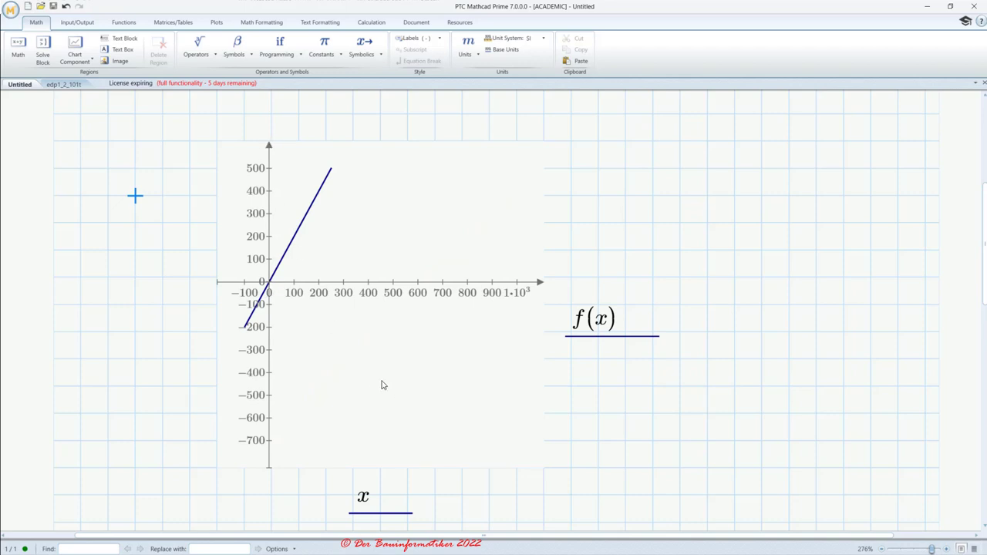
Compare the definitions of f(x) and g(x) with the line plotted for f(x)
scroll(359, 383, up, 3)
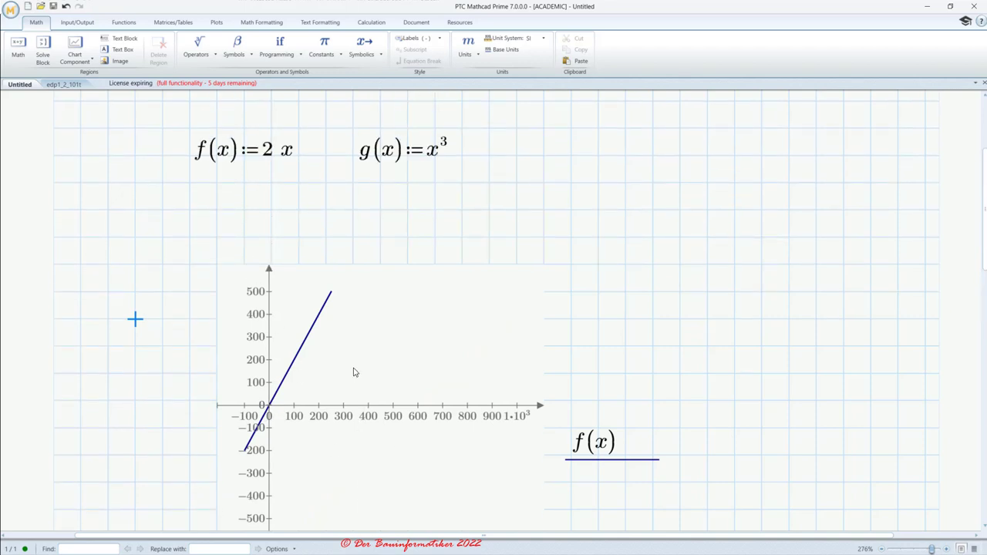
scroll(353, 373, down, 2)
scroll(354, 372, down, 1)
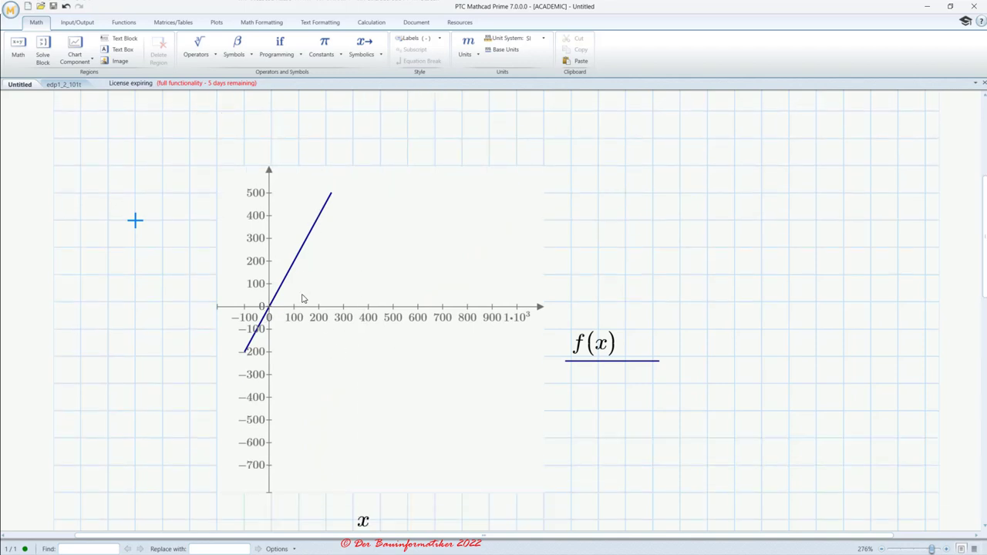
scroll(304, 298, up, 2)
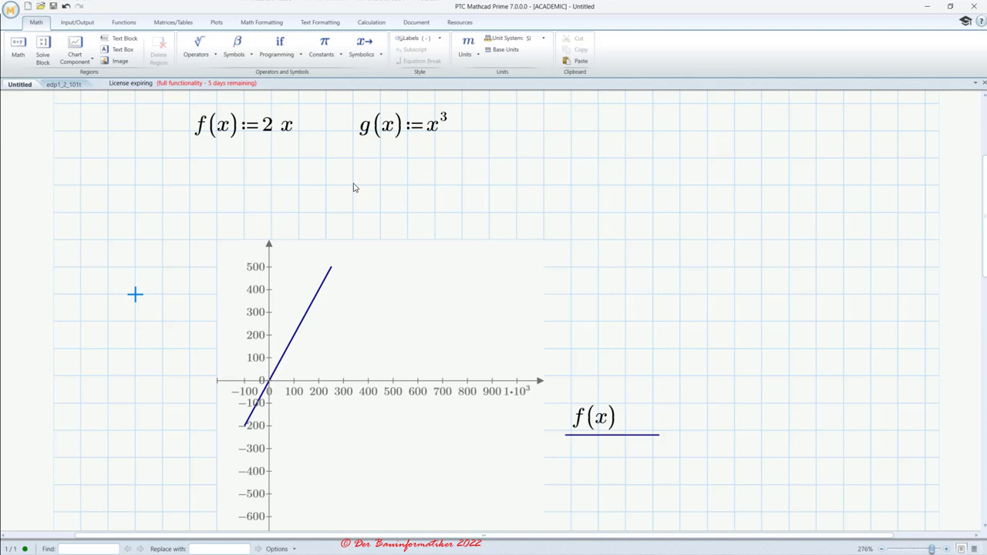
click(381, 187)
scroll(239, 339, down, 2)
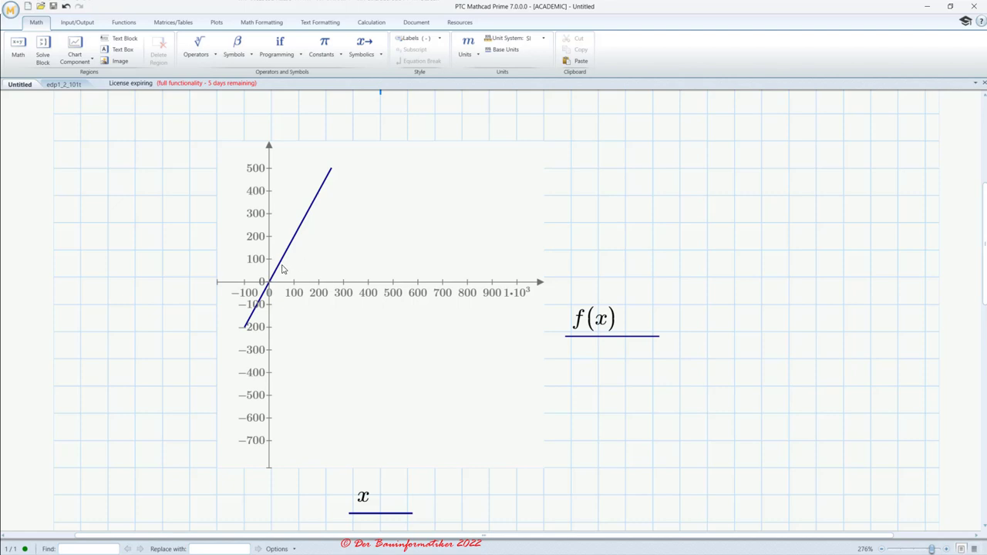
click(360, 307)
scroll(423, 297, up, 3)
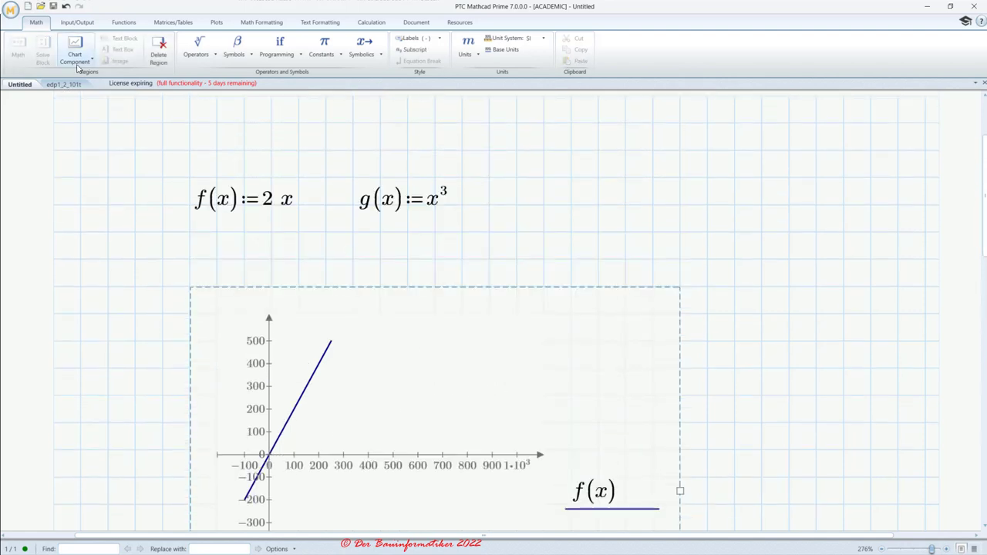
Switch to the edp1_2_101t worksheet and review the task description and the system sketches
click(64, 84)
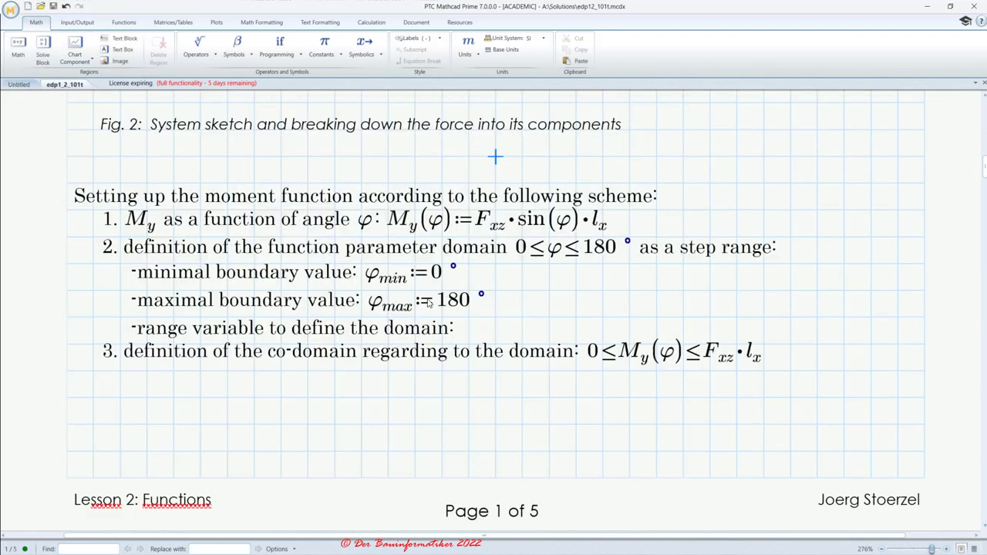
scroll(429, 301, up, 10)
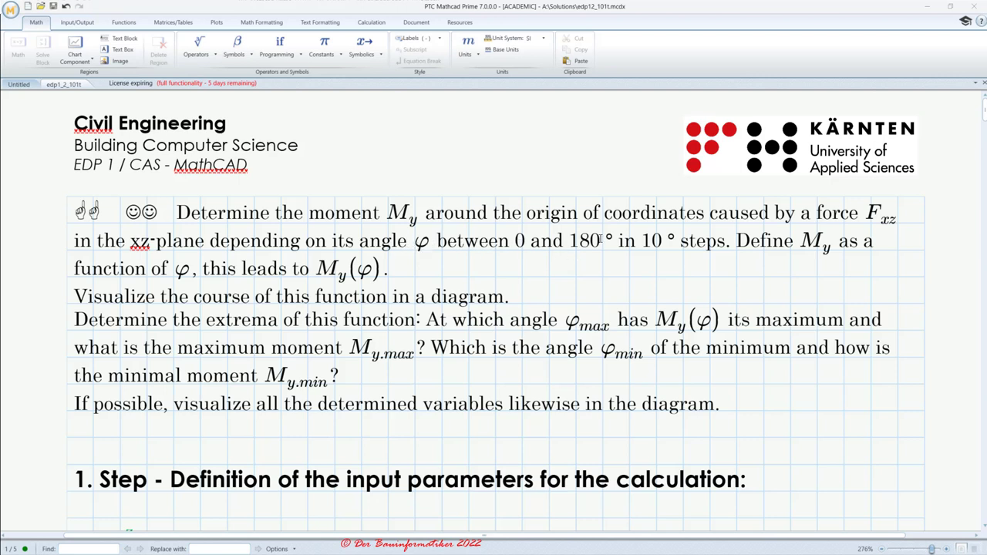
scroll(585, 297, down, 15)
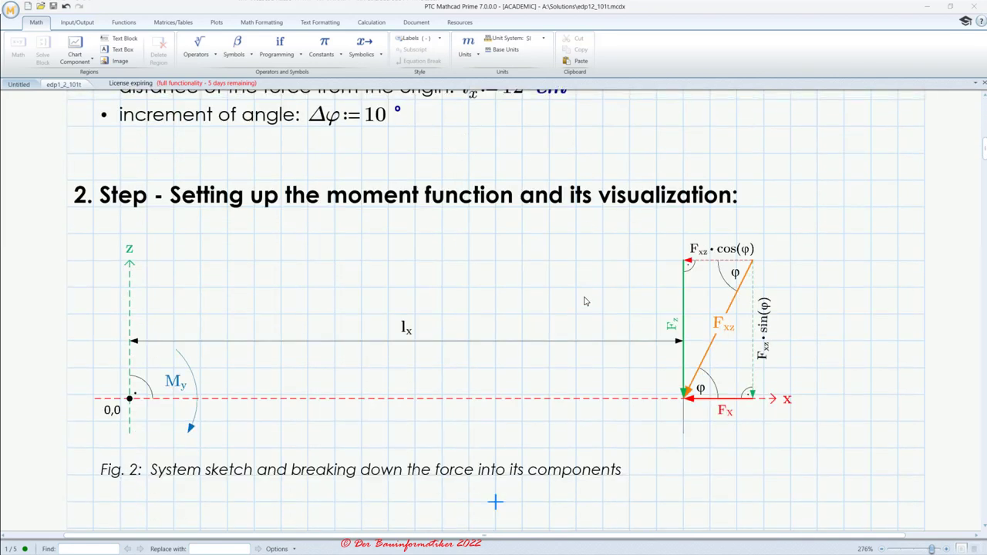
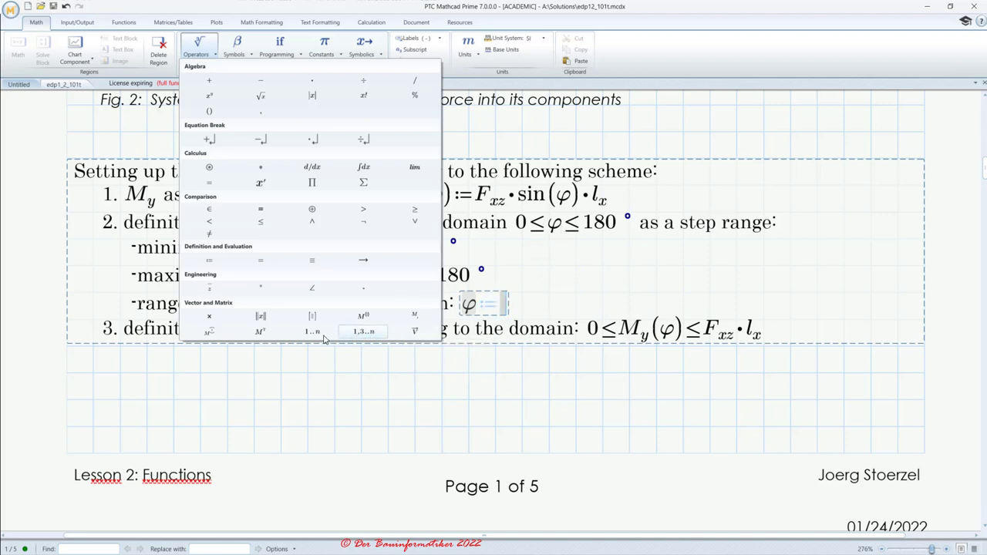
Insert the step range operator in the definition of φ and use φmin as its first value
click(364, 332)
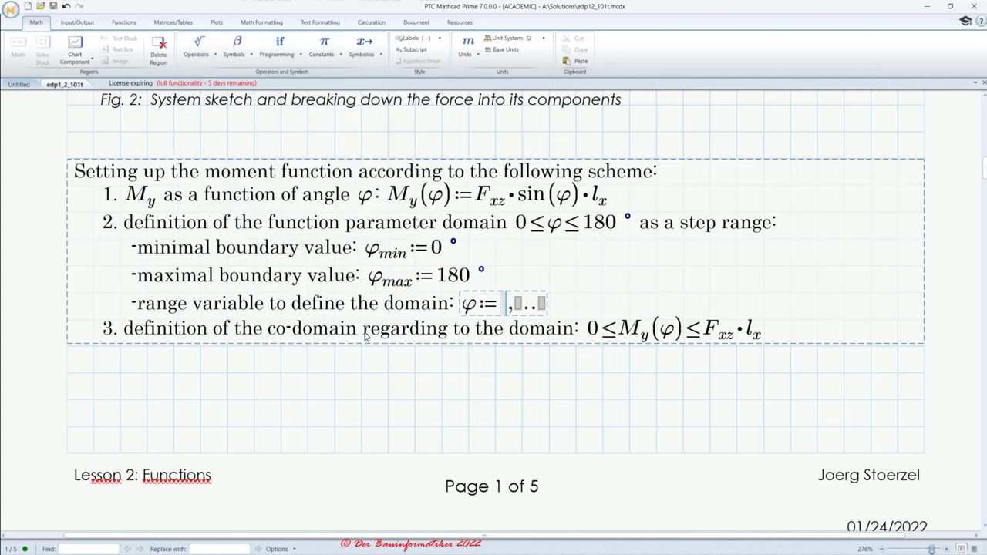
double_click(377, 255)
key(ctrl+c)
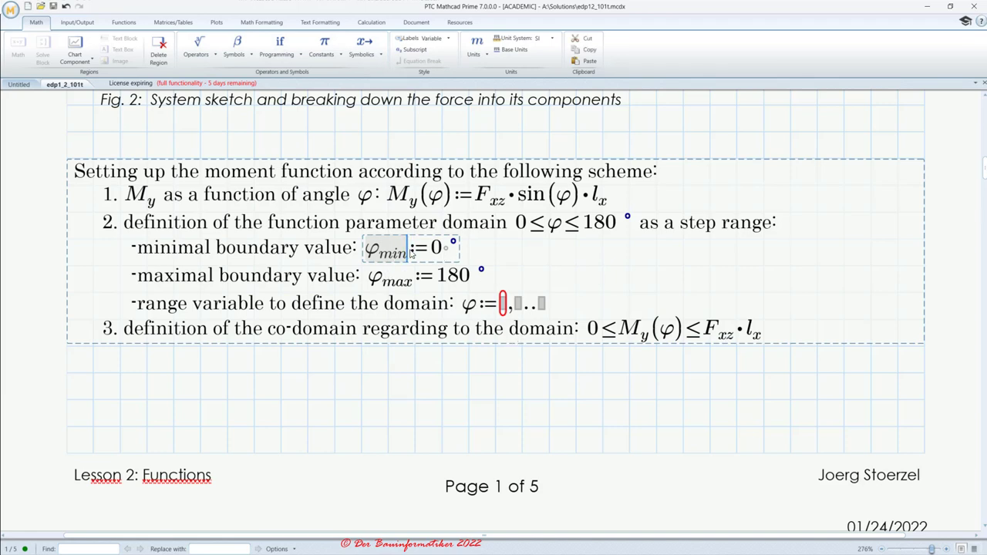
click(502, 303)
key(ctrl+v)
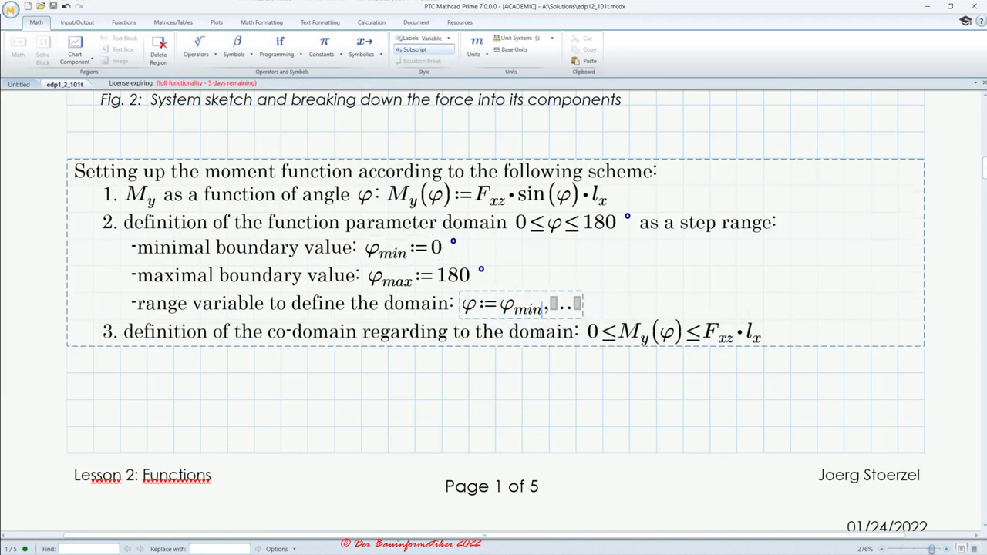
Enter the angle increment Δφ from the input parameters as the second value of the φ range
scroll(515, 342, up, 5)
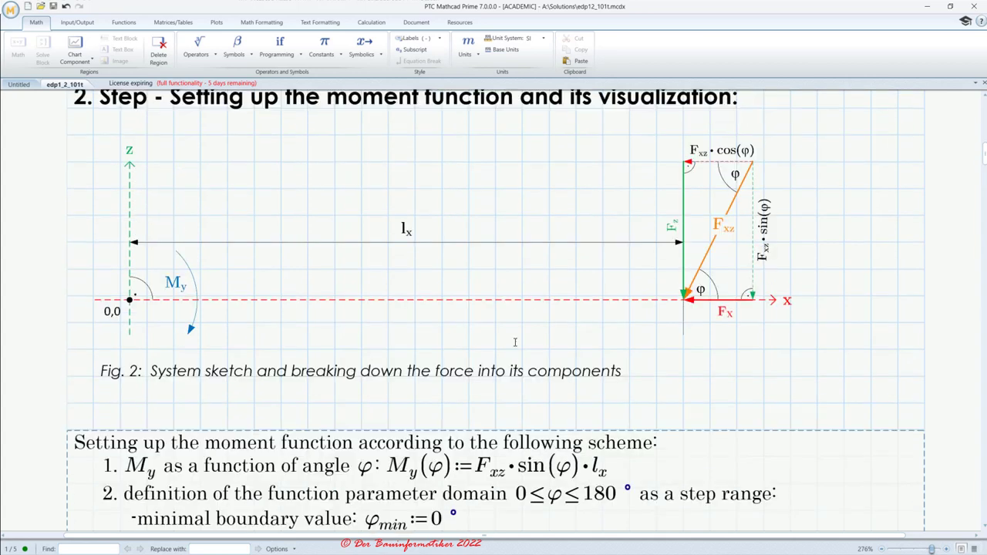
scroll(515, 342, up, 7)
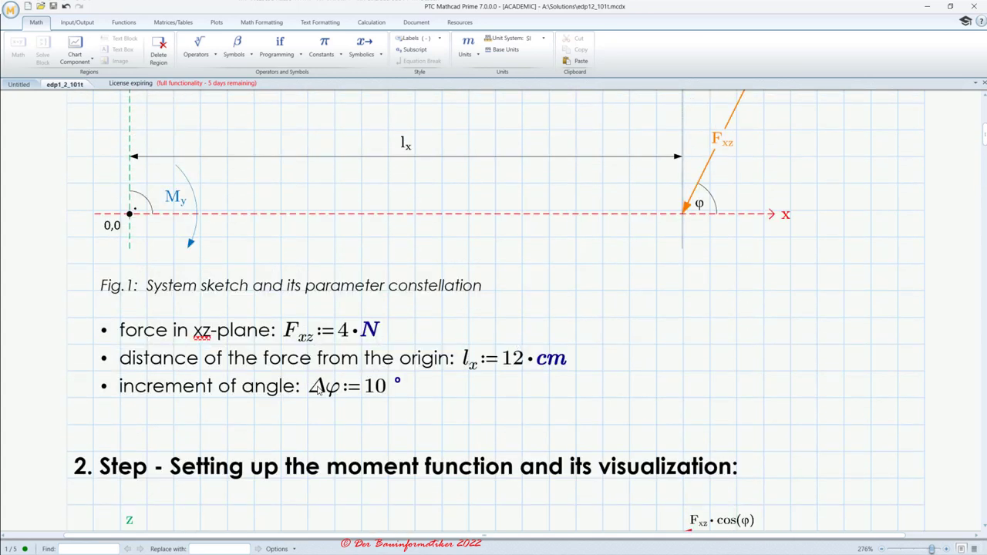
click(316, 390)
scroll(389, 393, down, 12)
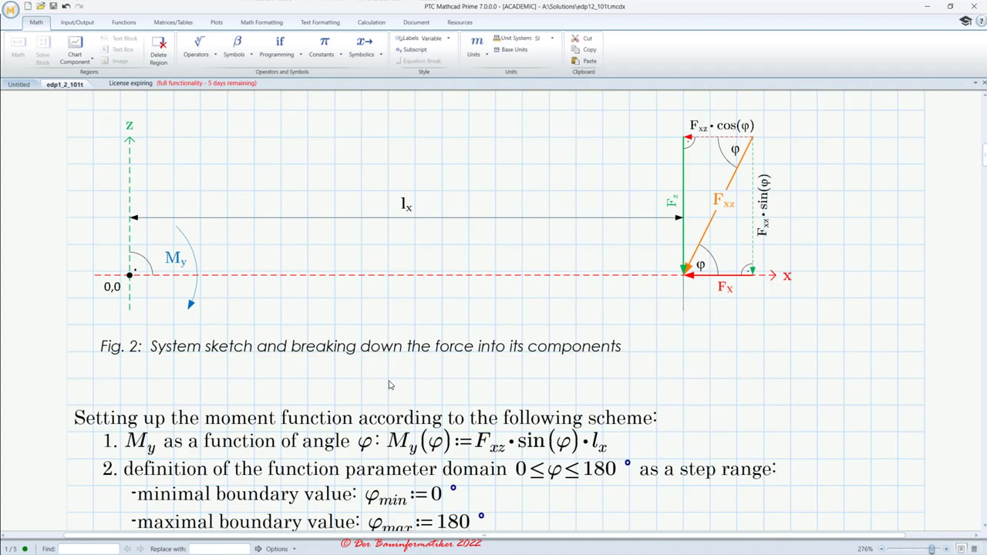
click(554, 407)
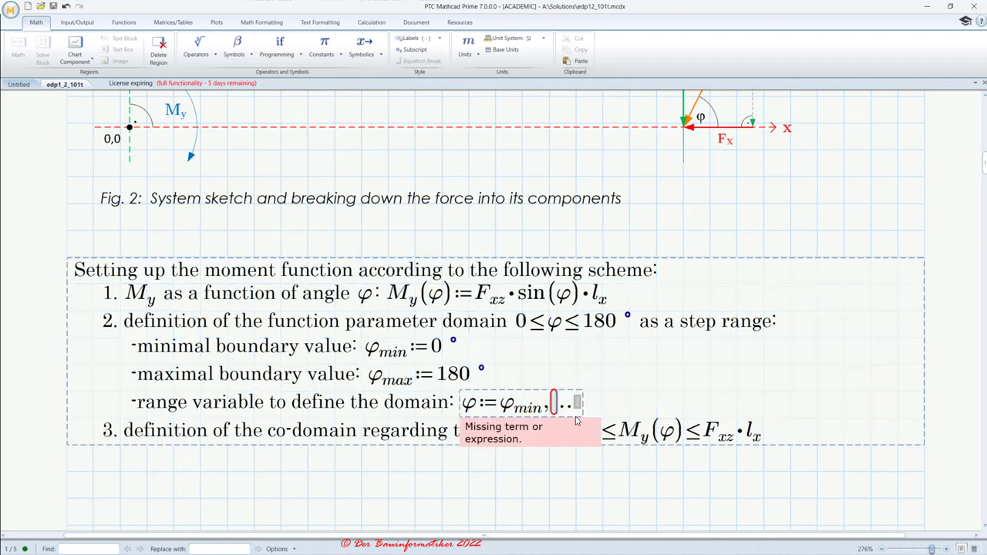
text(Δφ)
Complete the φ range with a copy of φmax as its end value
double_click(376, 381)
key(ctrl+c)
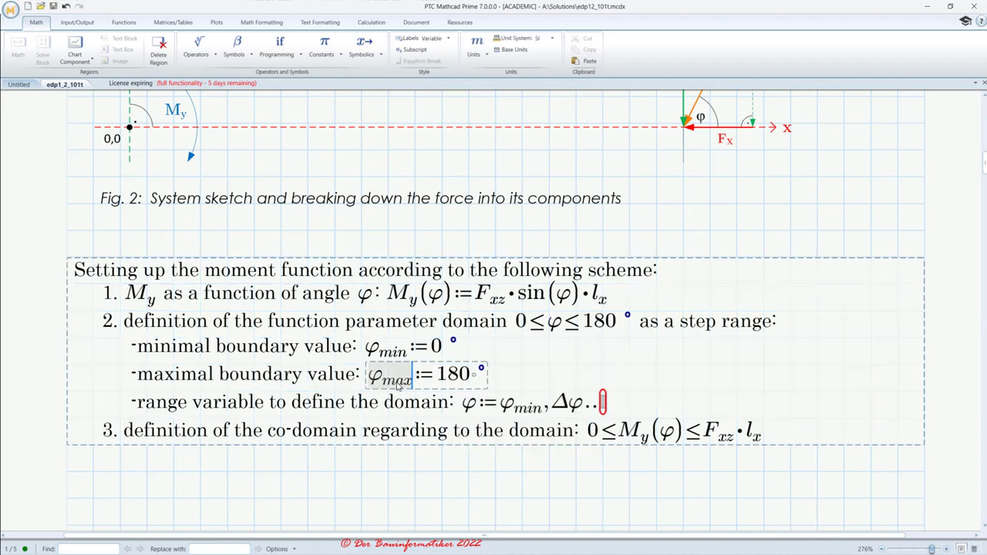
click(603, 402)
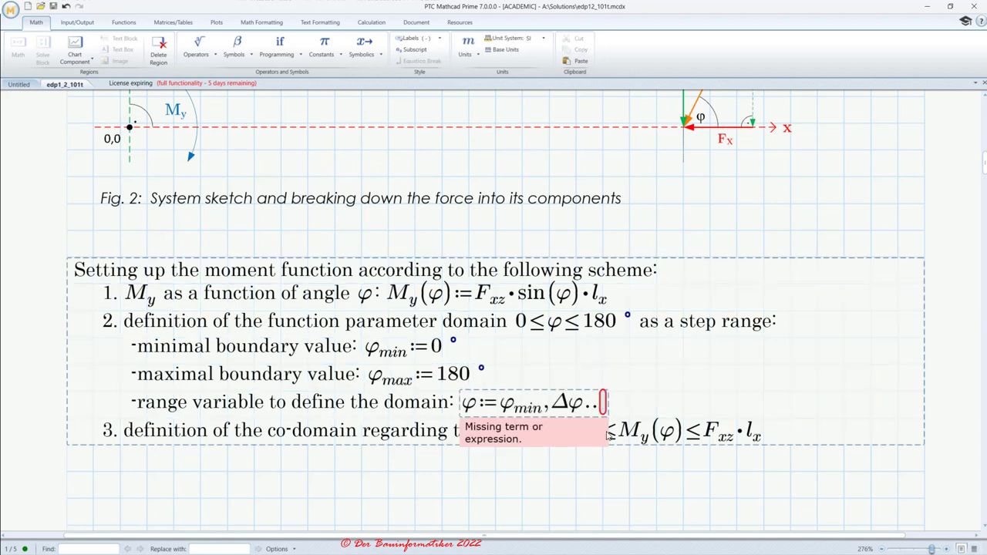
key(ctrl+v)
click(603, 472)
Switch the worksheet to draft view around the range definition and the output section
scroll(398, 353, down, 3)
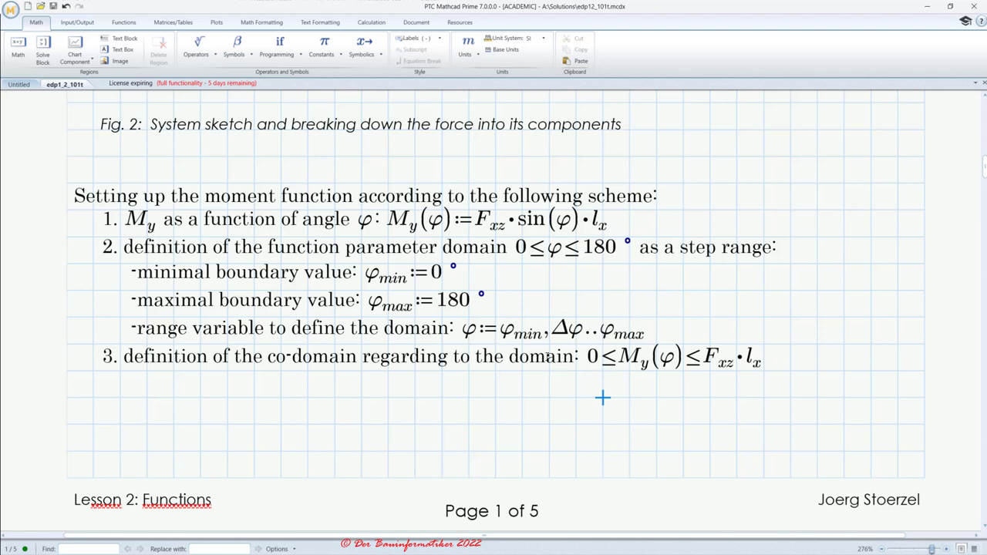
scroll(547, 356, down, 1)
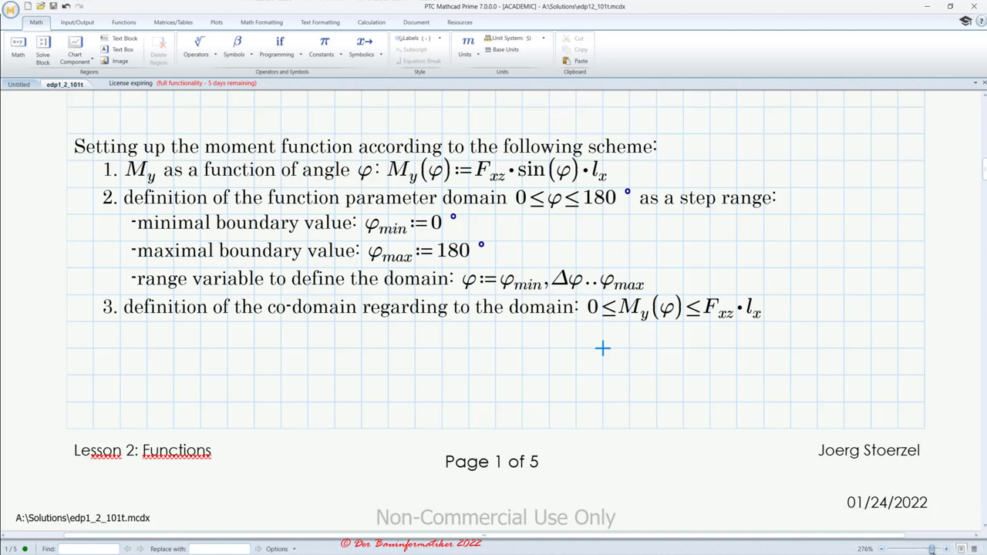
click(974, 547)
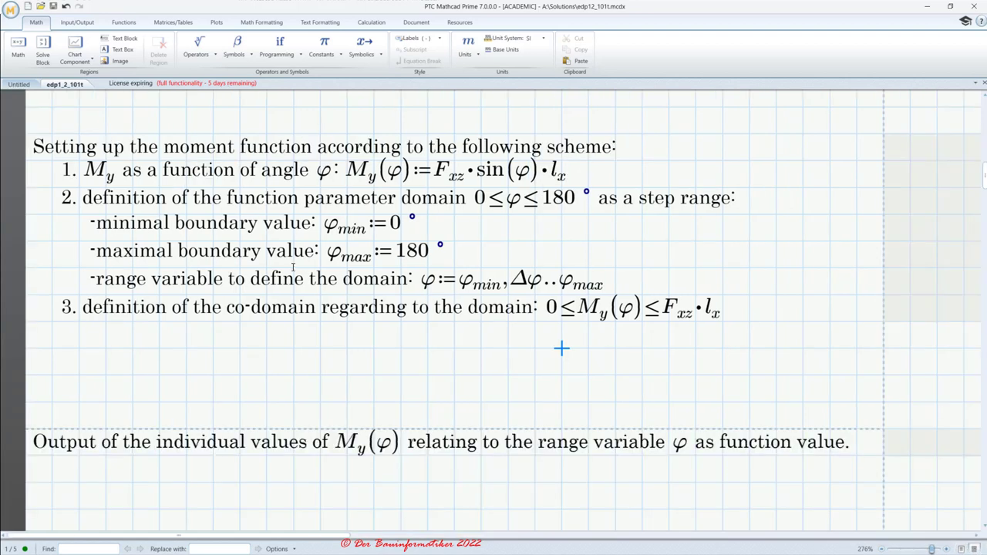
scroll(293, 268, down, 3)
scroll(257, 241, down, 1)
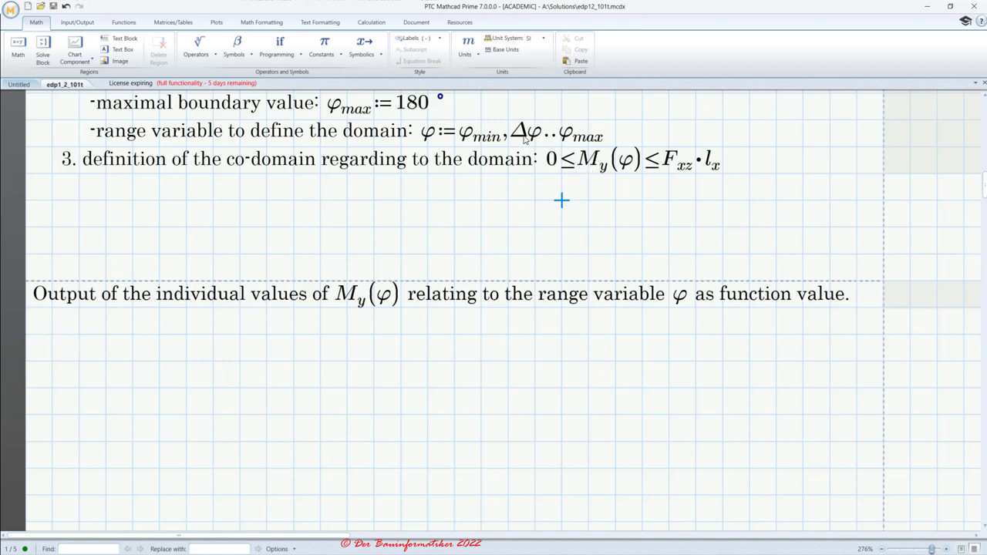
Evaluate the range variable φ in the empty area beneath the output text for My(φ)
scroll(236, 430, down, 8)
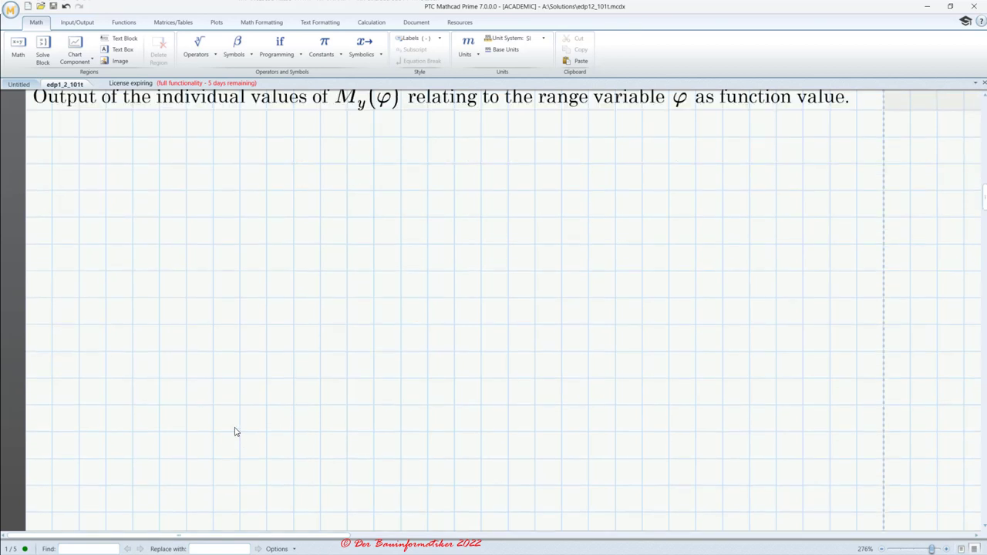
click(53, 335)
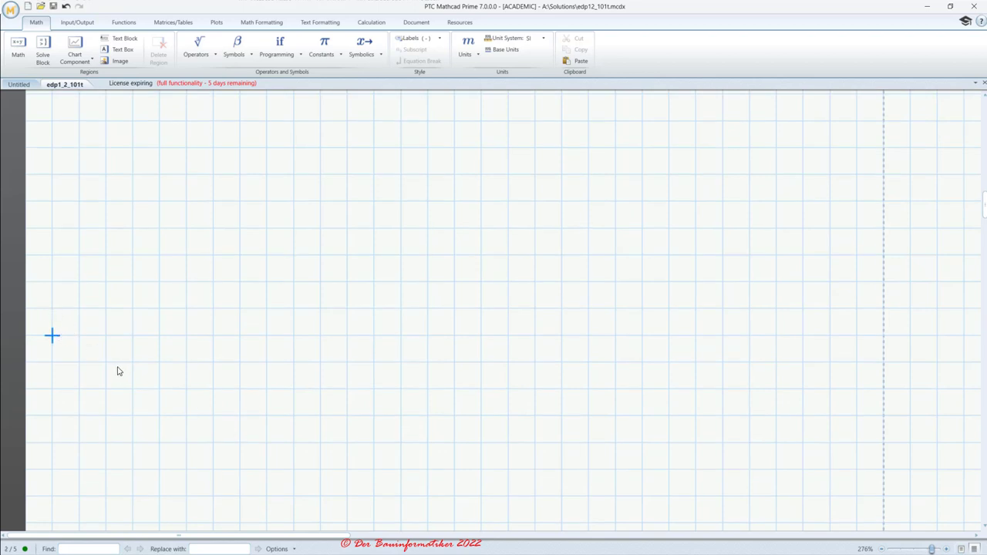
text(j)
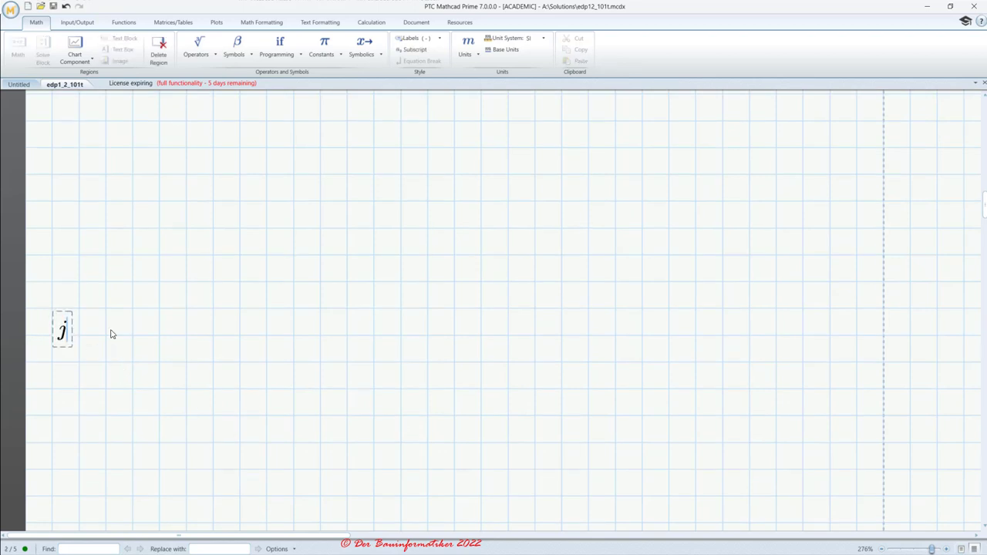
key(ctrl+g)
text(=)
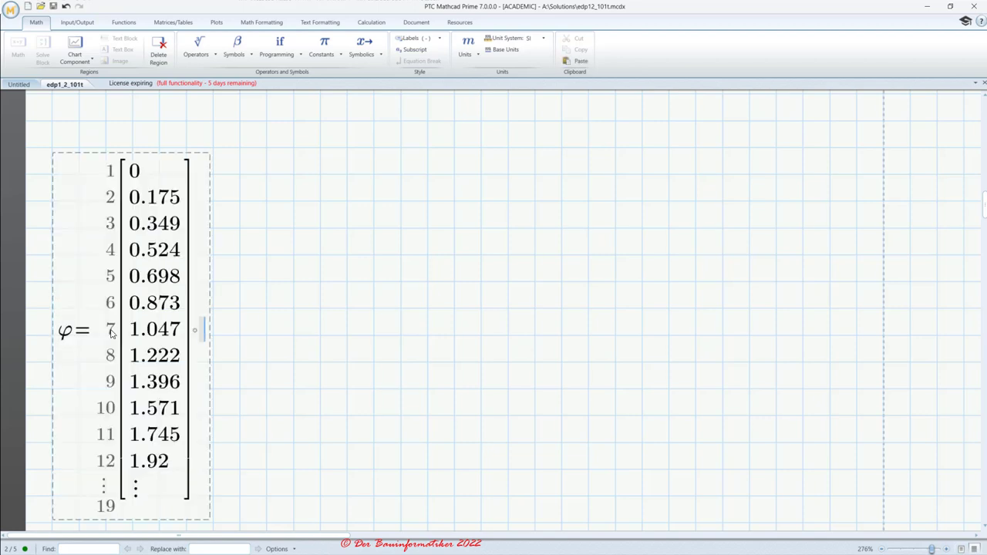
Examine the evaluated φ values and check them against the range definition in the scheme
scroll(210, 316, up, 2)
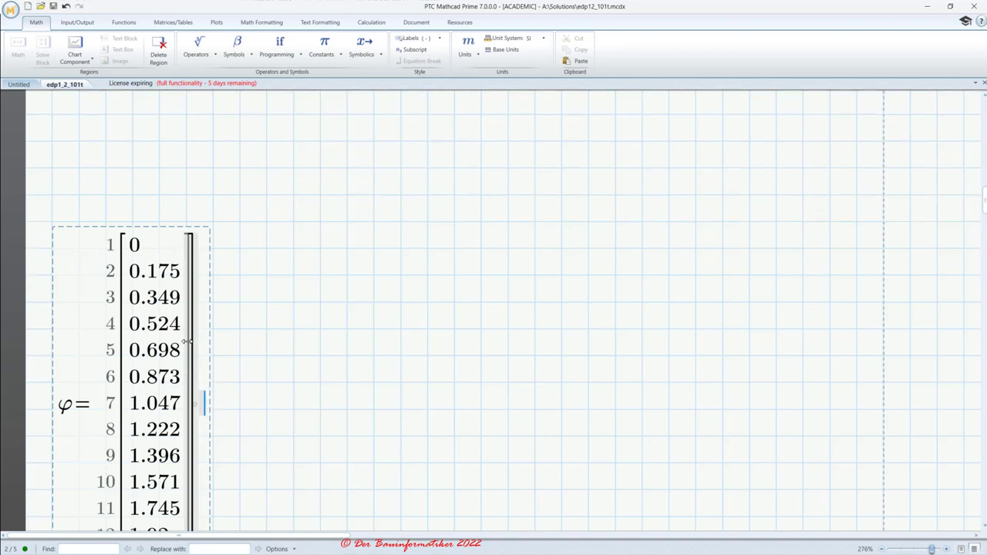
scroll(193, 332, down, 3)
scroll(185, 337, up, 2)
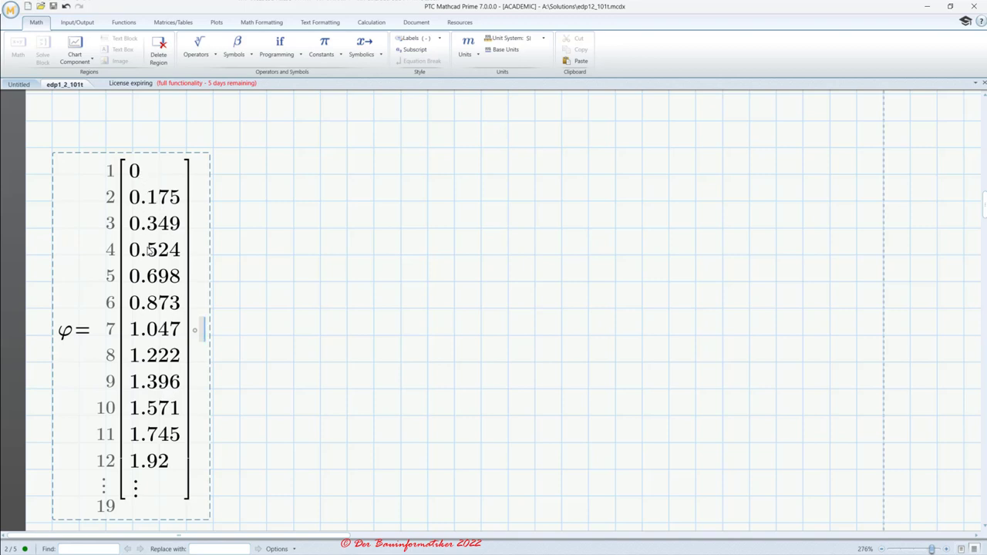
scroll(152, 315, up, 2)
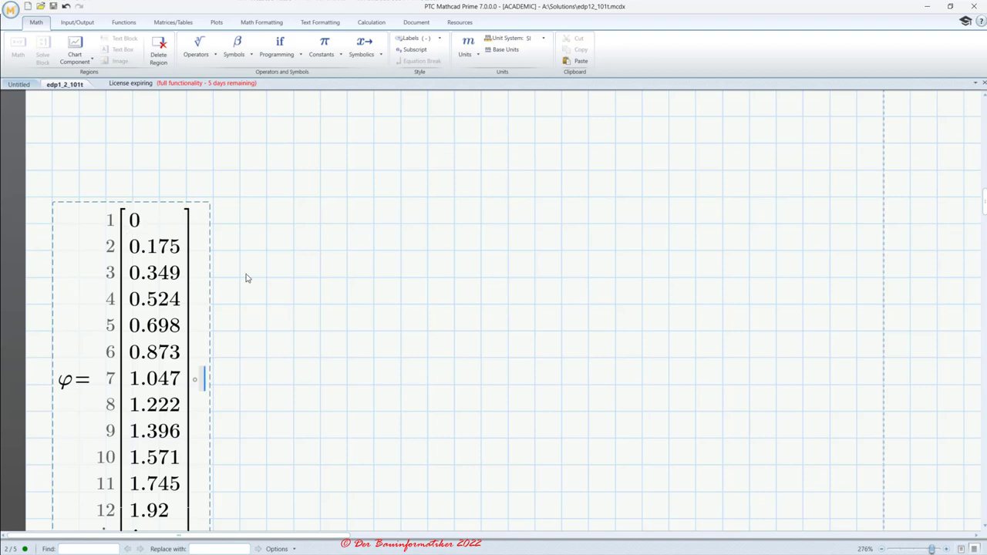
scroll(509, 391, up, 10)
scroll(509, 391, up, 5)
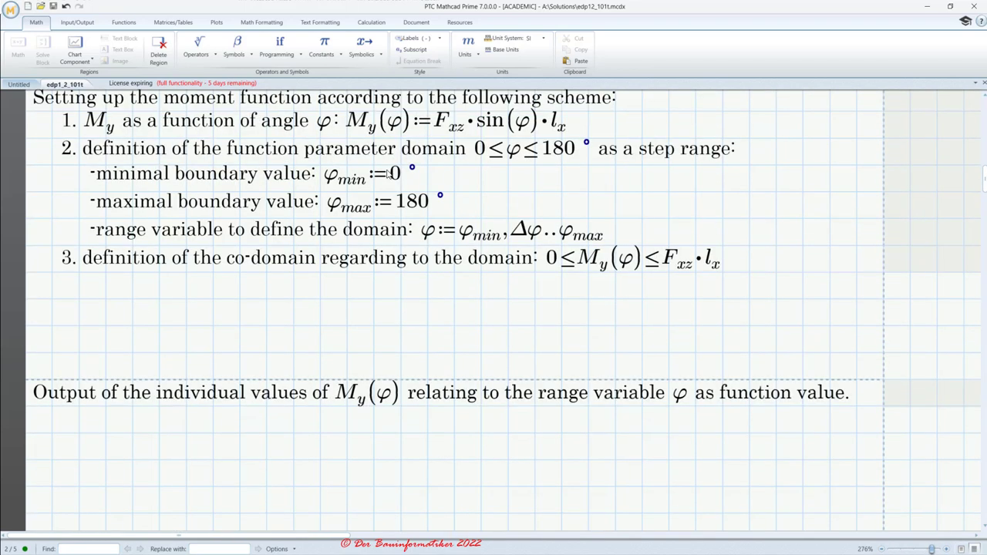
Convert the evaluated φ values from radians to degrees (°)
scroll(416, 202, down, 15)
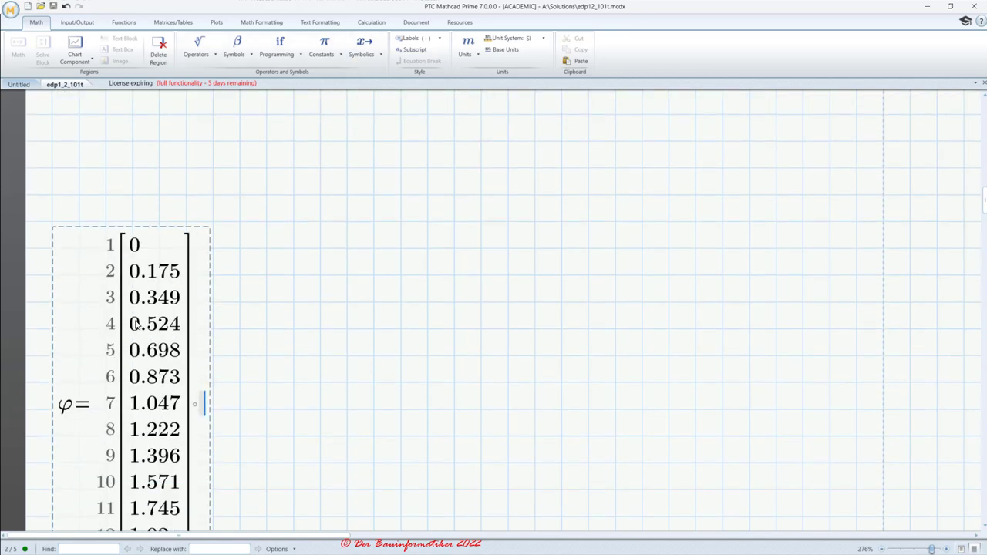
click(478, 58)
click(477, 58)
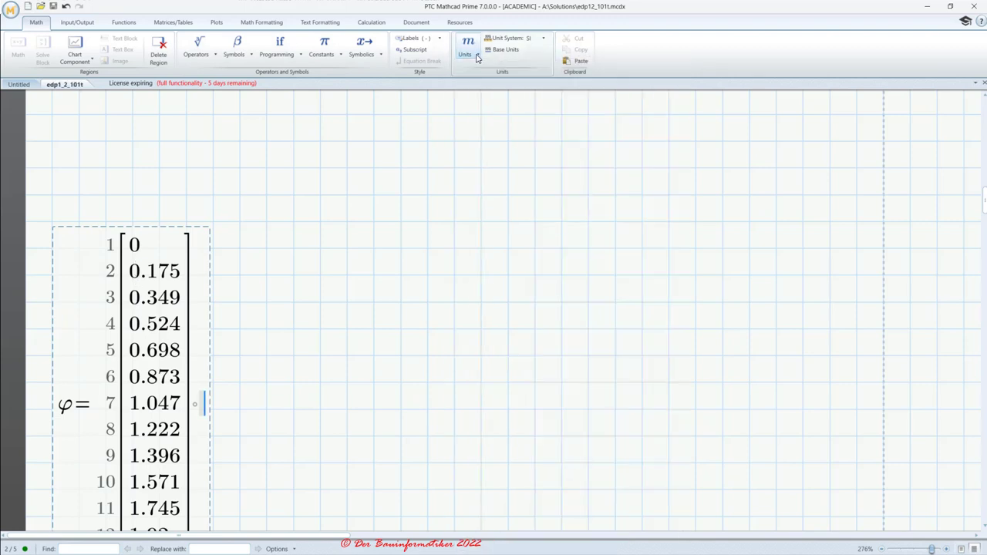
click(477, 58)
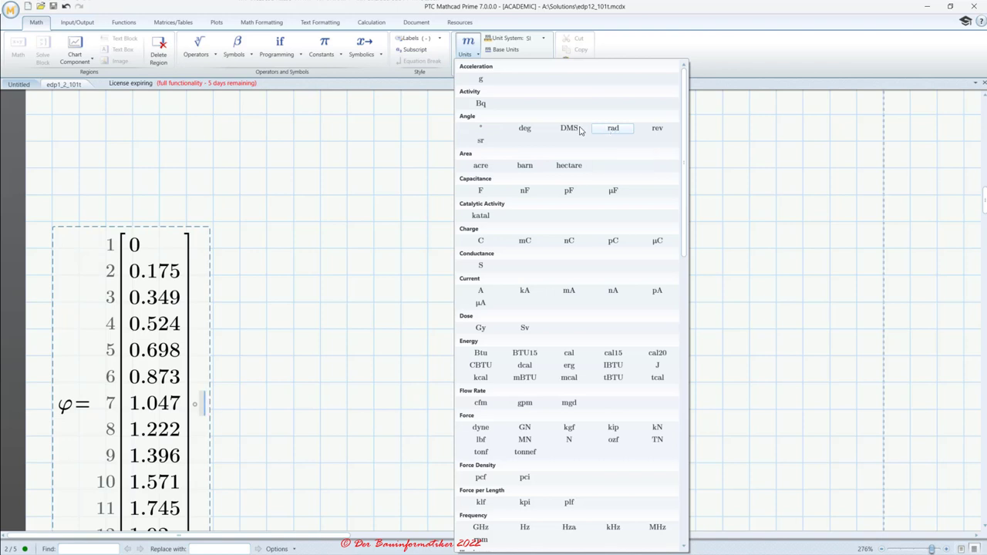
click(480, 131)
click(266, 355)
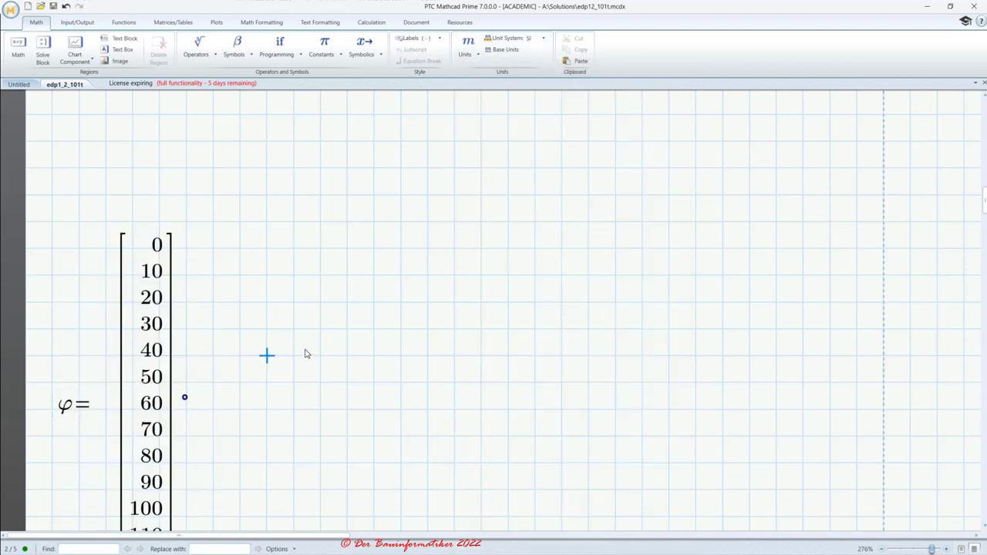
Extend the φ result vector downward until it displays every value through 180°
scroll(278, 334, down, 5)
scroll(227, 423, up, 2)
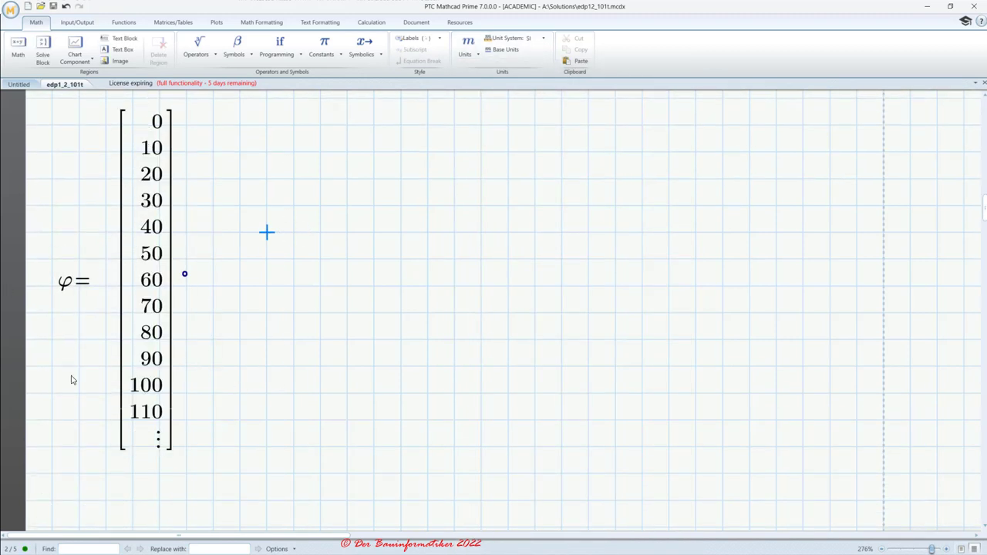
drag(150, 453, 143, 511)
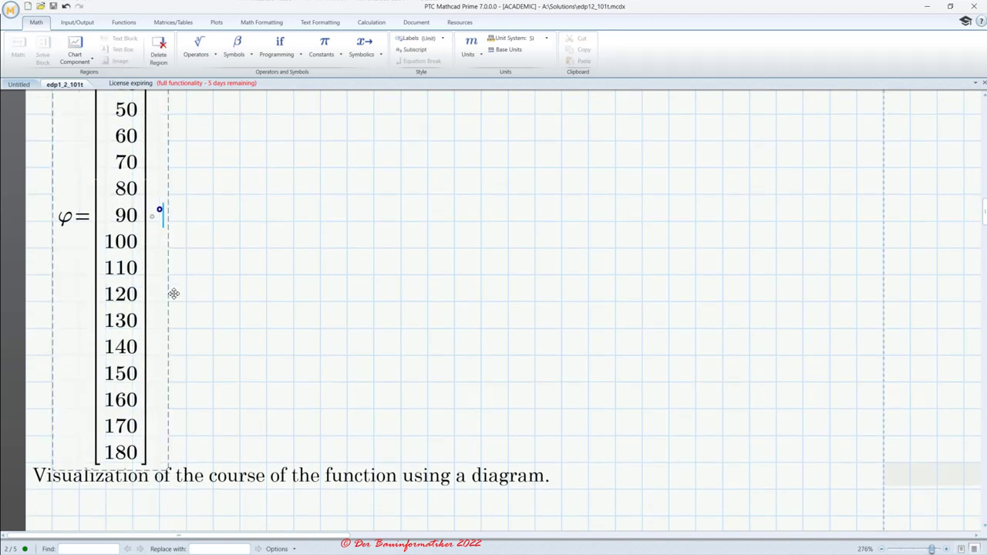
Move the φ result vector up directly beneath the output text for My(φ)
scroll(302, 327, up, 5)
scroll(280, 339, up, 3)
drag(286, 391, 181, 288)
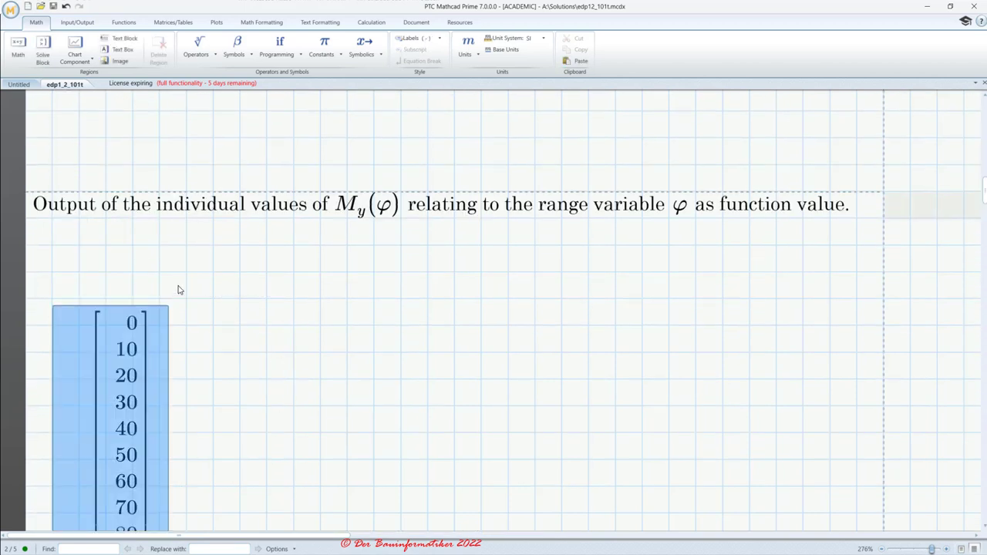
scroll(178, 284, down, 5)
scroll(213, 300, up, 4)
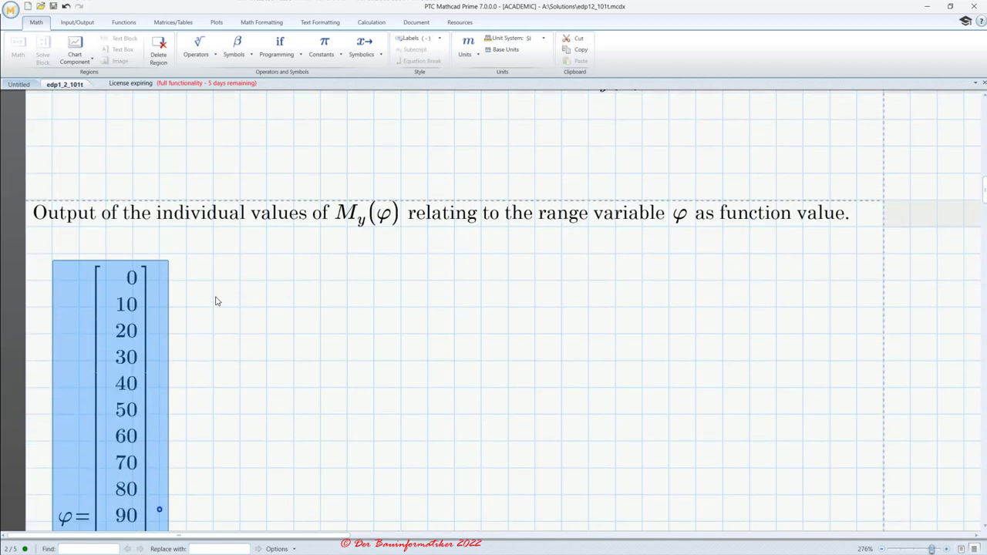
scroll(221, 302, down, 3)
click(241, 216)
Examine the full list of φ values and compare it with the range definition and the Fig. 2 sketch
scroll(201, 307, down, 4)
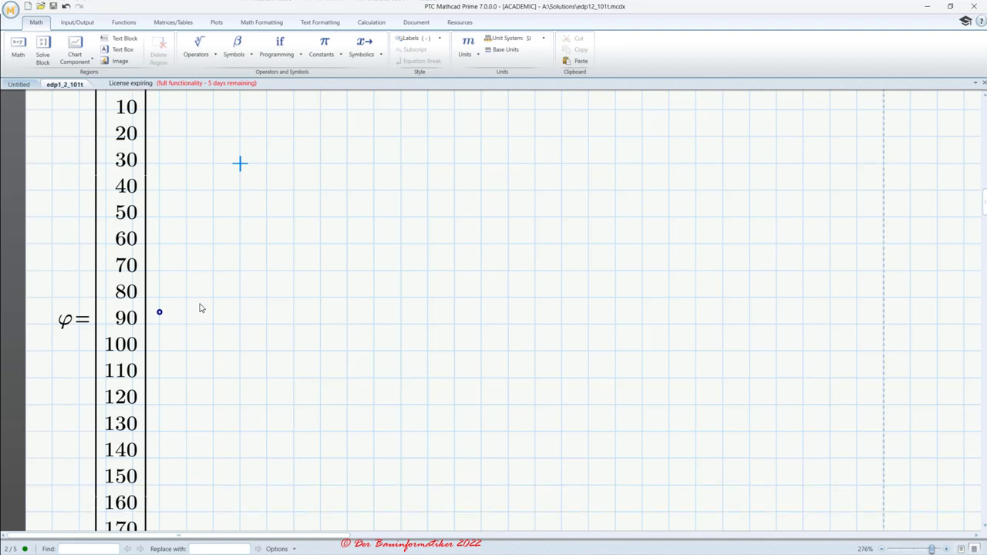
scroll(156, 267, up, 4)
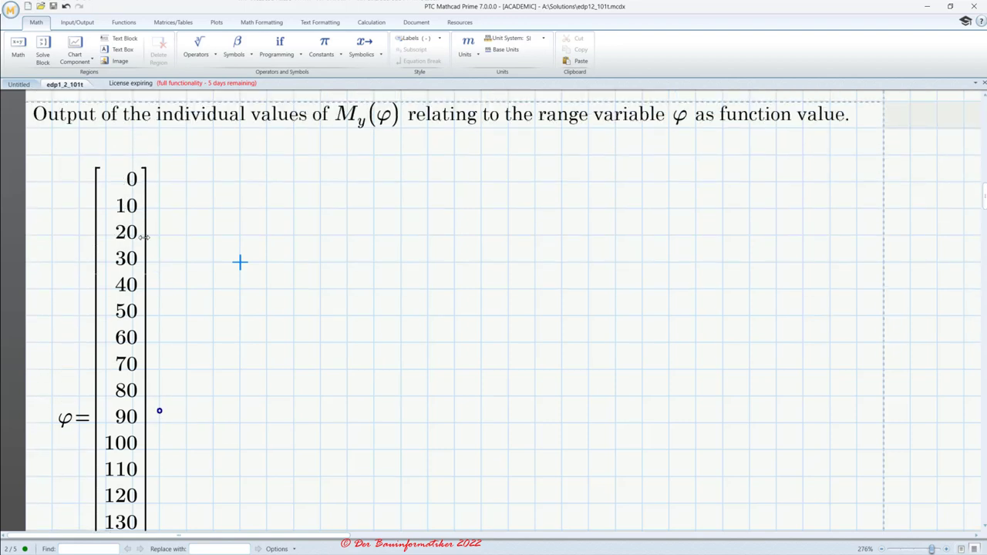
scroll(129, 255, up, 2)
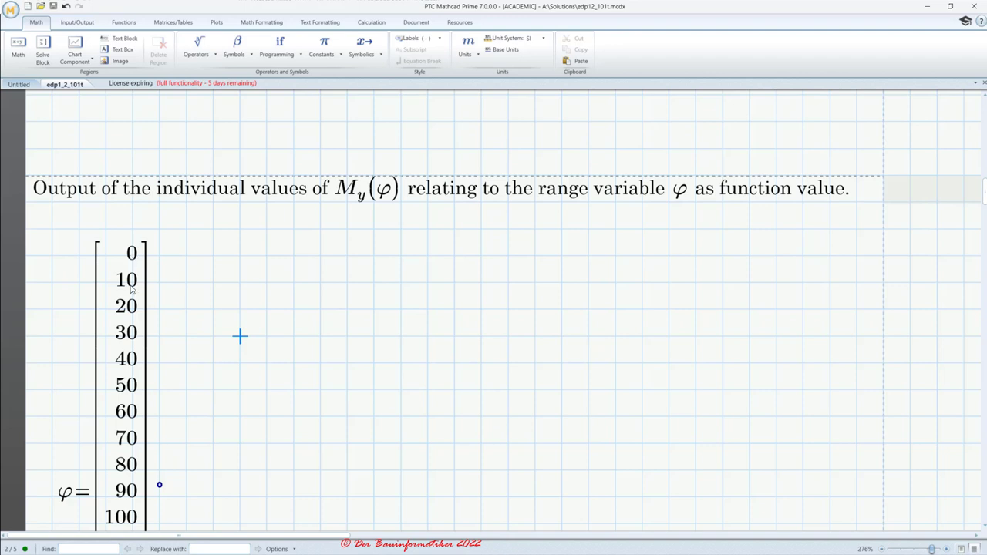
scroll(283, 306, up, 4)
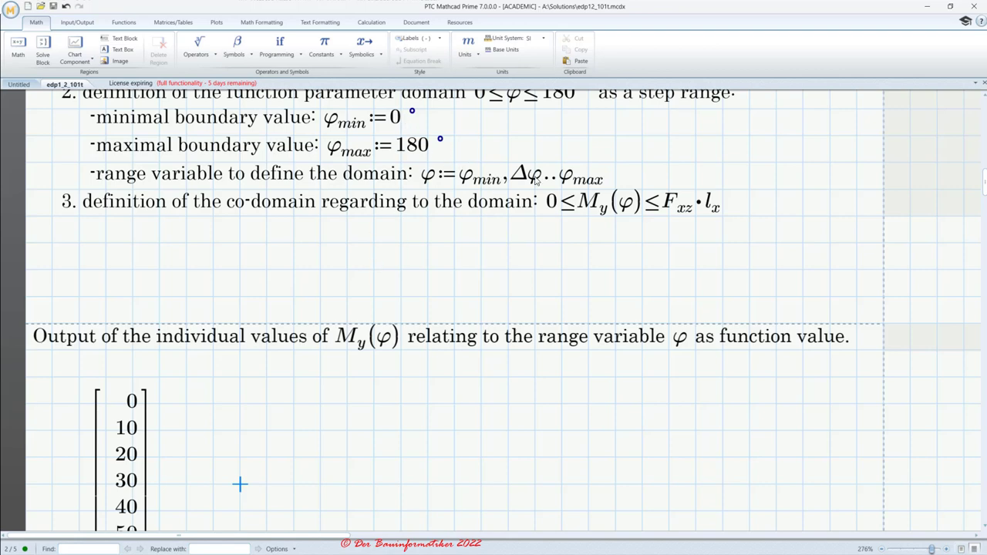
scroll(531, 177, up, 10)
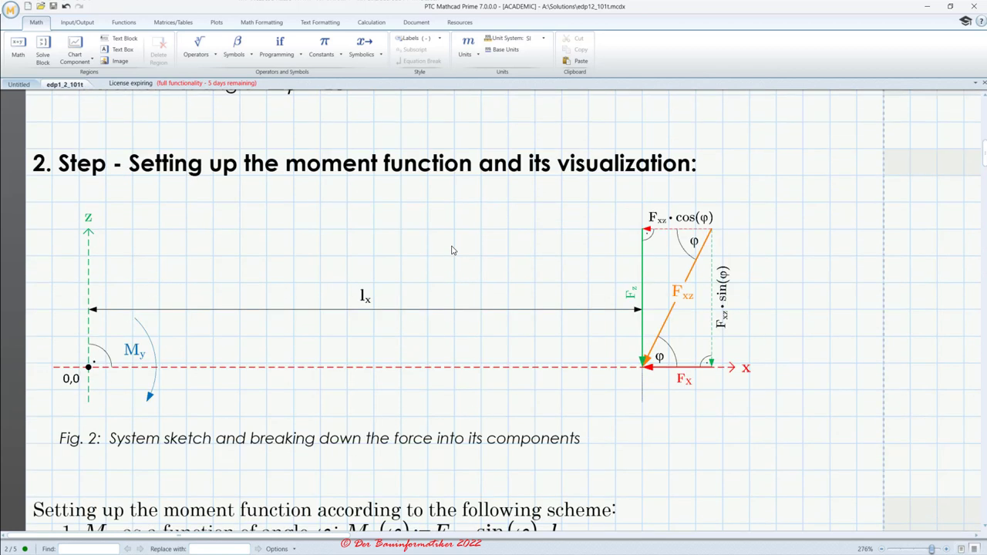
scroll(347, 197, down, 10)
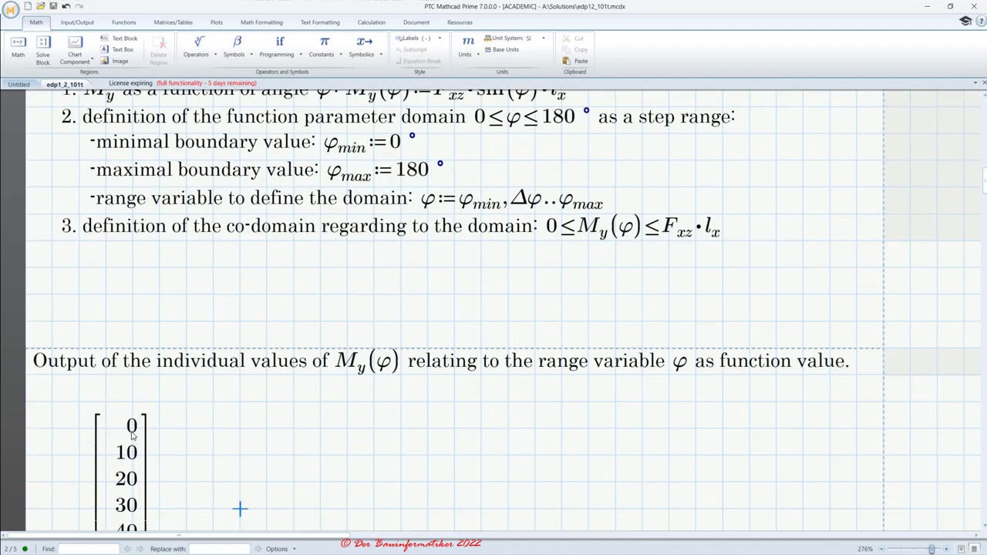
scroll(137, 446, down, 2)
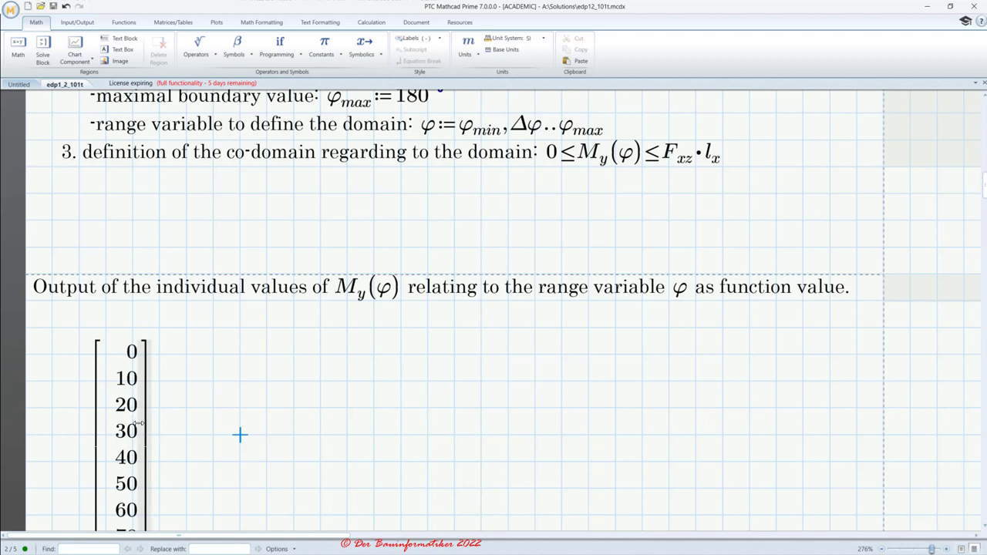
scroll(193, 401, down, 8)
scroll(194, 399, down, 2)
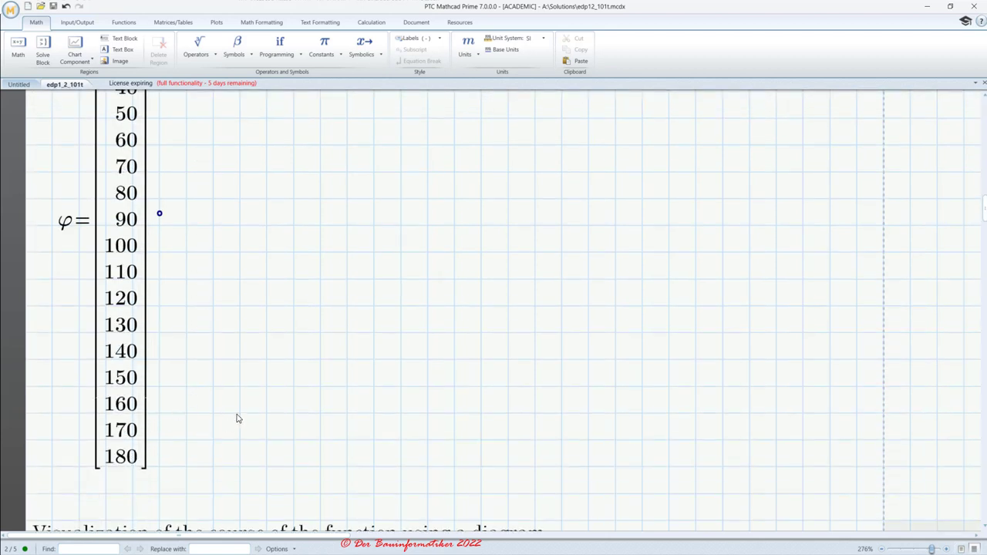
scroll(287, 406, up, 6)
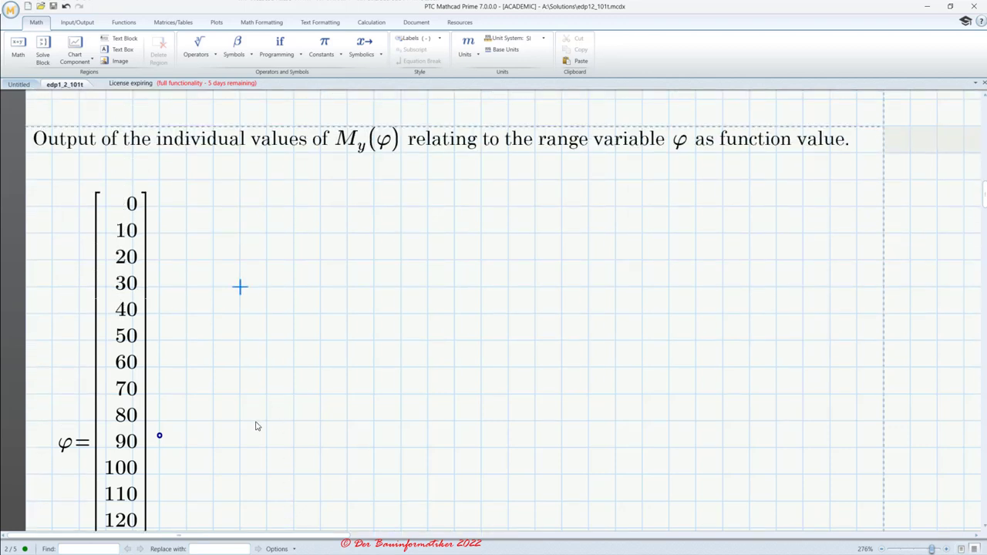
Evaluate My(φ) in the empty area beside the φ result vector
click(266, 448)
click(295, 259)
key(Right)
text(M.y)
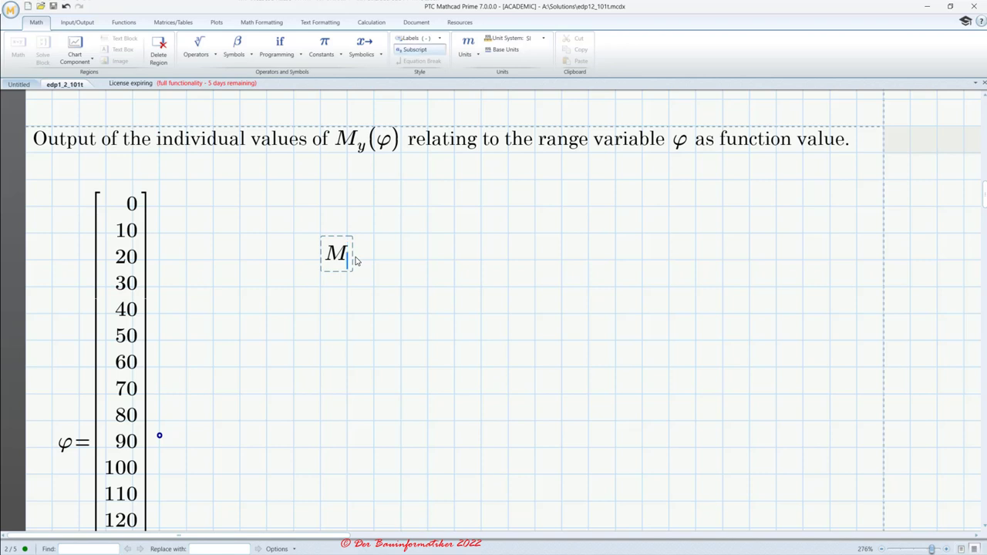
text((x)
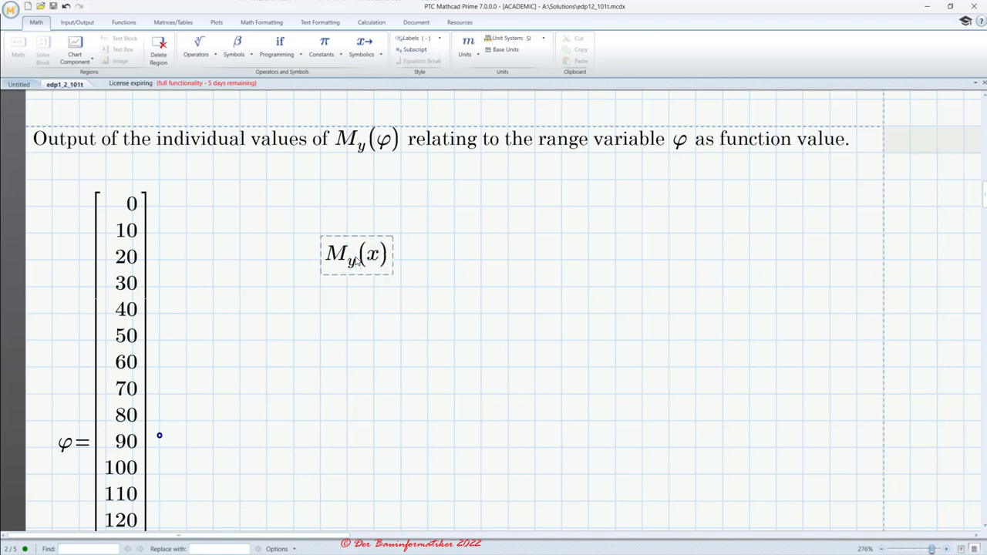
key(BackSpace)
text(f)
key(ctrl+g)
key(Right)
text(=)
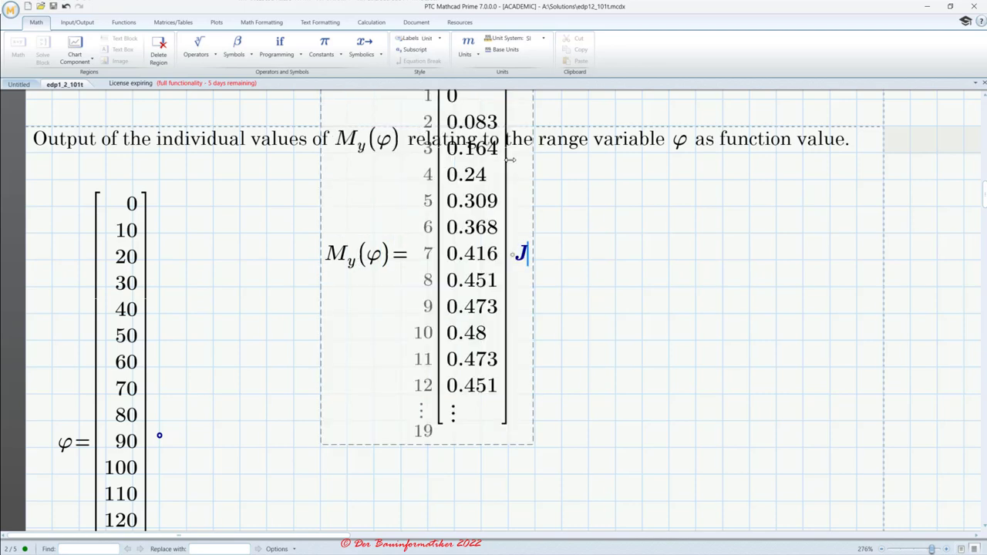
Move the My(φ) evaluation above the Step 2 heading, outside the page's text area, and inspect it there
scroll(506, 310, up, 5)
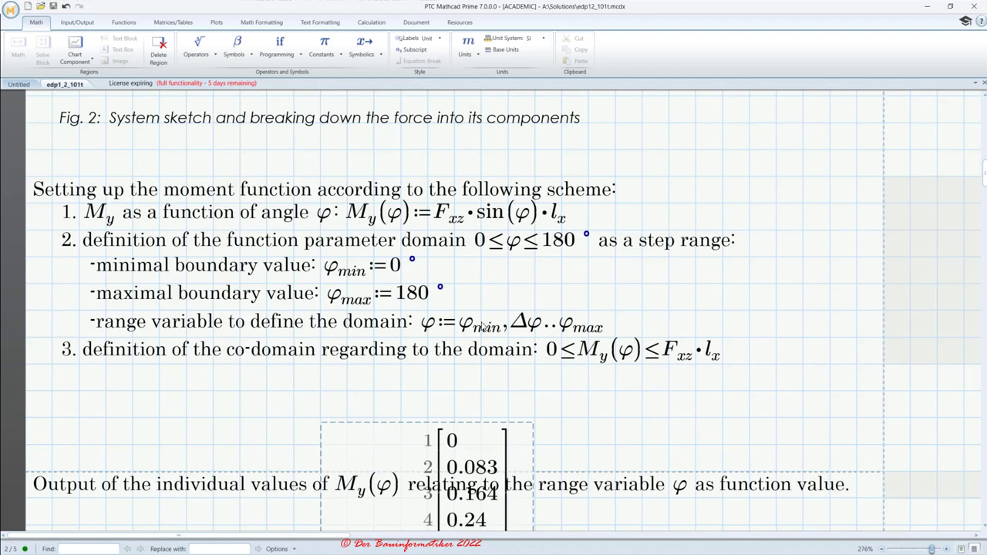
scroll(484, 327, down, 2)
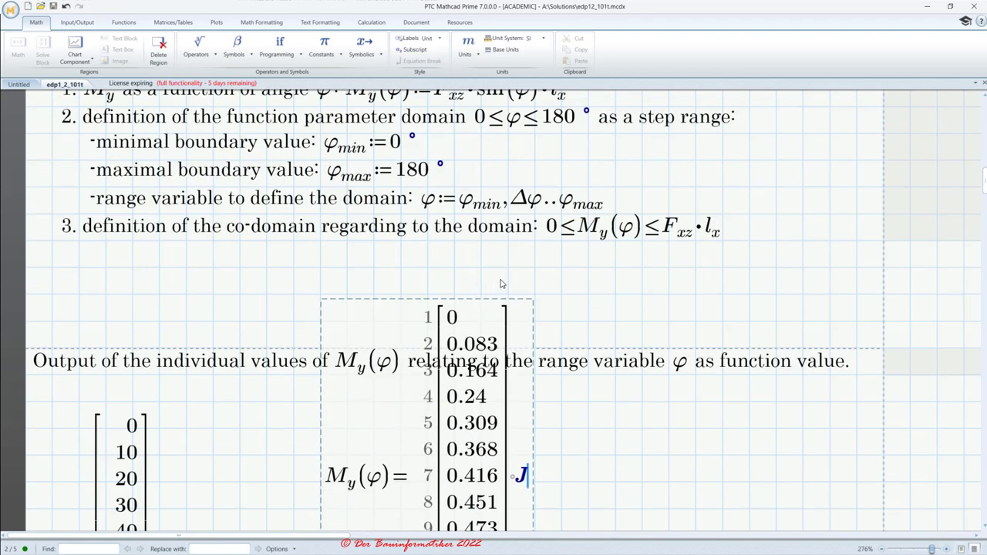
scroll(513, 316, down, 2)
scroll(617, 377, down, 1)
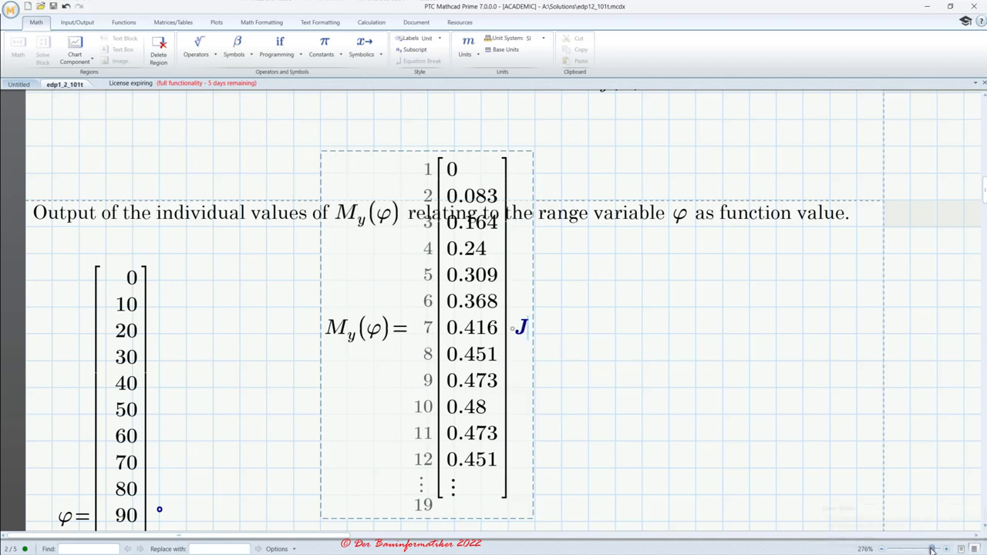
drag(932, 550, 911, 550)
scroll(356, 396, up, 3)
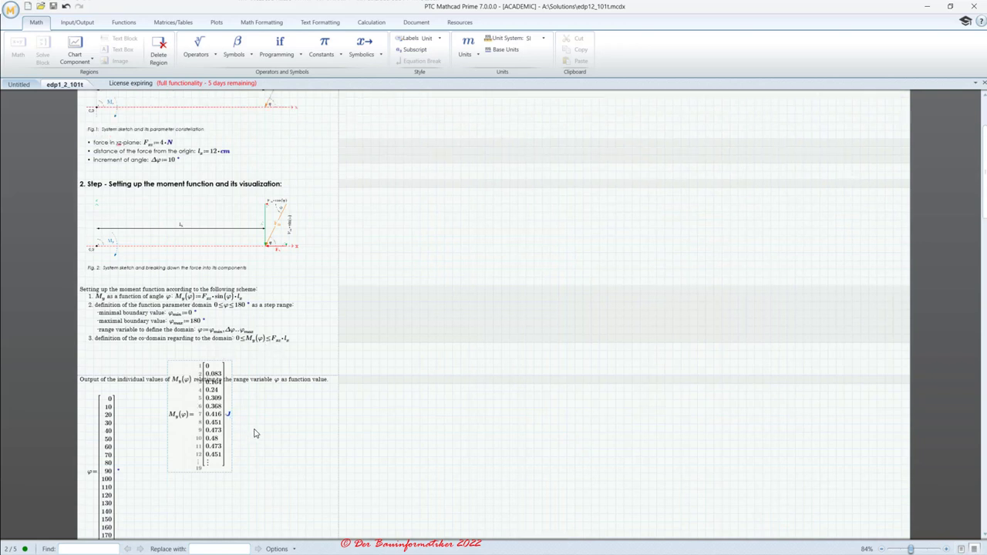
click(202, 426)
drag(206, 359, 466, 179)
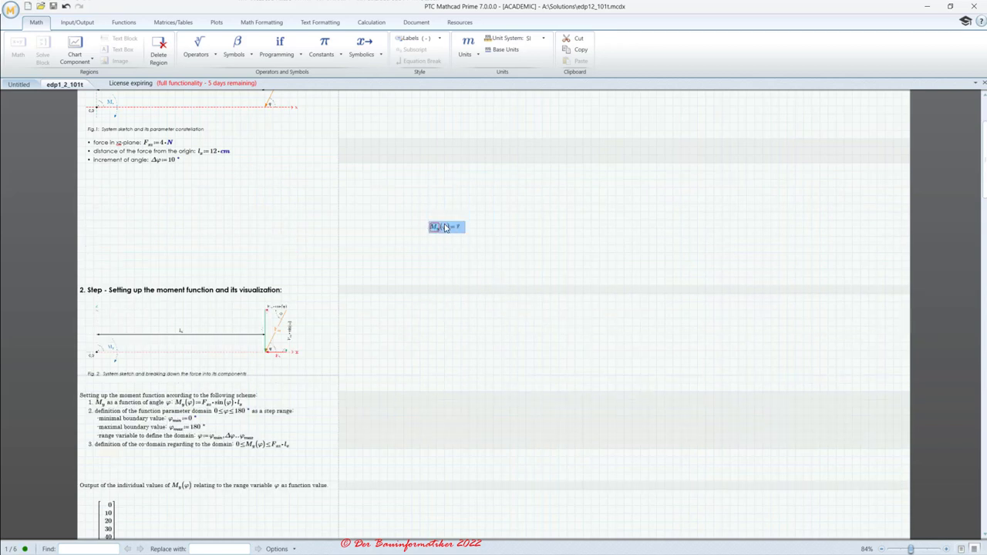
click(437, 229)
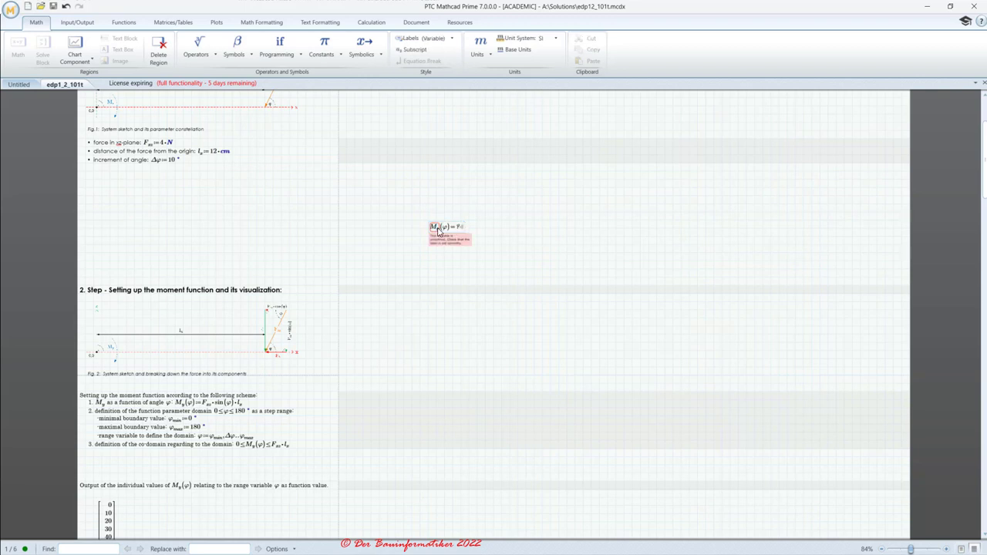
drag(913, 549, 930, 550)
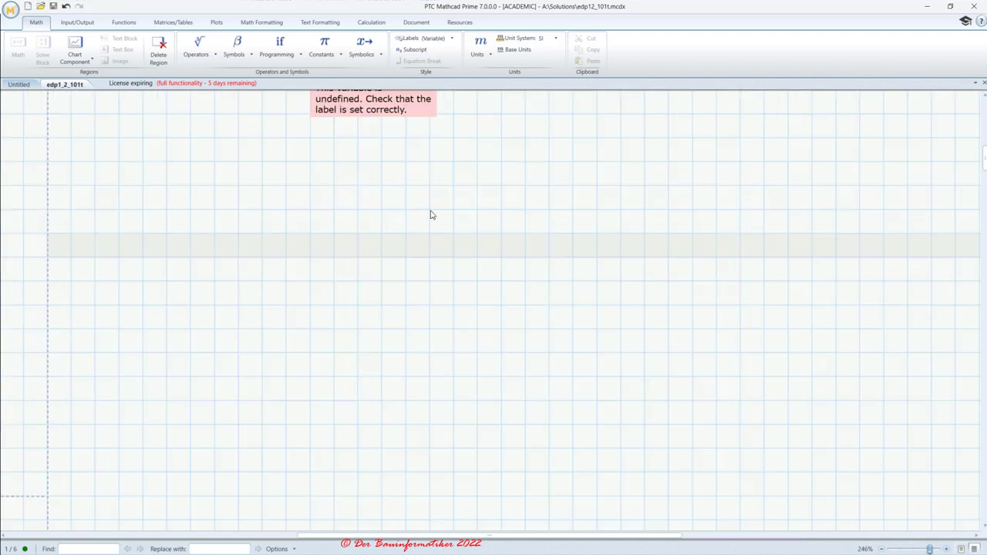
scroll(401, 208, up, 2)
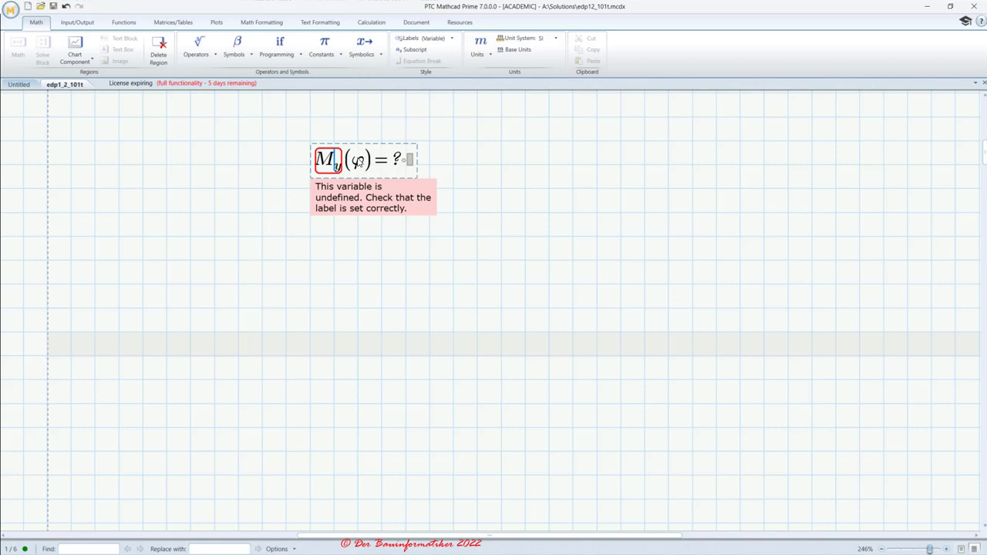
Cut the My(φ) evaluation from above the Step 2 heading and paste it beside the φ result vector, level with φ
drag(497, 193, 374, 153)
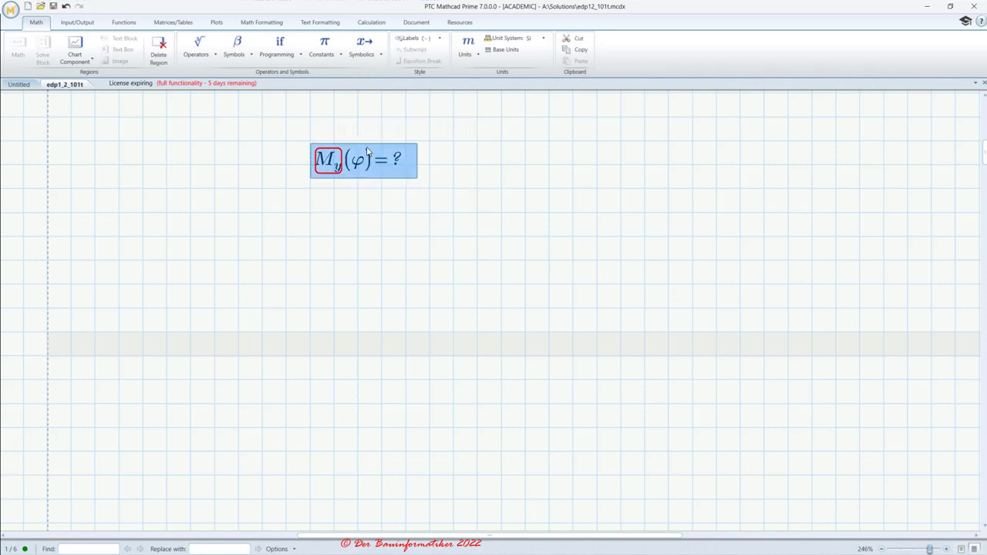
key(ctrl+x)
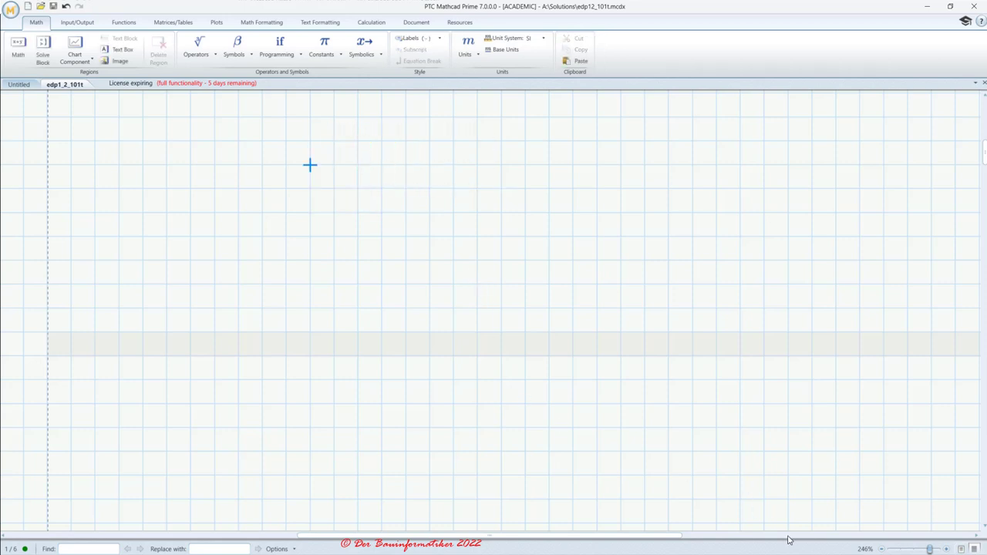
drag(653, 537, 362, 537)
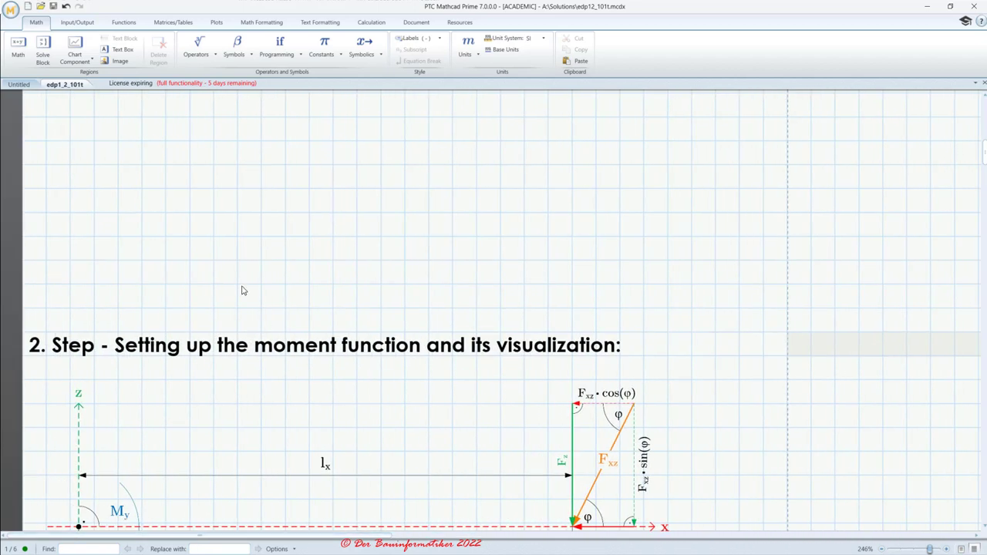
scroll(247, 290, down, 5)
scroll(262, 309, up, 1)
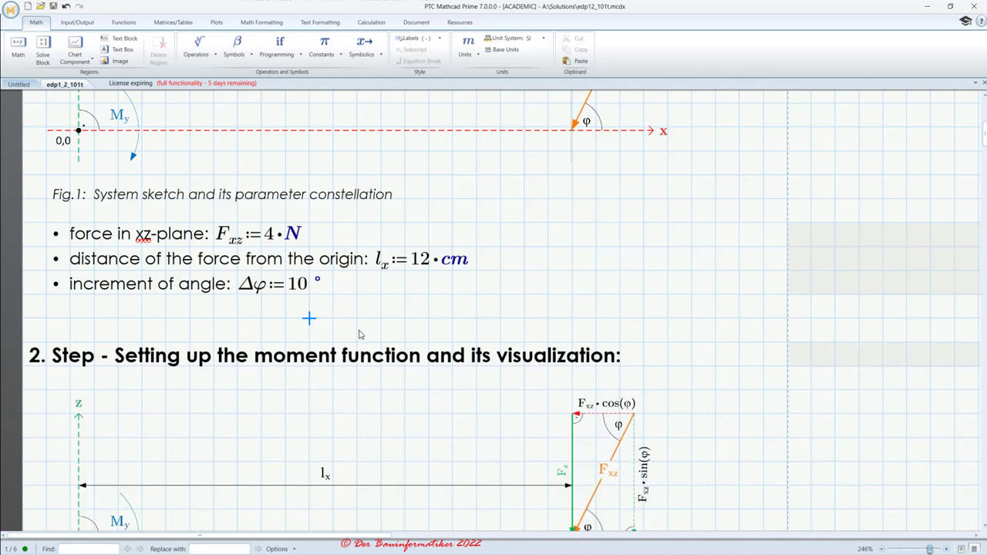
scroll(359, 334, down, 10)
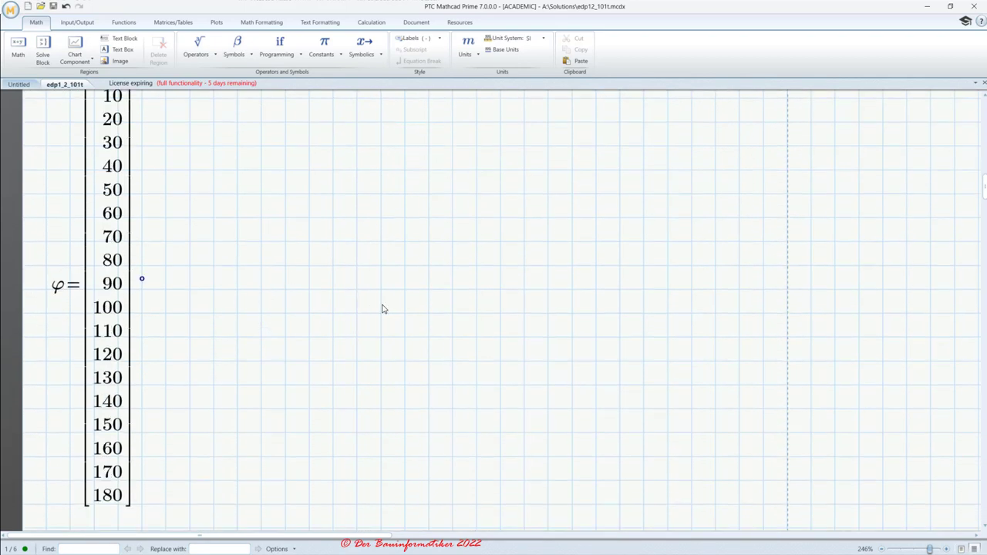
scroll(382, 308, up, 5)
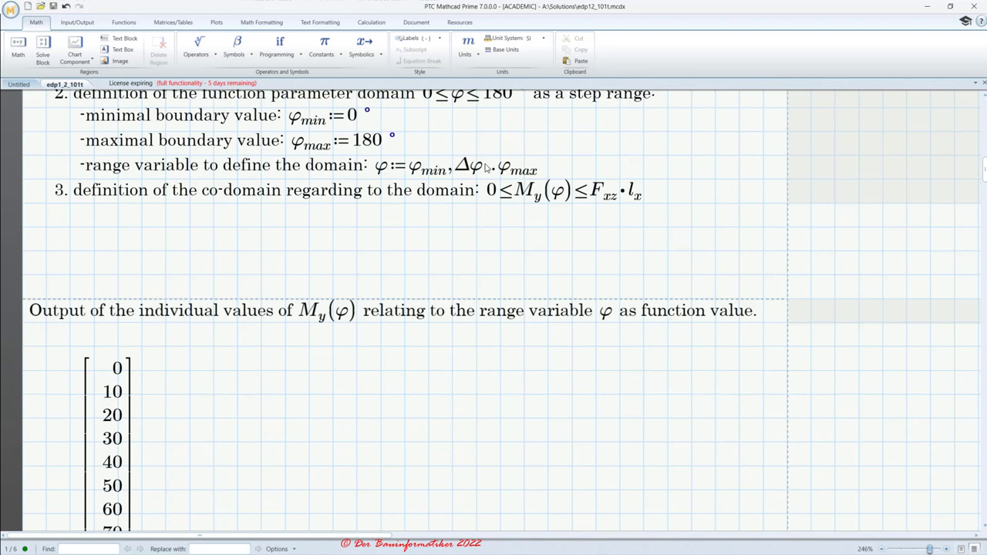
scroll(303, 467, down, 3)
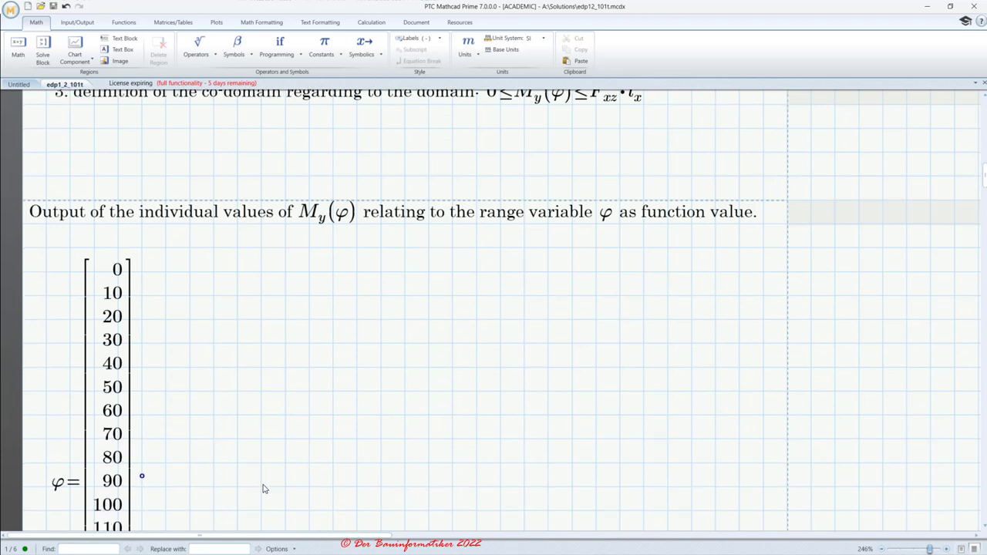
click(263, 488)
key(ctrl+v)
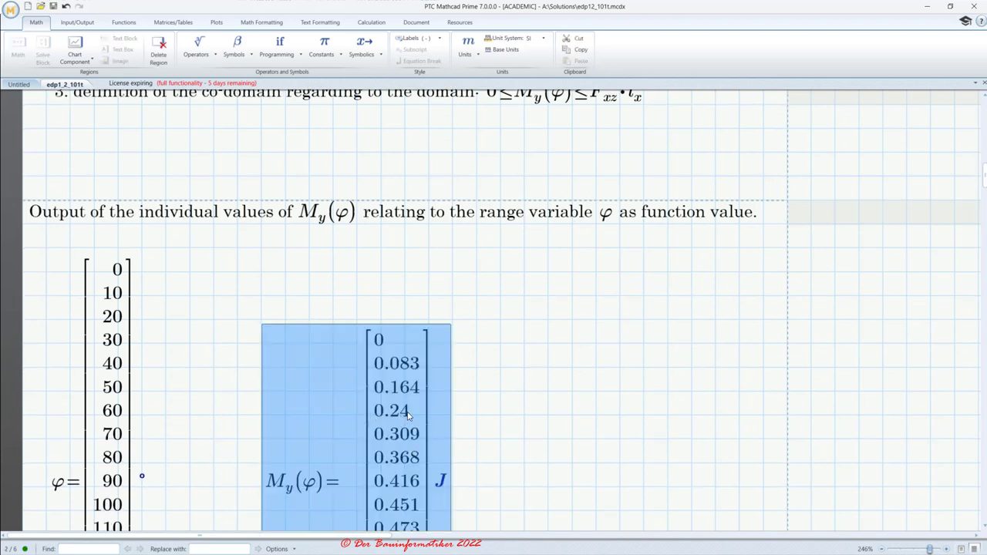
Change the result unit of the My(φ) evaluation to N·cm
scroll(434, 362, down, 5)
click(439, 332)
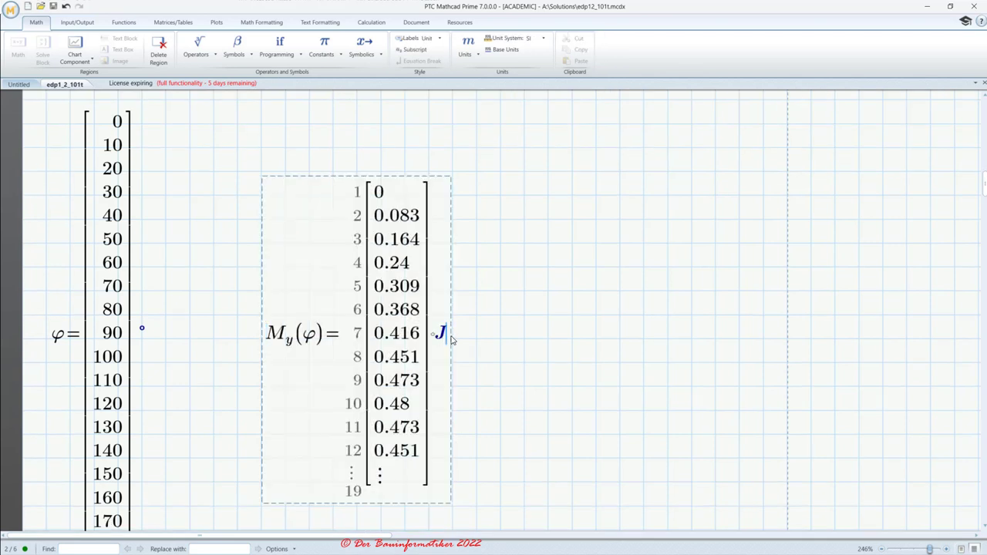
key(BackSpace)
text(N)
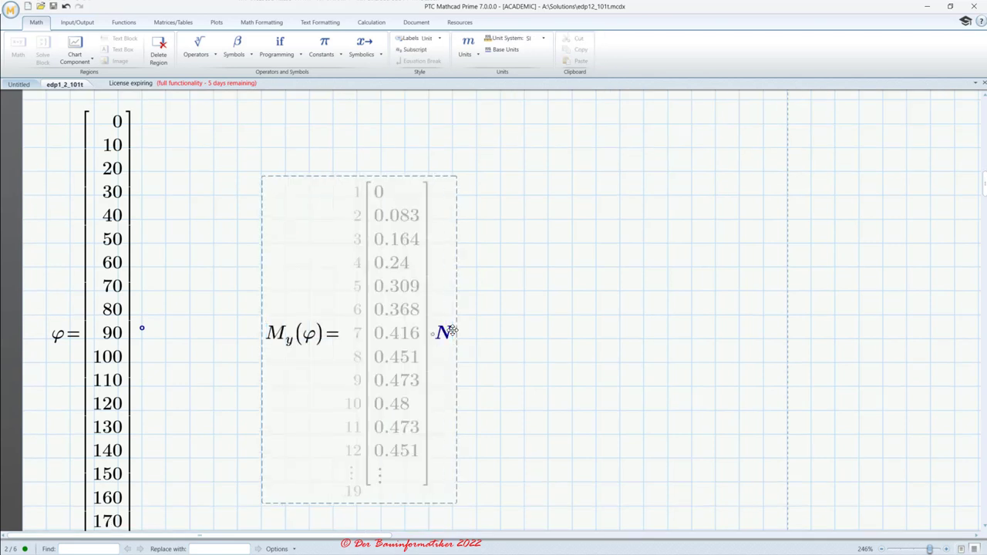
text(*cm)
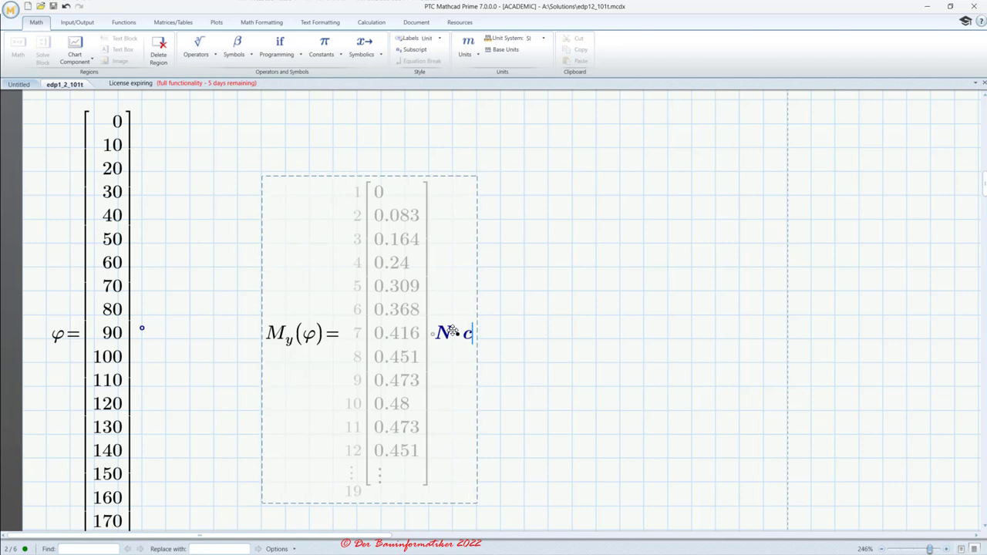
click(617, 246)
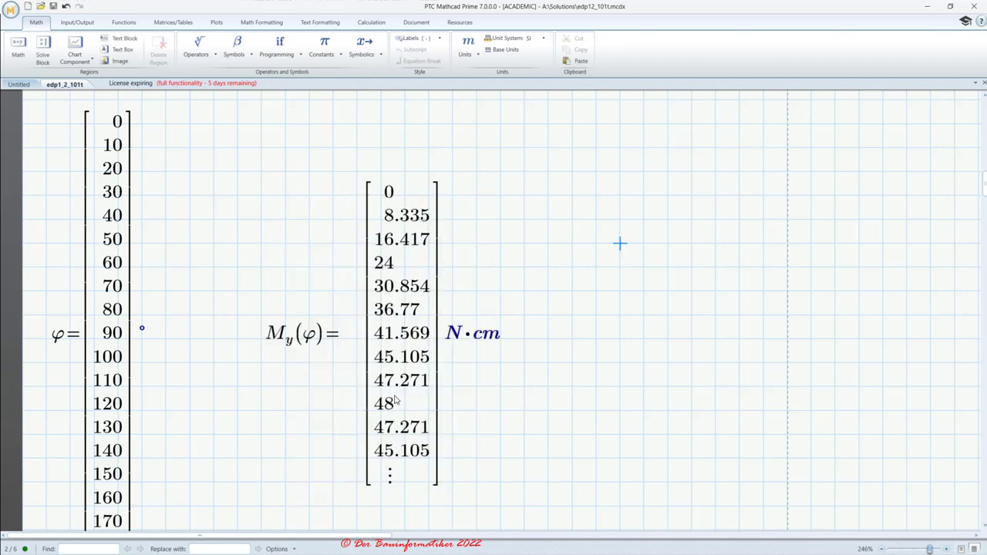
Extend the My(φ) result vector downward so that it displays all of its elements, down to the row for φ = 180°
scroll(395, 400, down, 3)
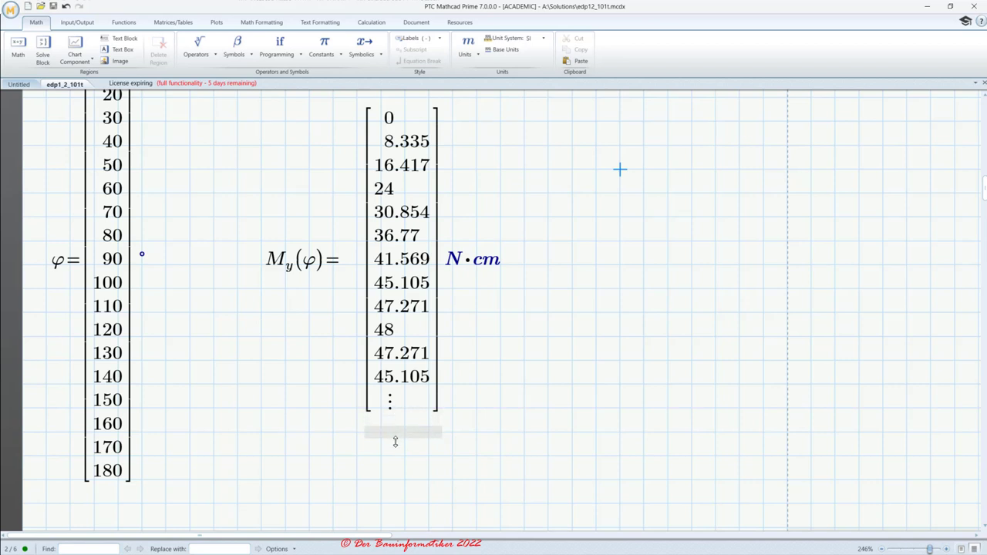
drag(395, 441, 399, 511)
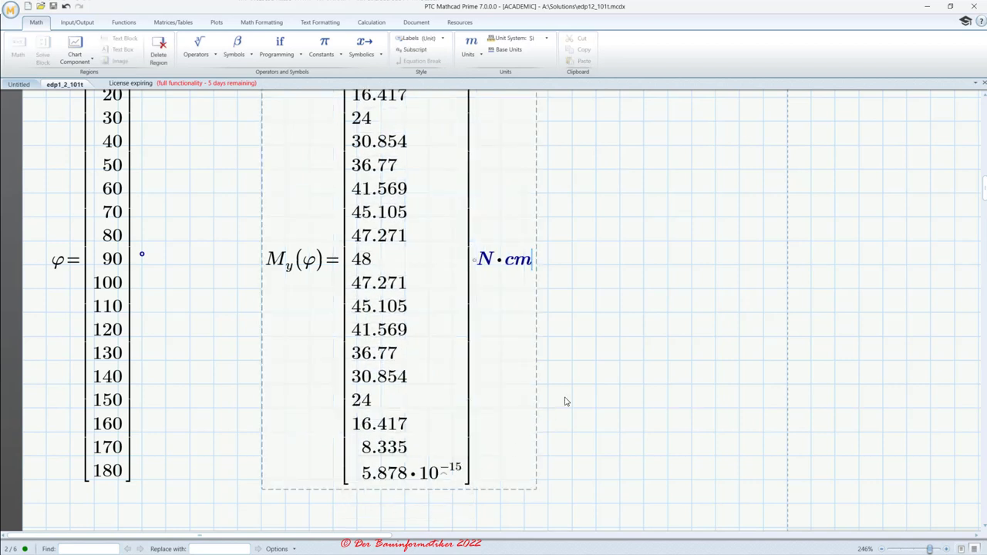
scroll(584, 397, up, 4)
scroll(381, 244, down, 5)
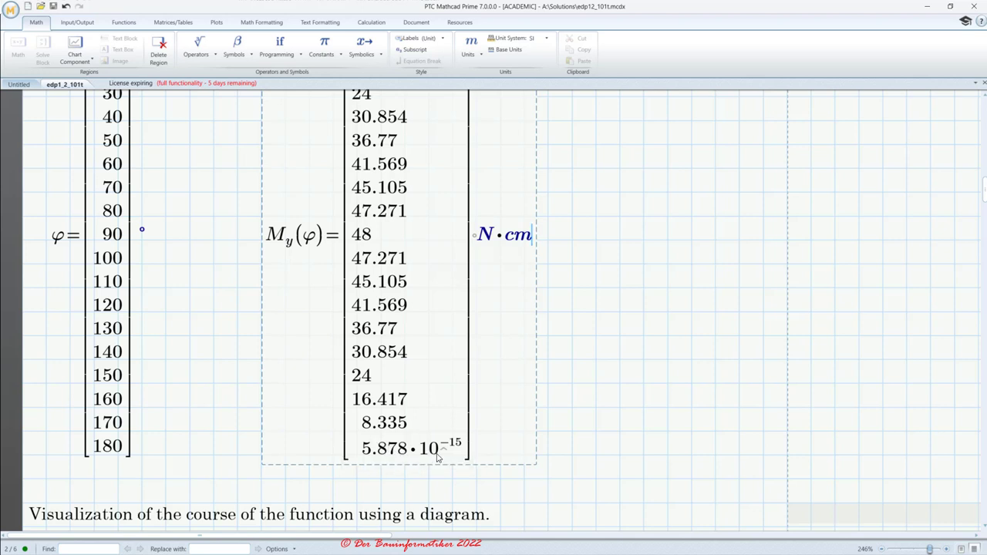
Set the result format of the My(φ) vector to Decimal
scroll(410, 446, up, 4)
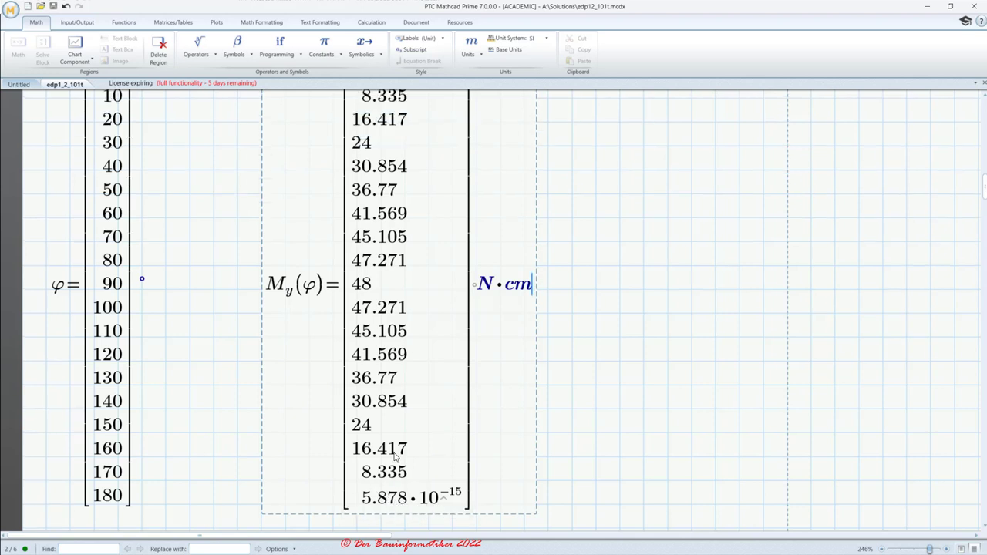
scroll(395, 457, down, 3)
scroll(395, 456, up, 2)
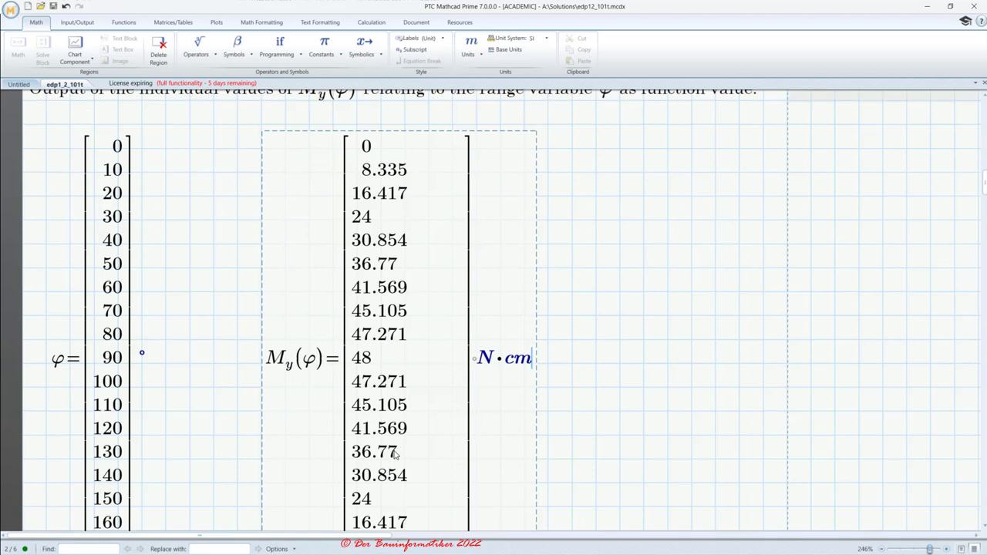
scroll(395, 456, up, 1)
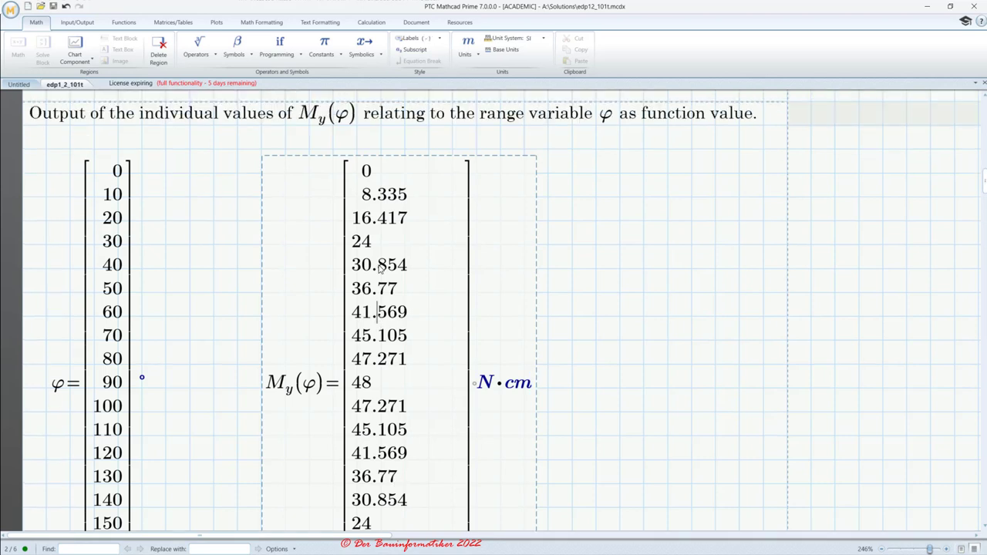
click(266, 22)
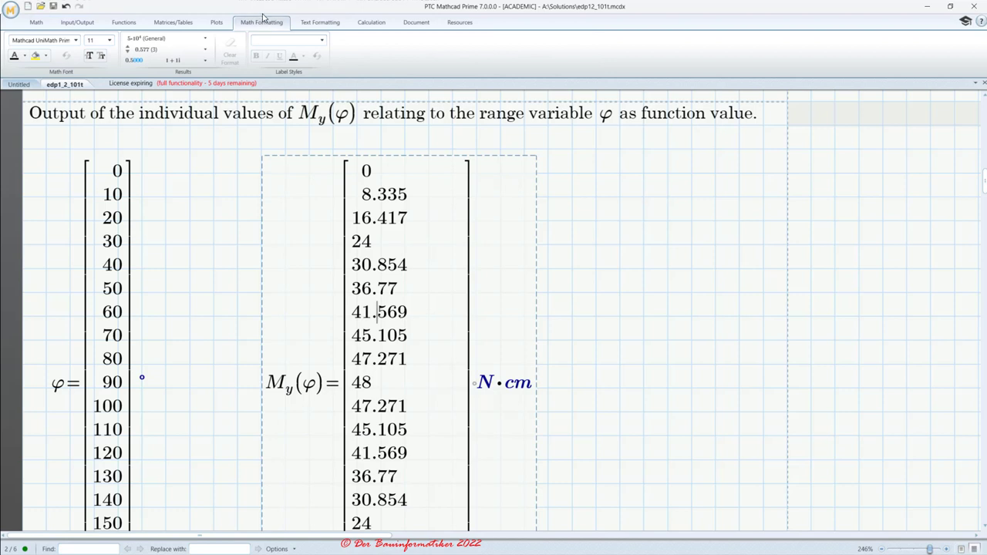
click(171, 39)
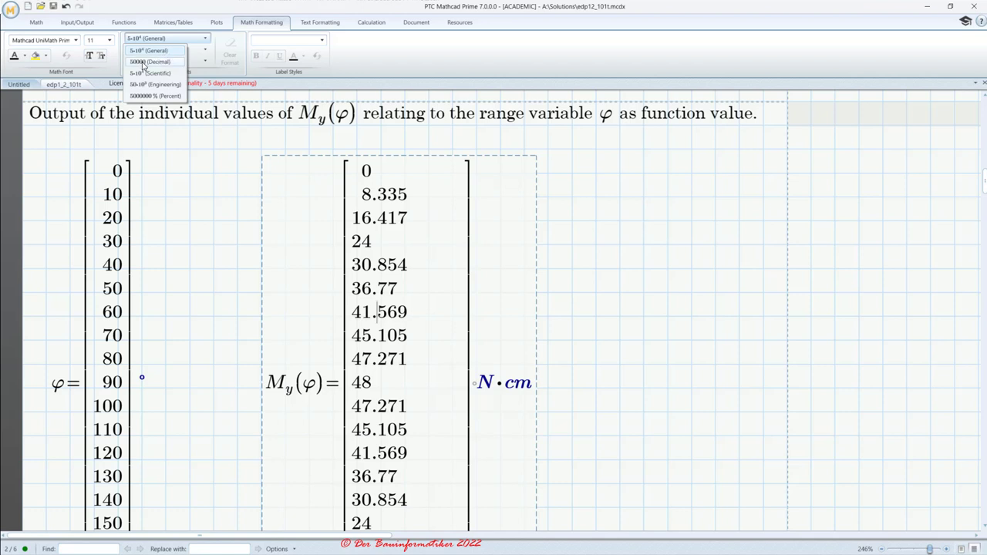
click(156, 67)
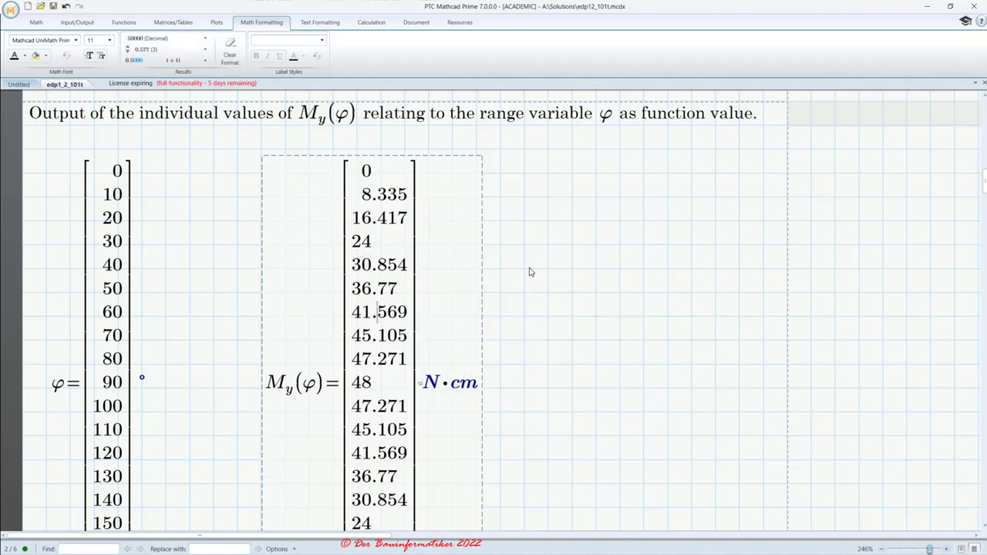
scroll(529, 270, down, 3)
click(570, 269)
Compare the My(φ) values row by row with the φ angles from 0° to 180°, including the maximum and the symmetry
scroll(556, 284, up, 6)
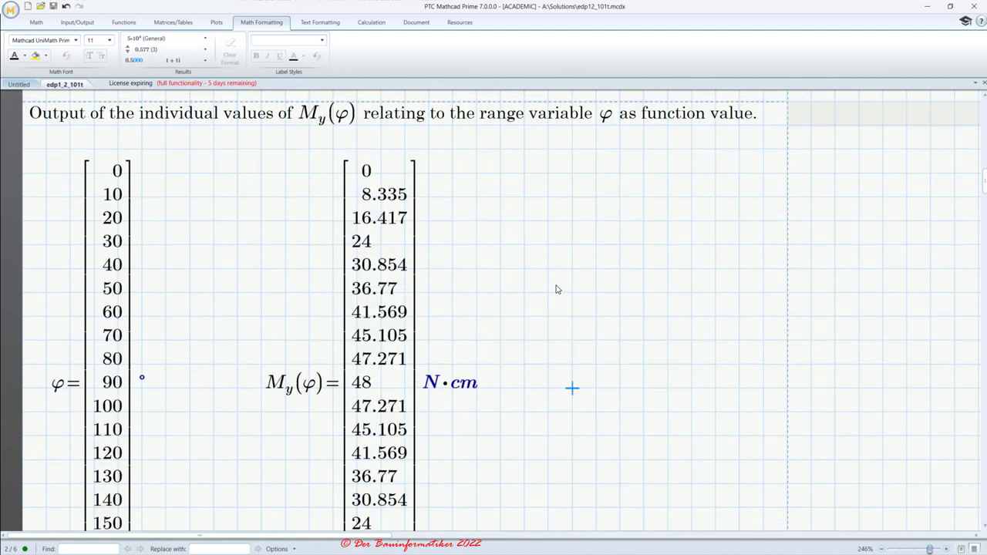
scroll(557, 289, down, 4)
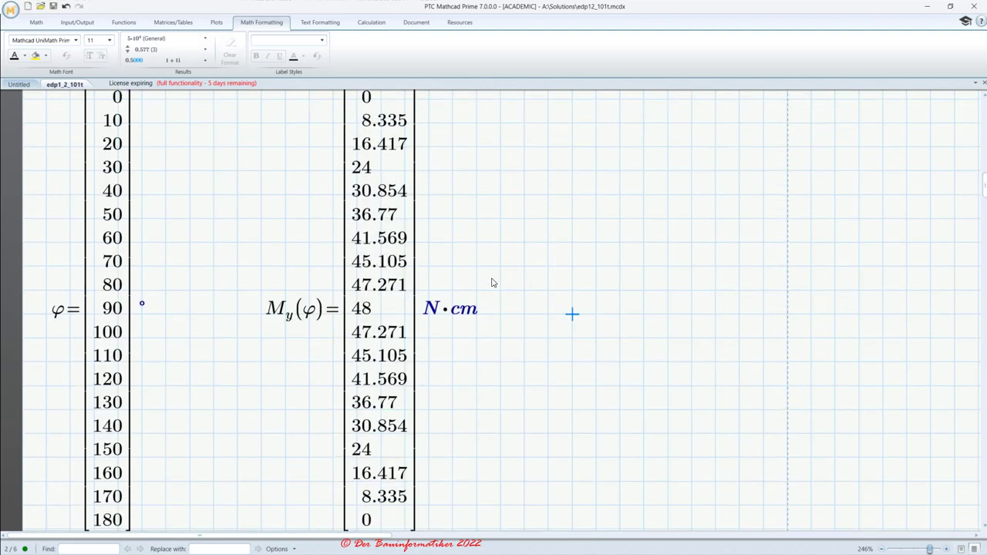
scroll(486, 282, down, 5)
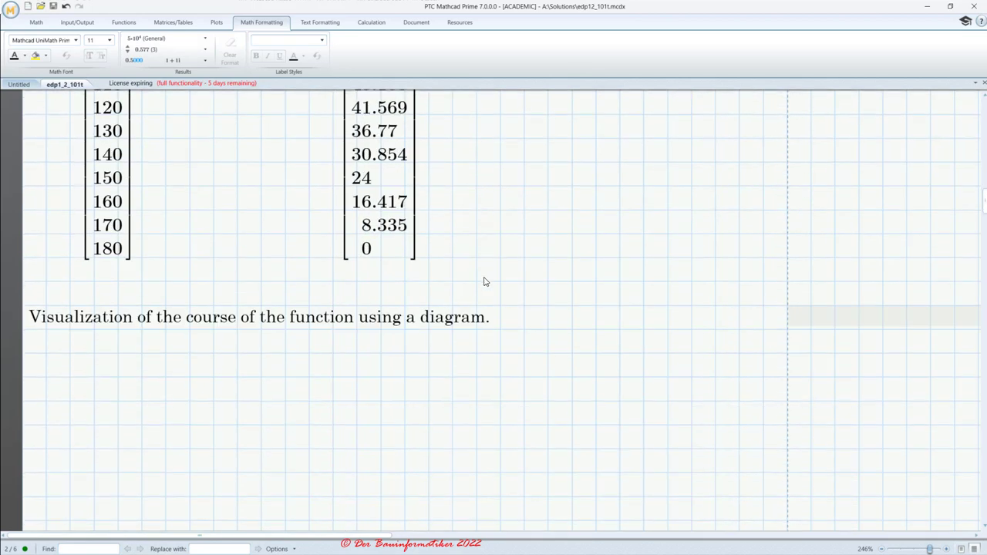
scroll(485, 282, up, 5)
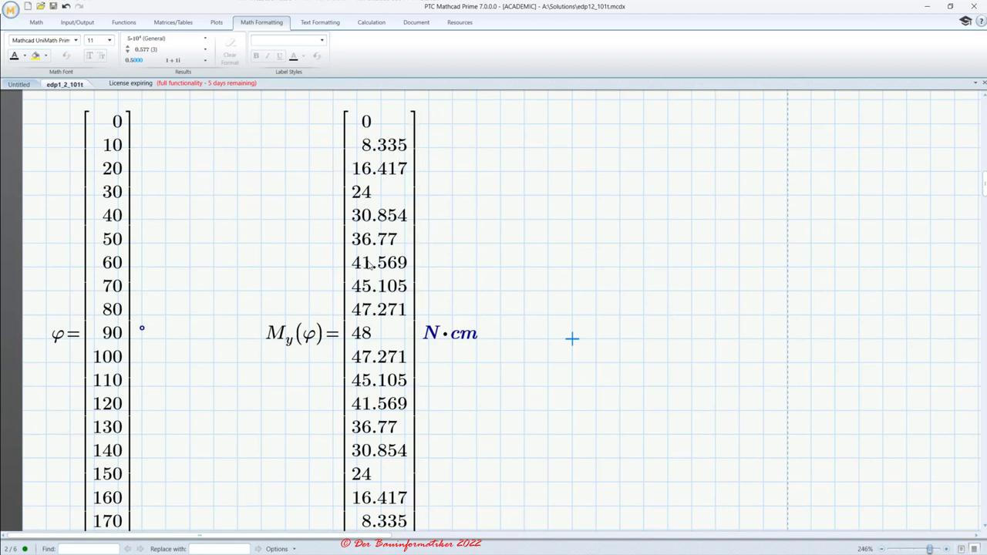
scroll(369, 263, down, 2)
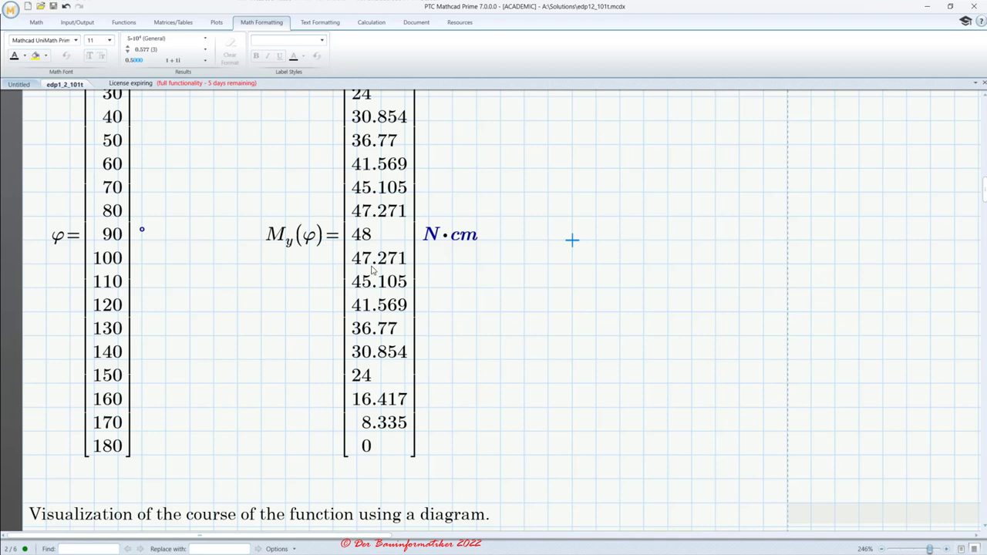
scroll(371, 285, up, 1)
scroll(371, 286, up, 1)
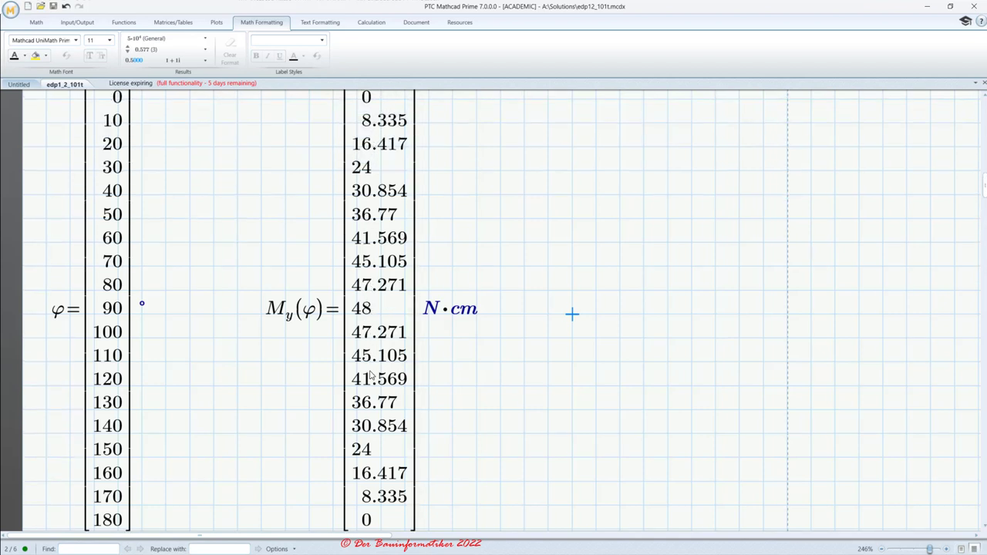
scroll(358, 355, down, 2)
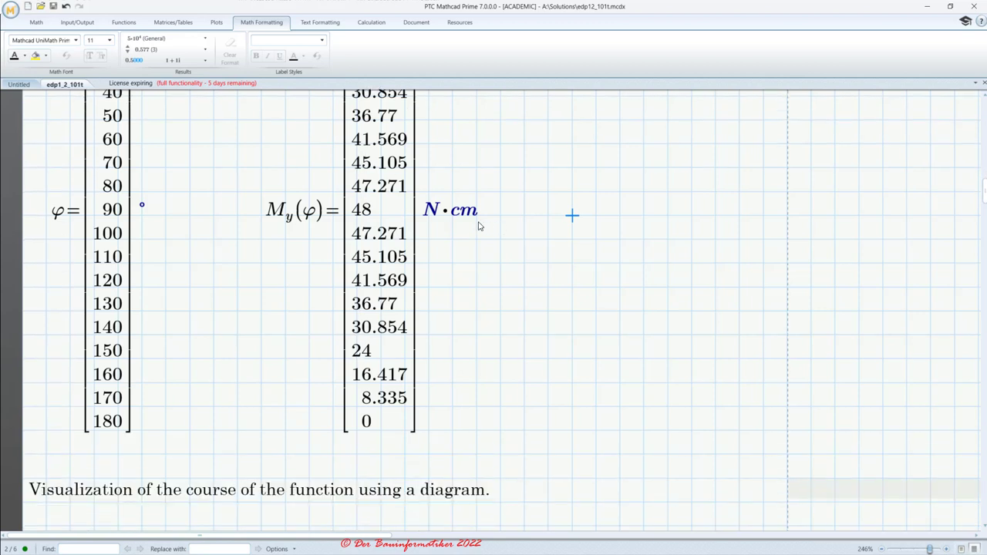
scroll(527, 279, down, 2)
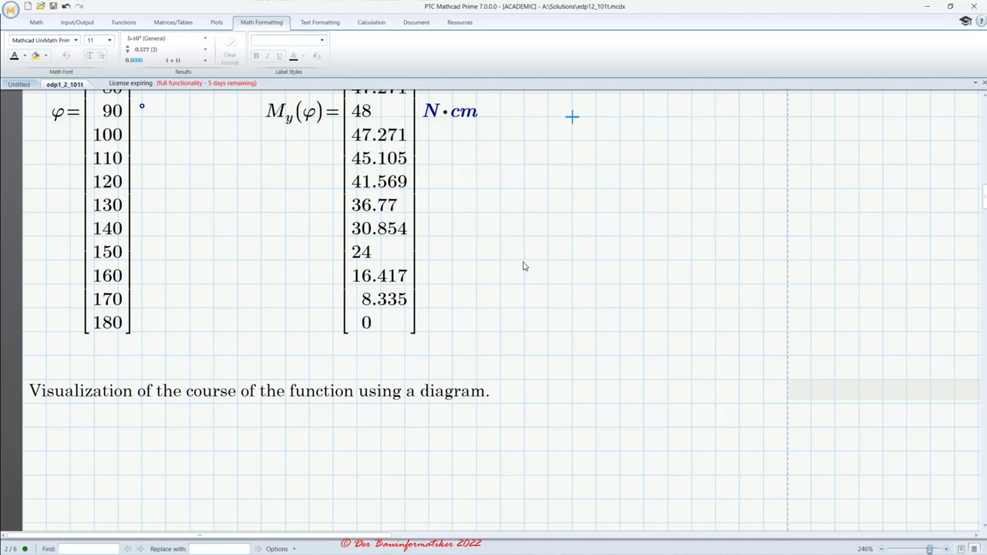
scroll(523, 266, down, 6)
scroll(522, 268, up, 10)
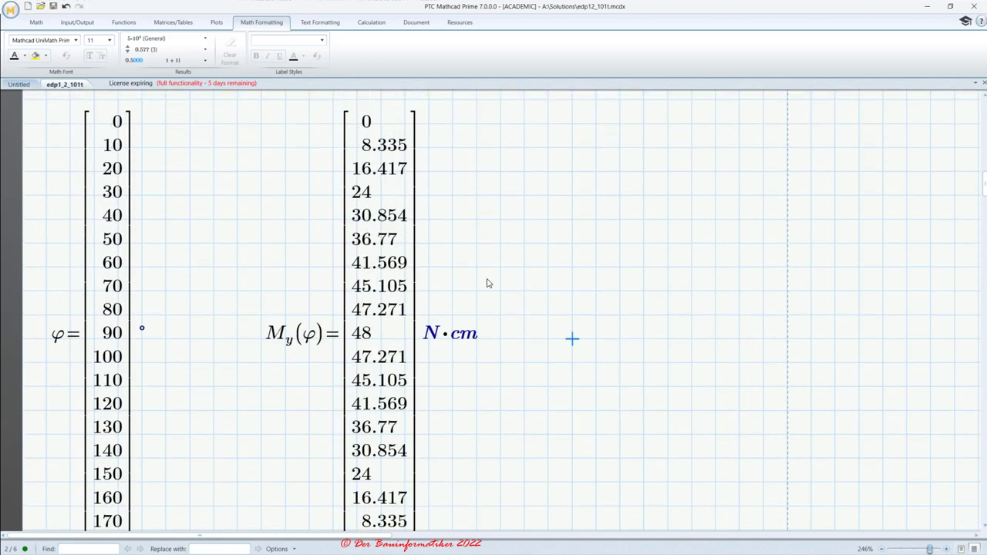
scroll(487, 284, up, 1)
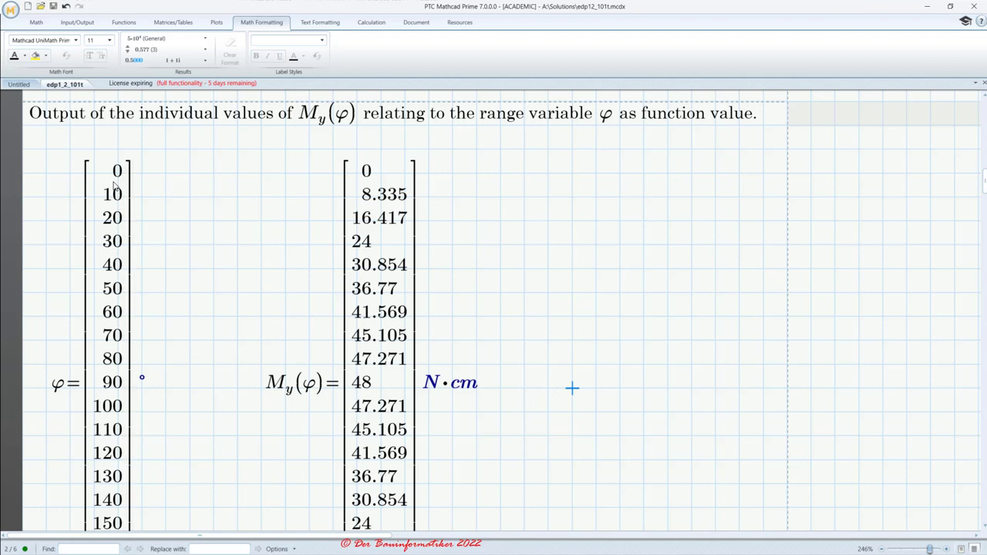
Evaluate My for the single argument π, using the built-in constant, beside the My(φ) result vector
click(596, 389)
text(M)
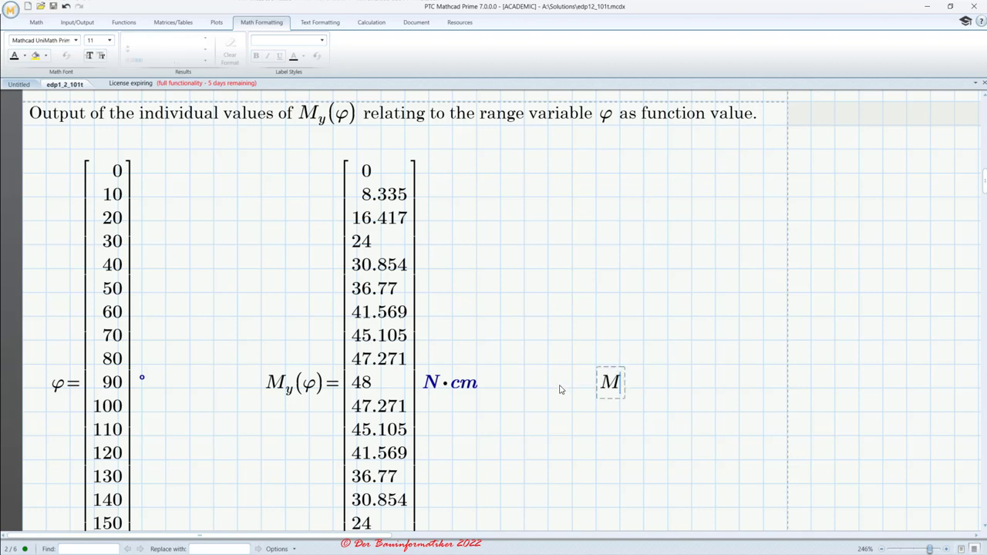
text(.y)
text(()
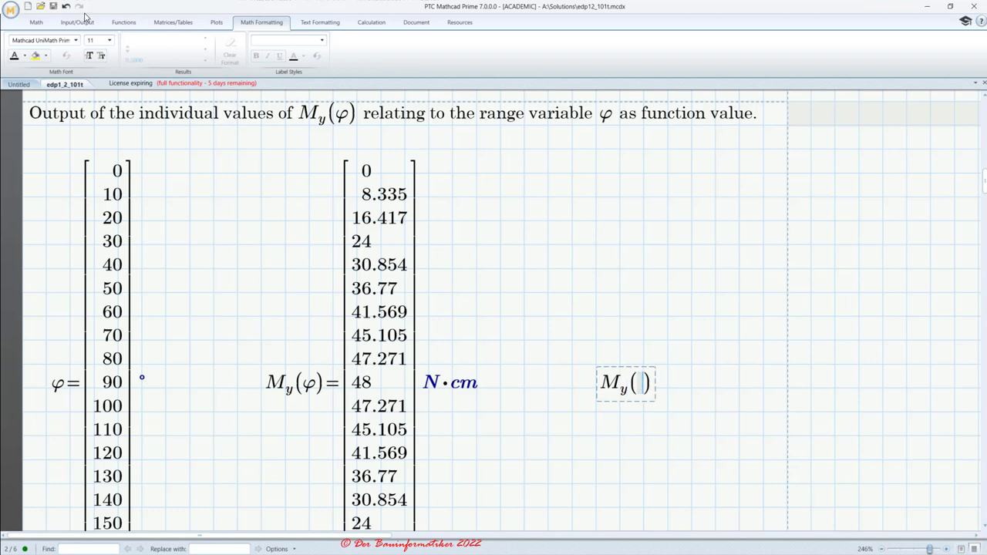
click(38, 23)
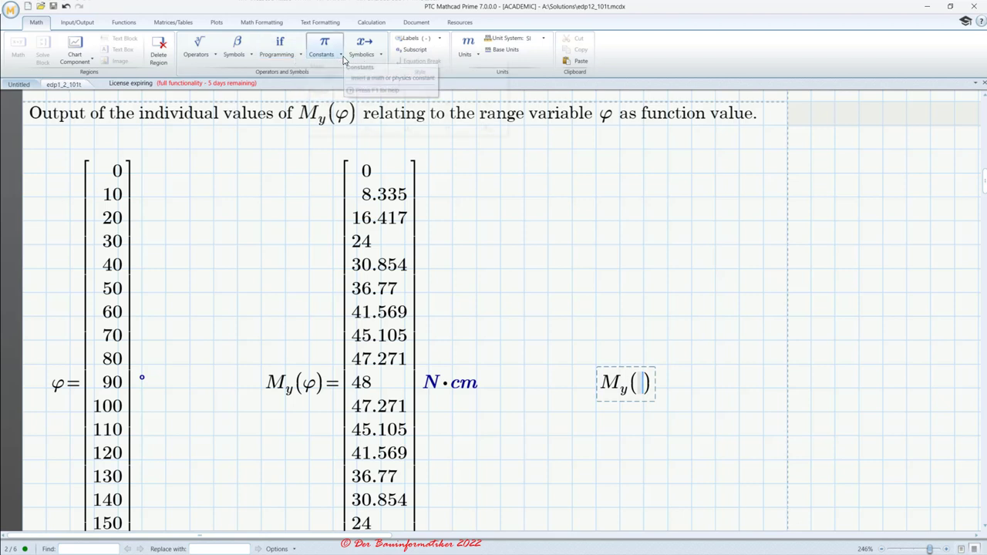
click(326, 48)
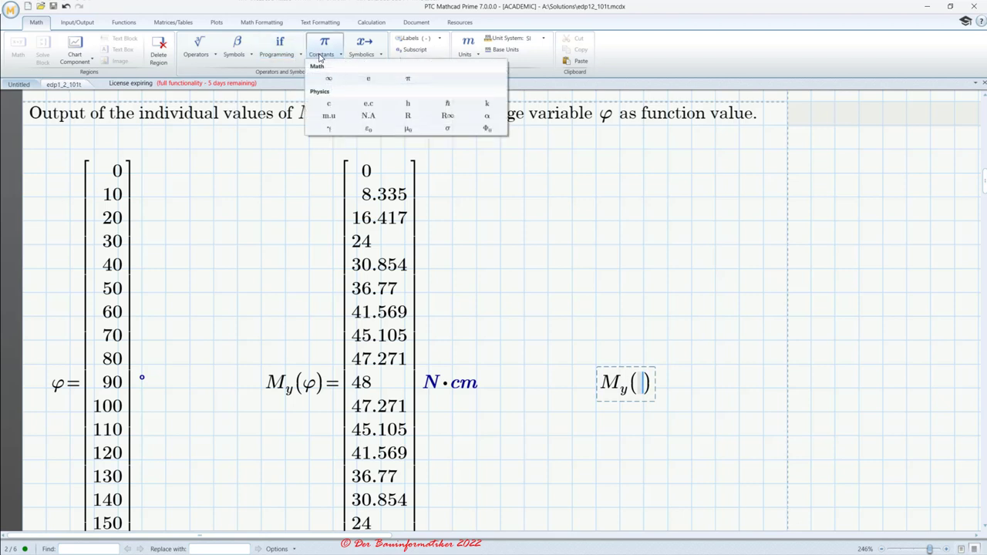
click(406, 80)
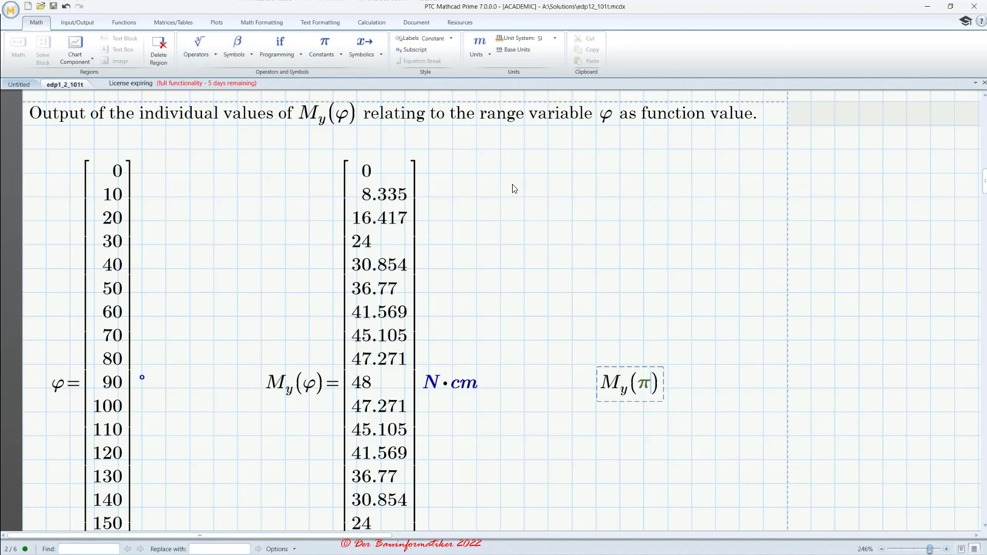
text(=(5.878·10^-17)·J)
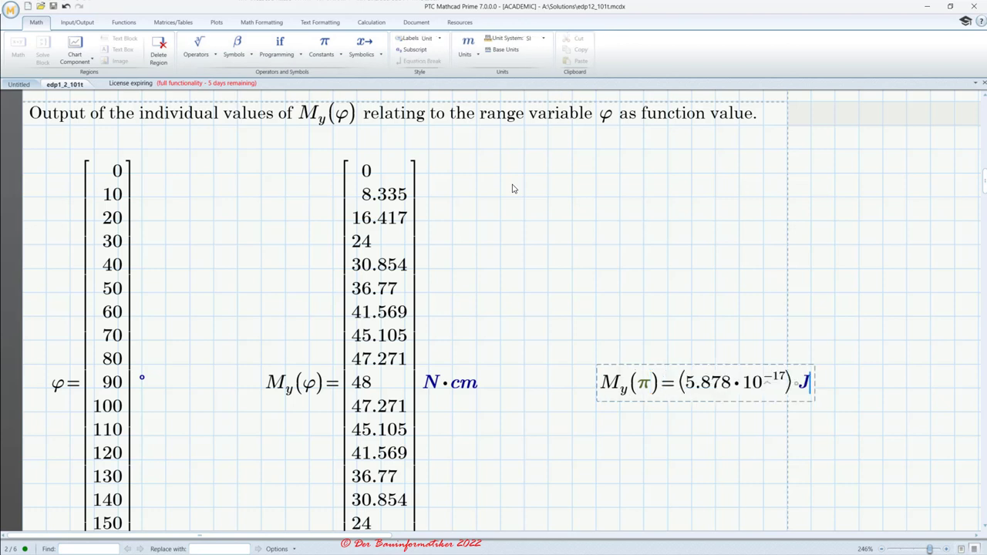
click(692, 435)
Set the result format of the My(φ) vector to General
scroll(634, 315, down, 3)
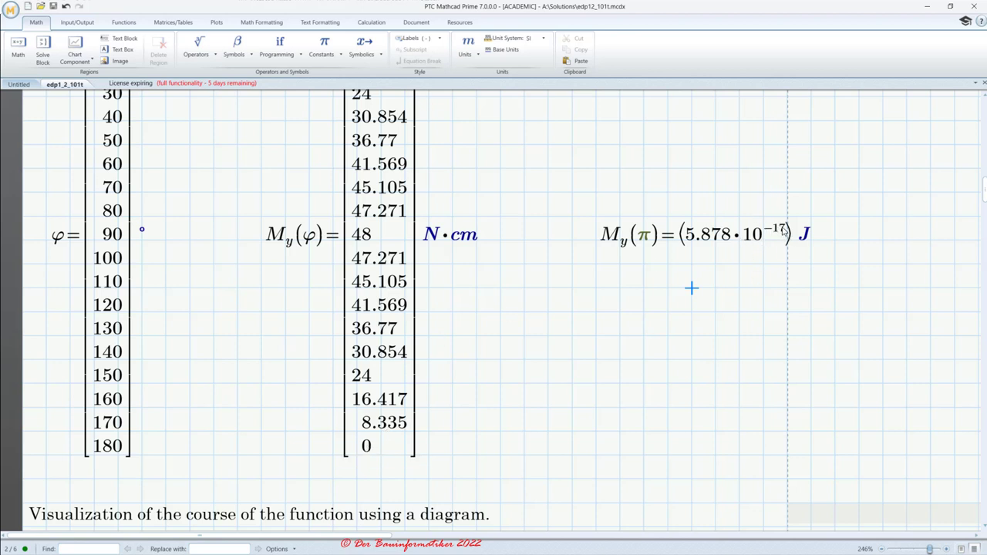
click(376, 329)
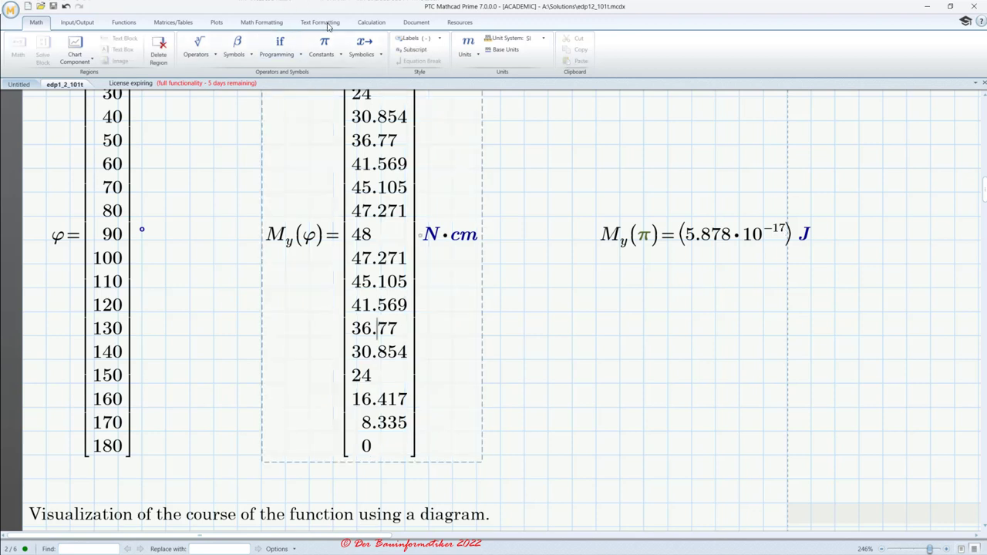
click(262, 21)
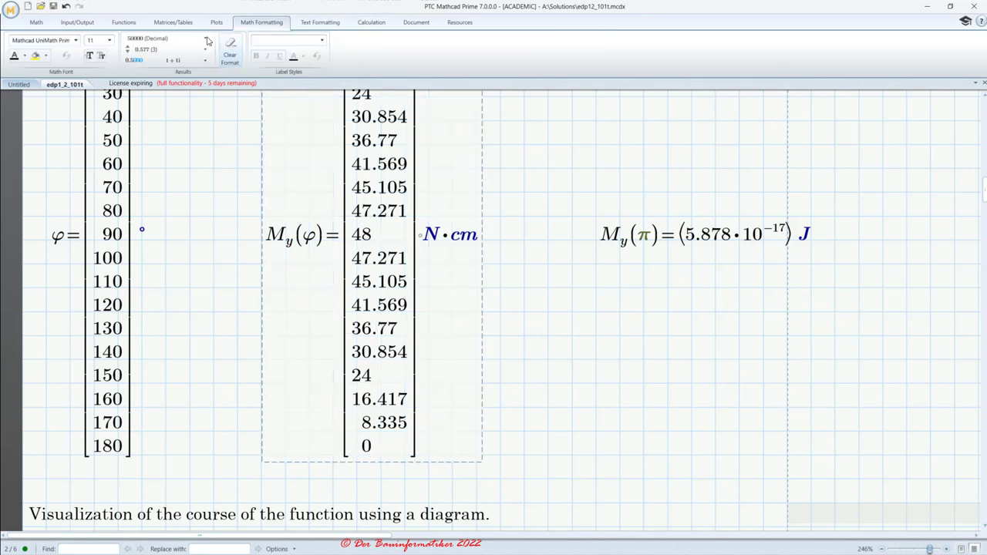
click(176, 40)
click(156, 52)
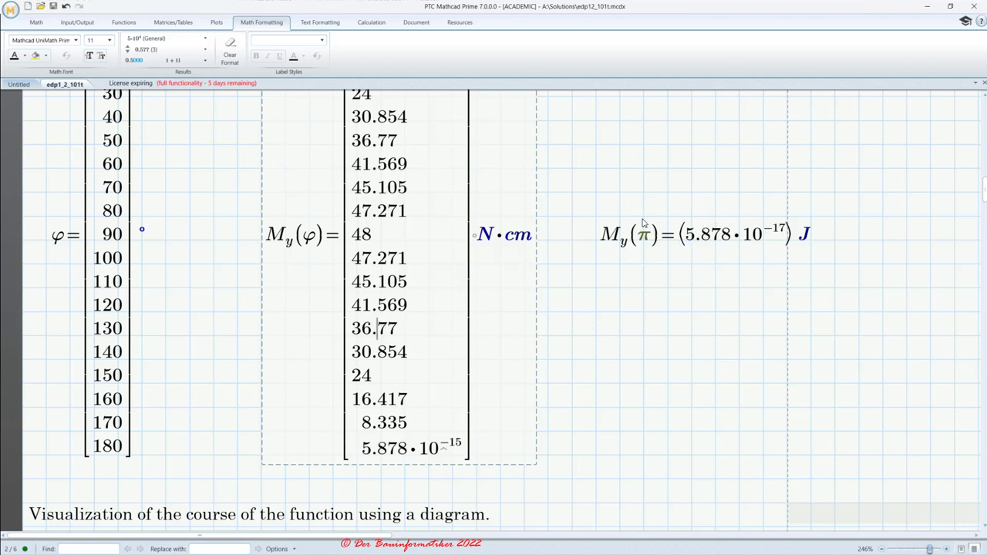
Delete the separate My(π) evaluation beside the My(φ) vector
scroll(639, 242, up, 3)
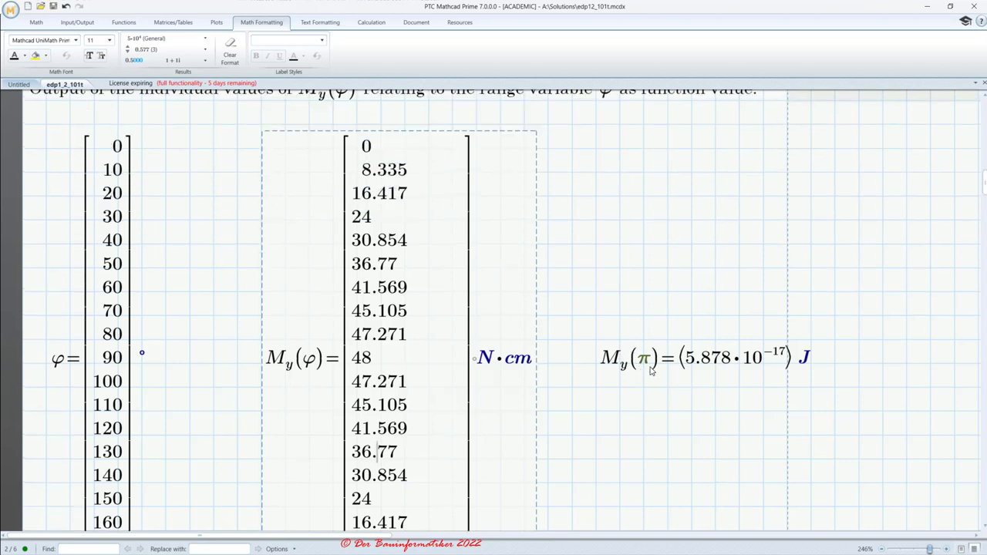
scroll(625, 342, up, 2)
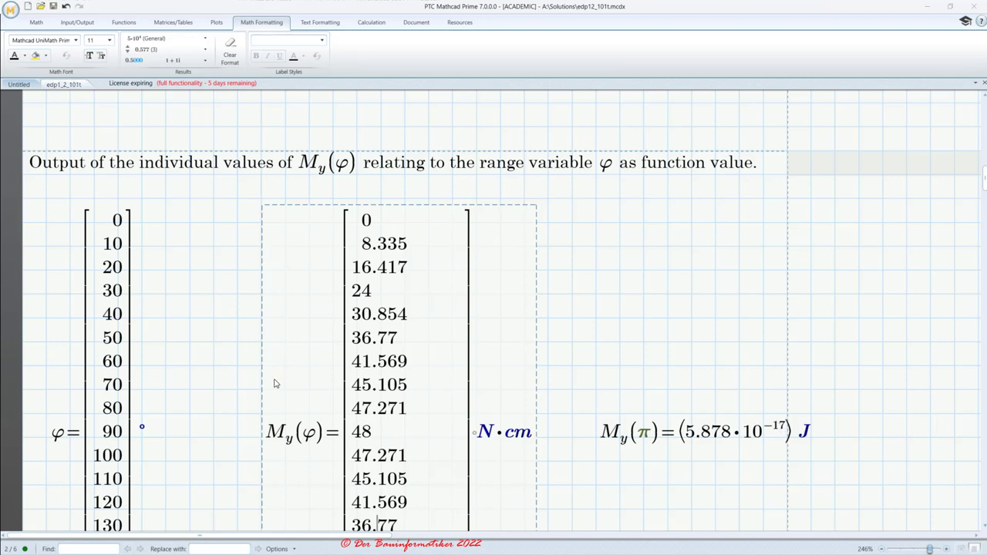
click(35, 24)
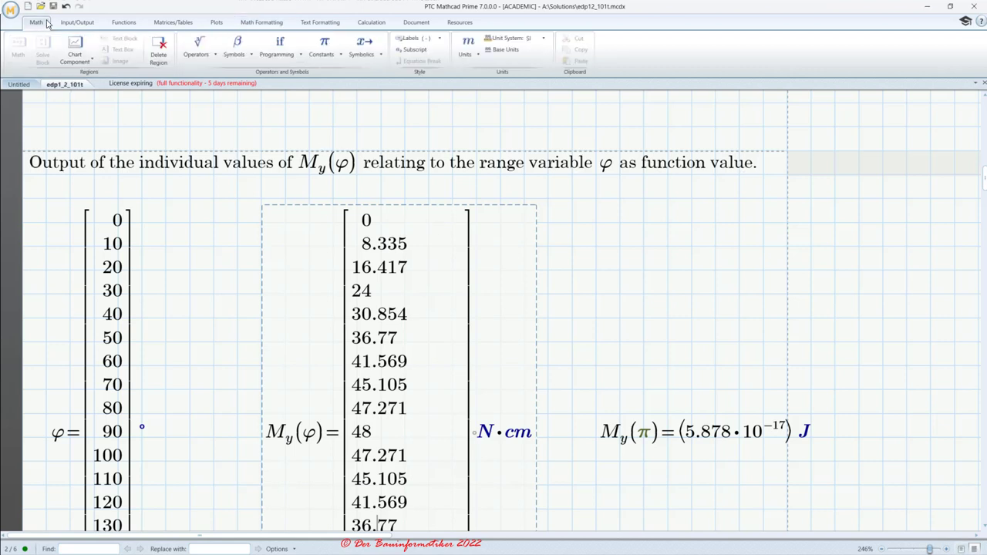
click(340, 56)
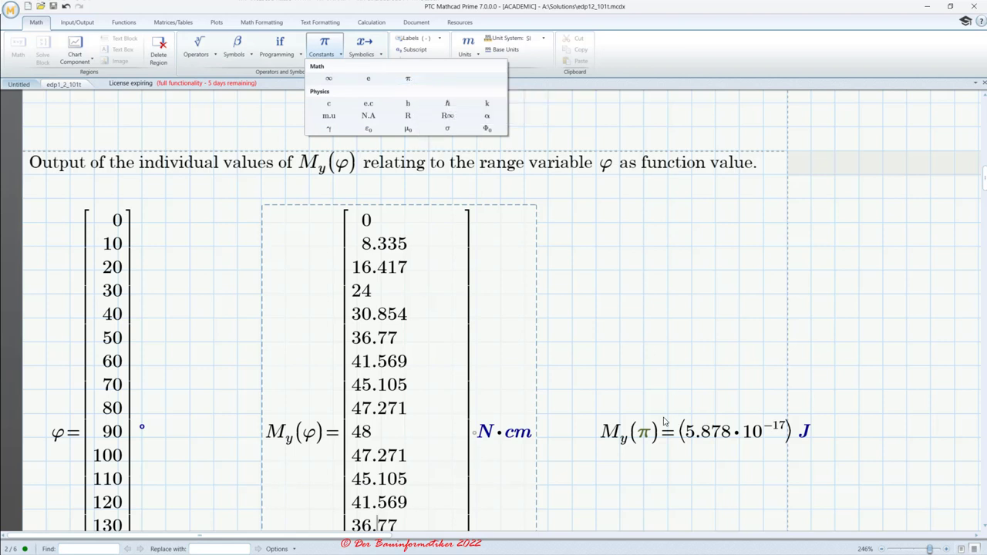
scroll(628, 375, down, 5)
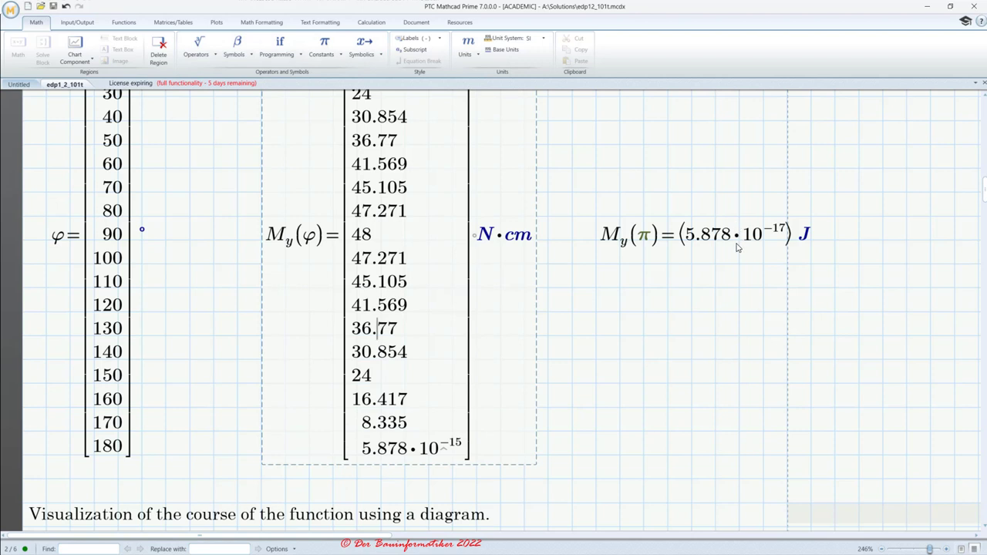
scroll(725, 293, up, 2)
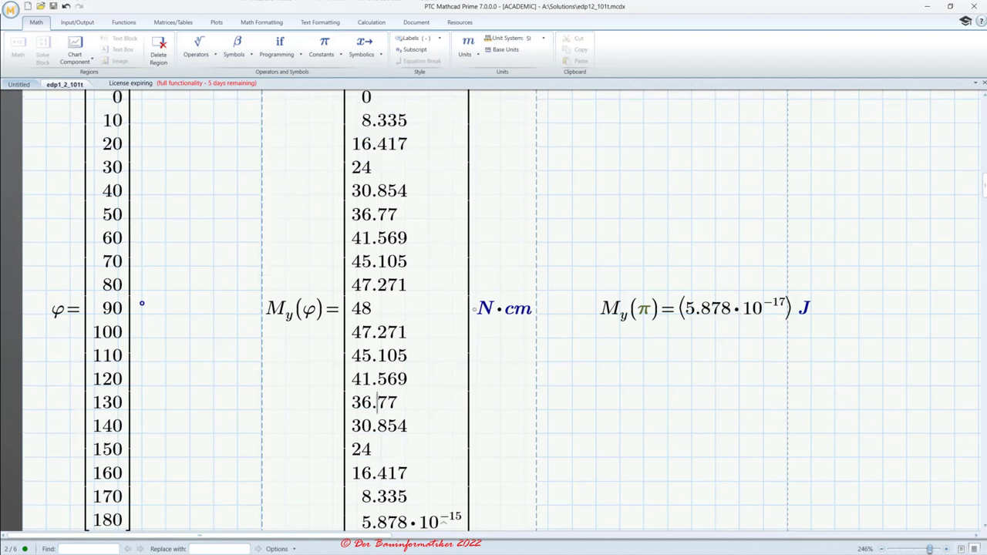
drag(758, 348, 634, 248)
click(595, 313)
Insert an XY plot below the text line about visualizing the course of the function using a diagram
scroll(526, 288, down, 5)
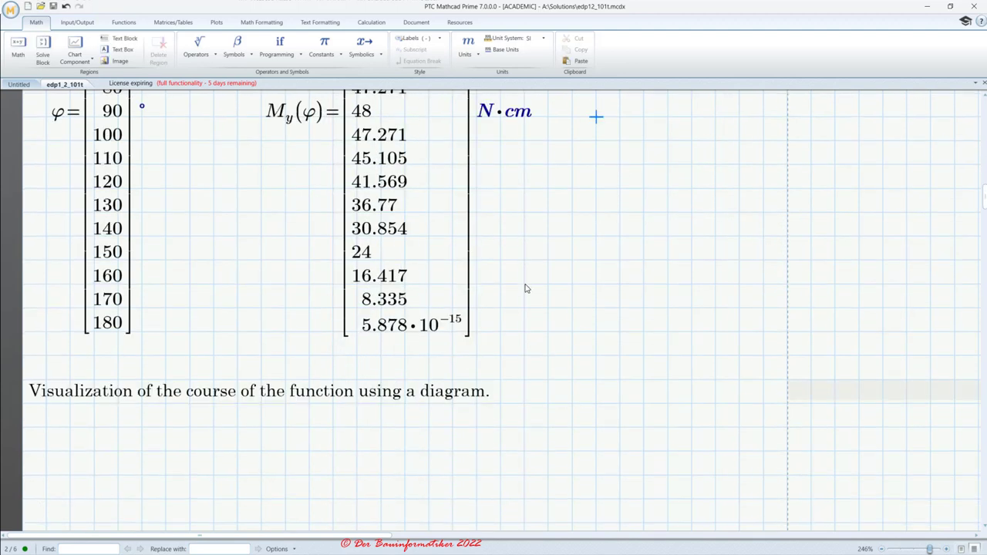
scroll(525, 288, down, 3)
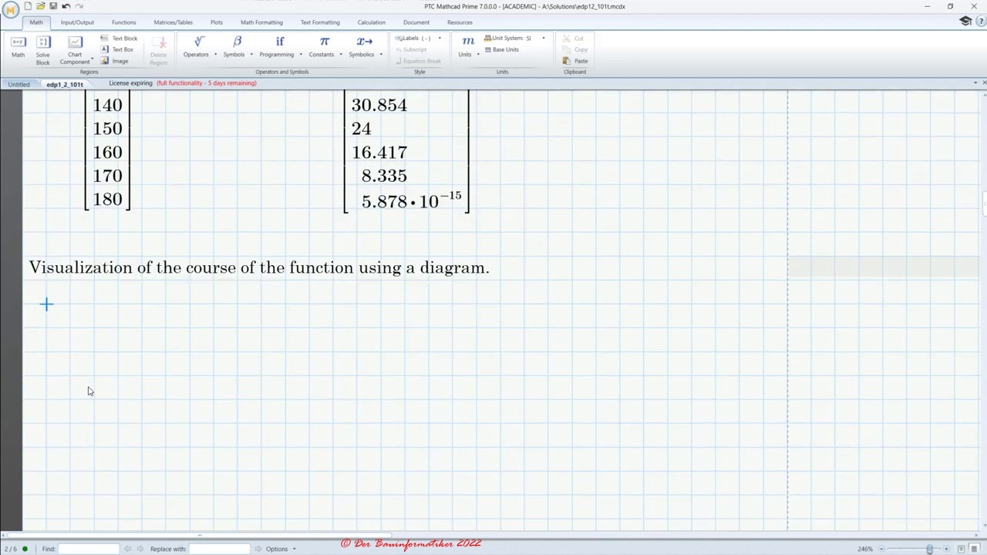
scroll(183, 369, up, 1)
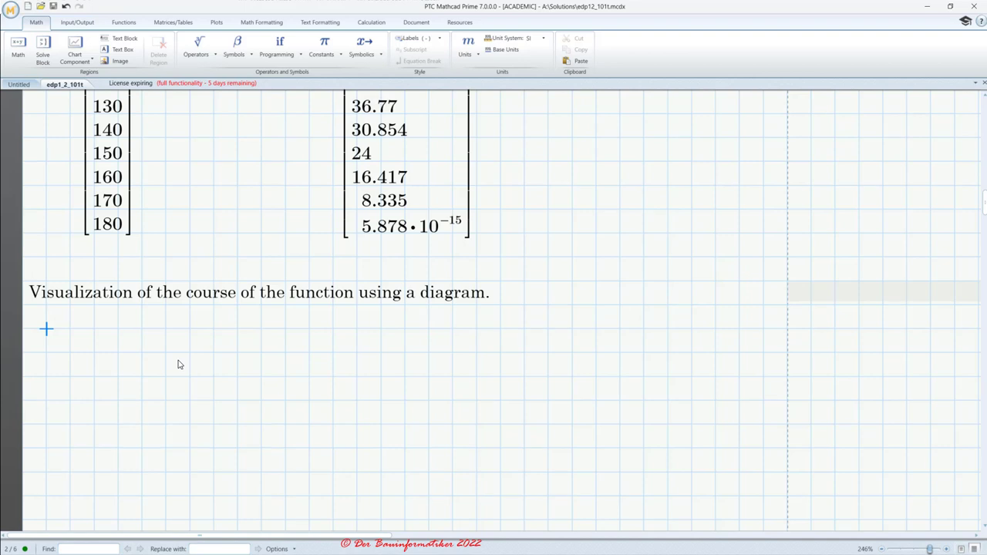
click(217, 21)
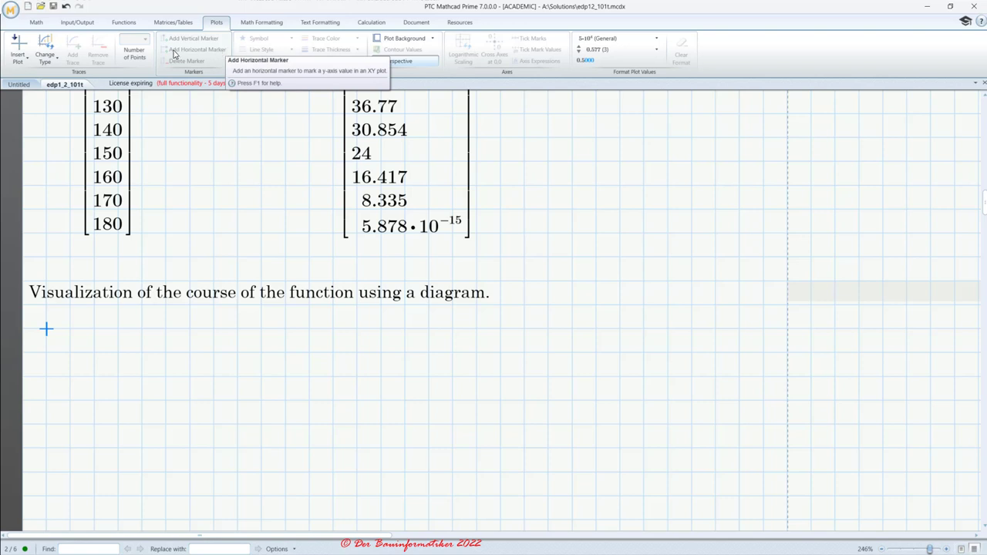
click(36, 23)
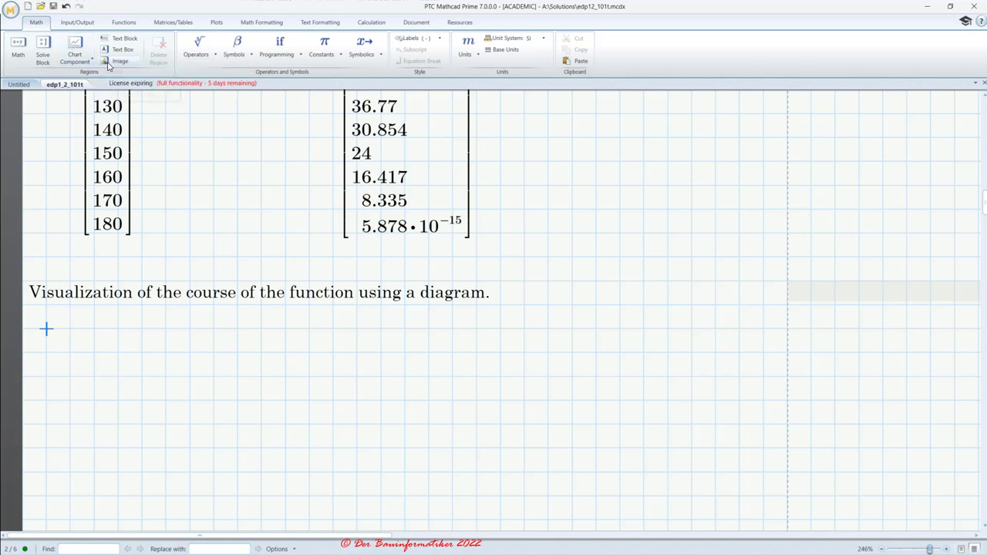
click(218, 23)
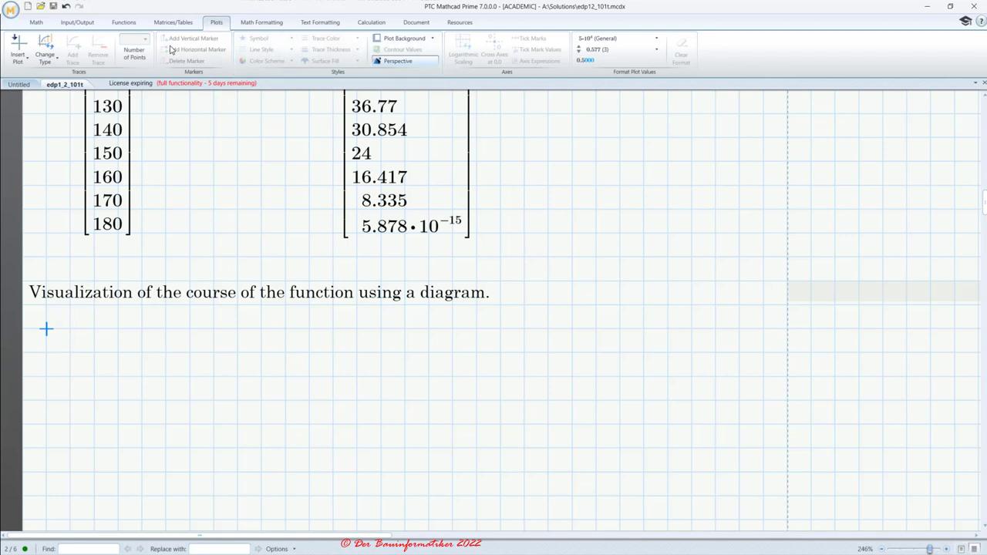
click(38, 25)
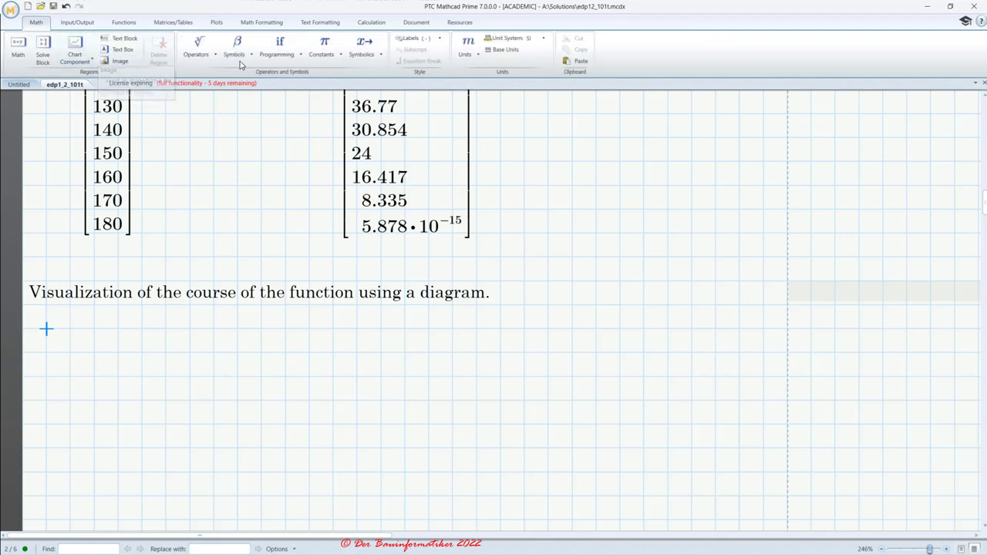
click(217, 23)
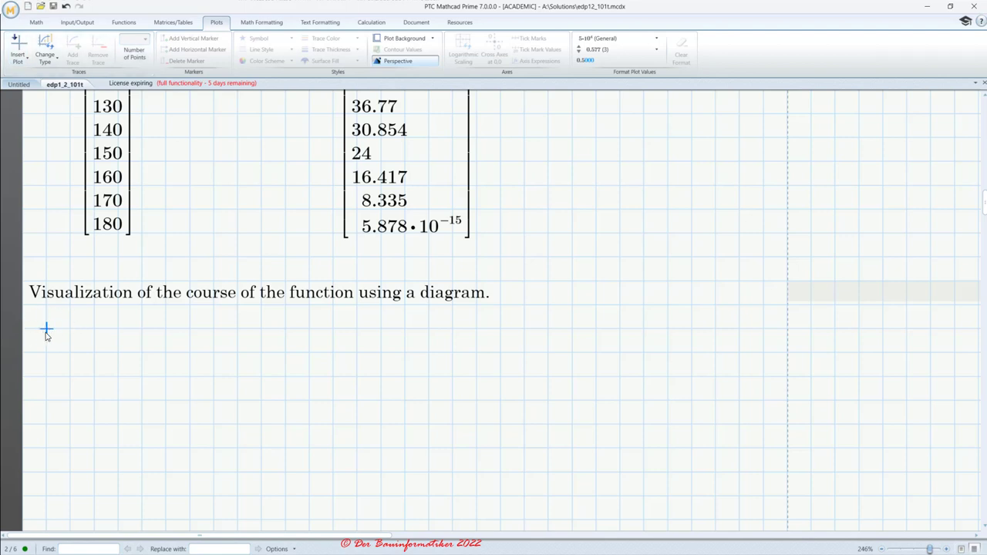
click(27, 63)
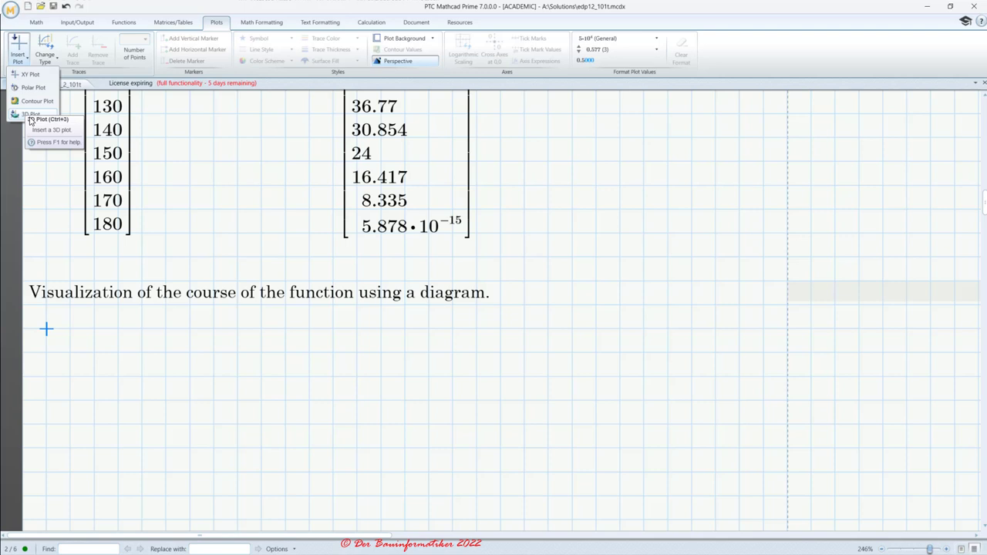
click(27, 76)
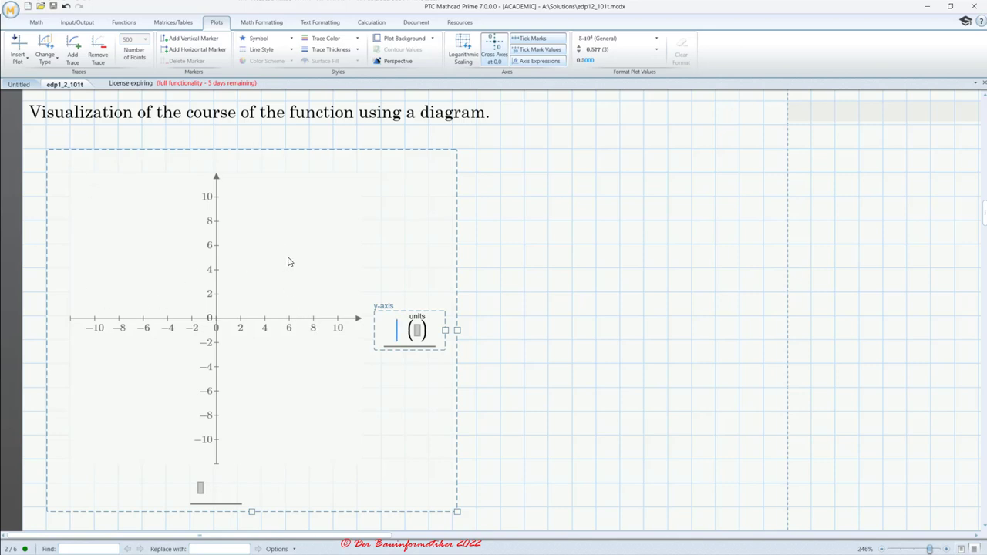
Enter My(φ) as the y-axis expression of the XY plot, with y as subscript
scroll(289, 261, down, 2)
scroll(289, 261, up, 1)
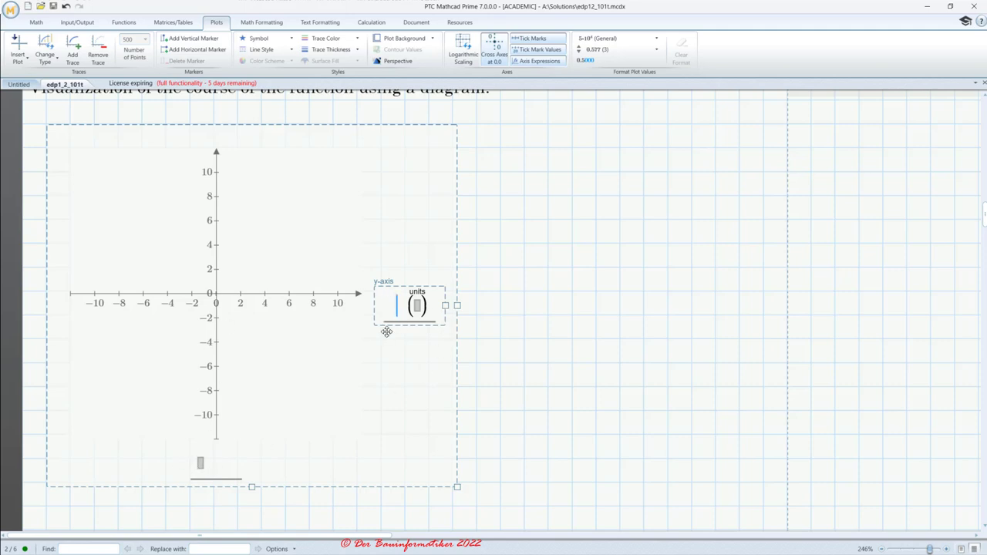
scroll(390, 330, up, 2)
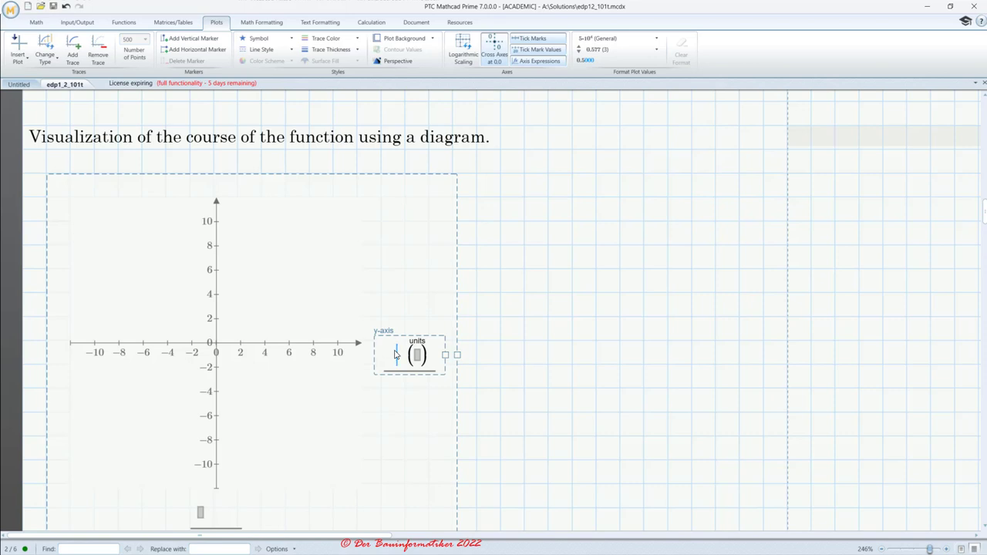
text(M)
text(.yx)
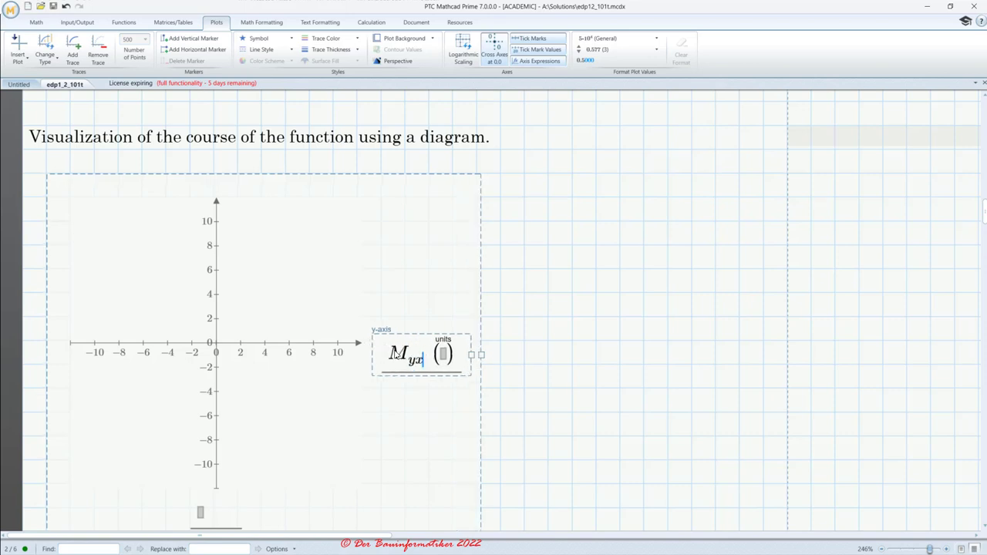
key(BackSpace)
text(()
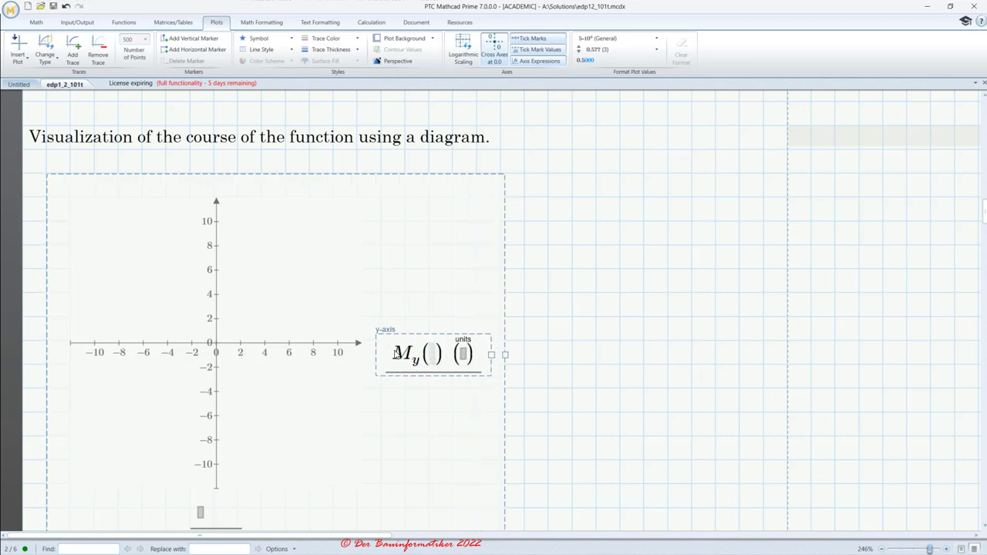
text(f)
key(ctrl+g)
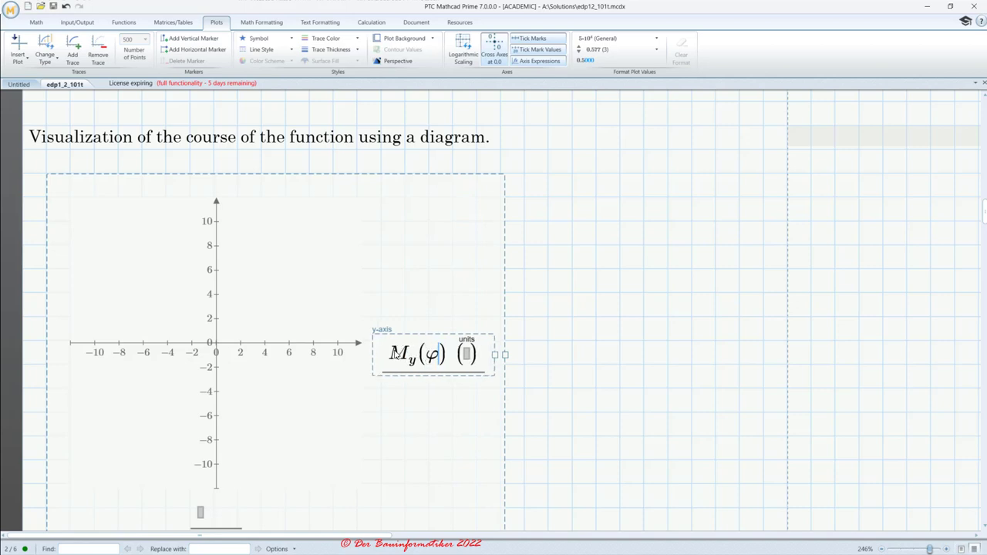
Set the unit of the plot's y-axis expression to N·cm and leave the plot
click(468, 354)
text(N)
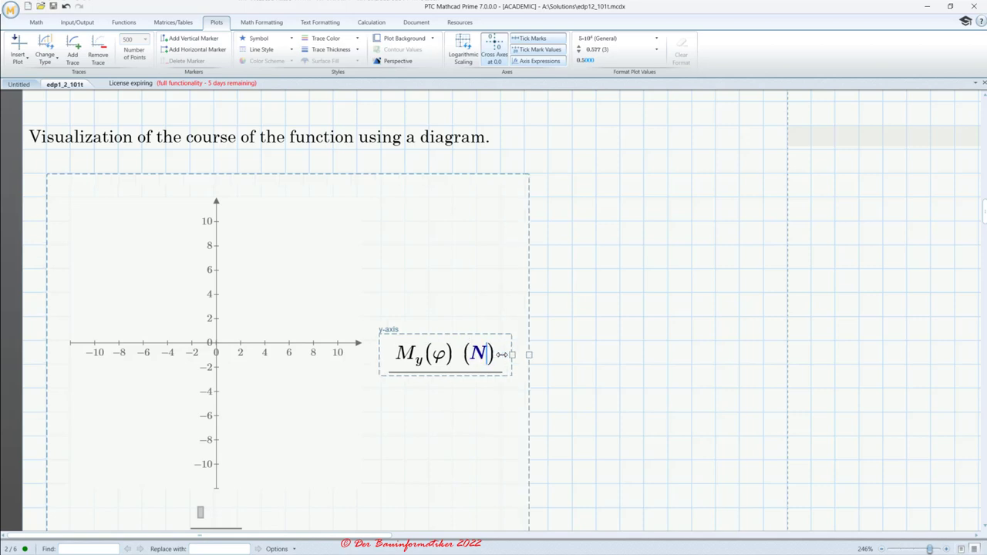
text(*cm)
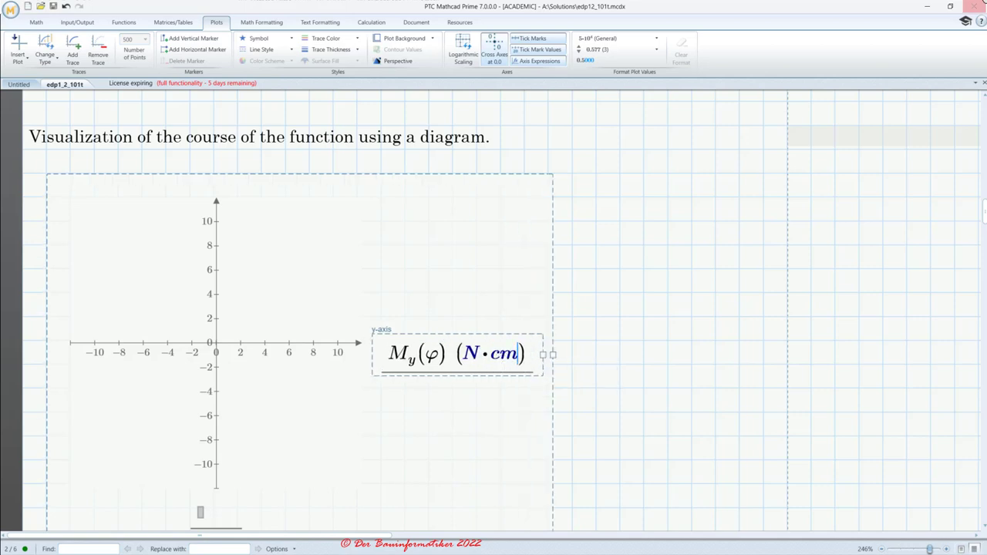
scroll(619, 283, down, 3)
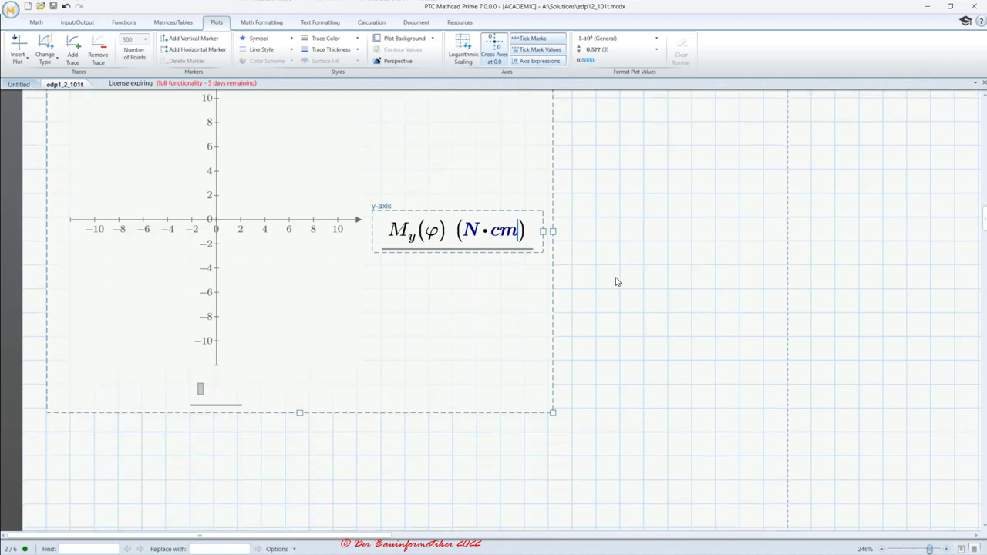
click(665, 265)
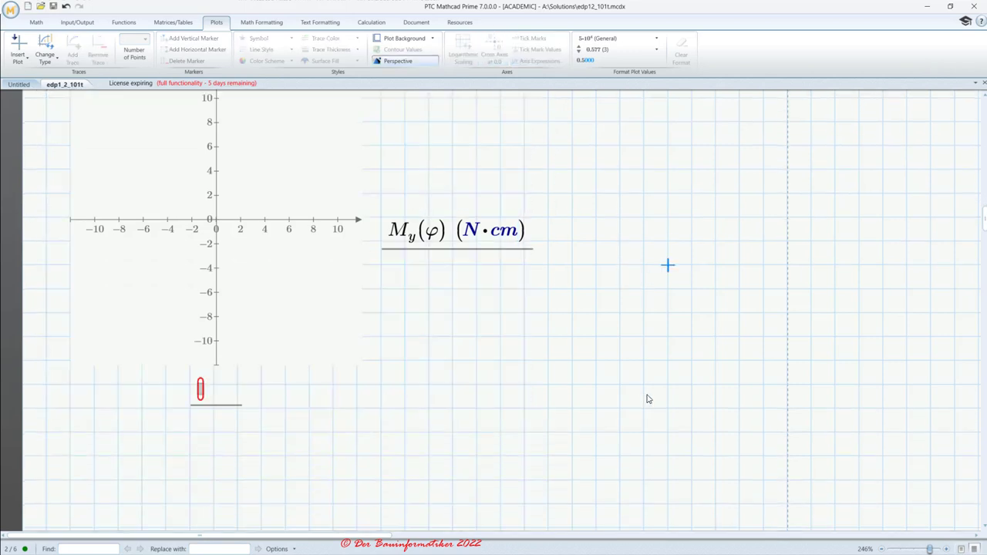
Check the definition of the range variable φ and its domain above the XY plot
click(201, 391)
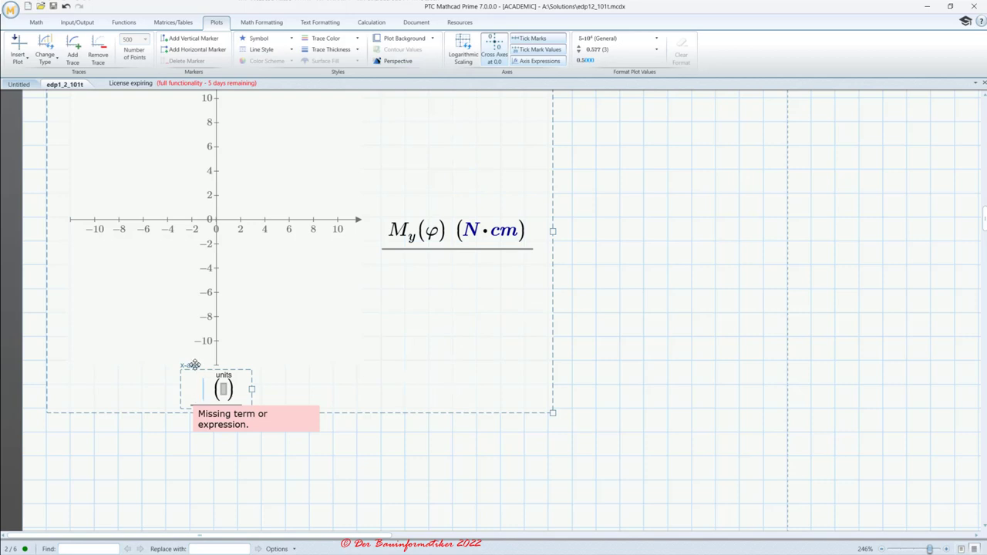
scroll(202, 363, up, 3)
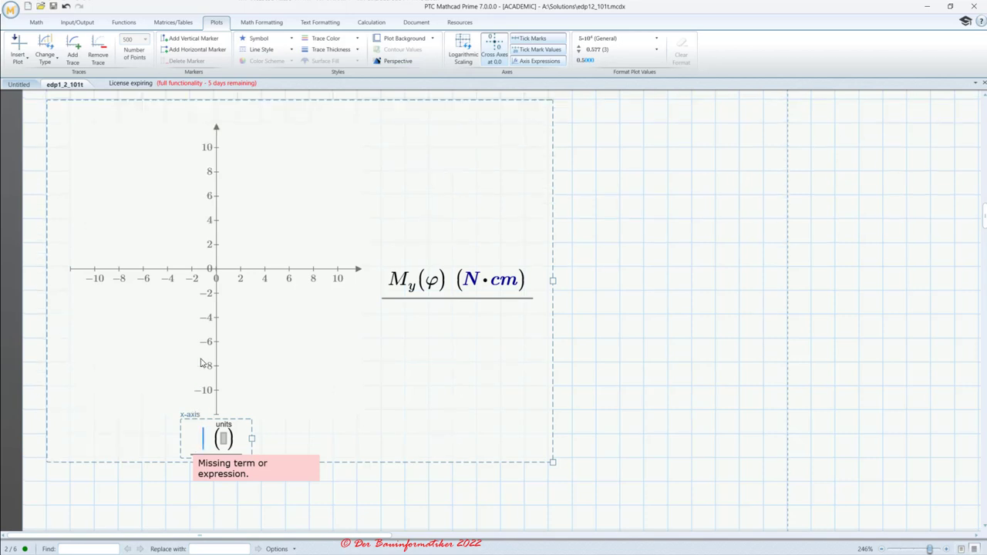
scroll(202, 362, up, 2)
scroll(202, 363, down, 4)
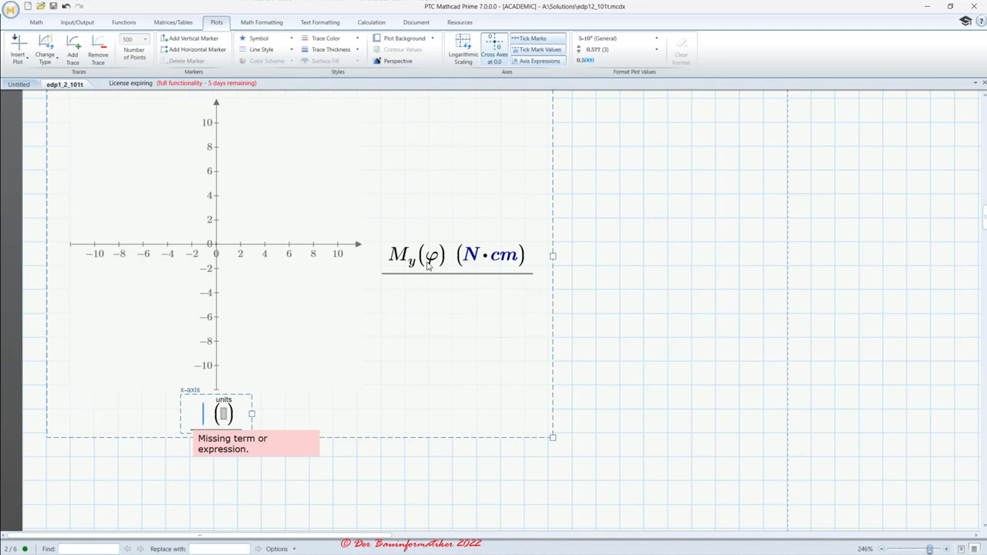
scroll(353, 355, up, 11)
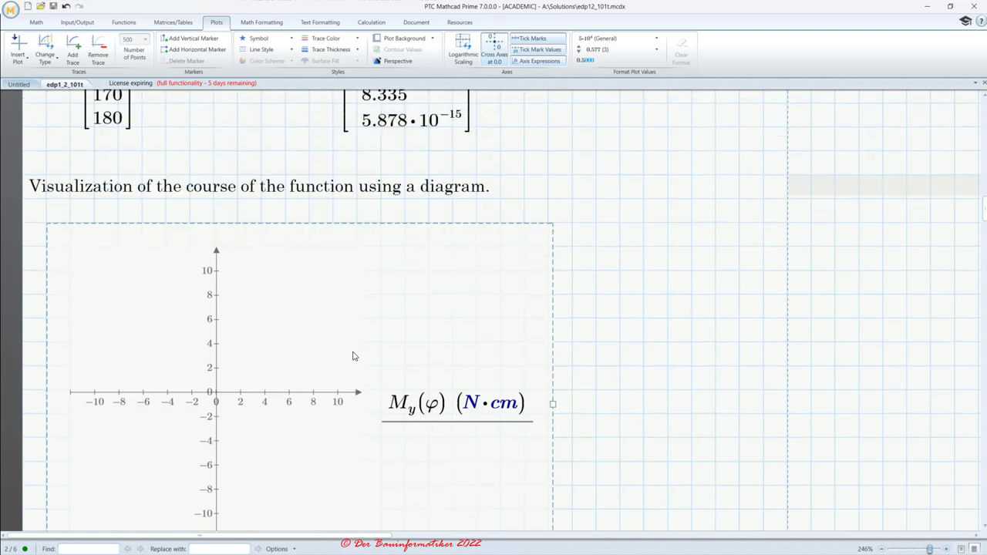
scroll(353, 355, up, 7)
scroll(123, 232, up, 14)
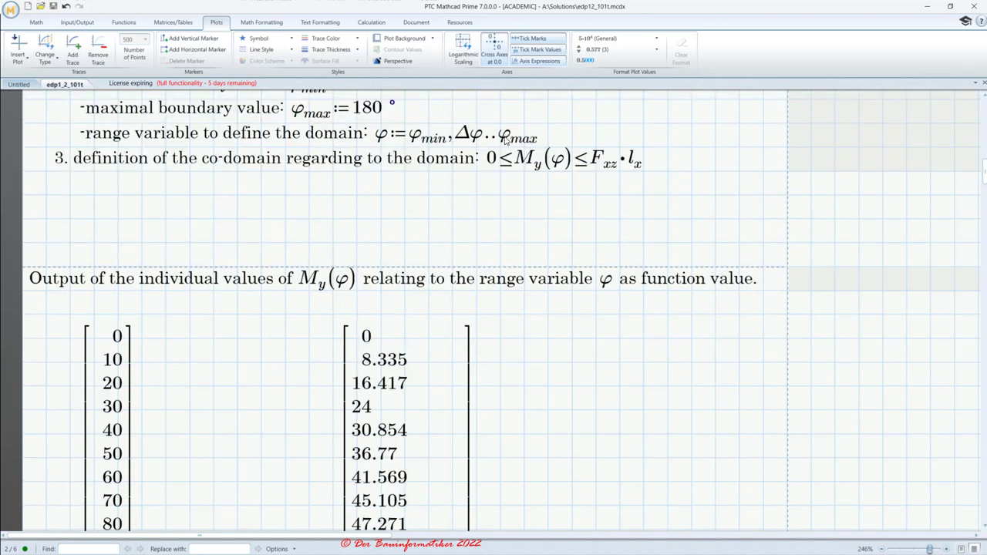
scroll(257, 238, down, 20)
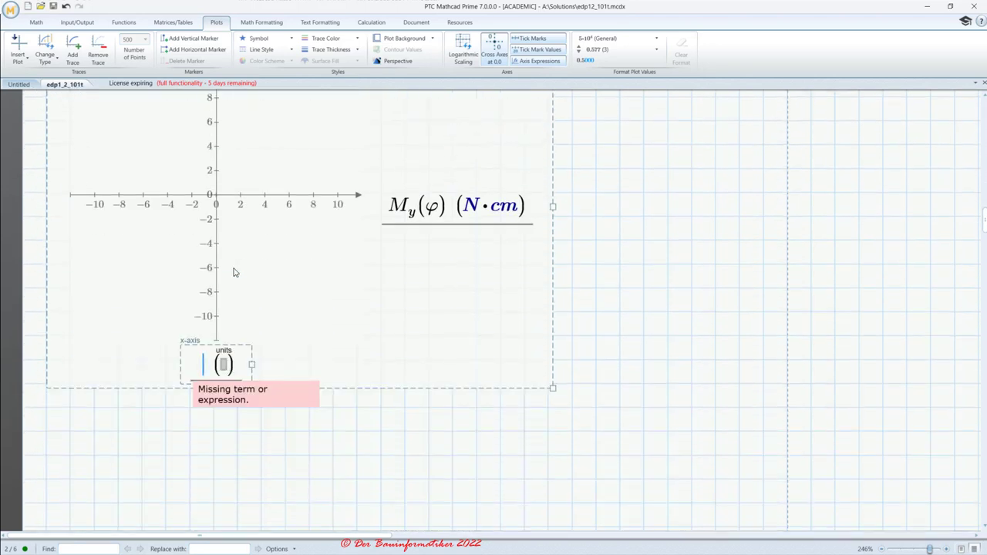
Replace φ with the undefined-range variable α in the y-axis expression and enter α as the x-axis expression
click(439, 185)
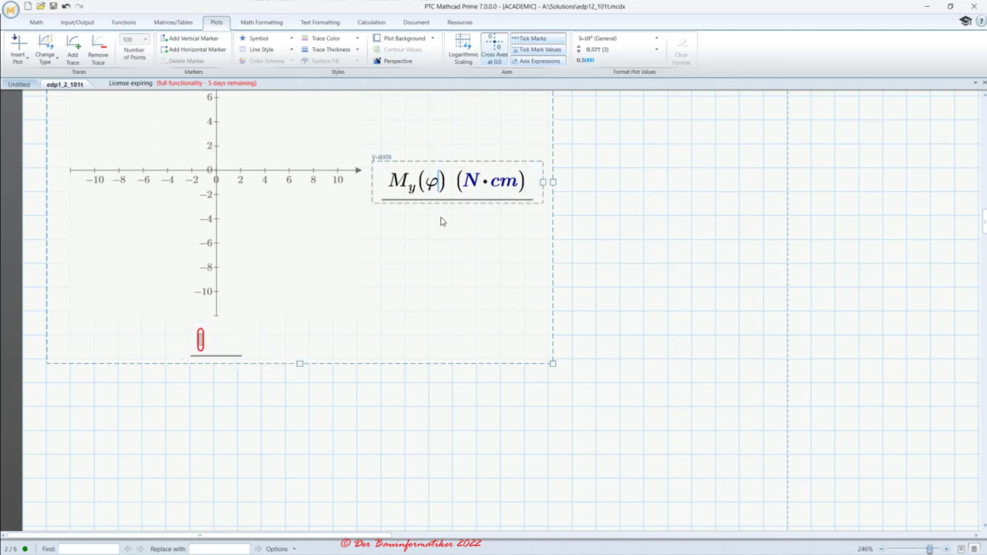
key(BackSpace)
text(a)
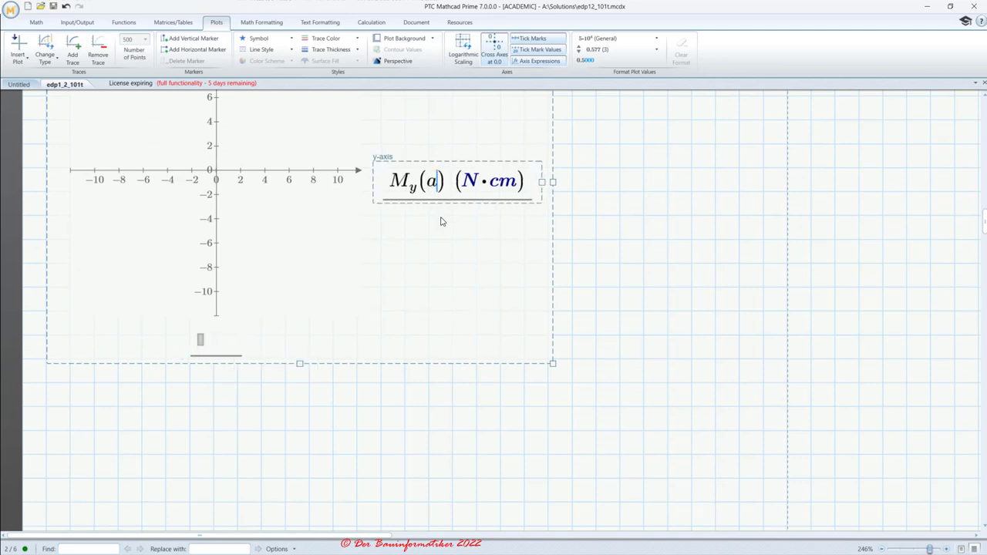
key(ctrl+g)
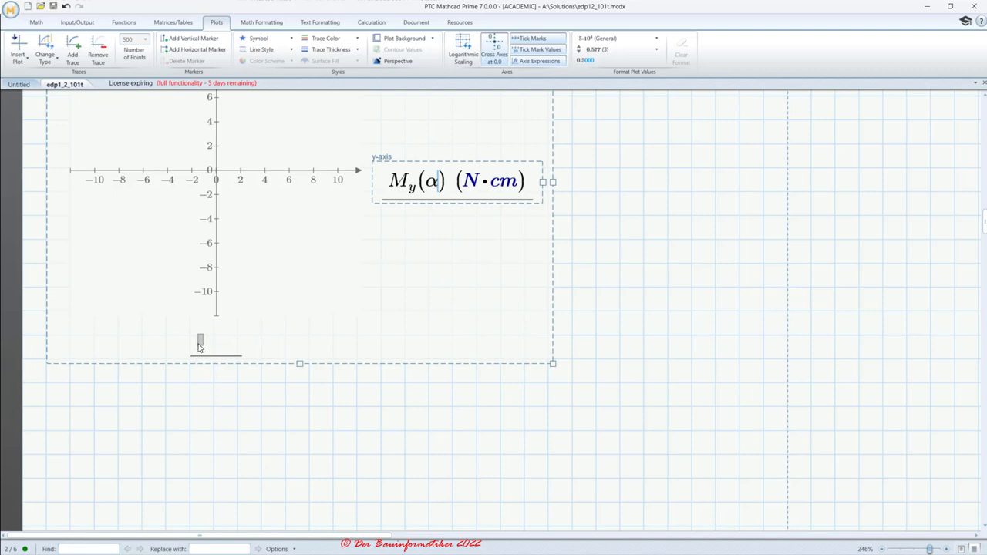
click(220, 347)
text(a)
key(ctrl+g)
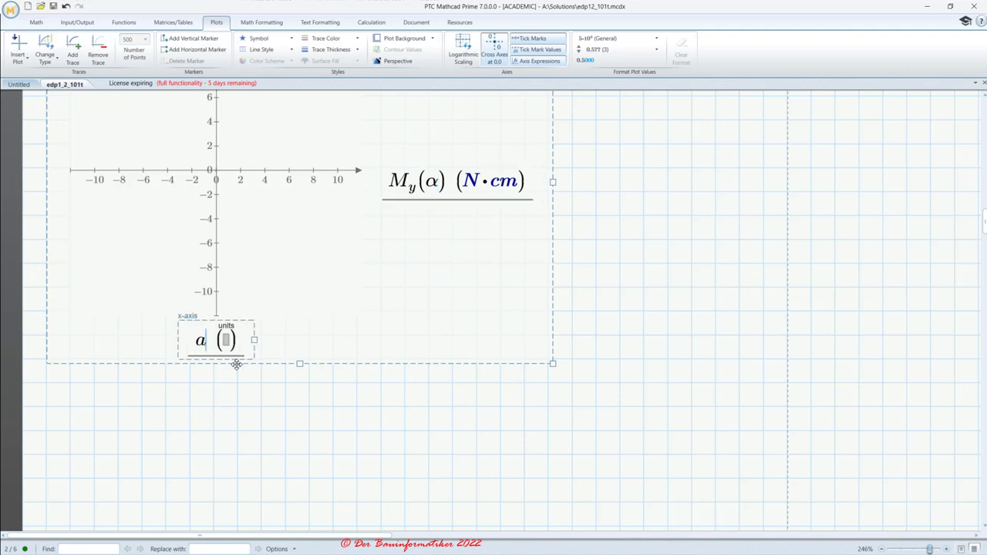
click(644, 264)
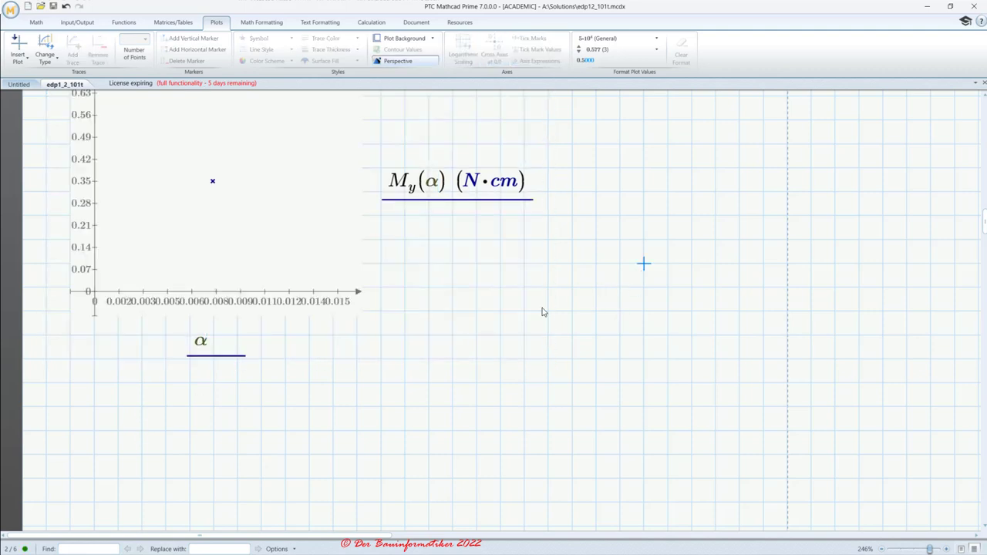
Replace α with x in both the x-axis expression and the My argument on the y-axis
scroll(289, 348, up, 3)
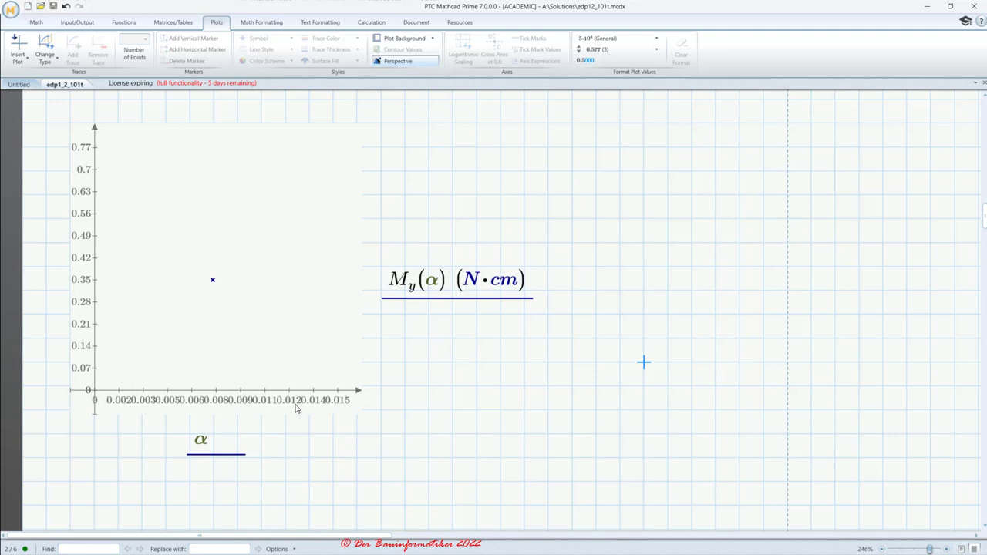
click(224, 443)
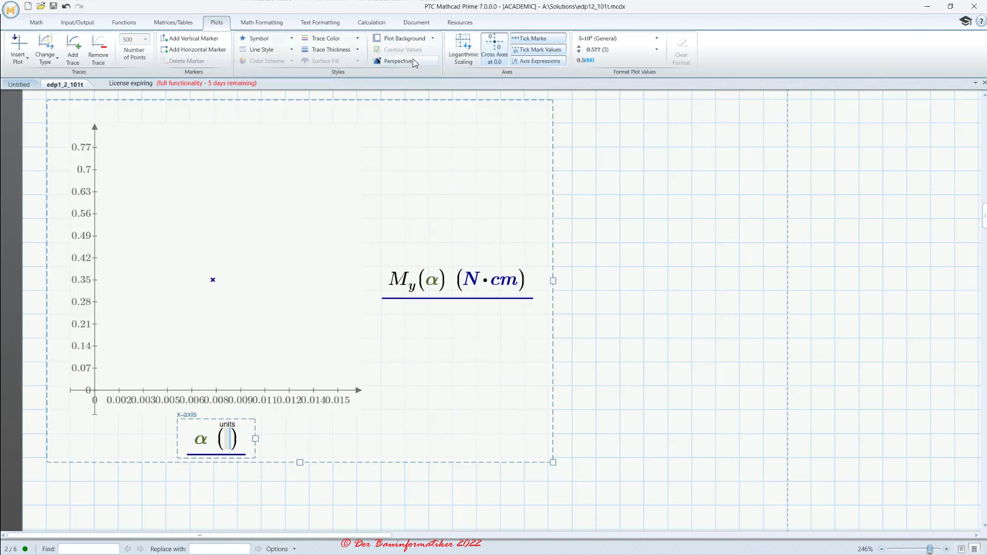
click(36, 23)
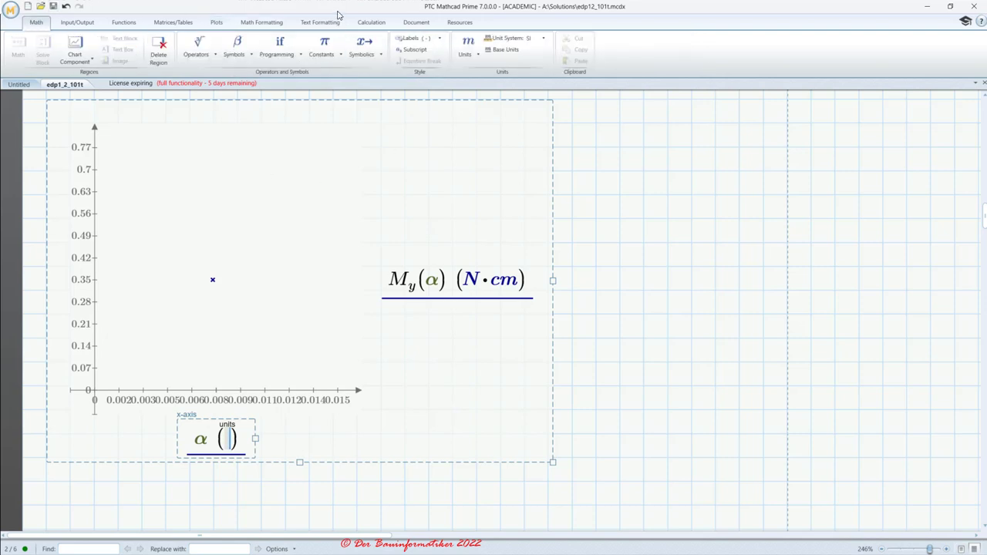
click(202, 452)
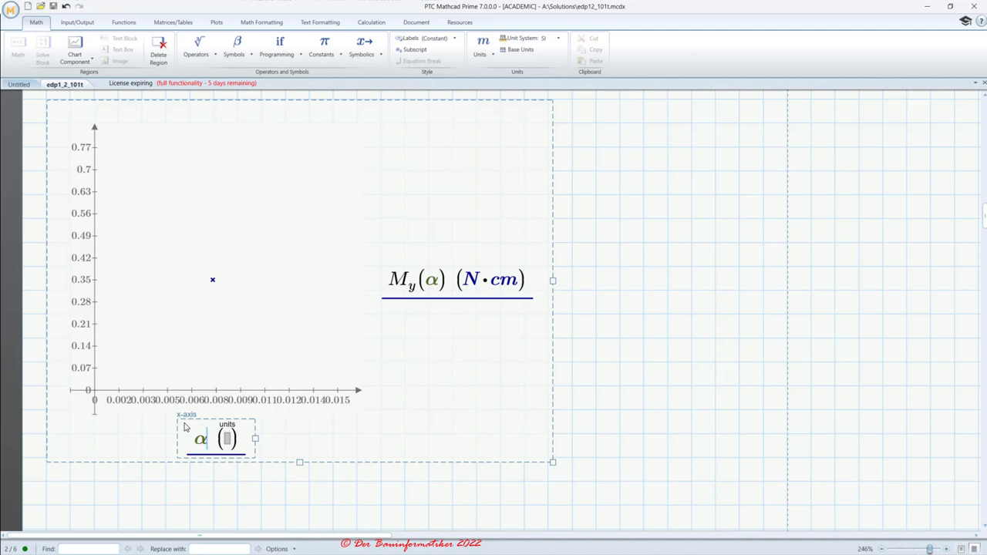
key(BackSpace)
text(x)
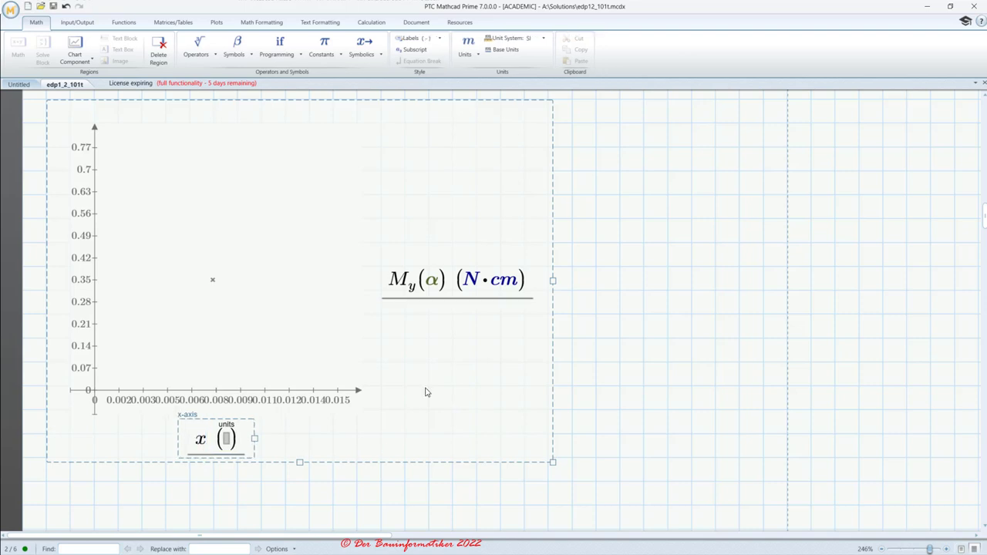
click(441, 283)
key(BackSpace)
text(x)
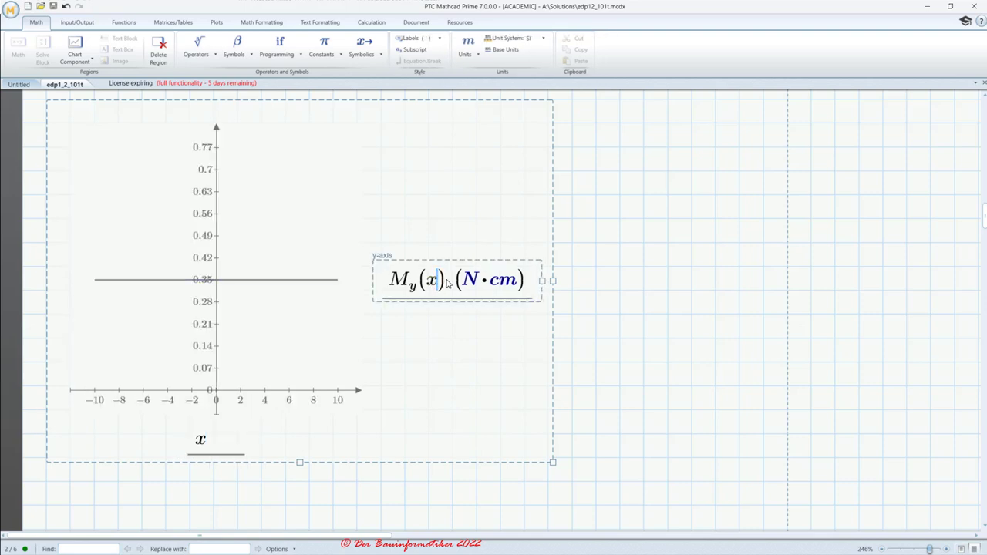
click(626, 249)
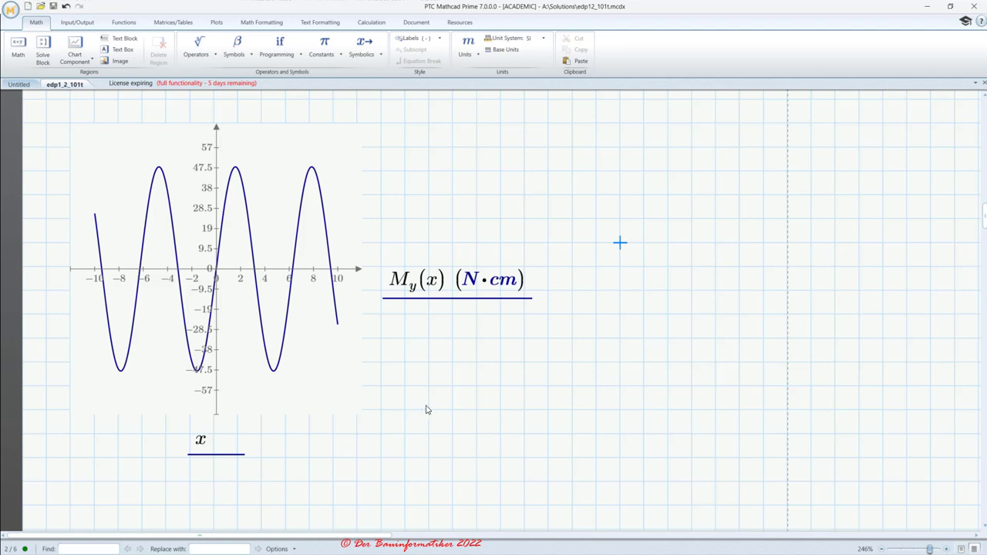
Compare the plot's x range with the f(x) plot in the Untitled worksheet and with the φ domain and value vectors
scroll(428, 410, up, 2)
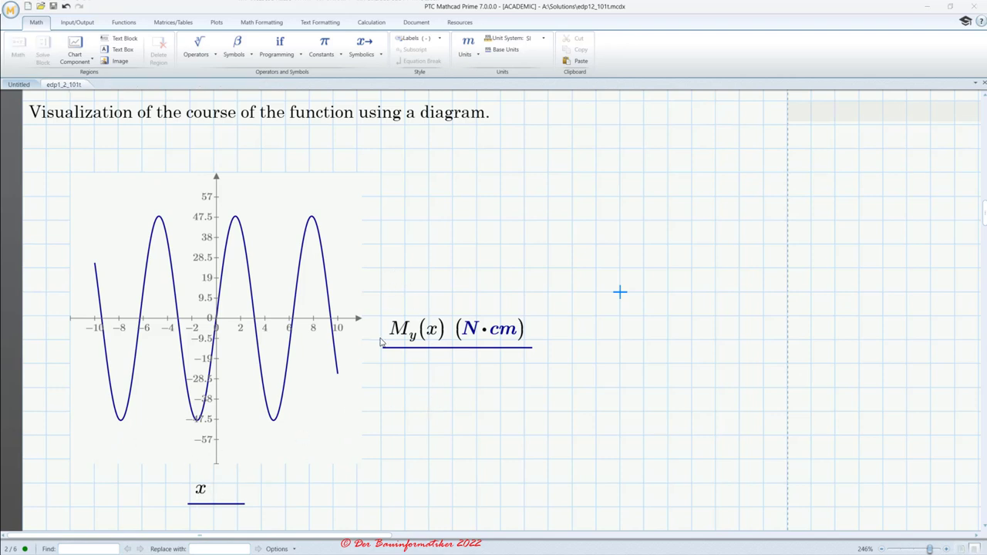
click(198, 494)
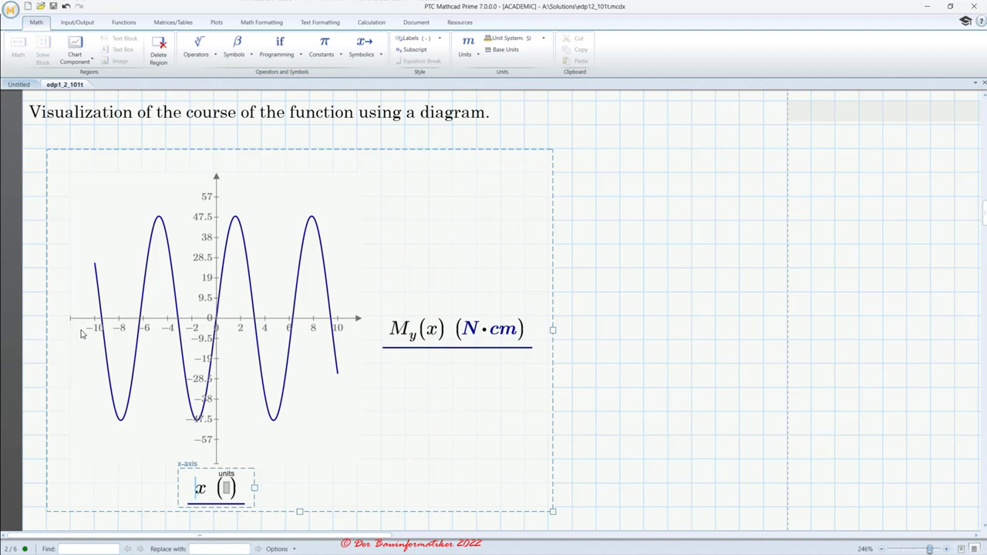
click(18, 85)
scroll(317, 346, down, 4)
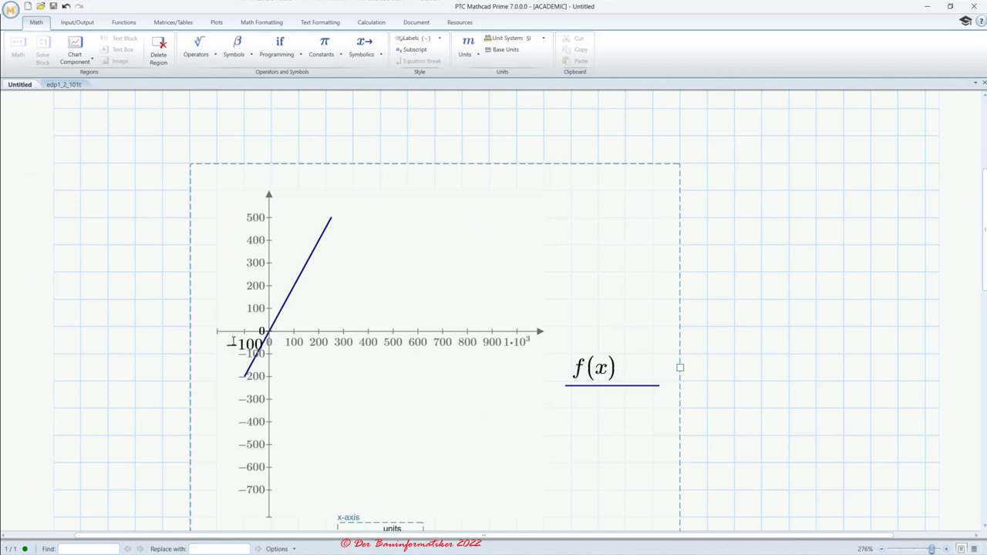
click(63, 85)
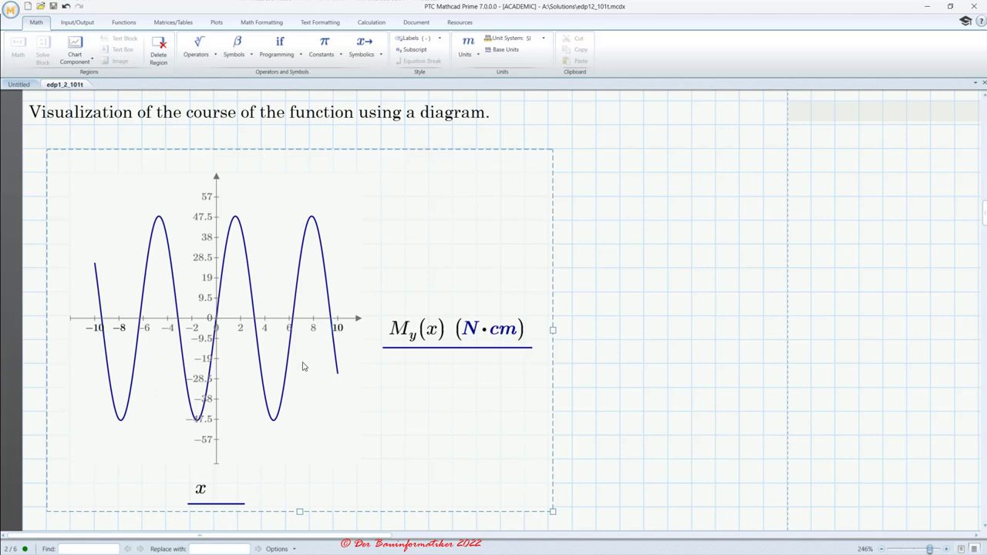
scroll(377, 156, up, 15)
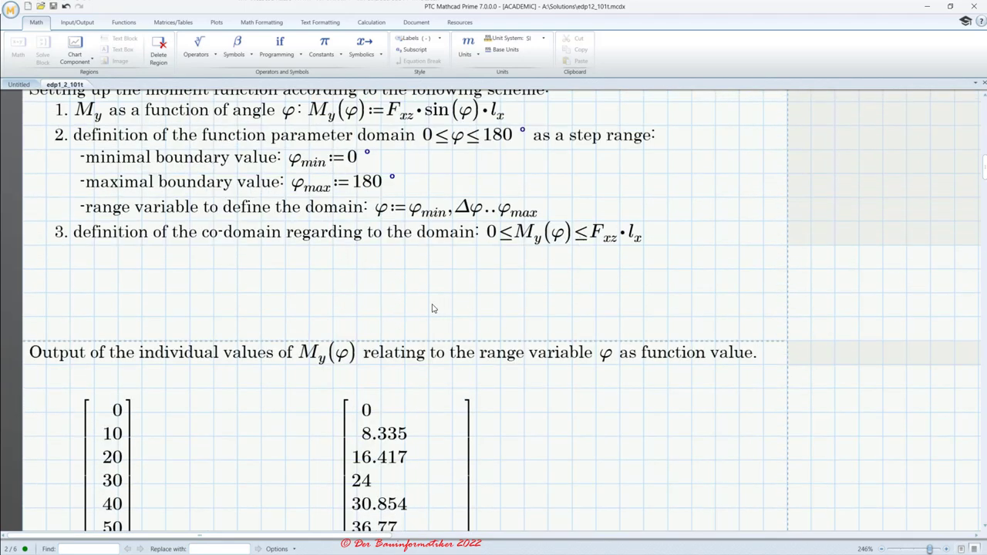
scroll(432, 306, down, 3)
scroll(432, 304, up, 3)
scroll(431, 301, down, 3)
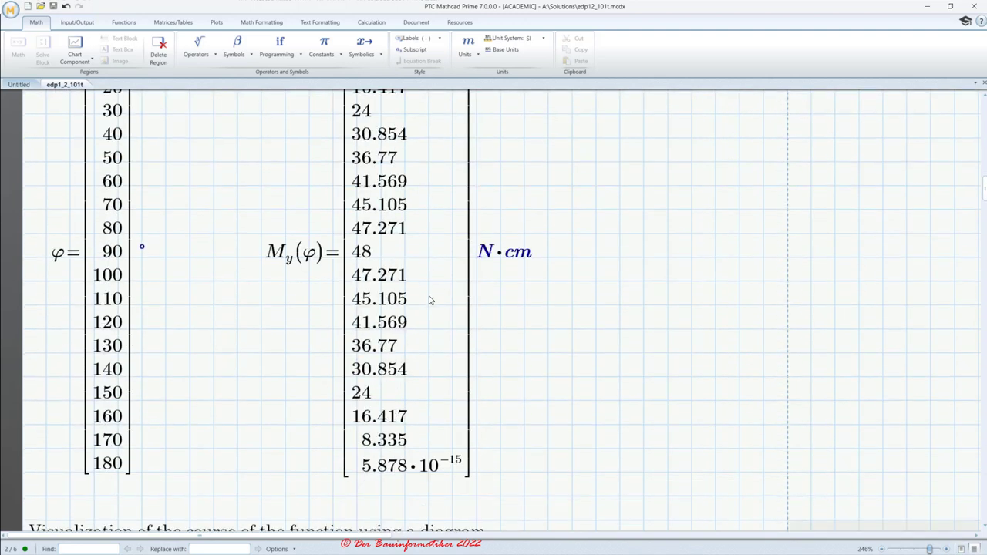
scroll(430, 301, down, 5)
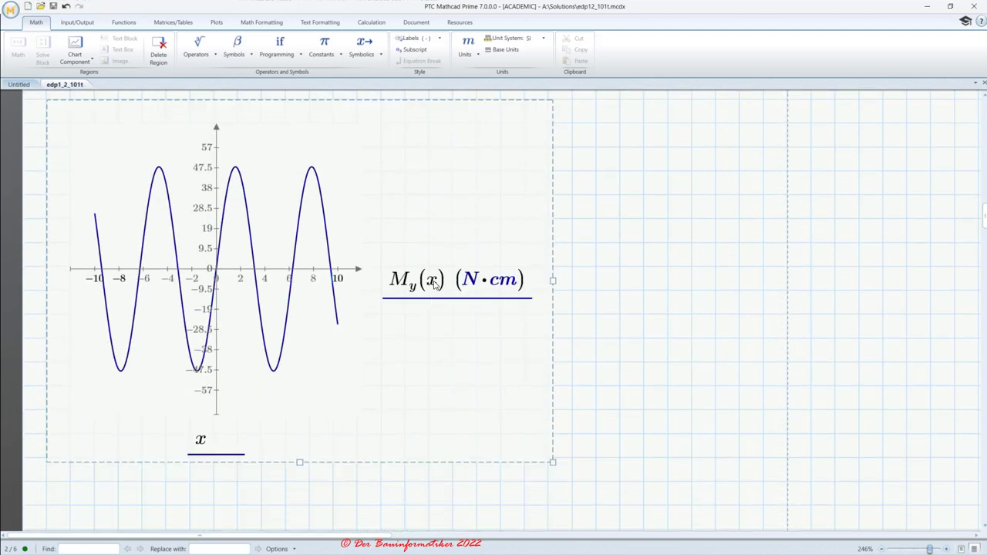
Change the argument of My in the plot's y-axis expression to φ
click(435, 284)
key(BackSpace)
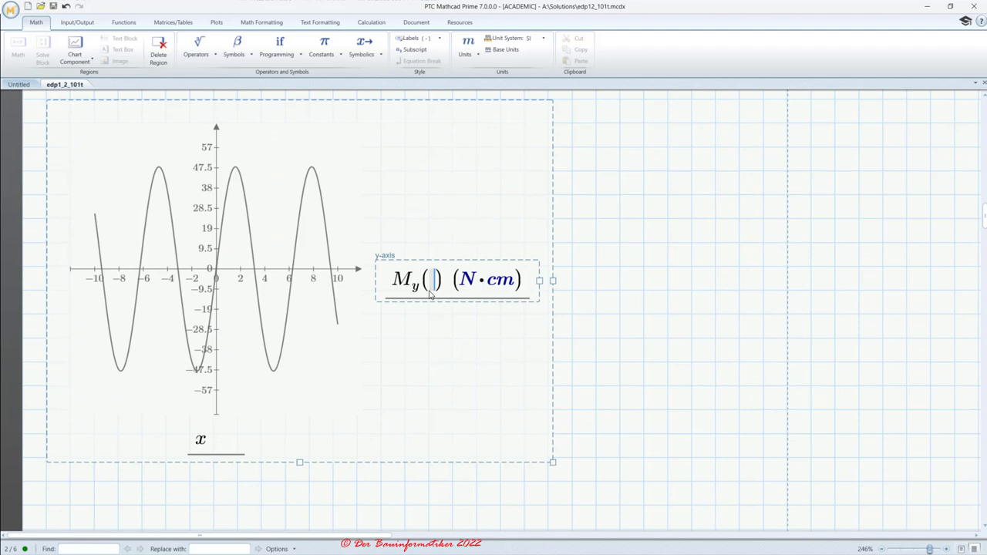
text(f)
key(ctrl+g)
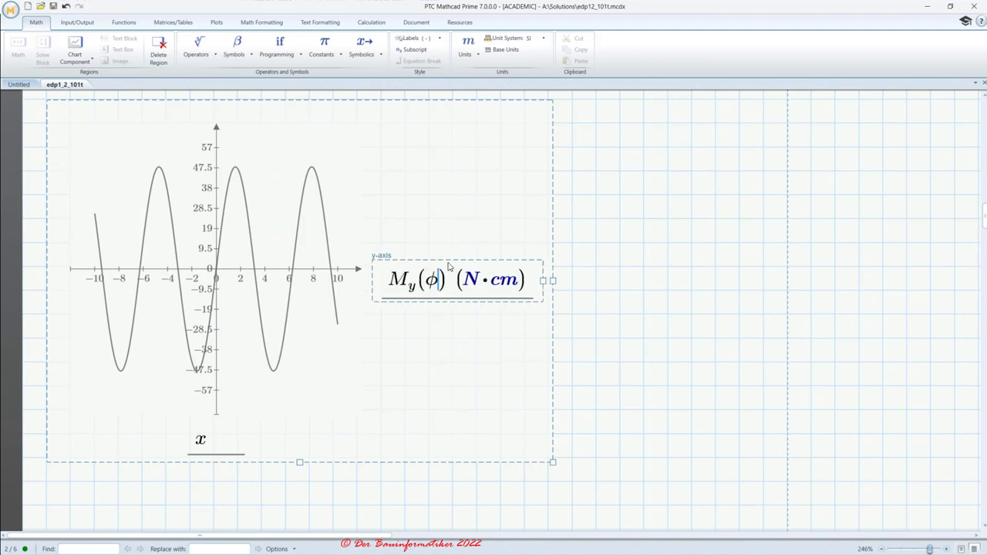
key(BackSpace)
text(j)
key(ctrl+g)
Set the plot's x-axis expression to φ and leave the plot
click(203, 442)
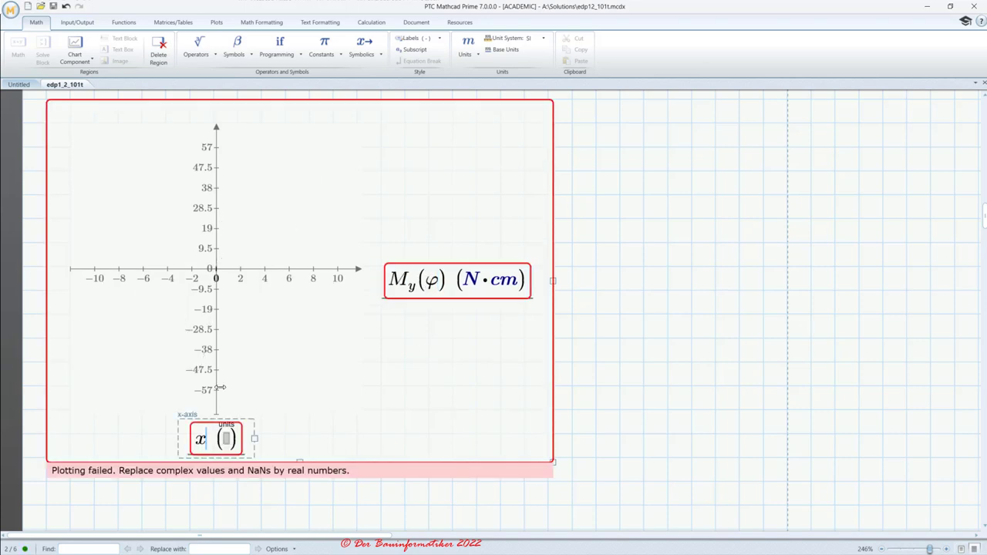
key(BackSpace)
text(j)
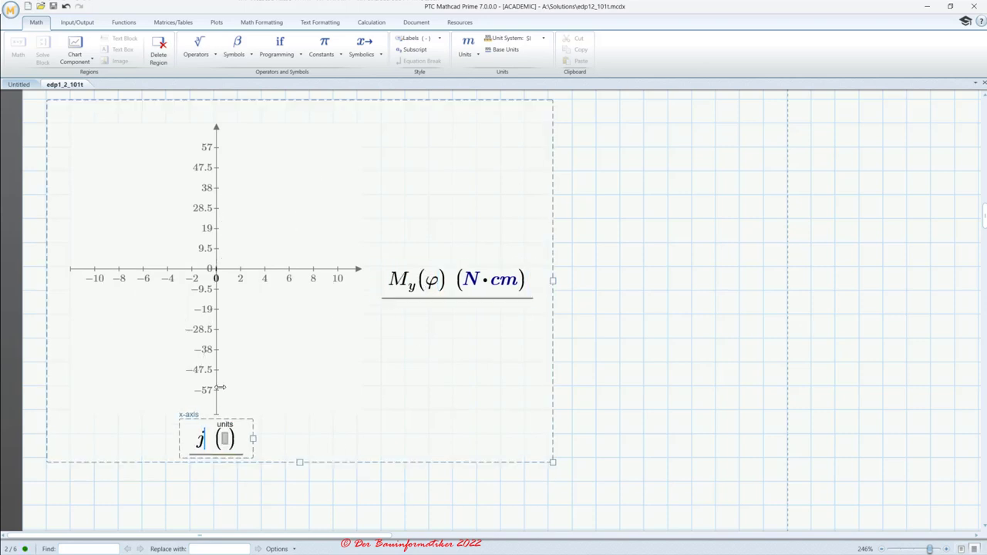
key(ctrl+g)
click(638, 313)
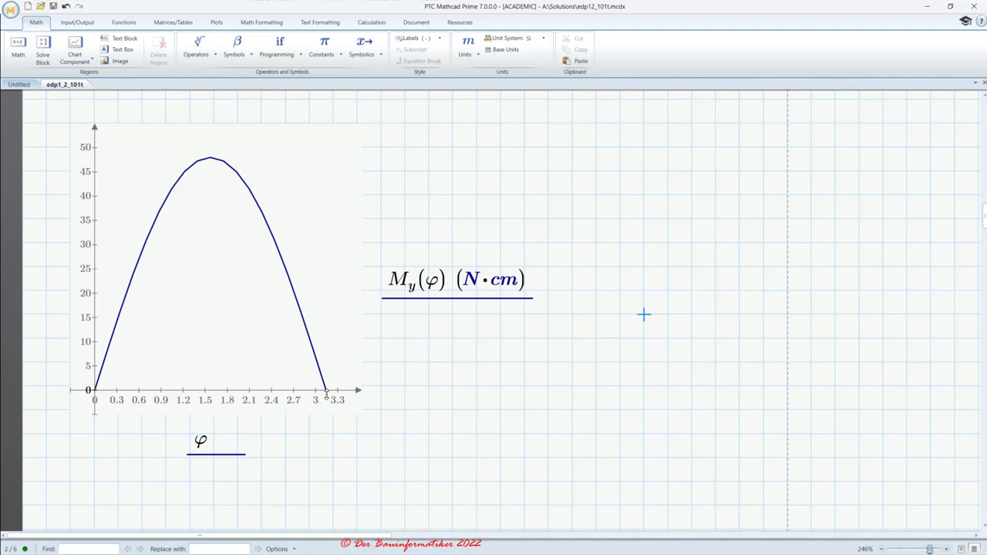
Set the unit of the x-axis expression φ to degrees and leave the plot
click(231, 450)
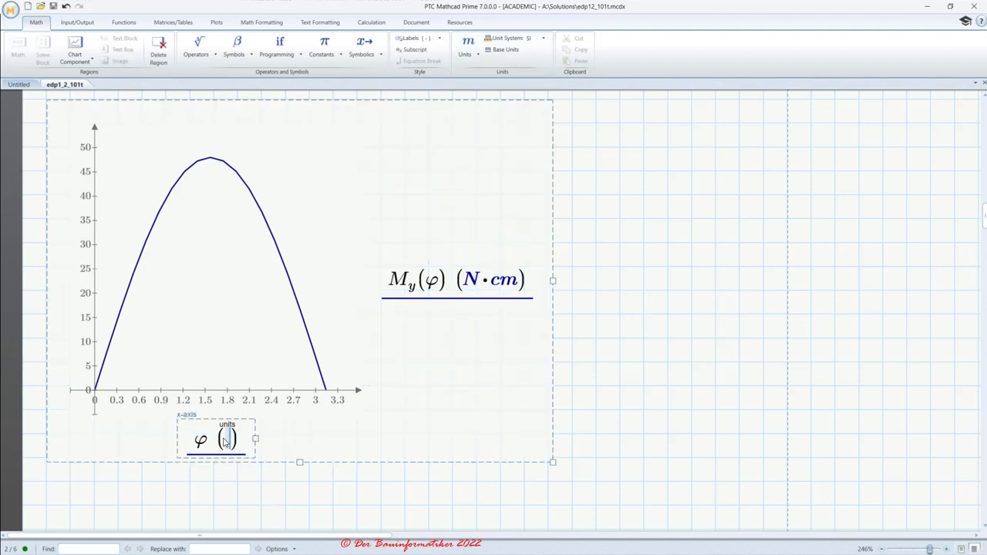
click(468, 46)
click(480, 129)
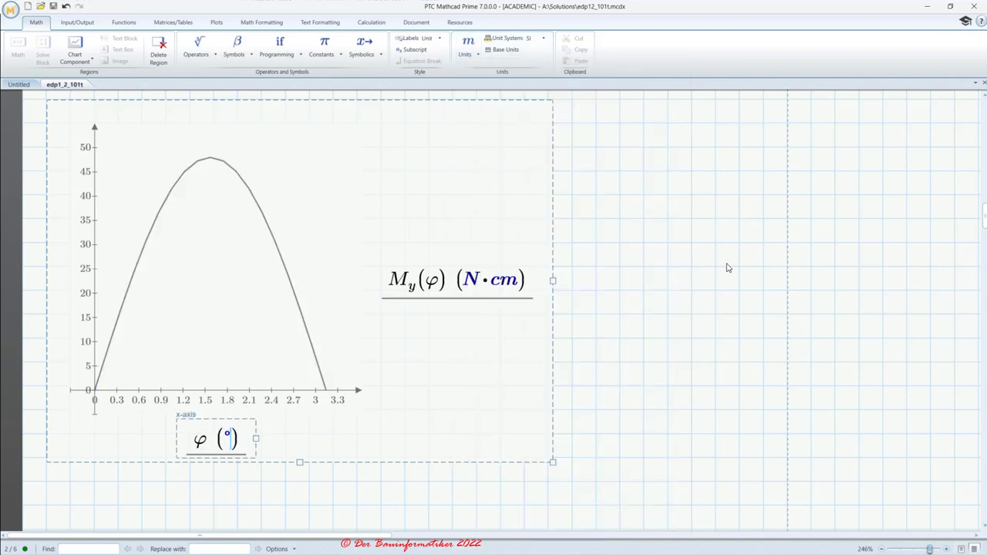
click(787, 267)
Widen the XY plot almost to the page margin and place the cursor at φ in the y-axis expression
click(529, 281)
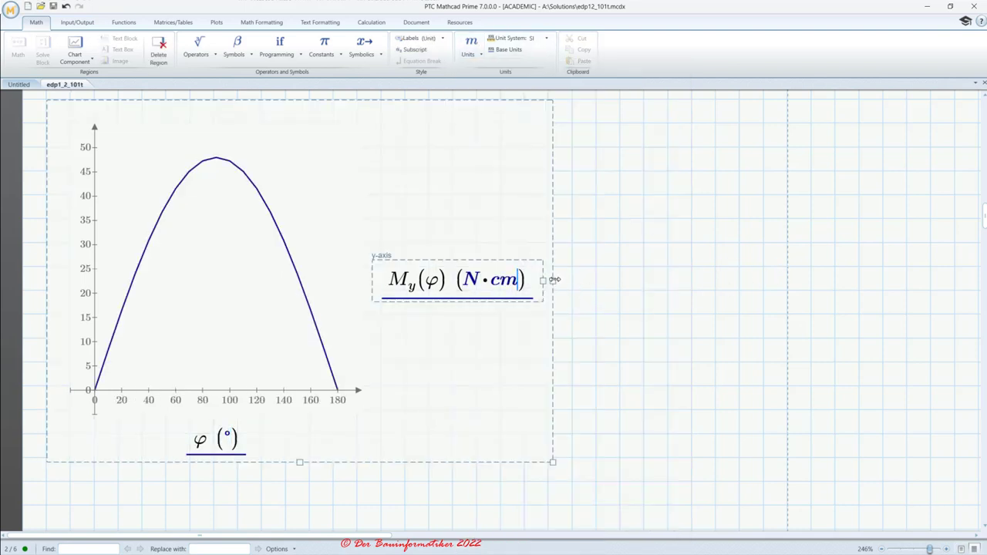
drag(551, 280, 772, 276)
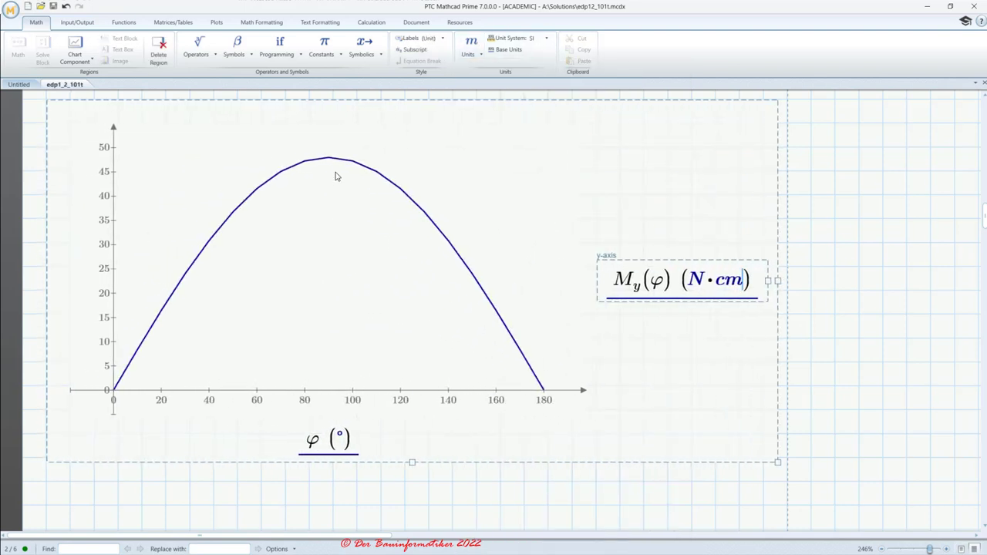
click(659, 293)
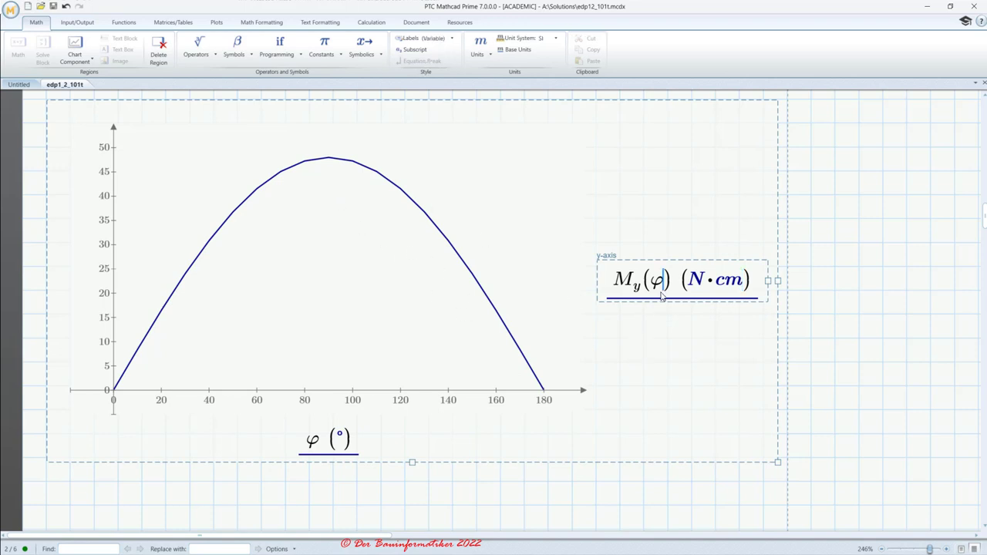
Increase the trace thickness of the My(φ) curve in the XY plot
click(216, 23)
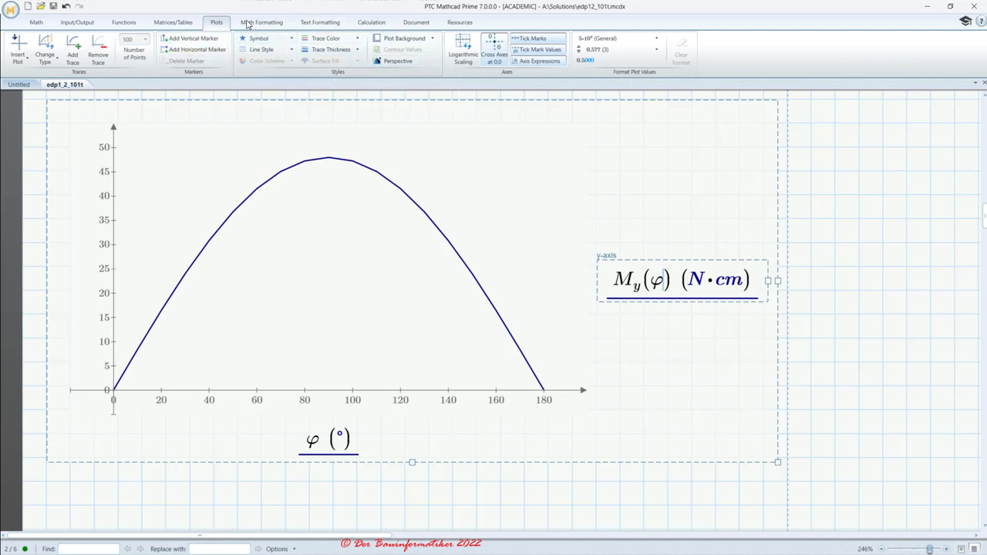
click(36, 23)
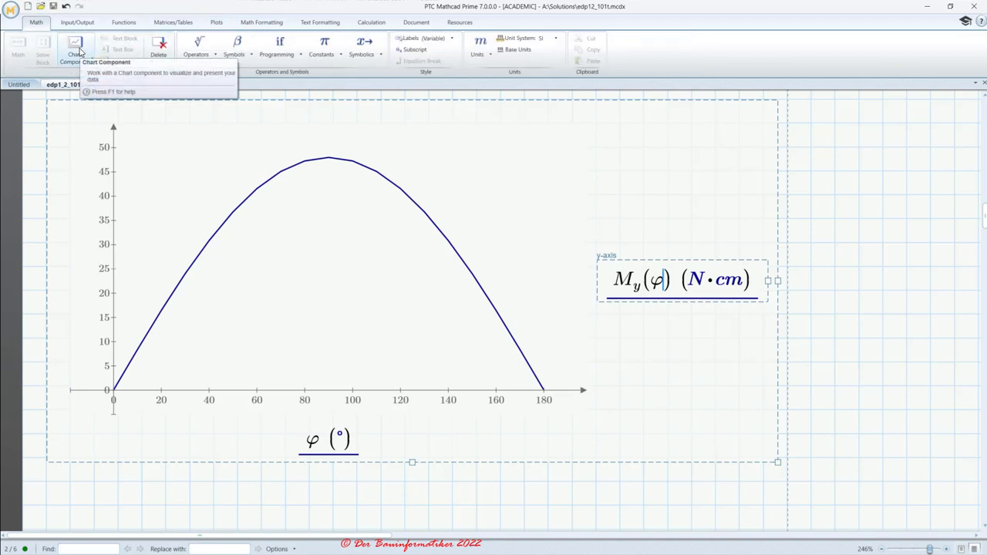
click(212, 23)
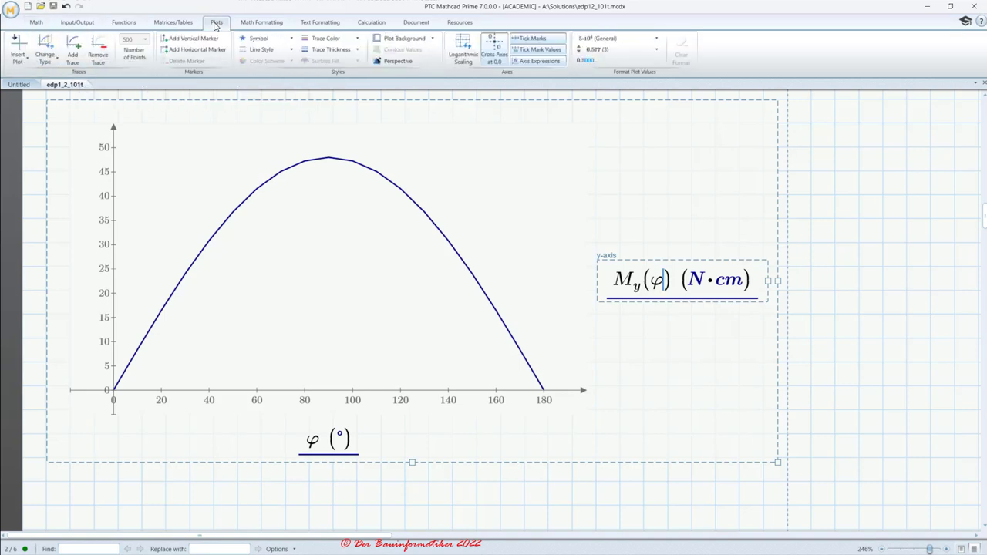
click(347, 51)
click(316, 85)
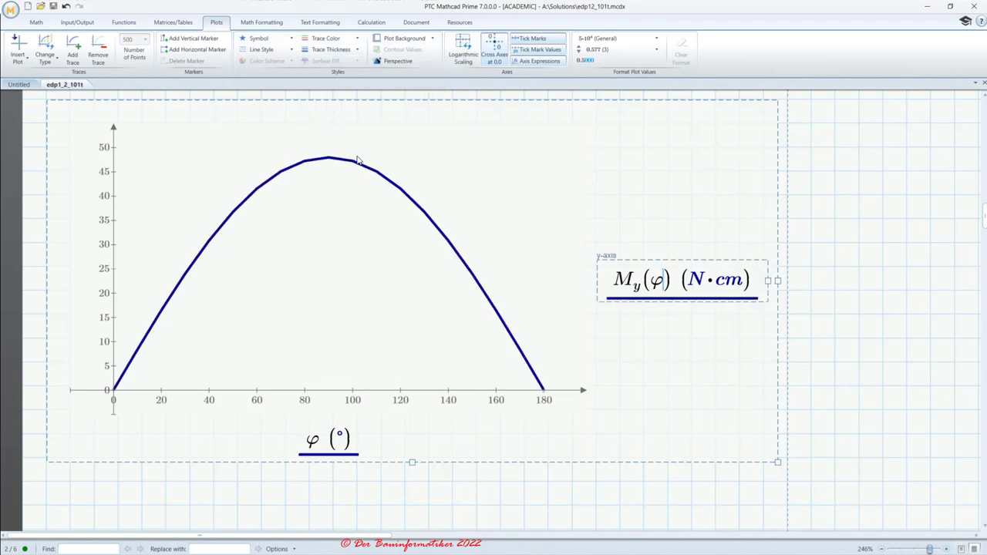
Make the XY plot's background transparent and leave the plot
click(318, 40)
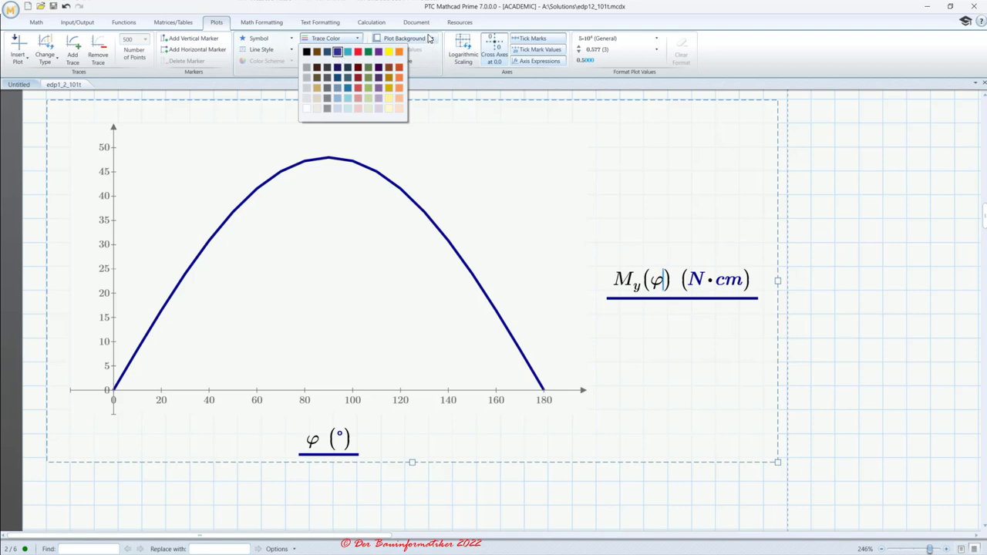
click(432, 39)
click(404, 62)
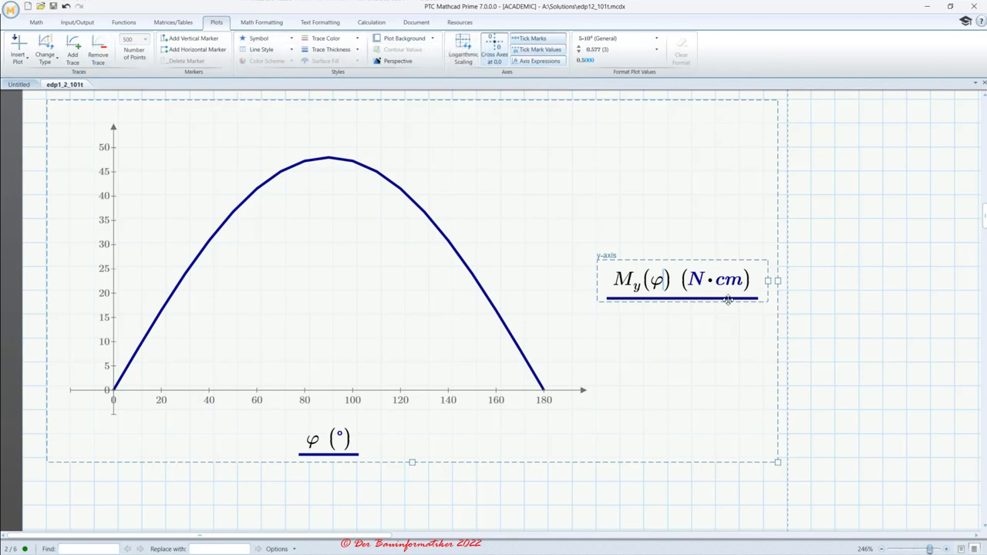
click(838, 225)
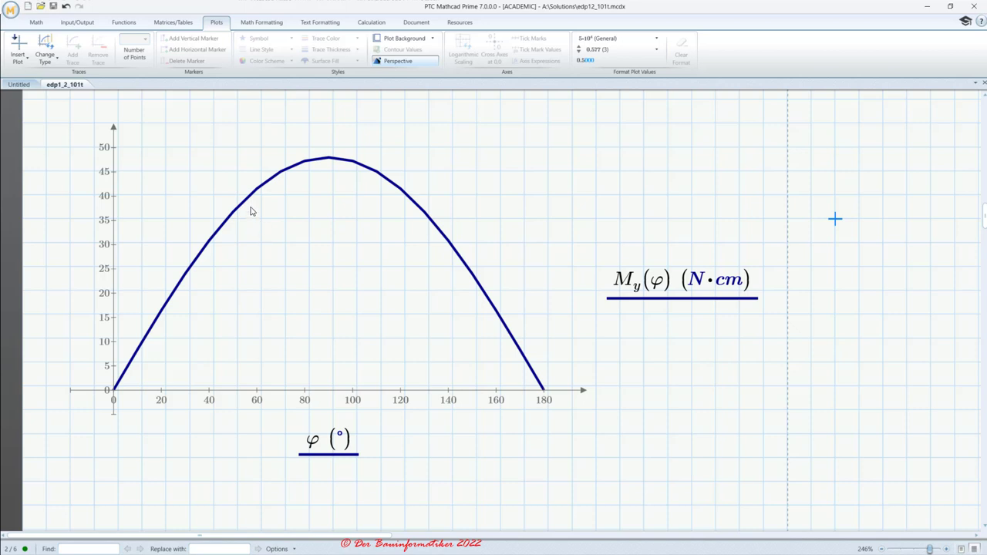
Mark the data points on the plot's My(φ) trace with × symbols
scroll(290, 191, up, 1)
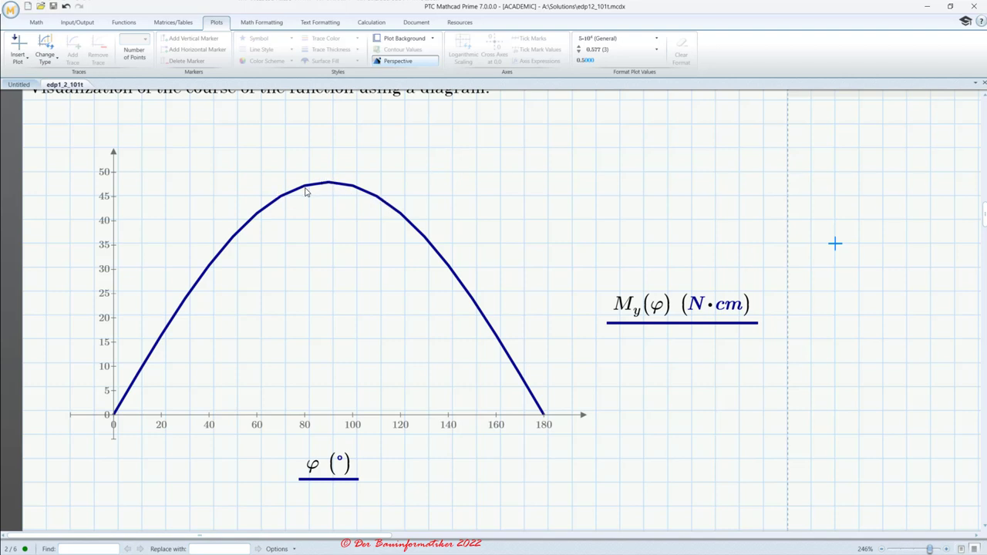
click(267, 215)
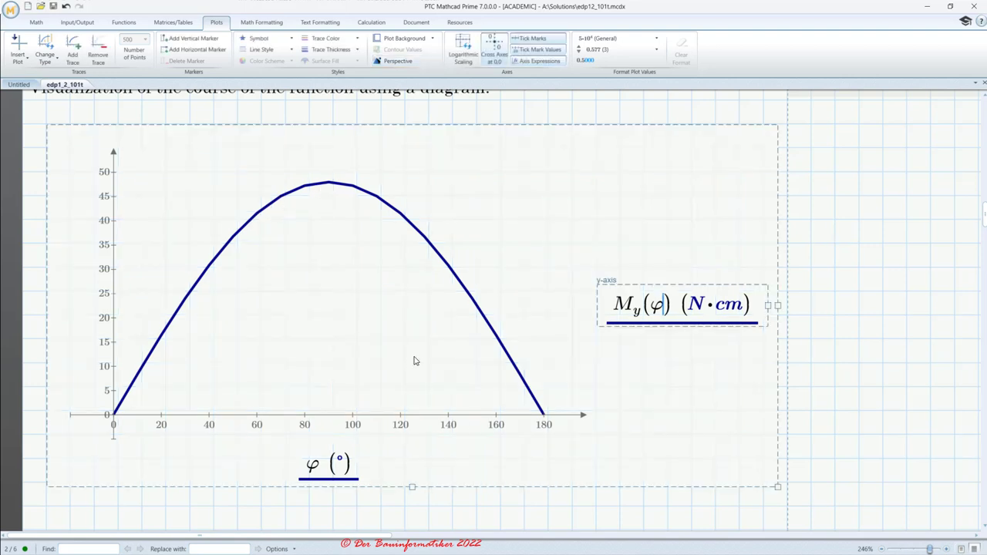
scroll(414, 361, up, 3)
scroll(410, 361, up, 10)
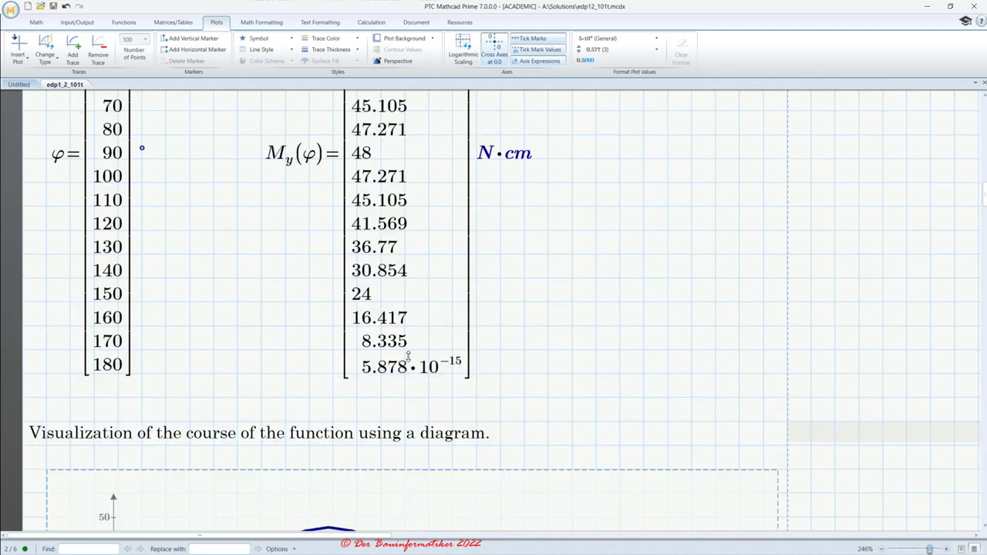
scroll(134, 232, up, 5)
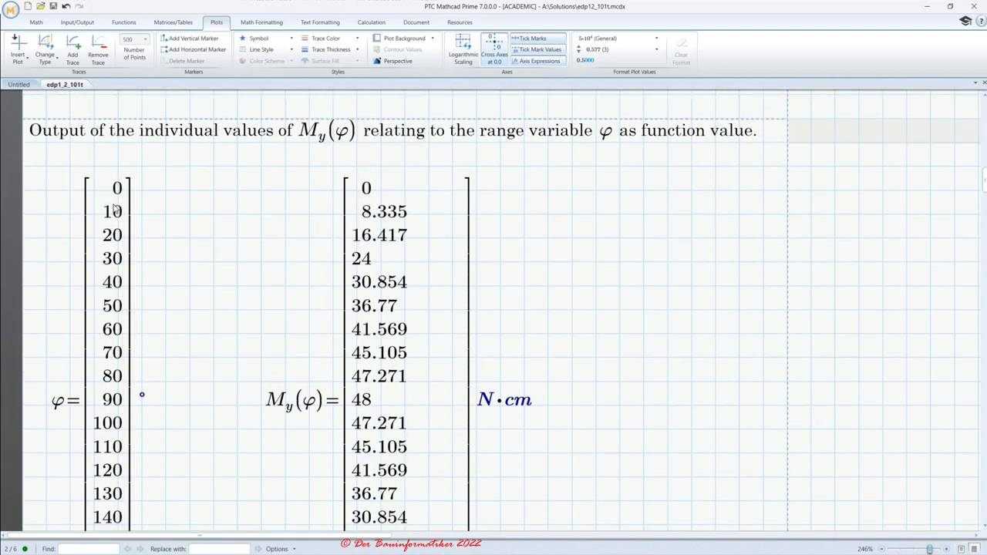
scroll(171, 312, down, 18)
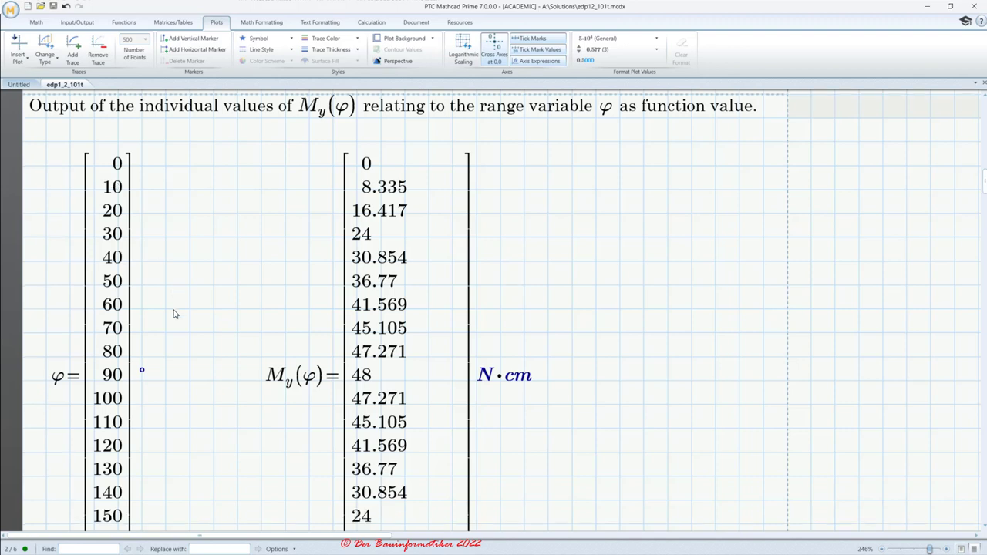
click(267, 51)
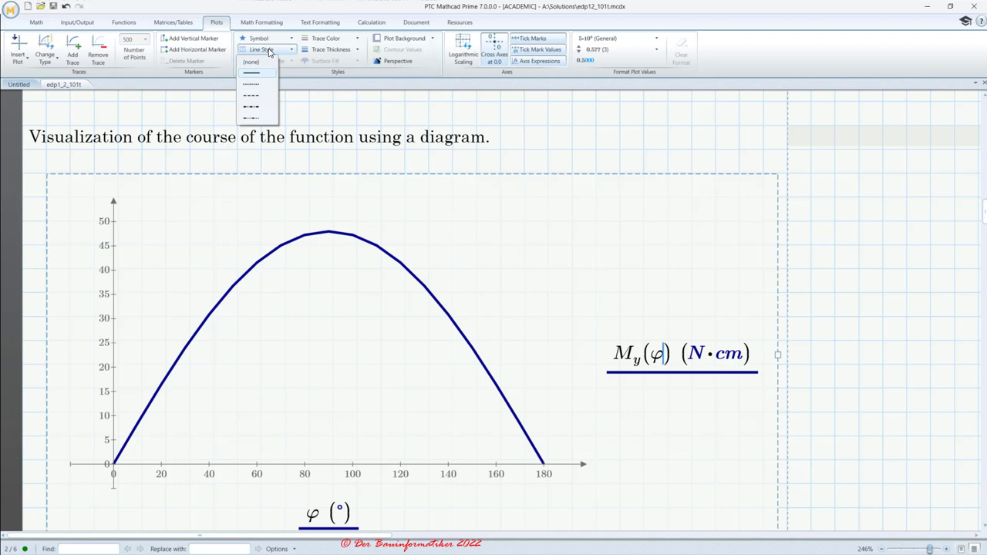
click(261, 39)
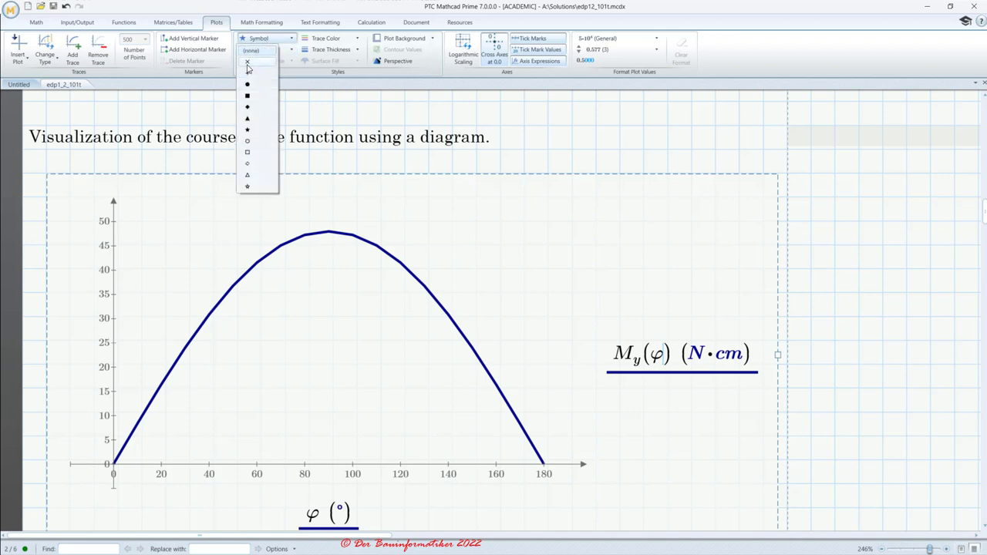
click(248, 65)
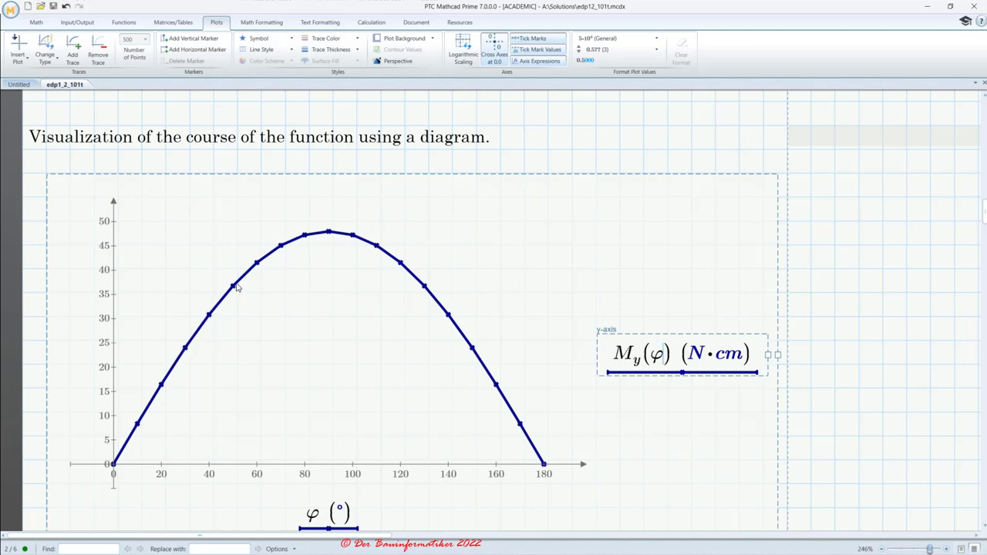
Set the increment of angle Δφ to 1° and leave the definition
scroll(569, 415, up, 10)
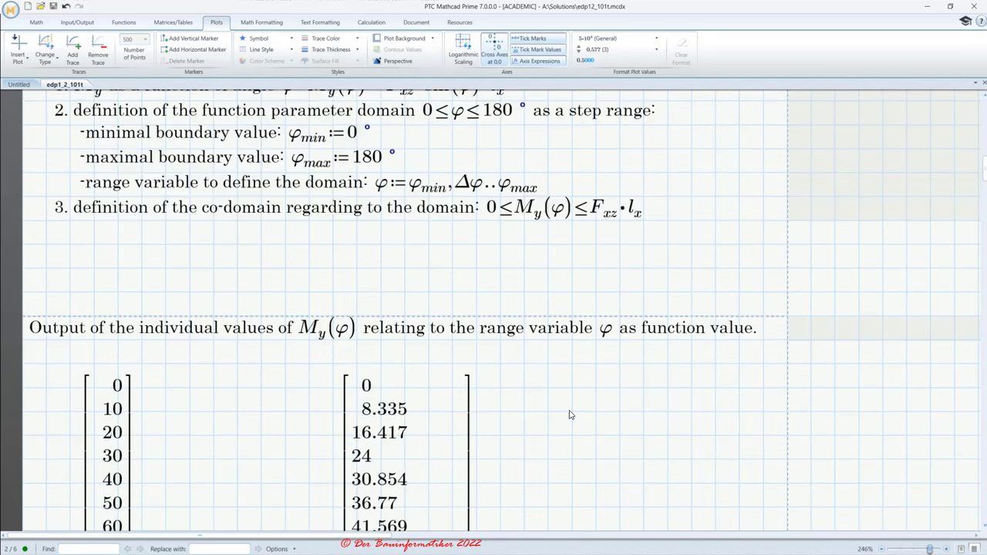
scroll(569, 415, up, 5)
scroll(571, 415, down, 3)
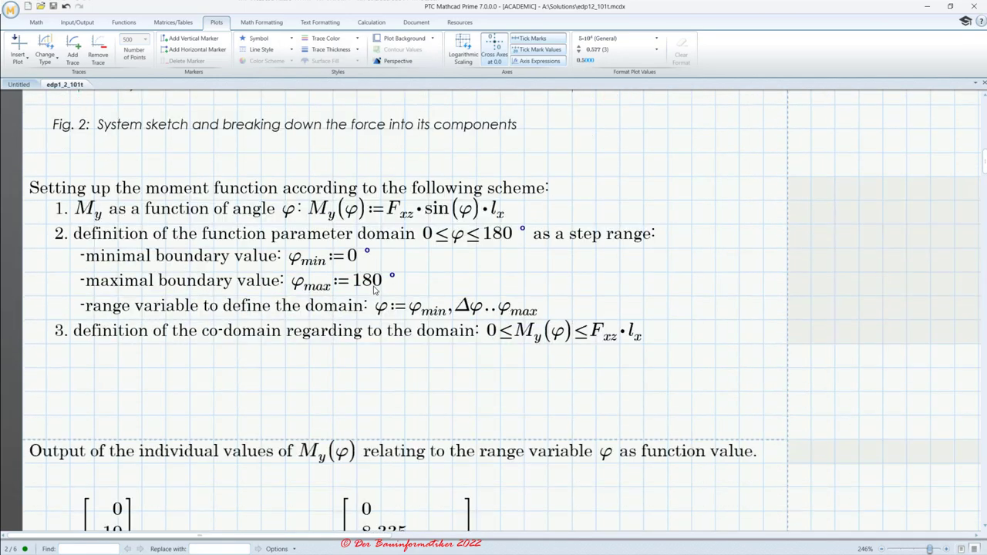
scroll(375, 289, up, 5)
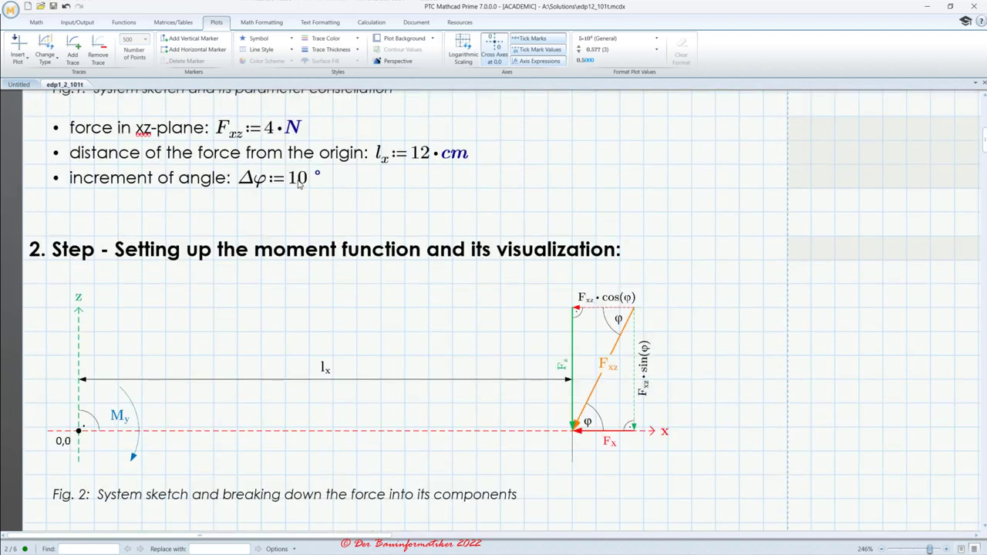
click(299, 182)
key(BackSpace)
click(780, 319)
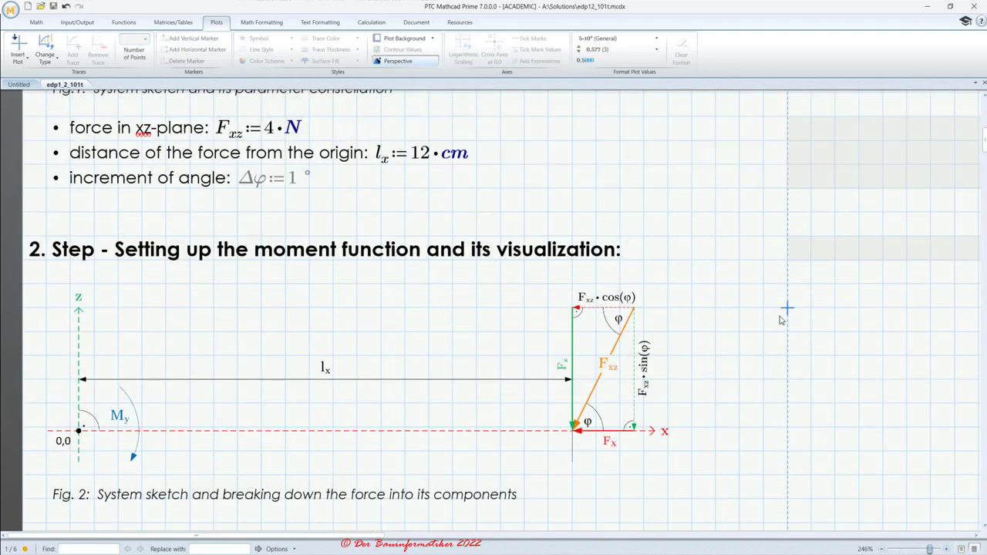
Examine the My(φ) plot, the value tables of φ and My(φ), and the moment function's definition with the finer angle increment
scroll(709, 348, down, 15)
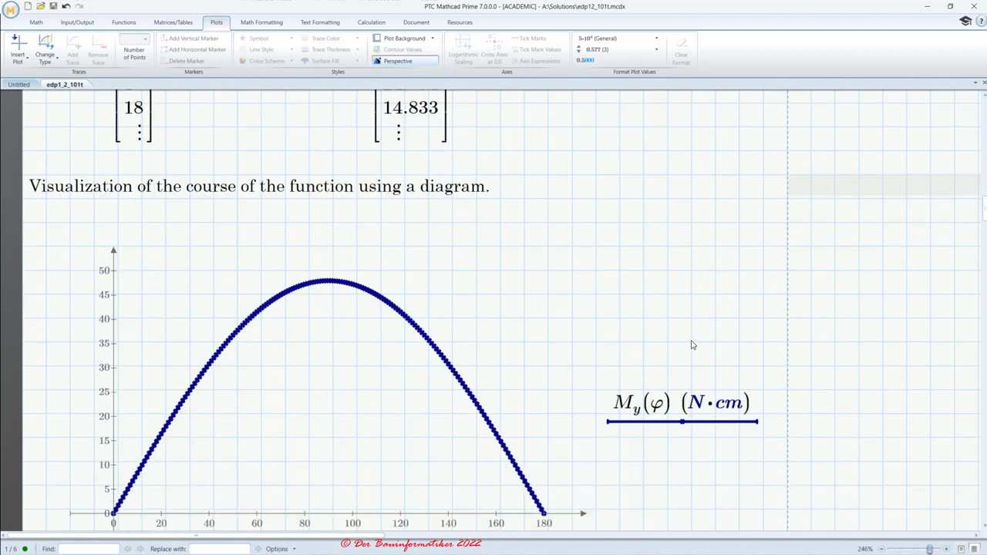
scroll(692, 345, down, 1)
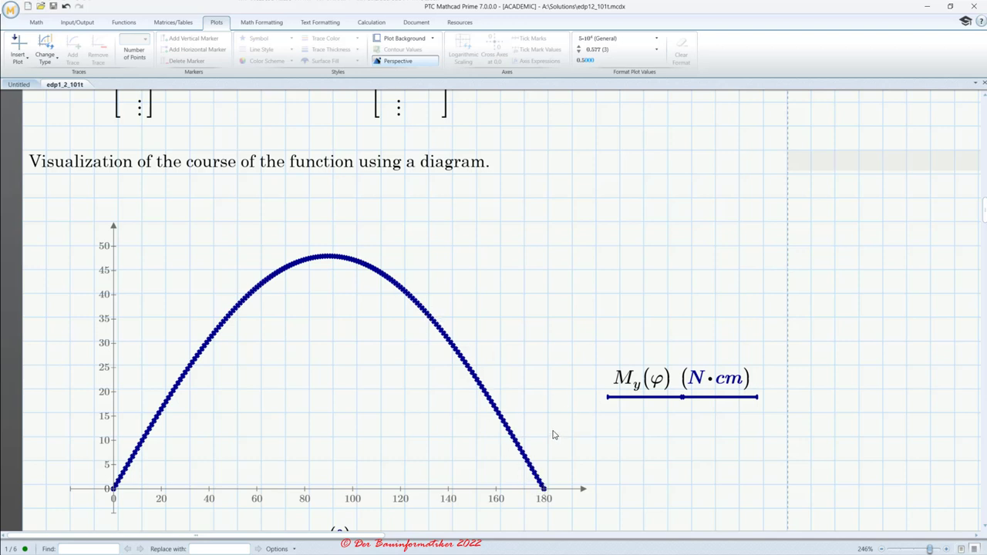
scroll(243, 425, up, 5)
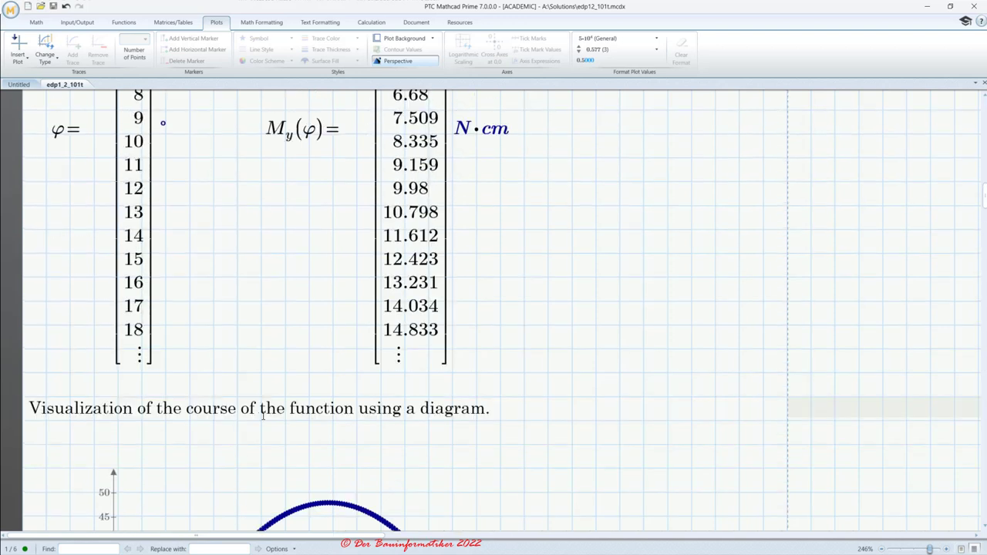
scroll(266, 410, down, 1)
scroll(267, 413, up, 4)
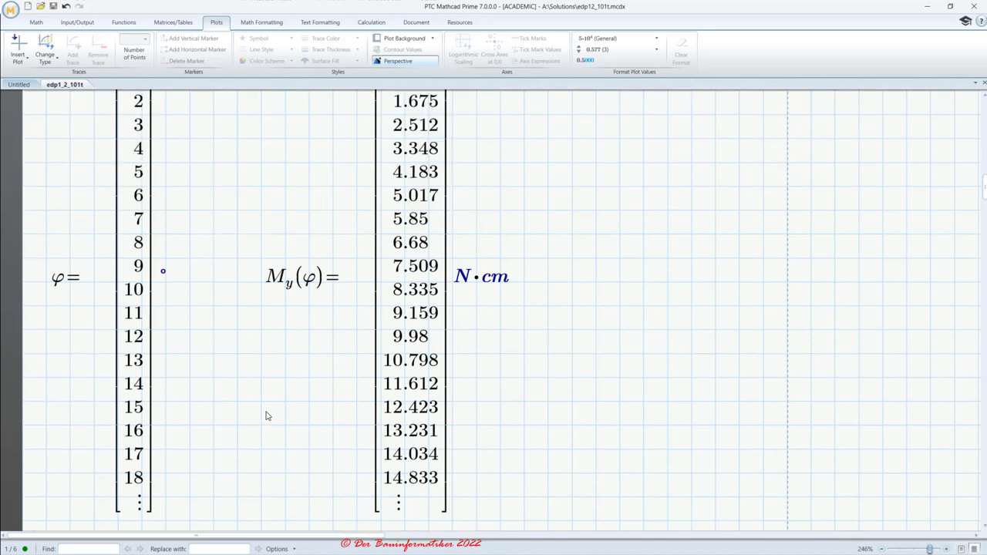
scroll(265, 417, up, 1)
scroll(328, 455, down, 10)
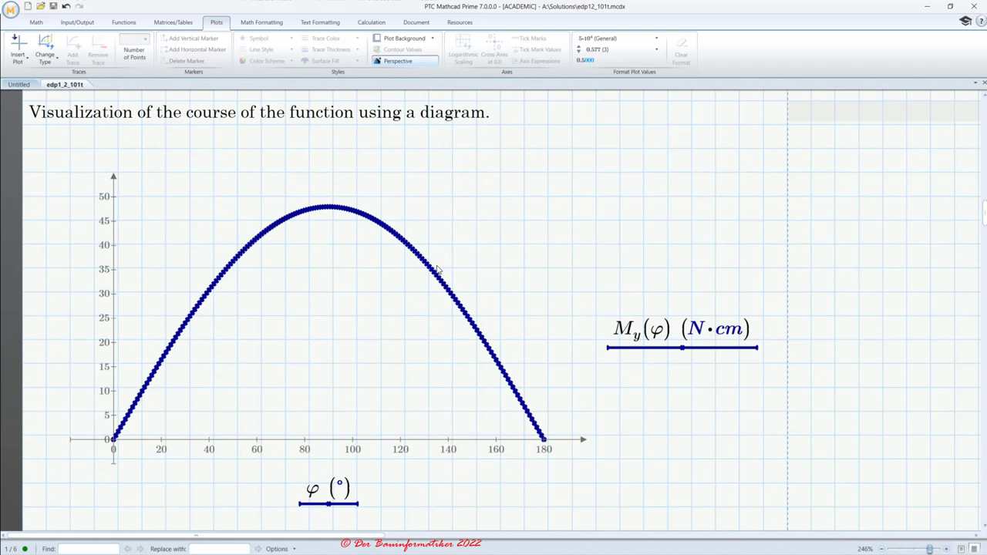
scroll(436, 270, up, 20)
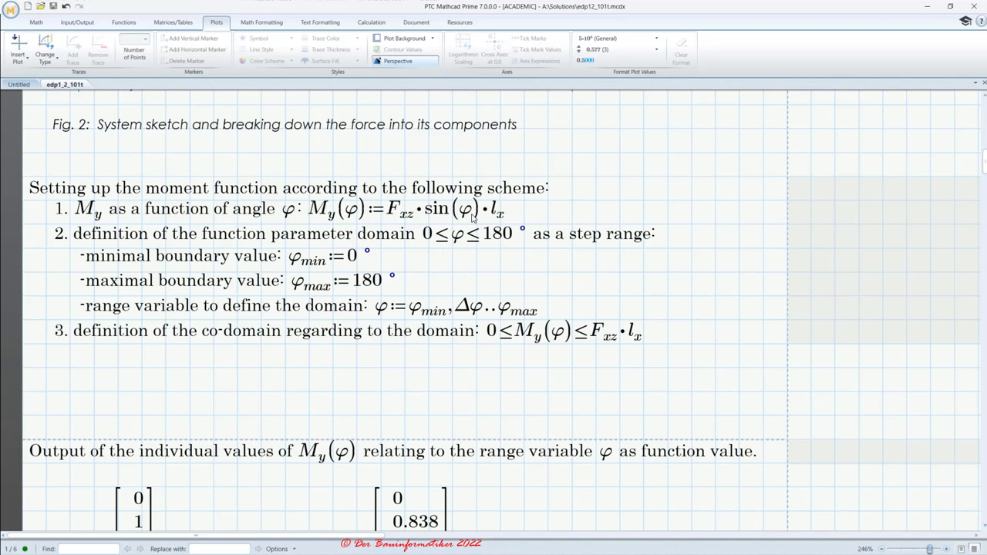
Examine the angle increment definition, the φ and moment value vectors, and the plotted moment curve
scroll(405, 358, up, 10)
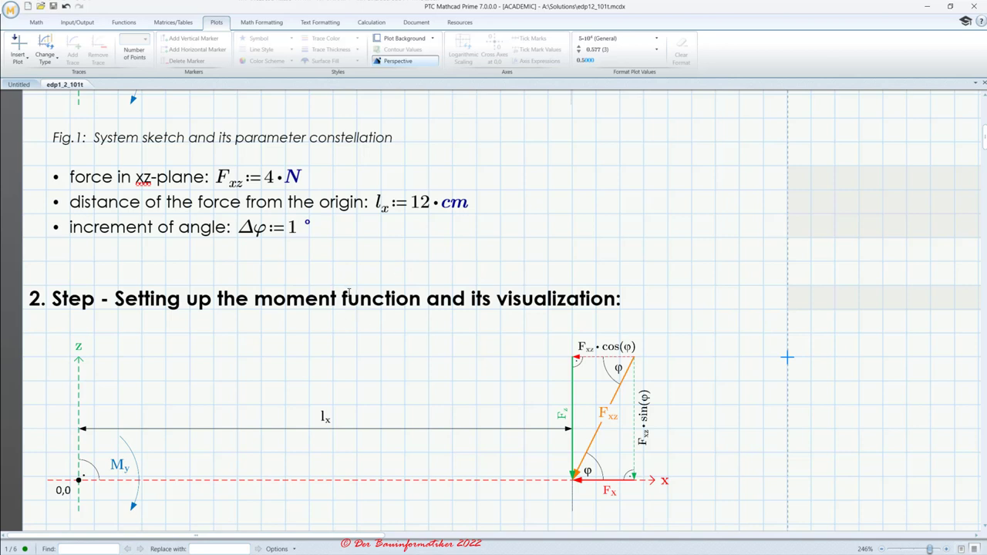
click(377, 23)
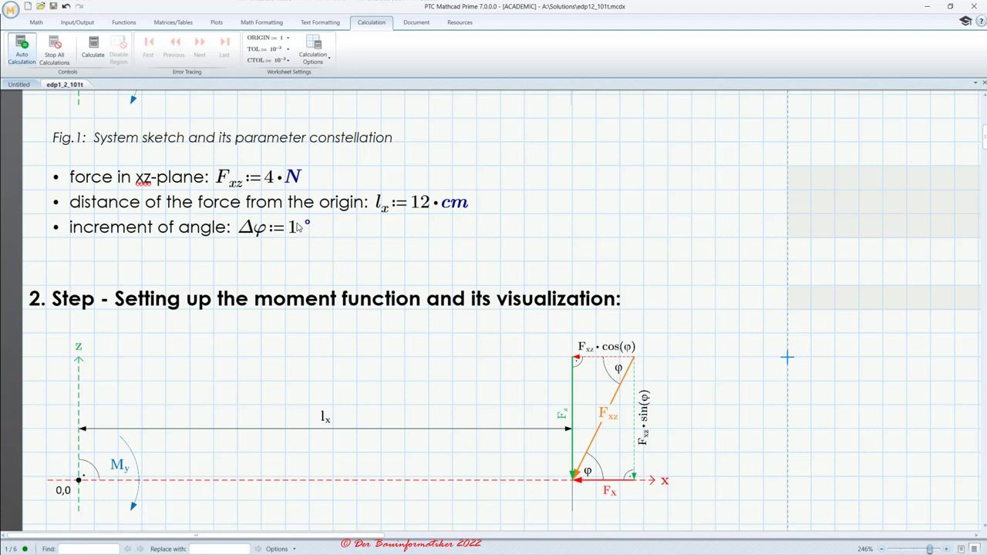
click(301, 227)
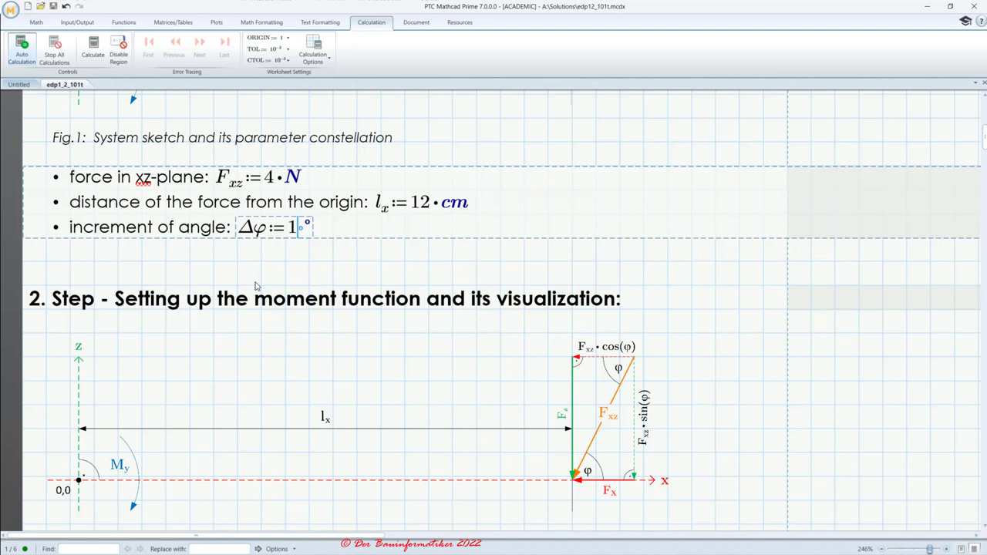
scroll(256, 272, down, 15)
scroll(256, 273, down, 4)
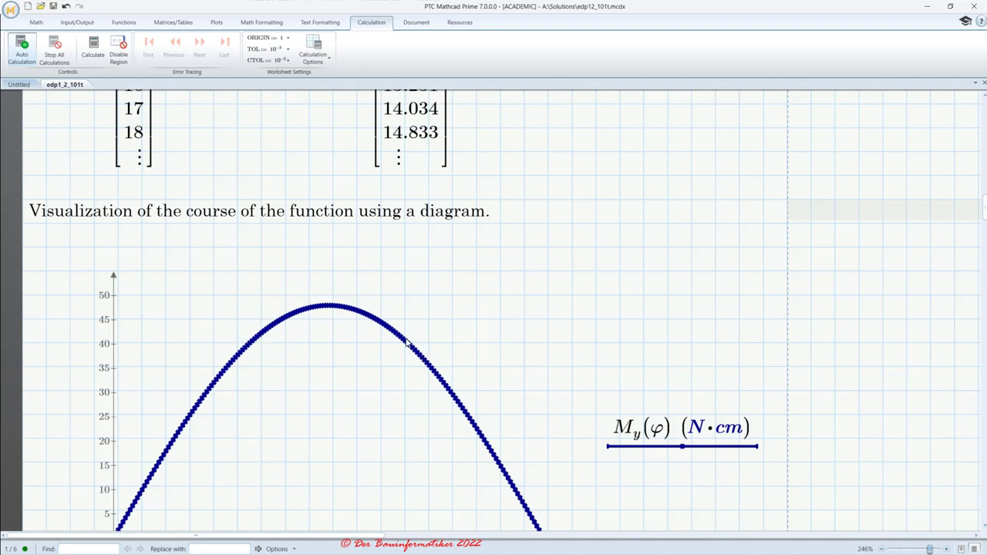
scroll(368, 352, up, 5)
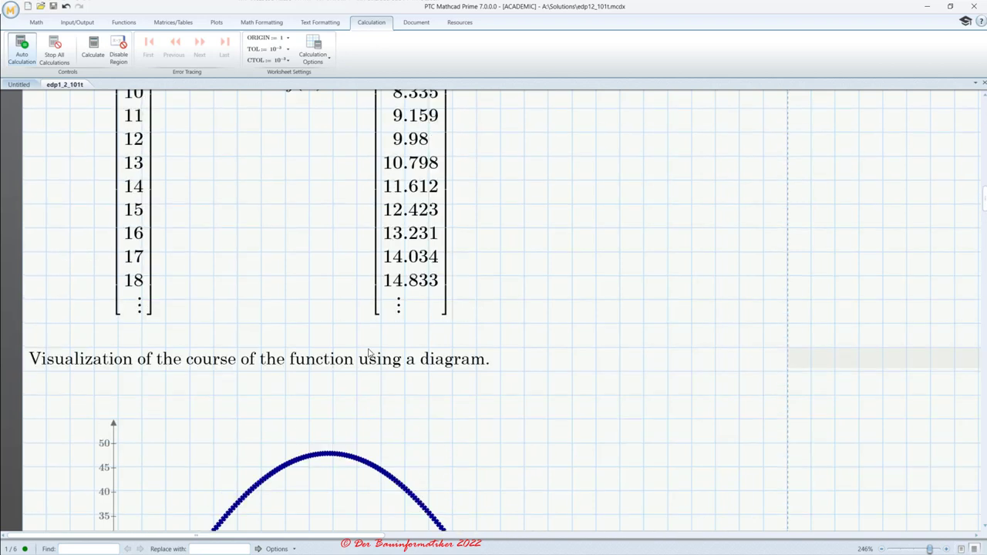
scroll(368, 352, up, 3)
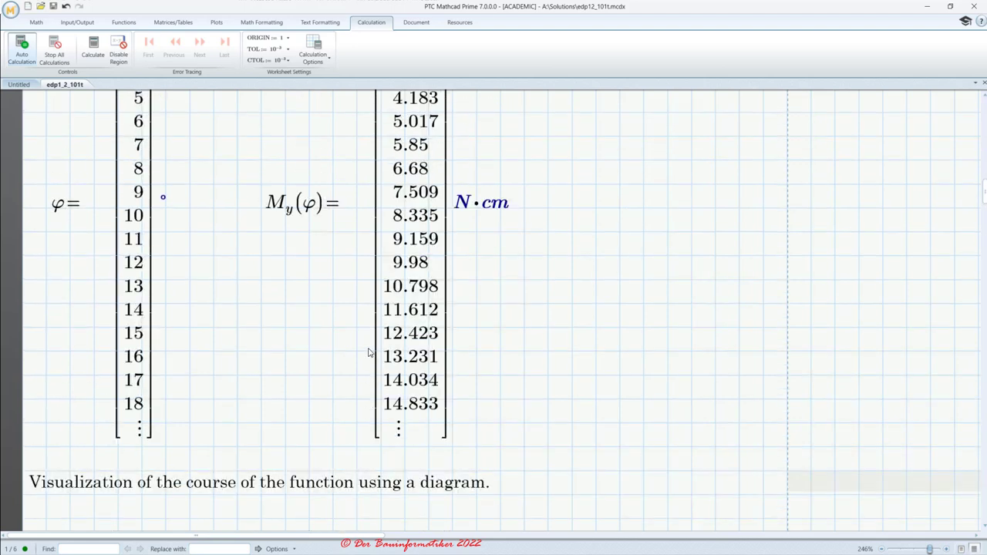
scroll(287, 351, up, 15)
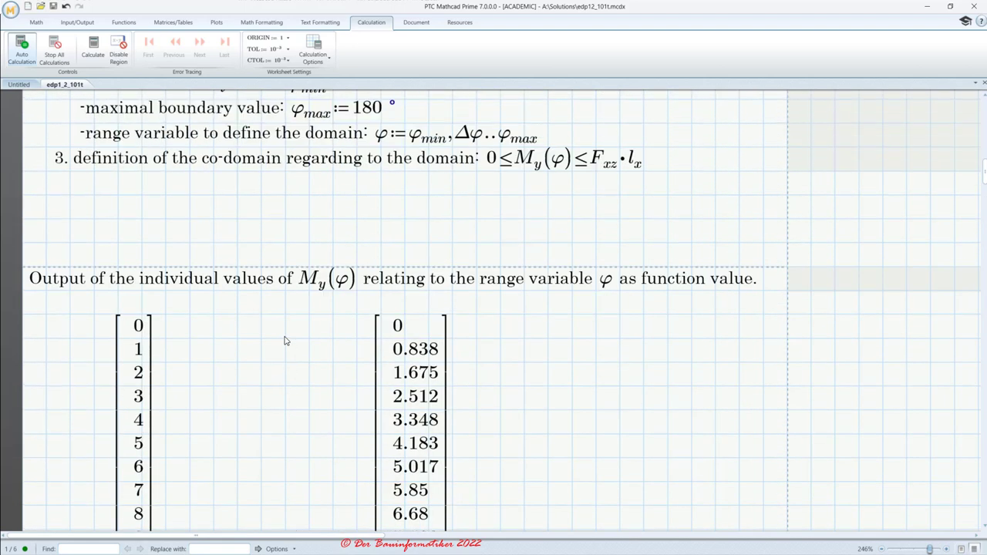
scroll(287, 340, up, 4)
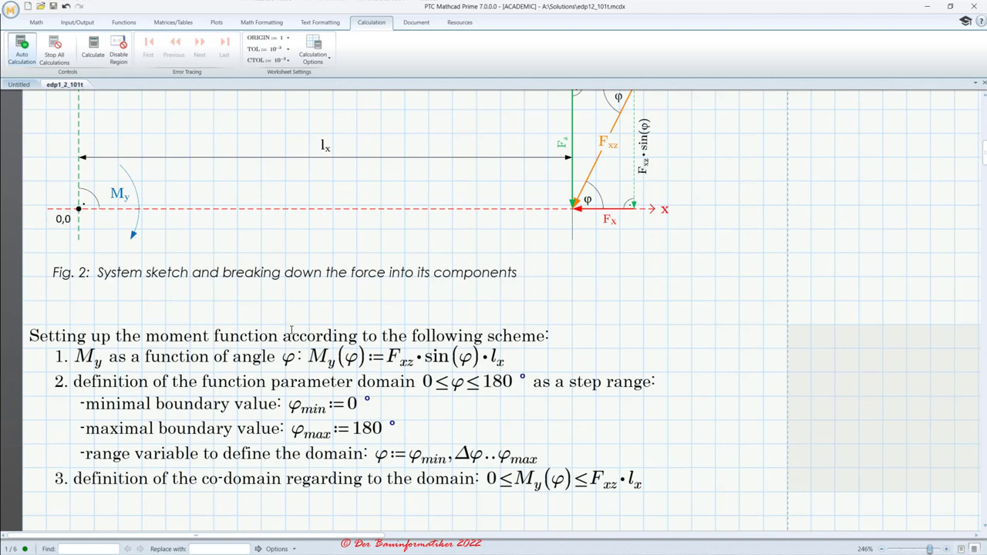
Set the angle increment Δφ to 10°
scroll(292, 316, up, 8)
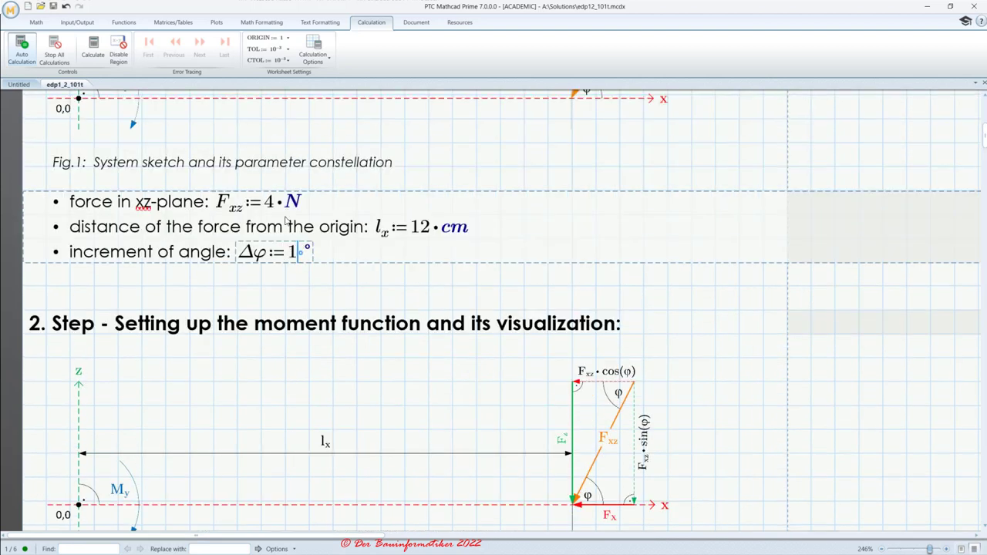
click(295, 259)
text(0)
key(Down)
Remove the point symbols from the My(φ) trace in the moment diagram, leaving only the line
scroll(305, 341, down, 15)
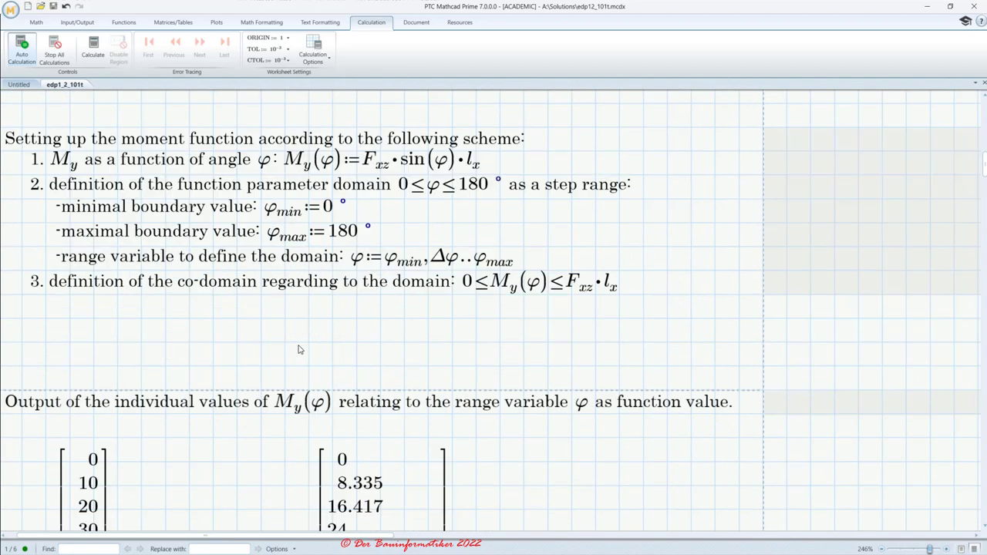
scroll(294, 352, up, 2)
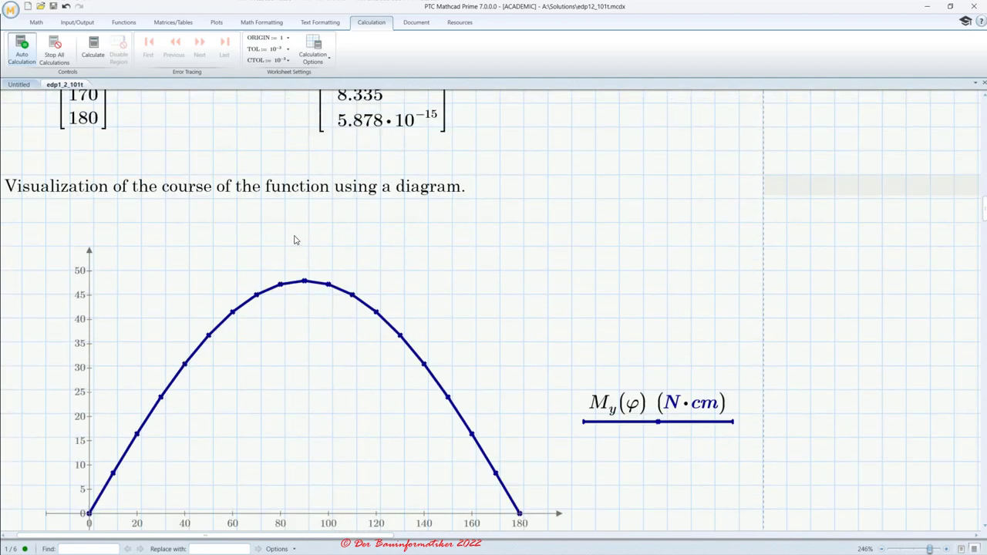
click(626, 412)
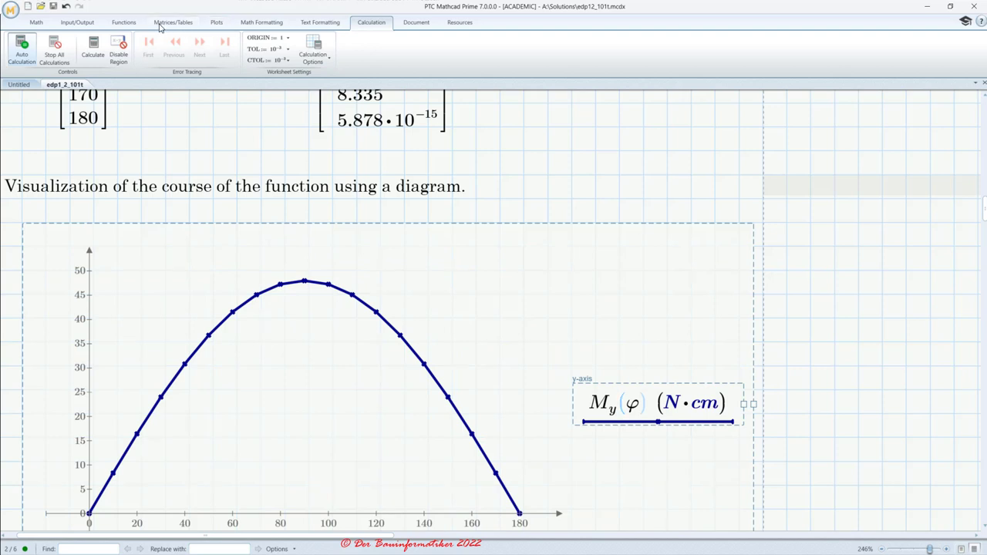
click(216, 24)
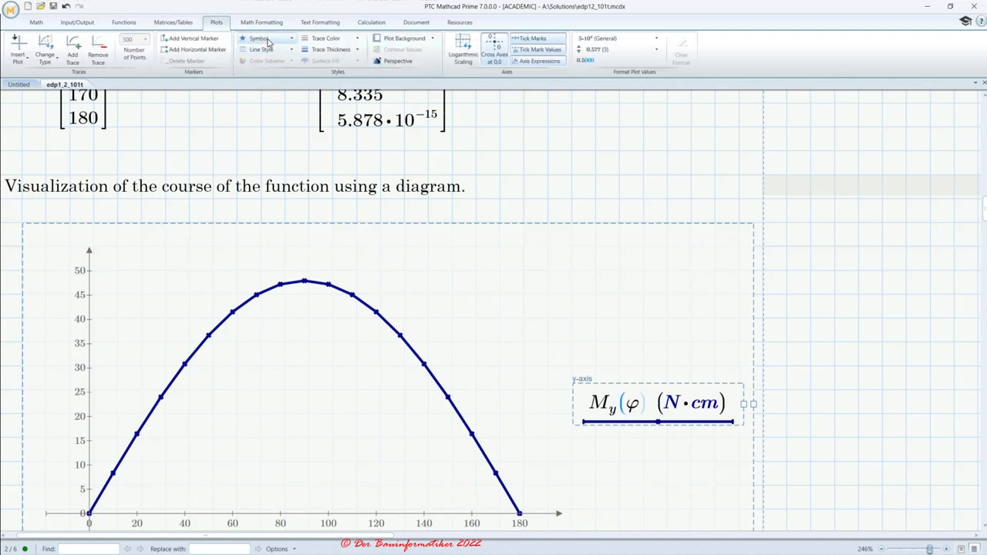
click(268, 43)
click(250, 49)
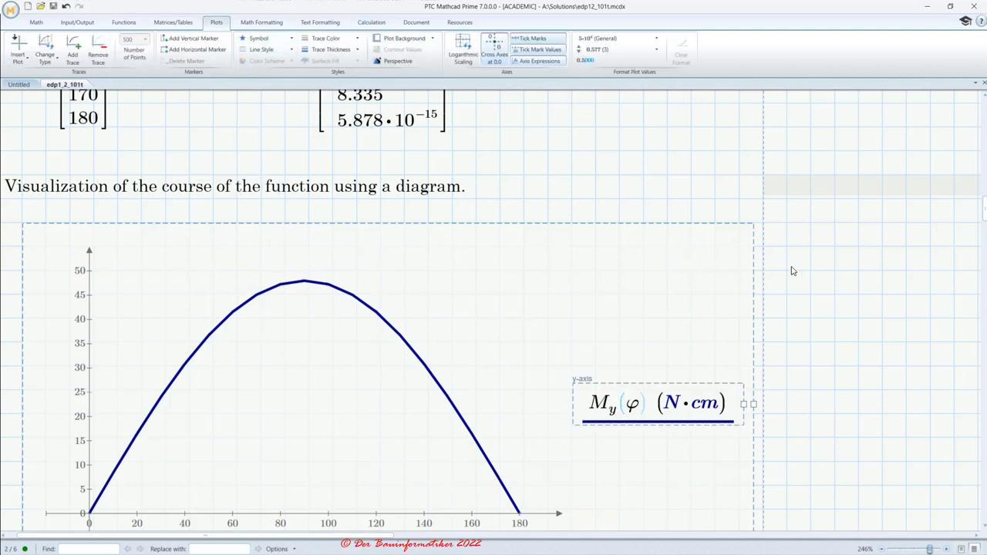
click(834, 268)
Undo the last two edits to the worksheet
scroll(575, 267, down, 4)
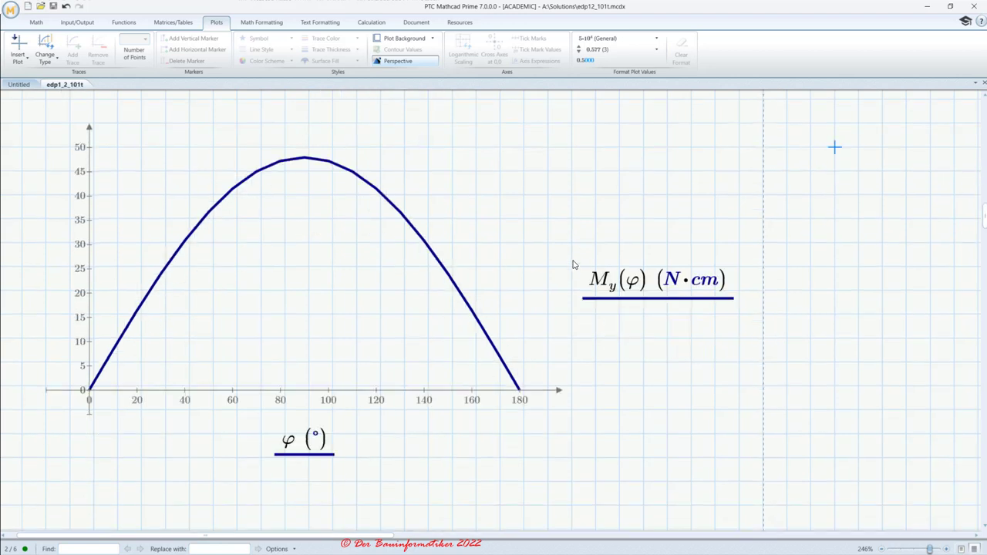
scroll(572, 264, down, 15)
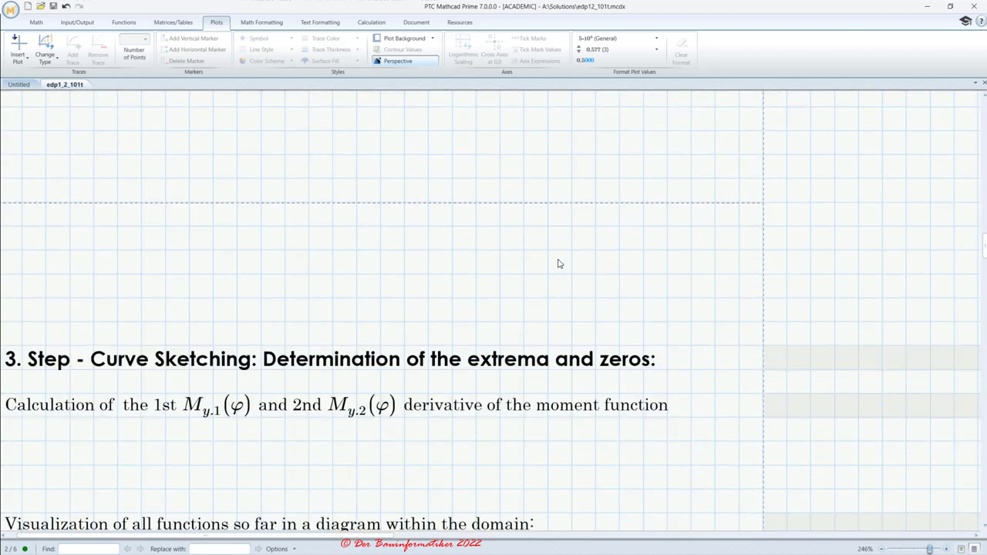
click(452, 179)
key(ctrl+z)
key(ctrl+z)
Insert three blank lines above the "3. Step" heading and select the x-axis expression of the moment diagram
scroll(489, 289, down, 5)
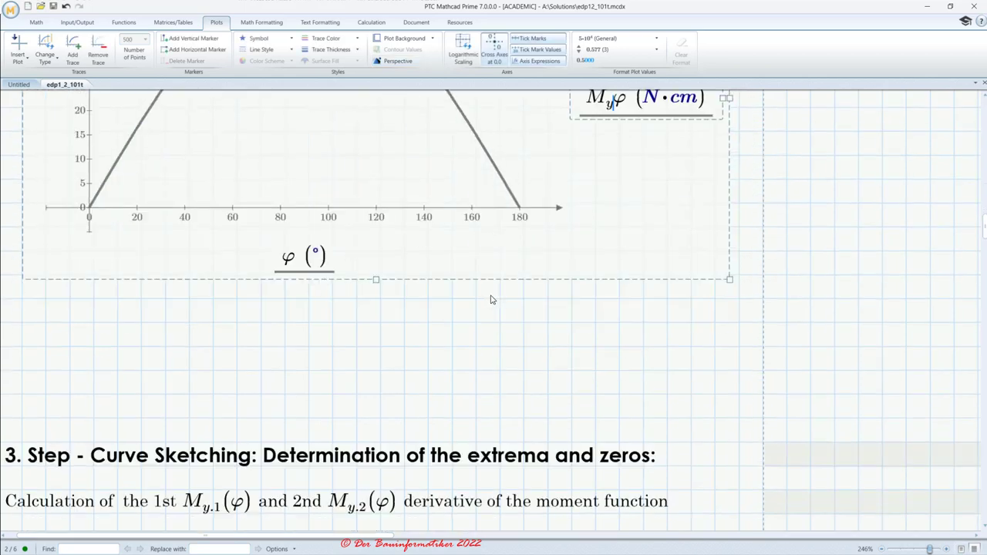
scroll(491, 299, down, 4)
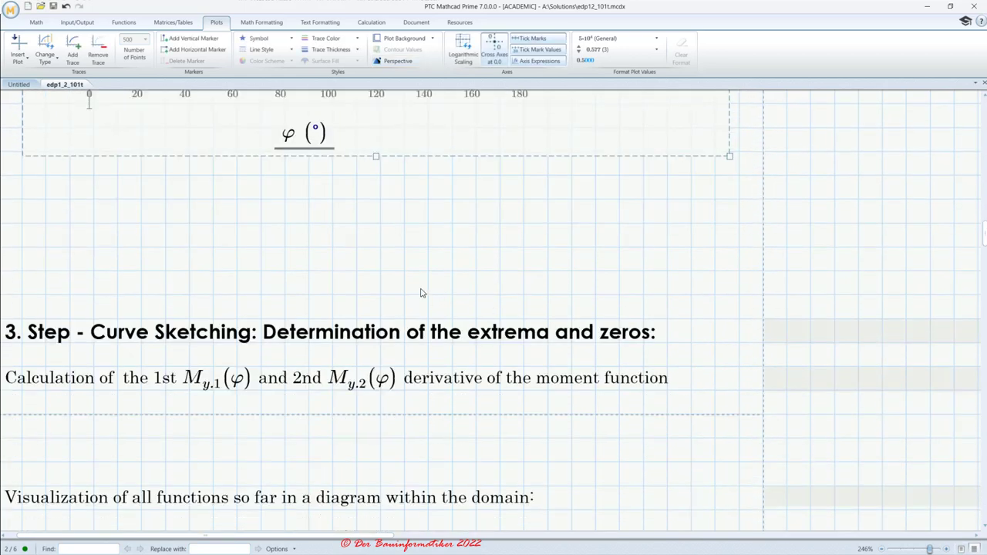
click(429, 293)
key(Return)
key(Return)
key(Return)
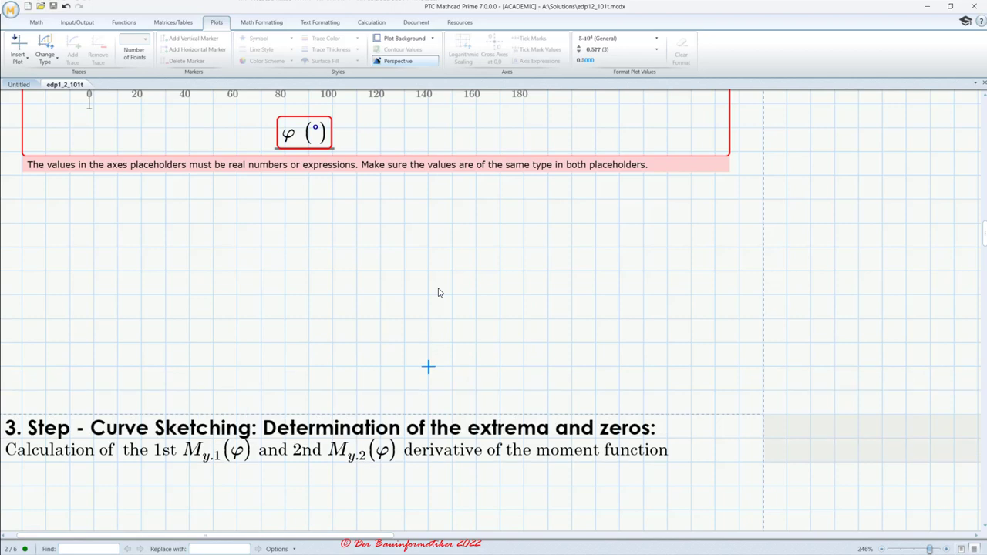
scroll(438, 293, up, 10)
click(330, 454)
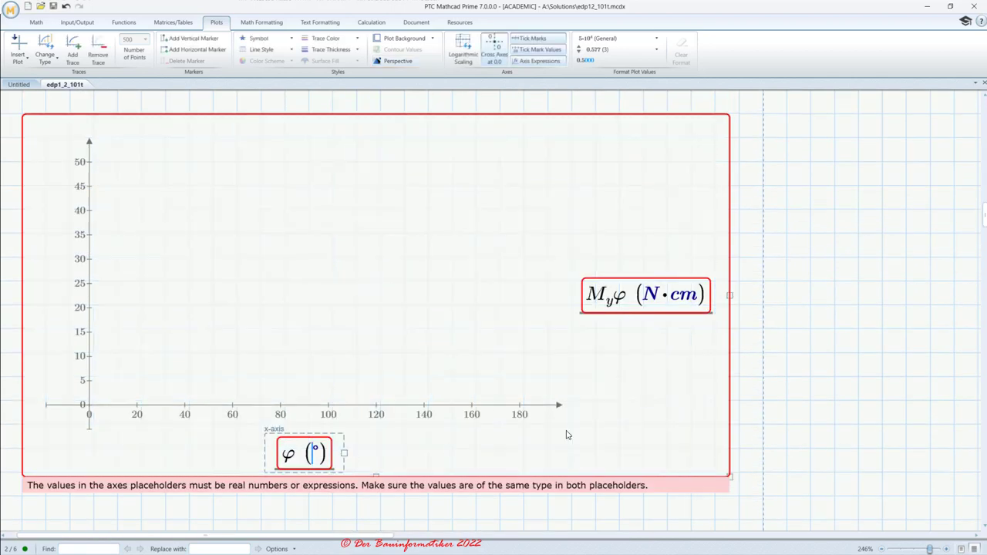
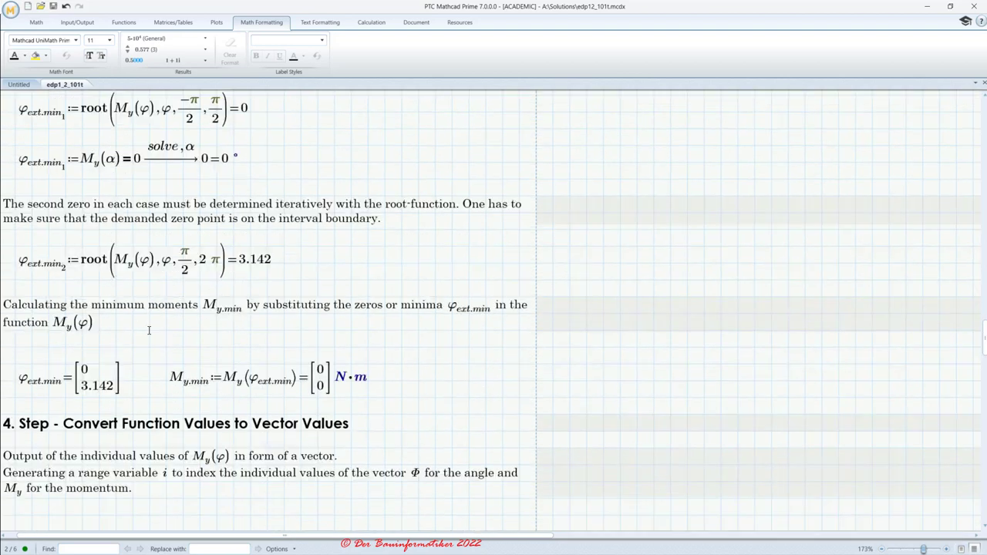
scroll(145, 332, up, 2)
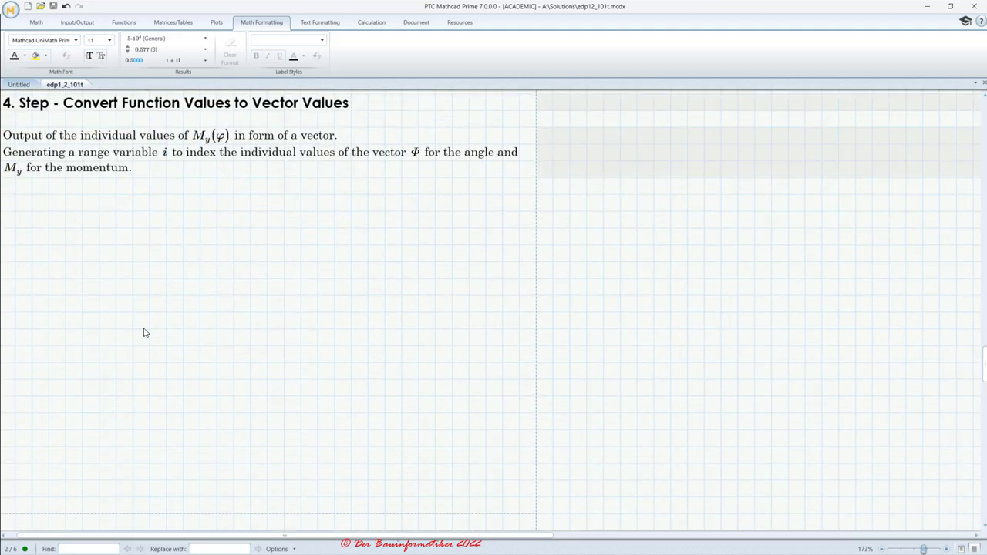
click(32, 337)
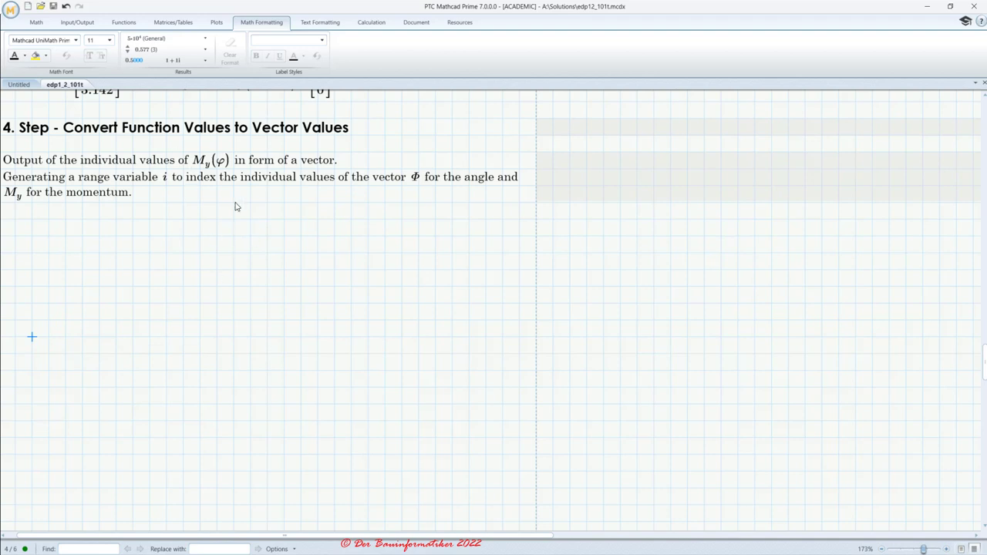
click(151, 189)
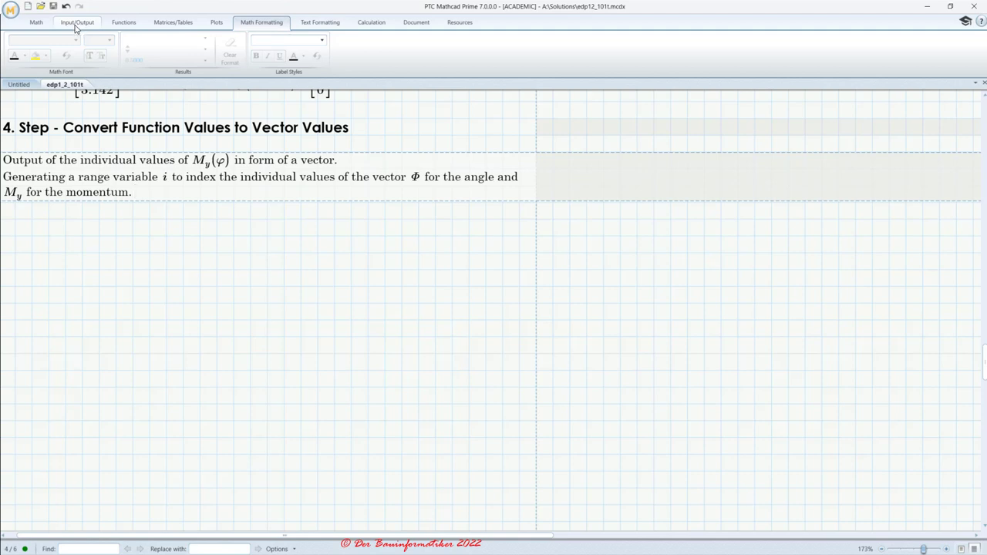
click(175, 24)
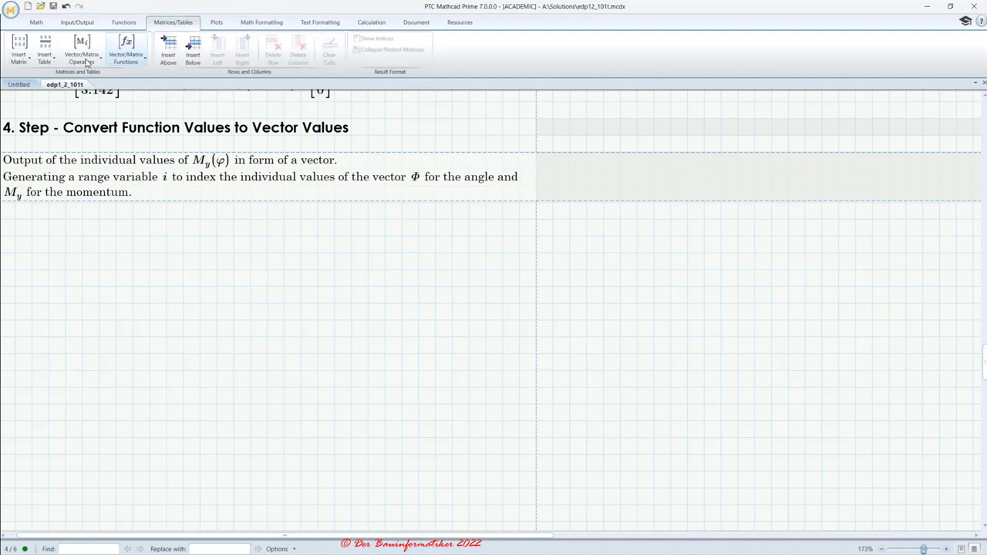
click(29, 61)
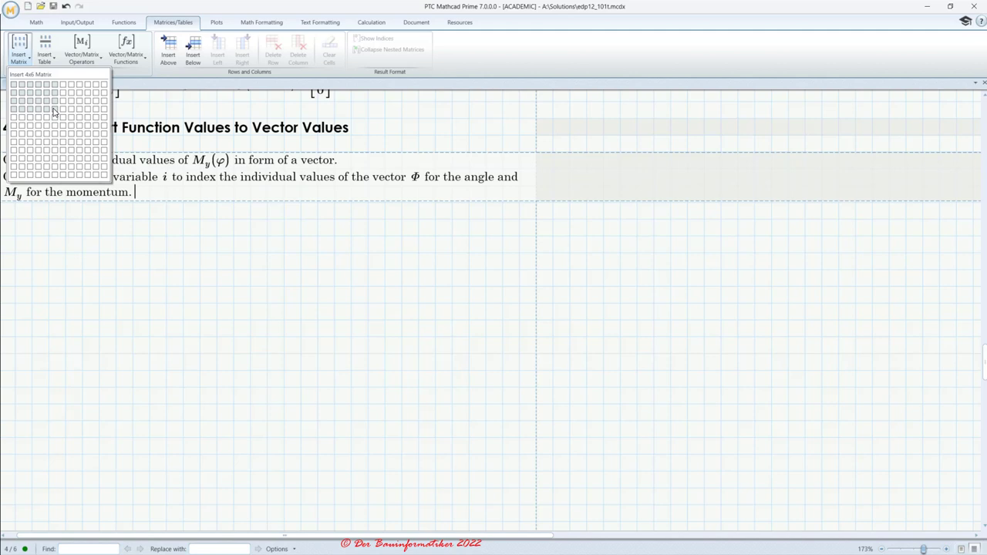
click(229, 239)
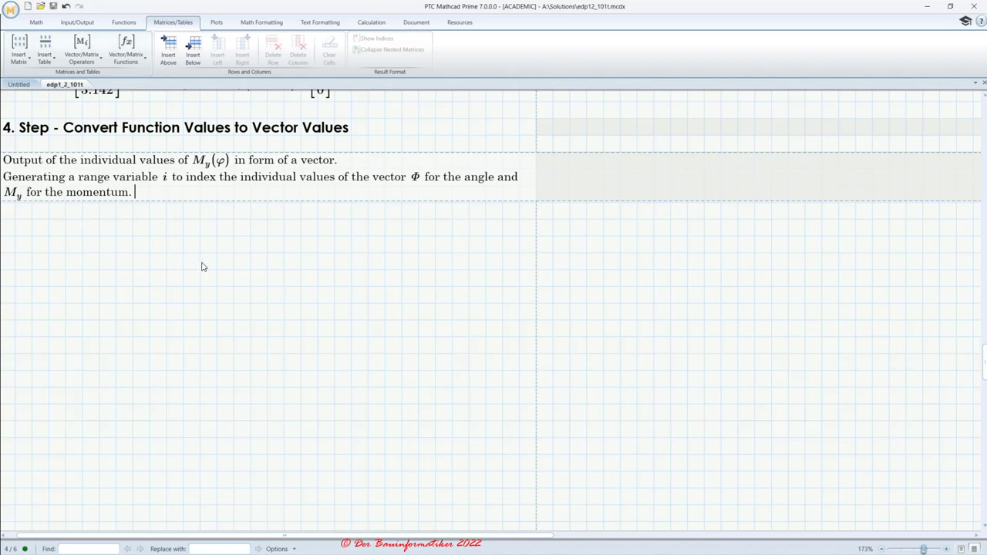
Review the earlier diagrams, the domain definition of φ, and the given parameters, and return to the "4. Step" section
scroll(203, 267, up, 15)
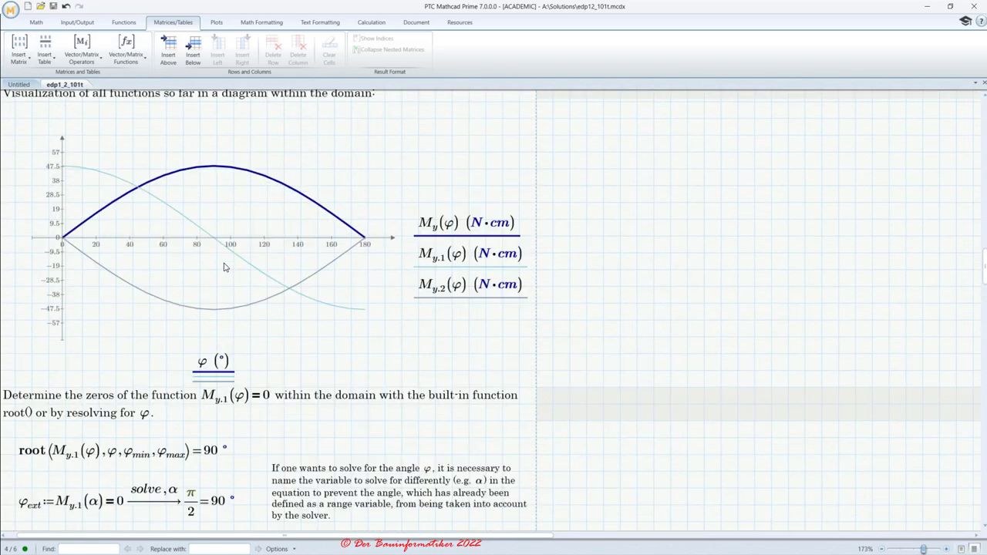
scroll(223, 265, up, 3)
scroll(265, 227, up, 6)
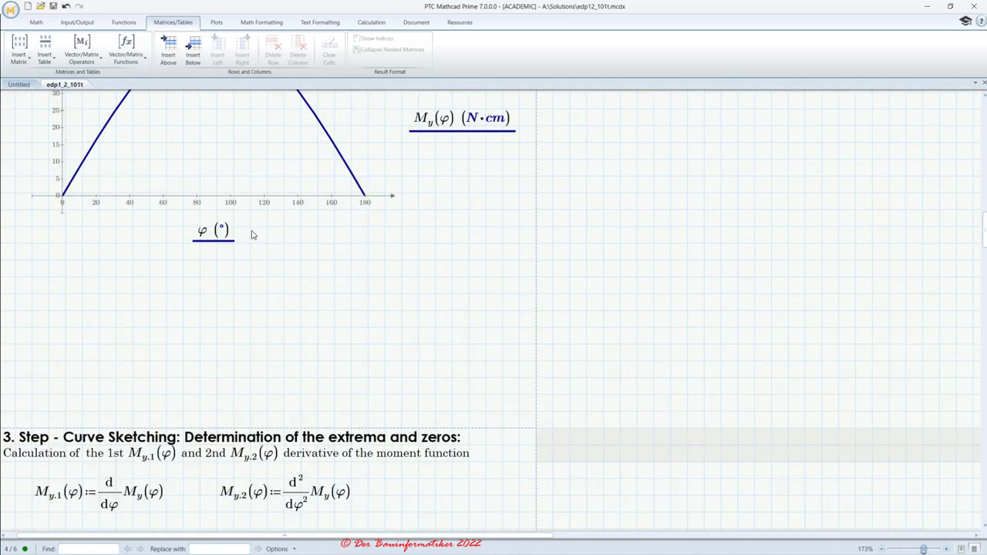
scroll(252, 234, up, 10)
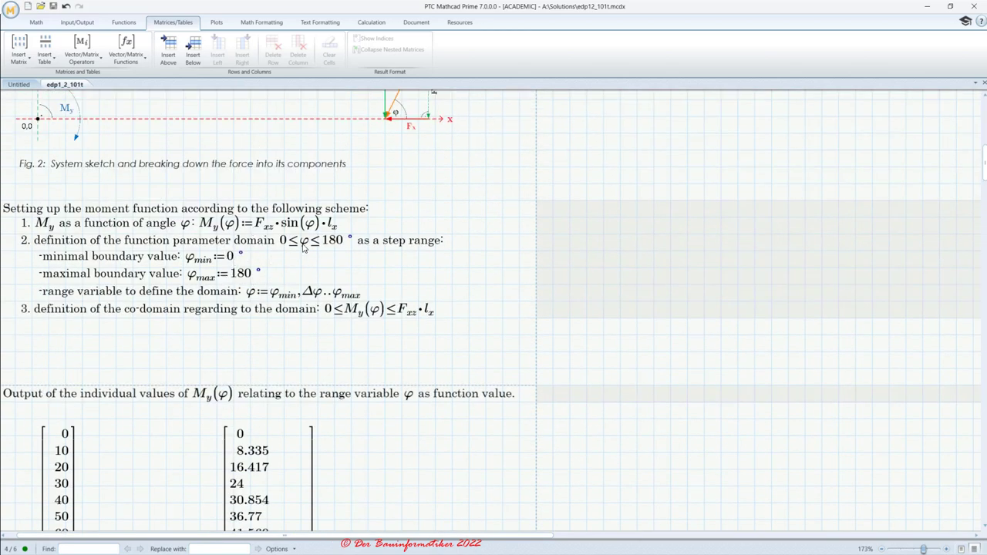
scroll(294, 267, up, 2)
scroll(293, 267, up, 7)
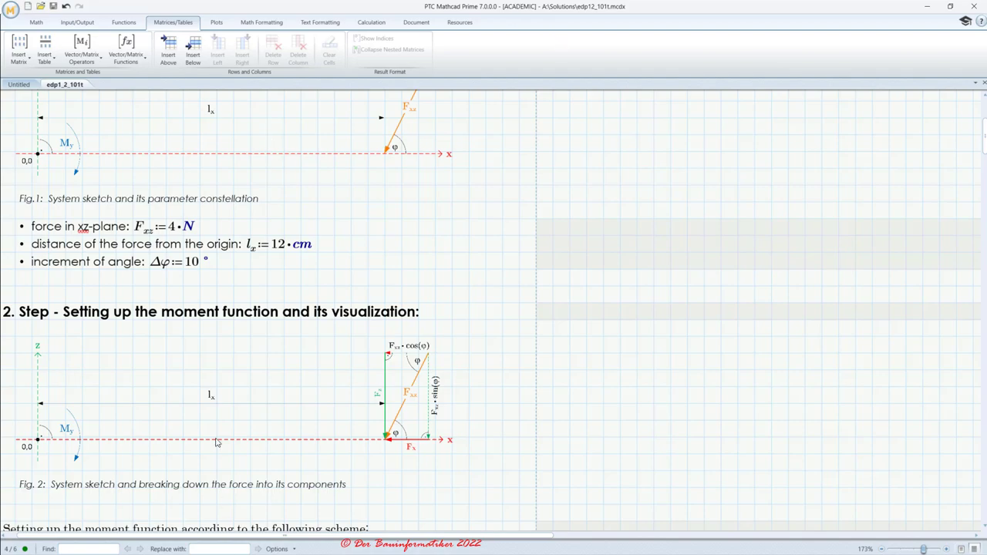
scroll(141, 282, down, 15)
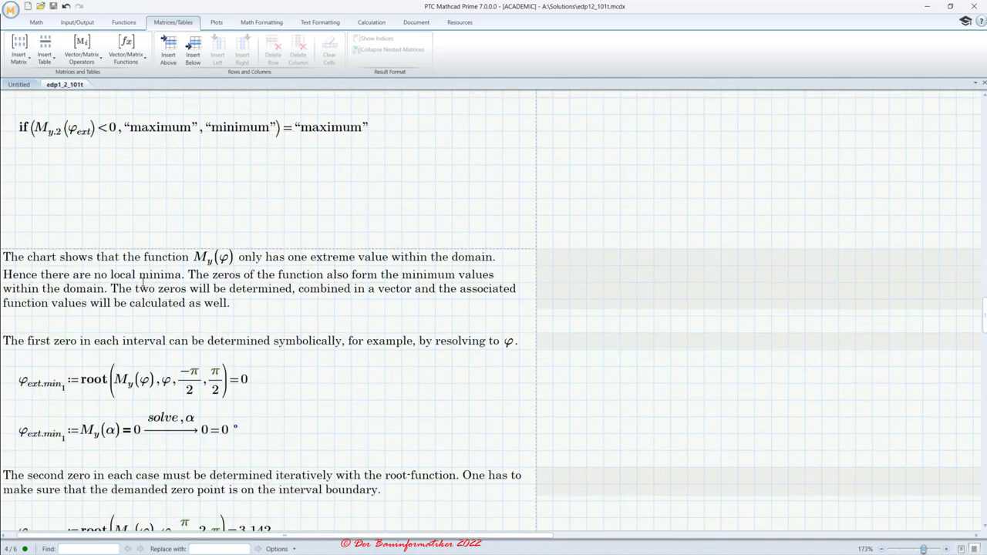
scroll(141, 281, down, 10)
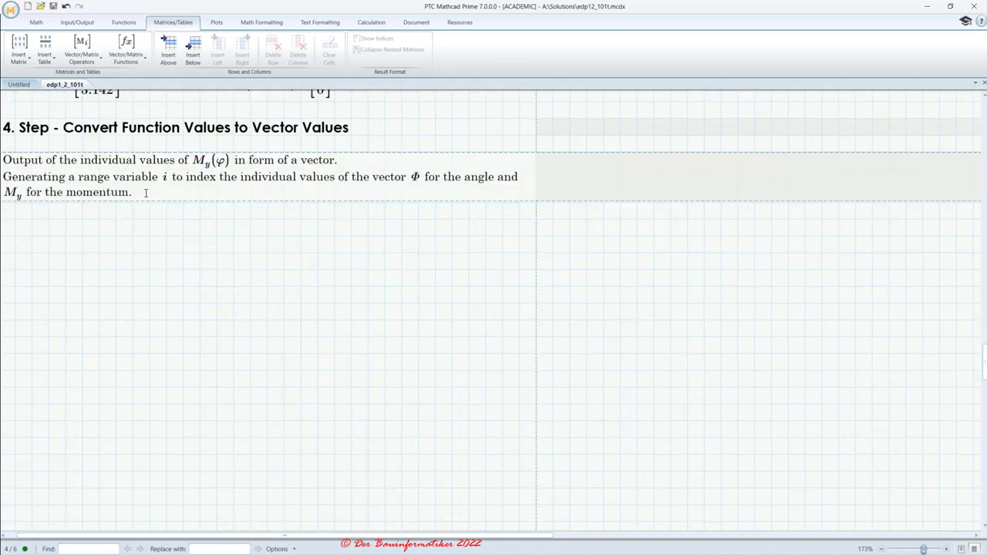
Start defining the range variable i at the end of the Step 4 paragraph, using the range operator with lower bound 0
click(139, 195)
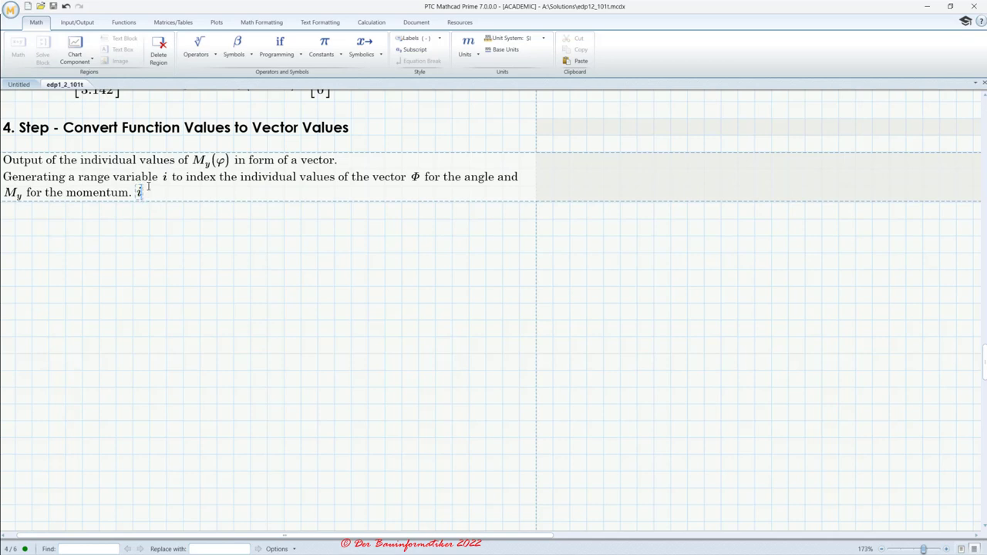
text(:=)
click(205, 59)
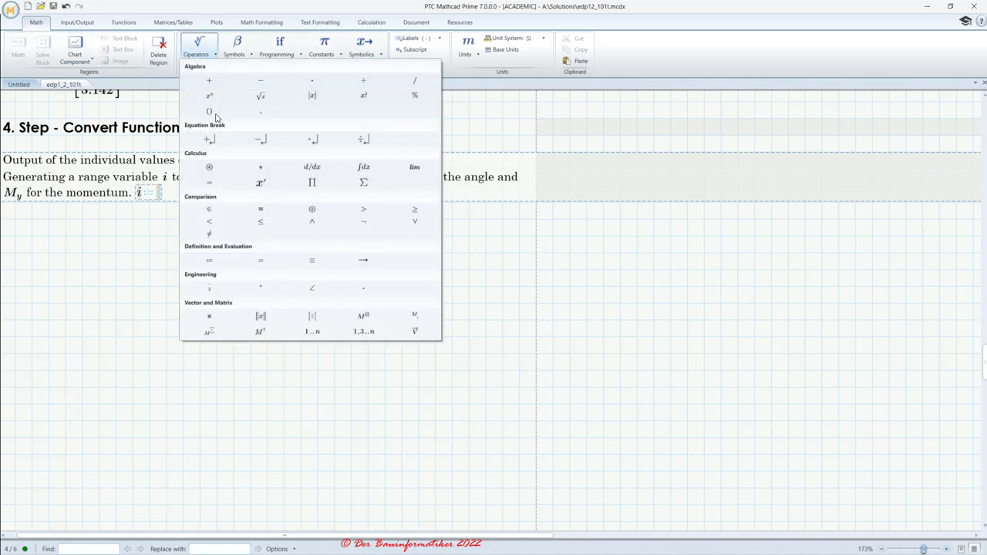
click(313, 333)
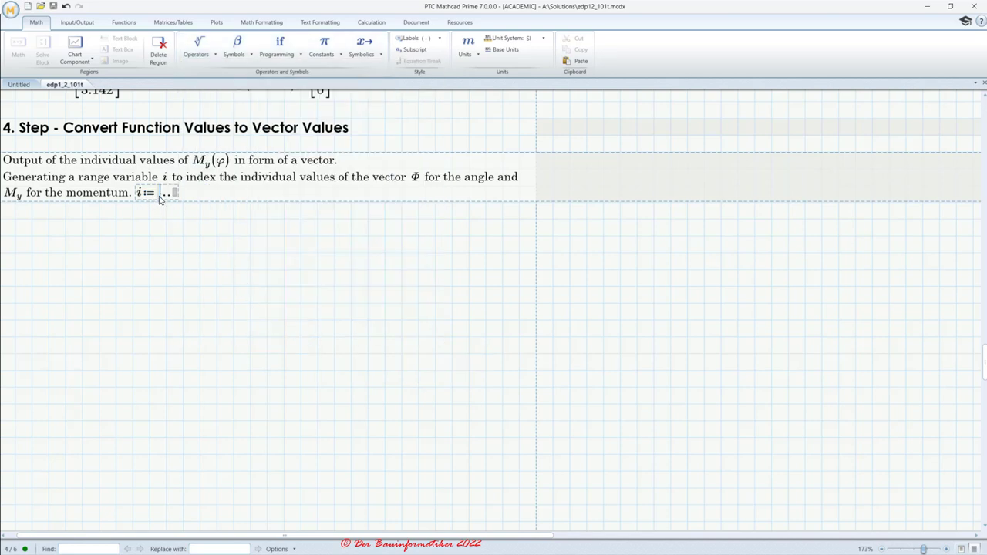
text(0)
Check the definition of φ_max in the Step 2 section and enter φ_max as the upper bound of range variable i
scroll(191, 255, up, 5)
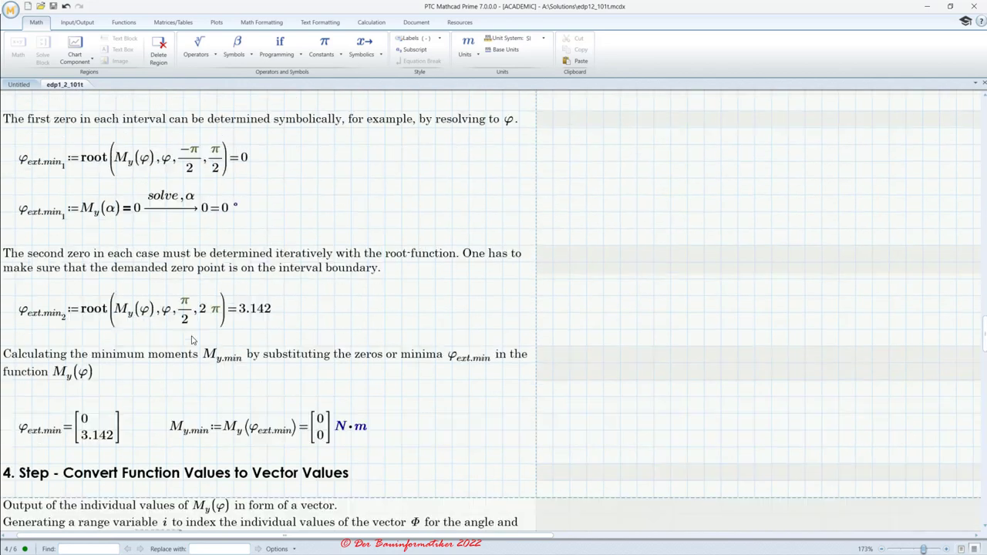
scroll(192, 340, up, 15)
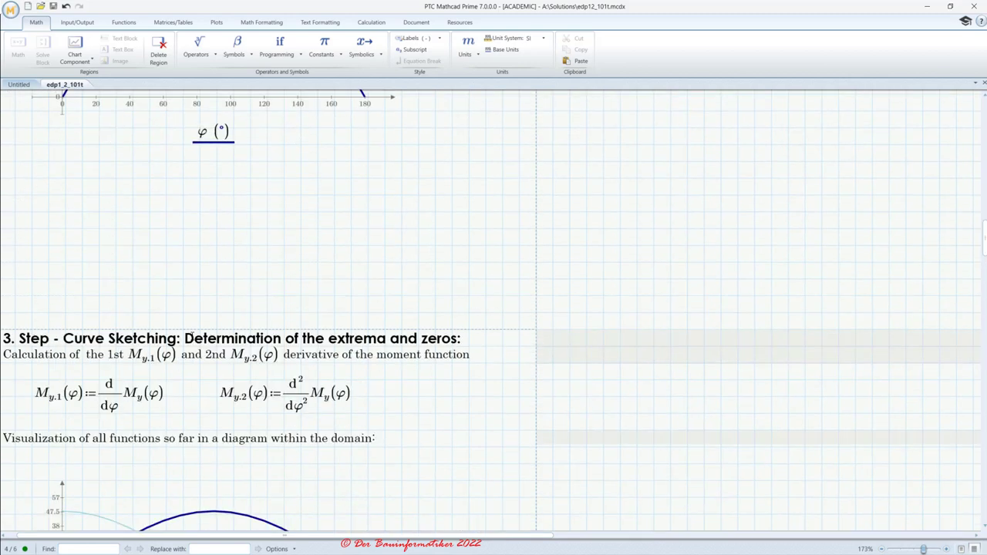
scroll(192, 340, up, 15)
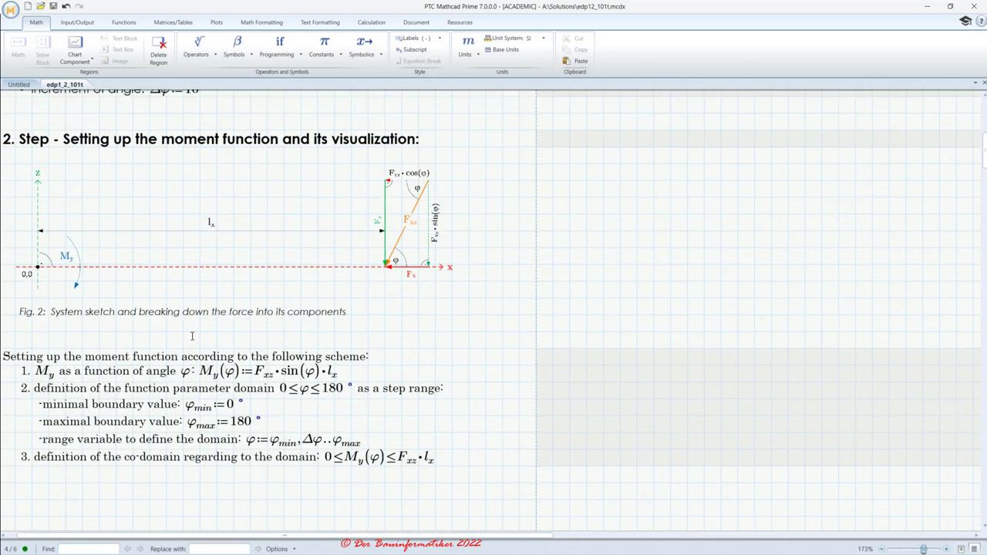
click(207, 428)
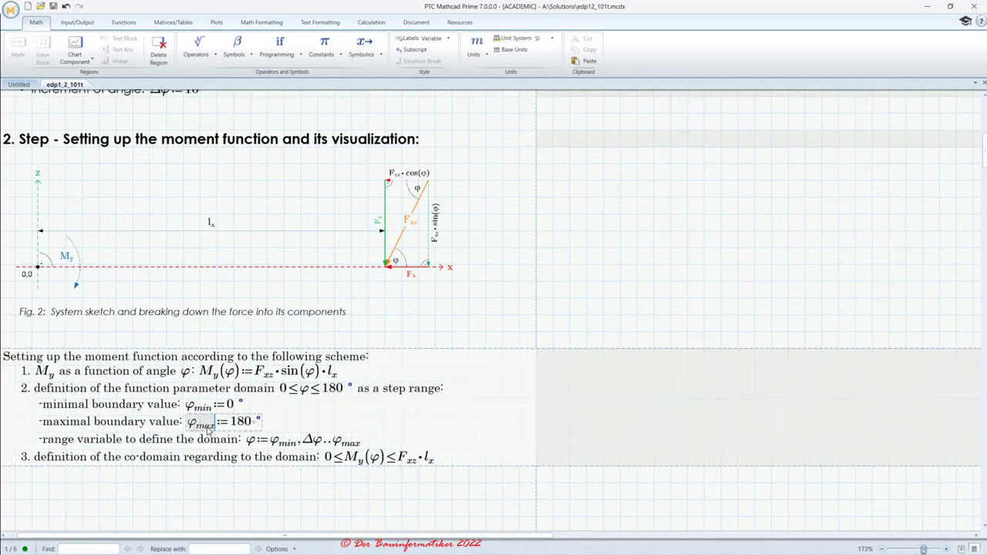
scroll(208, 430, down, 20)
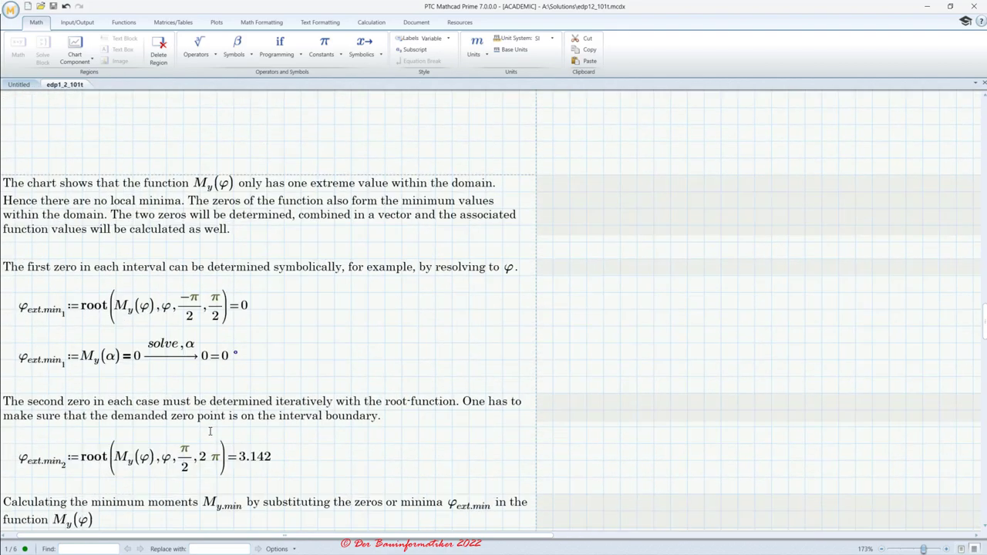
scroll(210, 432, down, 20)
scroll(210, 434, up, 10)
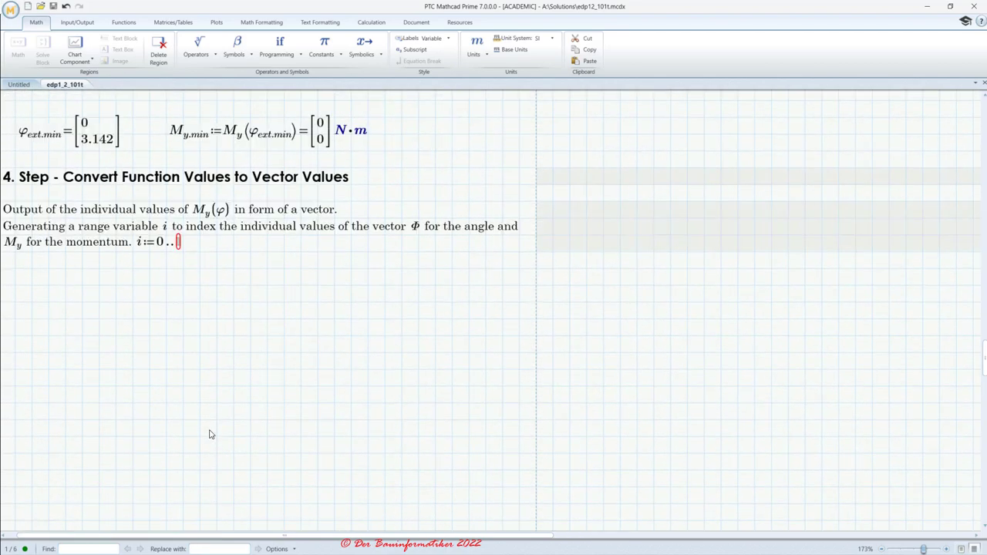
scroll(209, 434, up, 1)
click(180, 268)
text(φ.max)
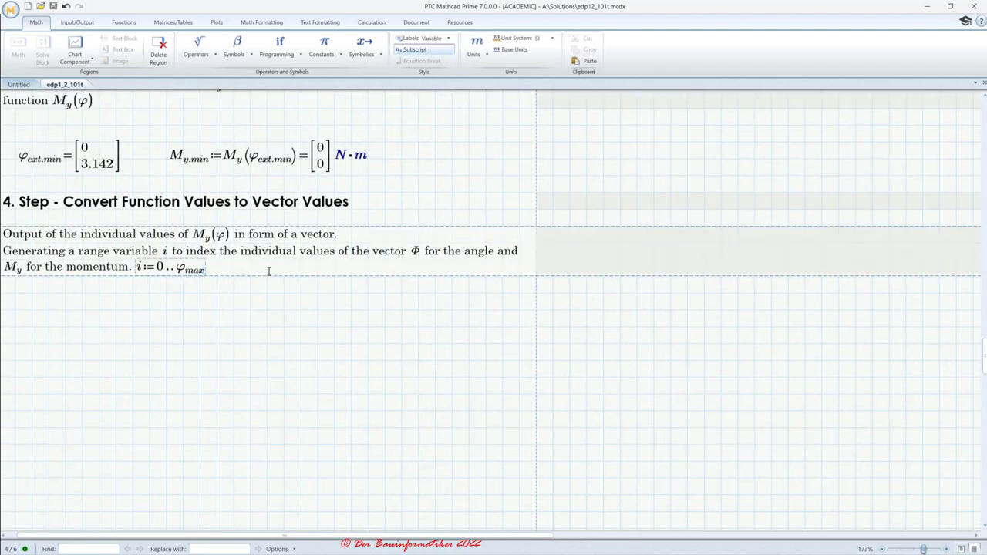
Divide the upper bound φ_max of range variable i by the angle increment Δφ
text(/)
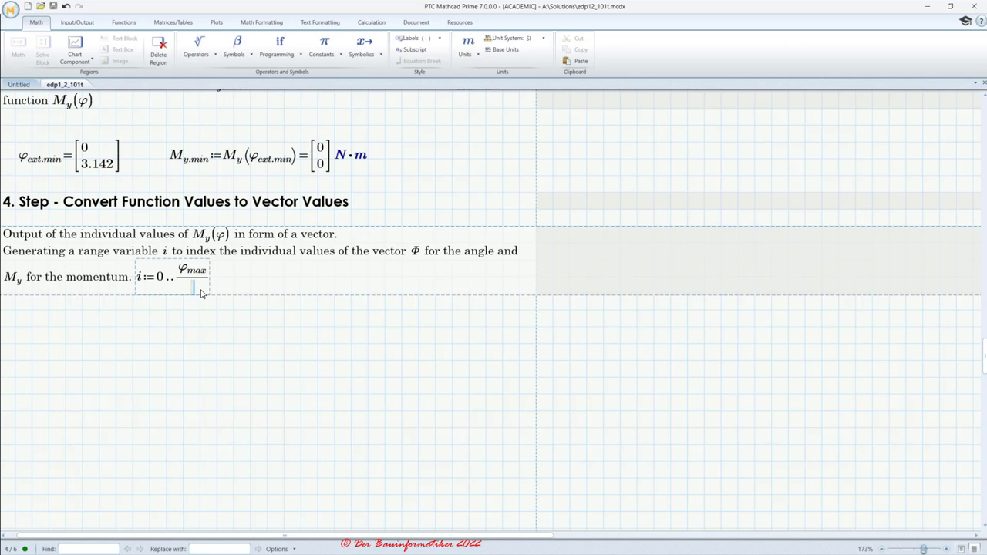
text(D)
key(ctrl+g)
text(J)
key(ctrl+g)
key(BackSpace)
text(j)
key(ctrl+g)
click(216, 344)
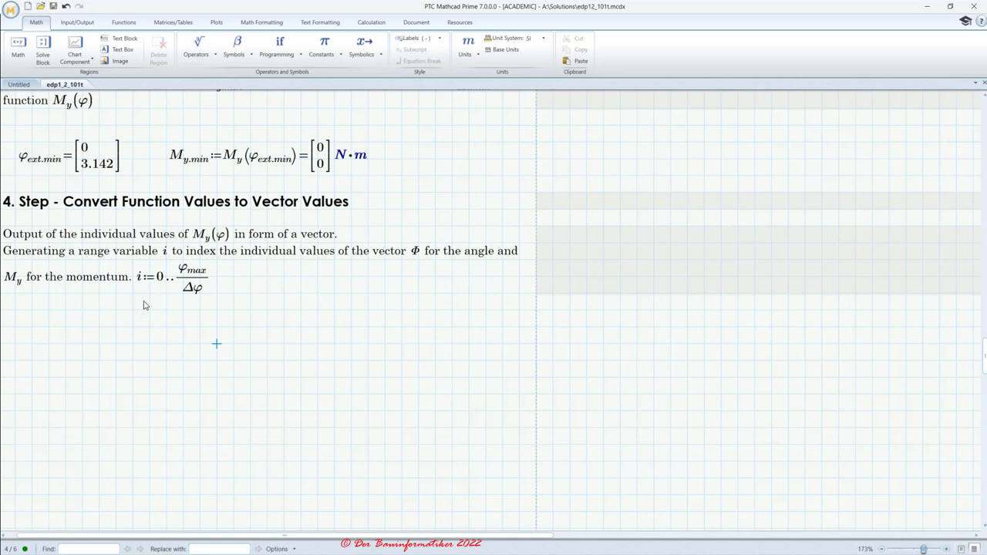
Evaluate i below the Step 4 paragraph and expand the result vector to show all its elements
click(14, 429)
text(i=)
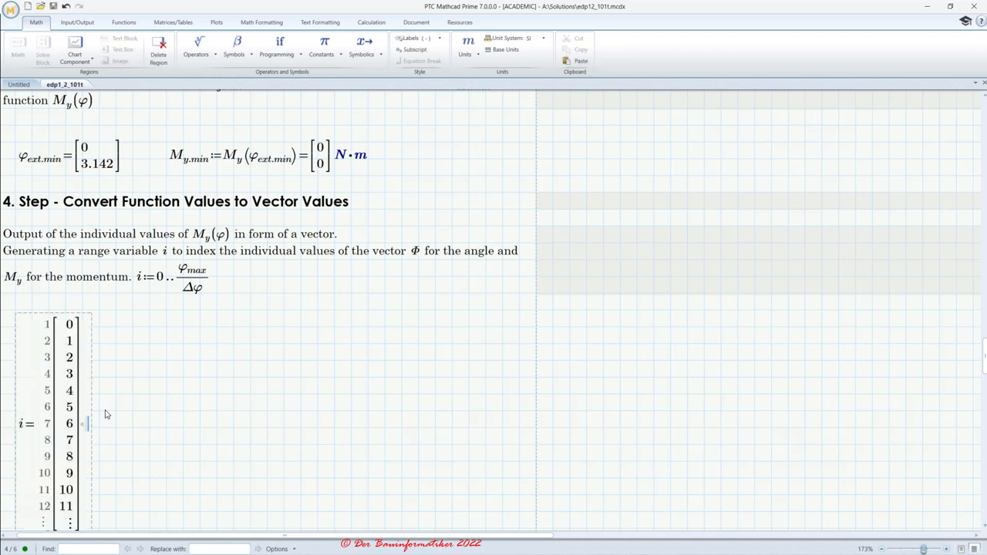
scroll(135, 416, down, 5)
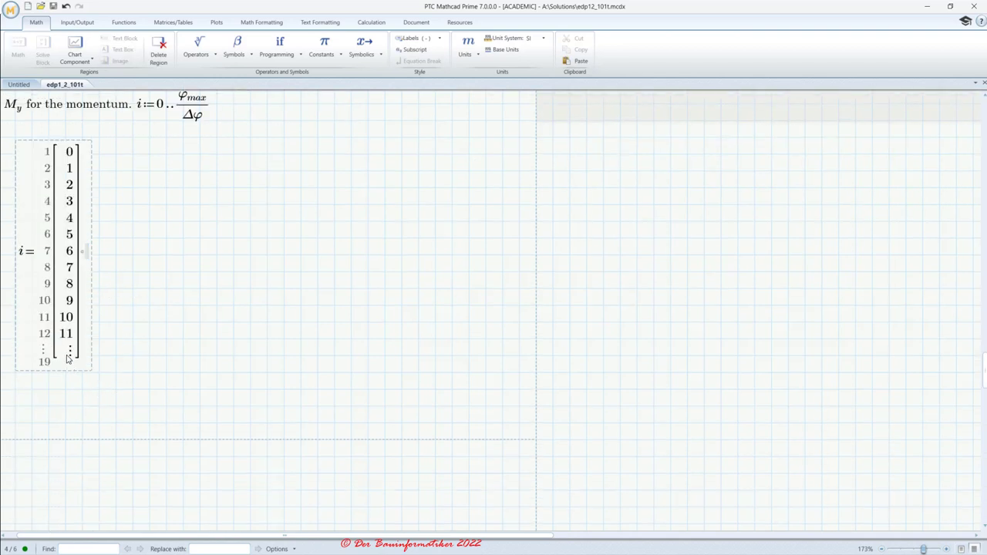
click(68, 357)
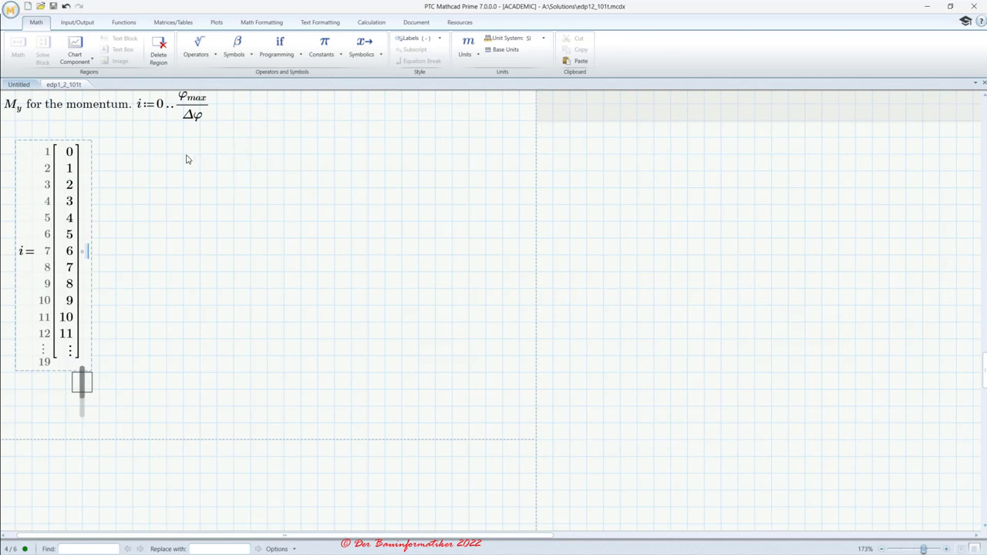
click(67, 358)
Move the expanded i result down so it clears the Step 4 paragraph
scroll(123, 374, up, 3)
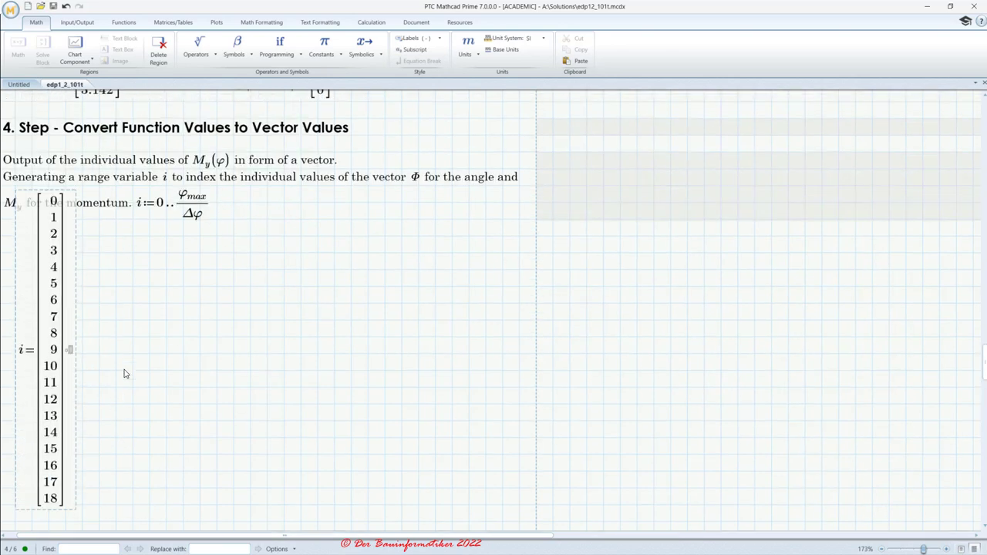
scroll(99, 401, up, 3)
scroll(115, 414, down, 1)
drag(165, 442, 102, 390)
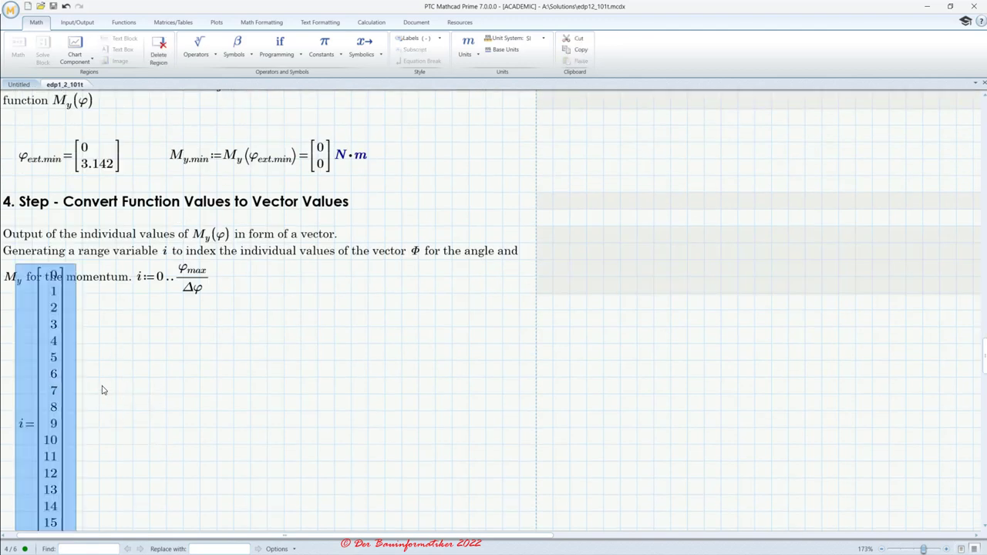
scroll(96, 370, down, 3)
key(Down)
key(Down)
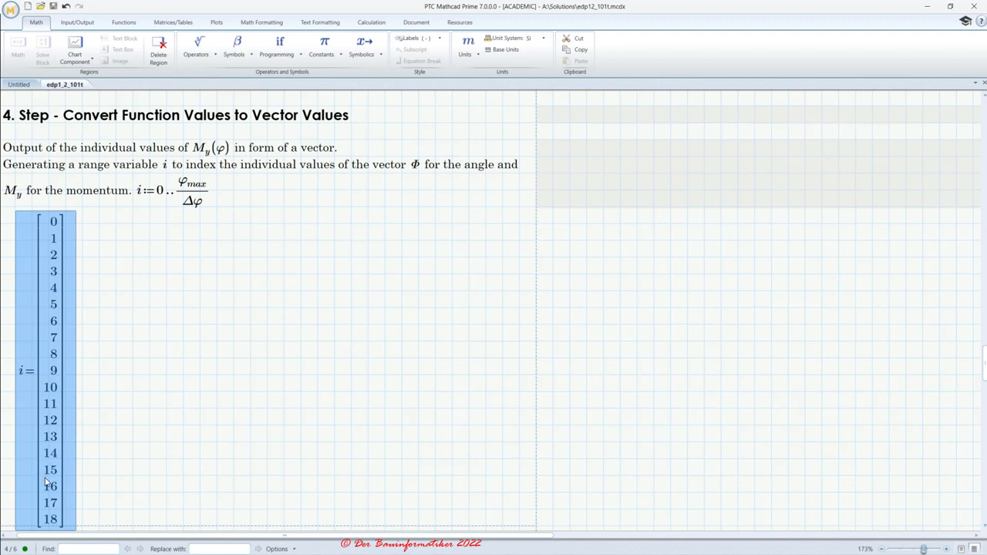
click(98, 392)
drag(99, 392, 91, 349)
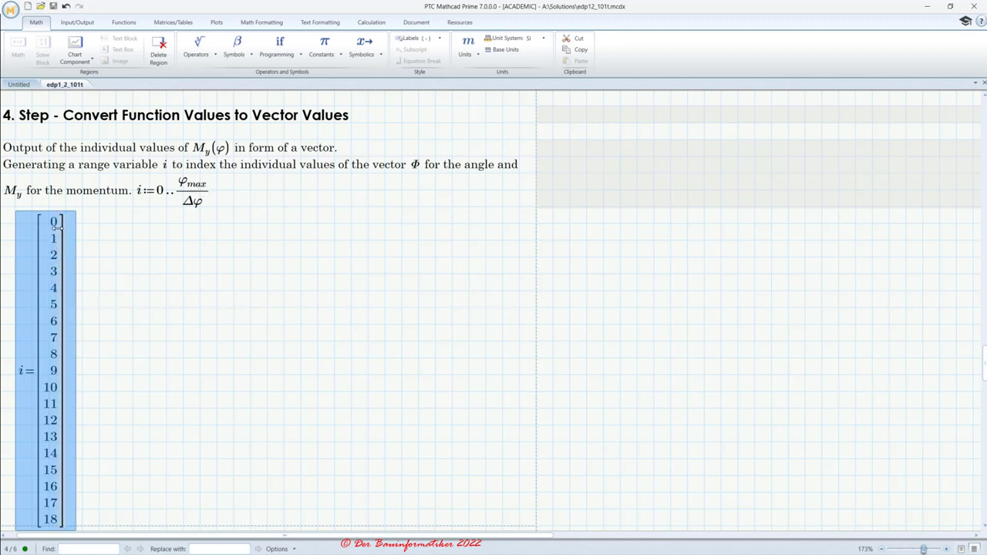
Insert an uppercase Greek Φ as a new math region beside the i result vector
scroll(44, 336, down, 2)
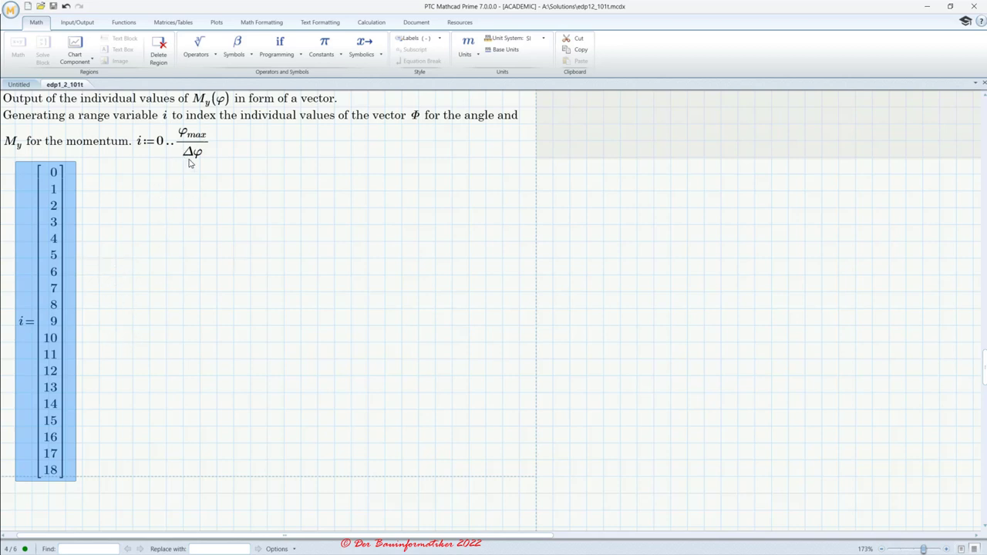
click(100, 292)
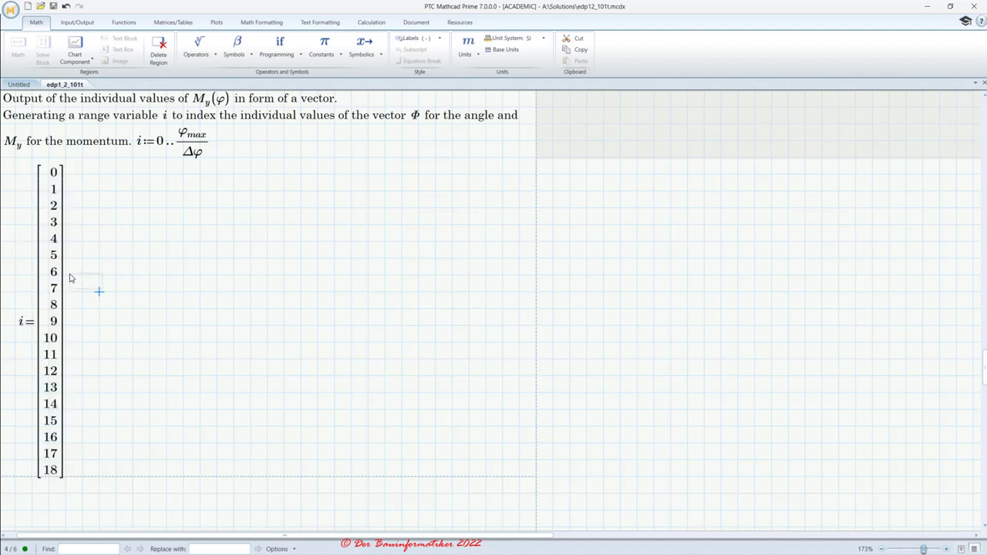
click(116, 277)
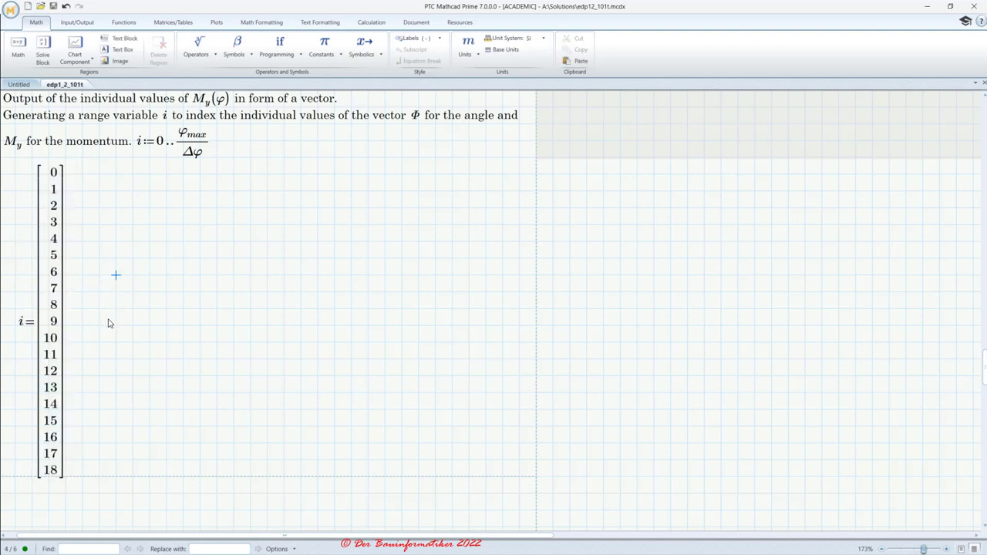
click(116, 324)
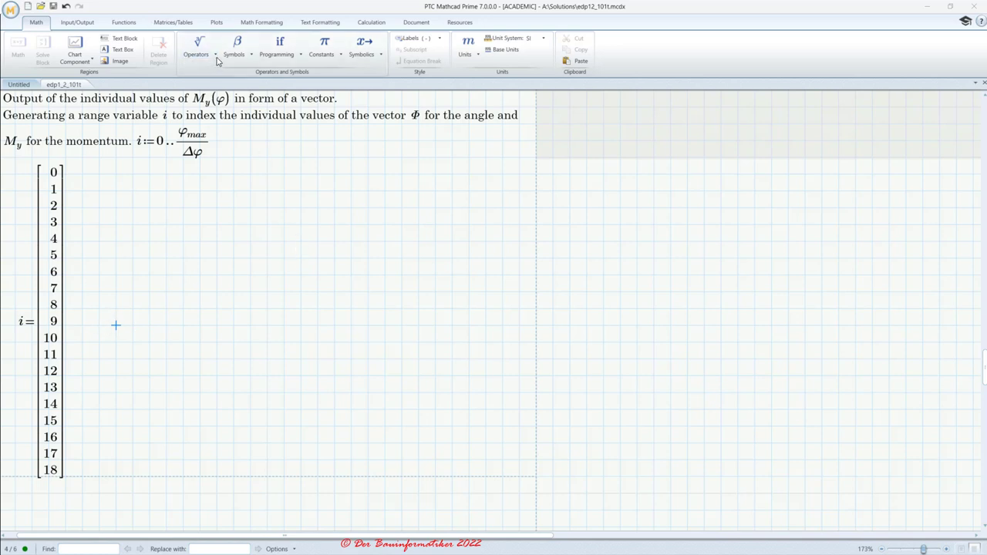
click(249, 58)
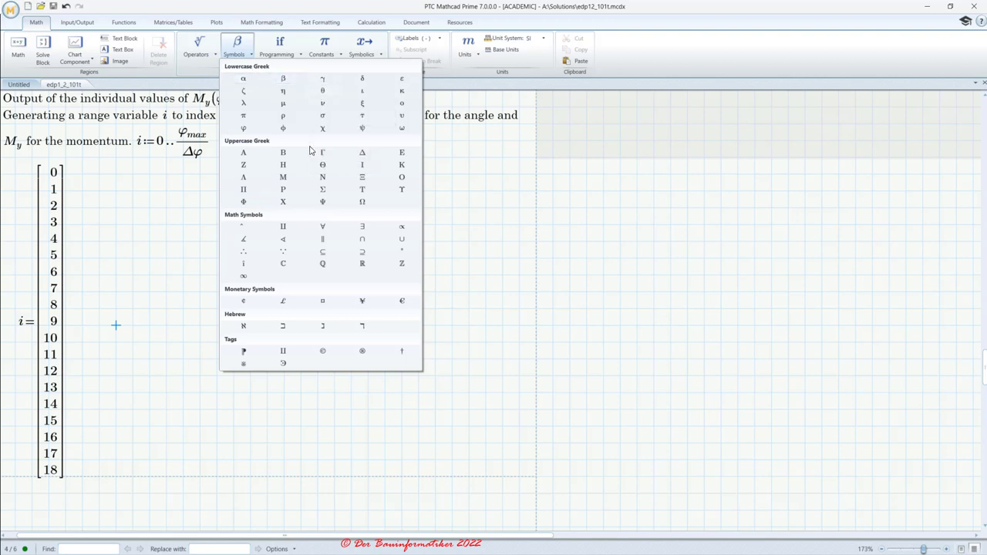
click(242, 203)
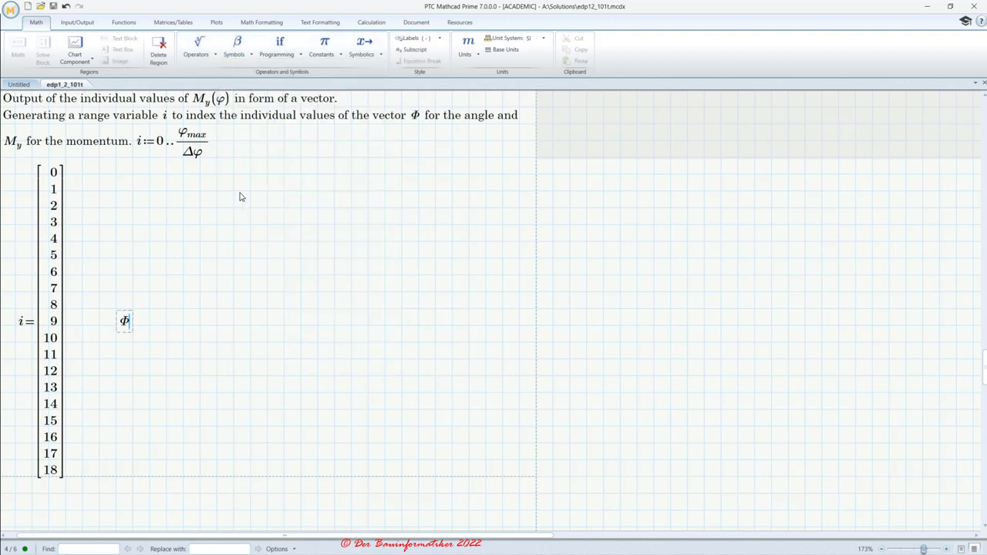
Add the matrix index i+1 to Φ and display the worksheet's ORIGIN setting
click(214, 55)
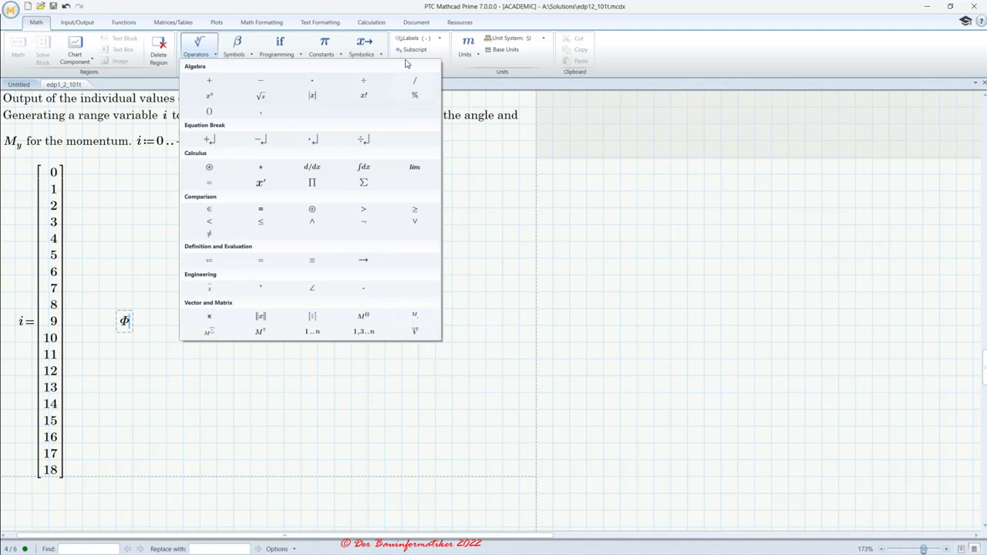
click(760, 44)
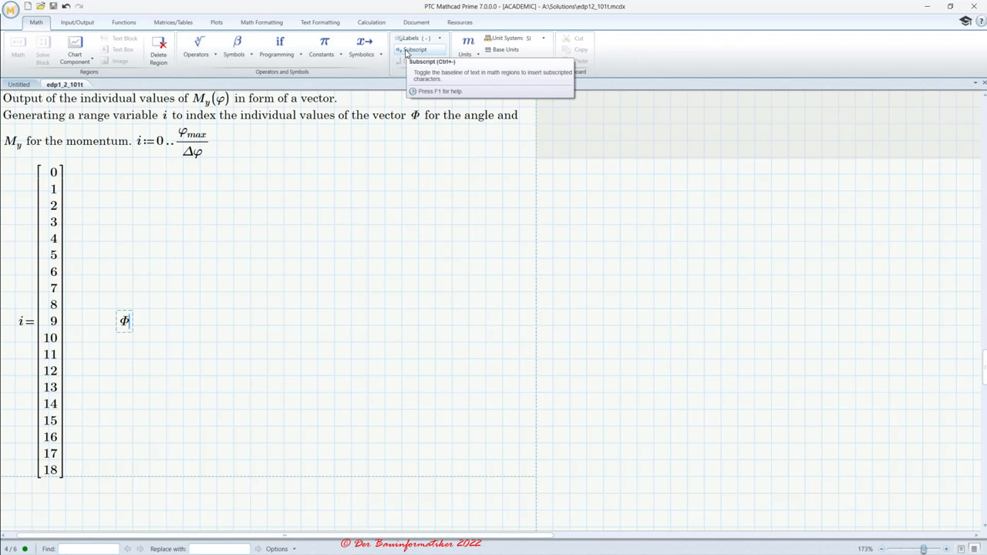
scroll(361, 251, up, 3)
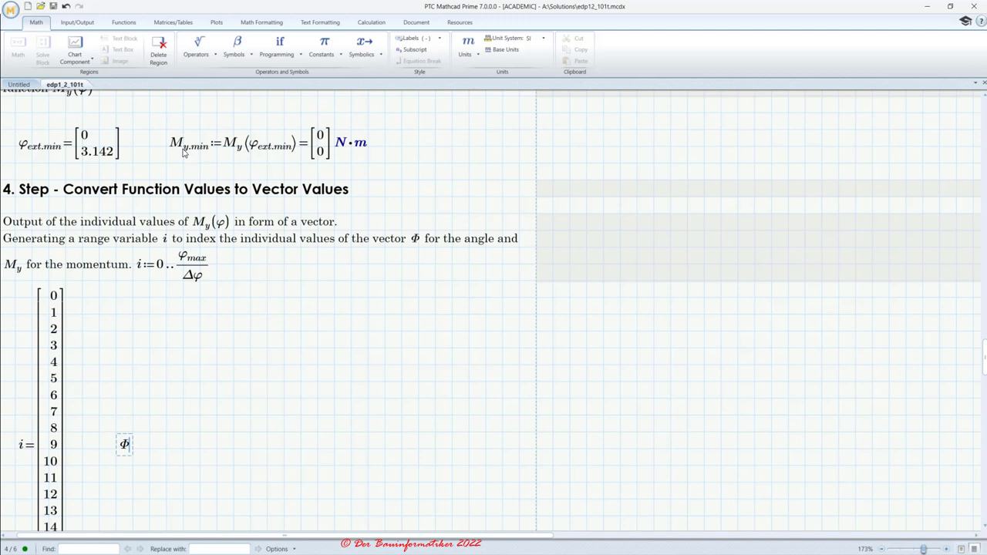
scroll(185, 146, down, 2)
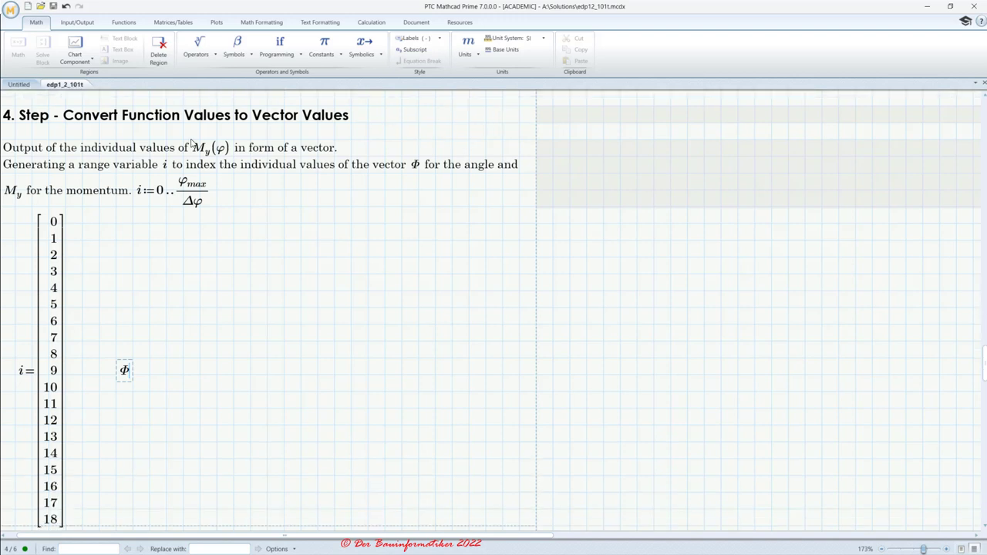
click(216, 54)
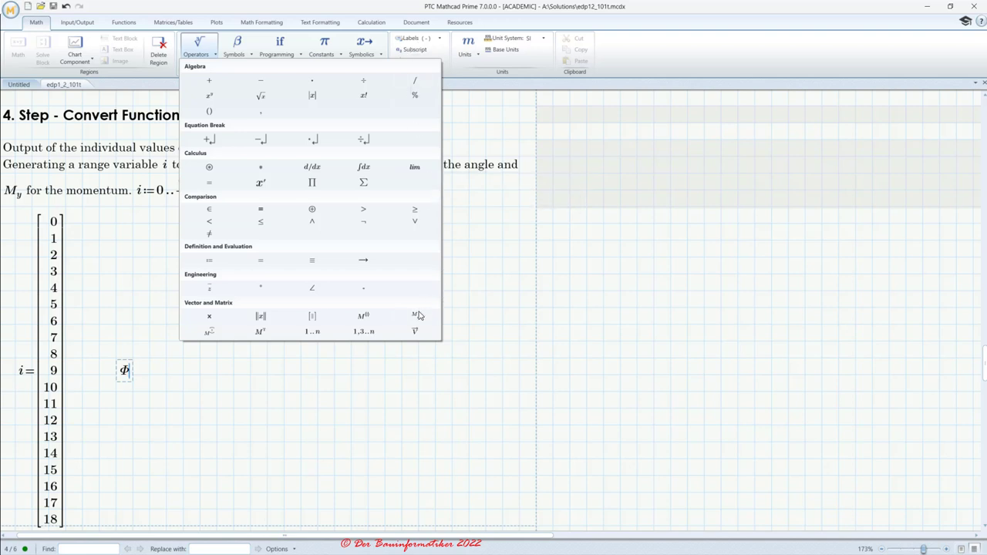
click(415, 316)
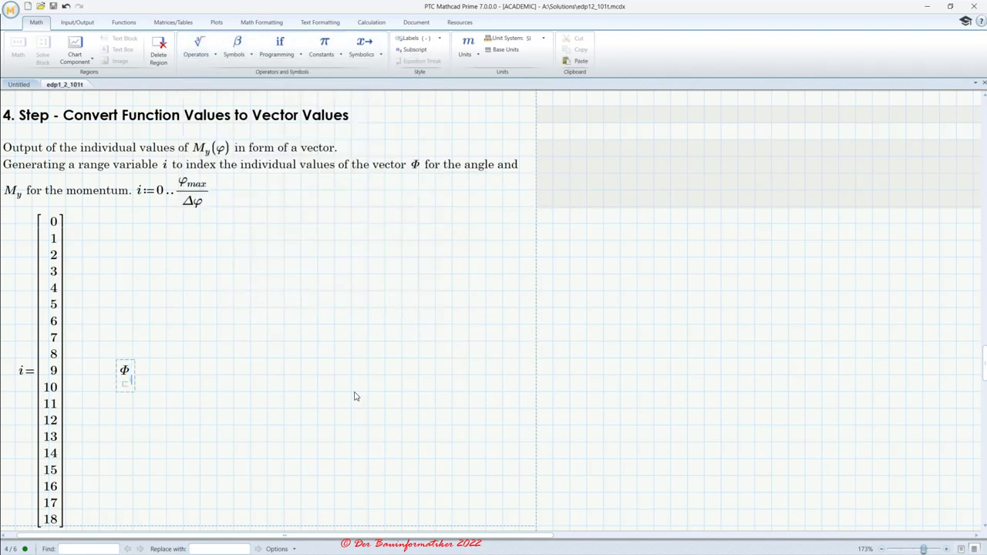
text(i+1)
click(378, 24)
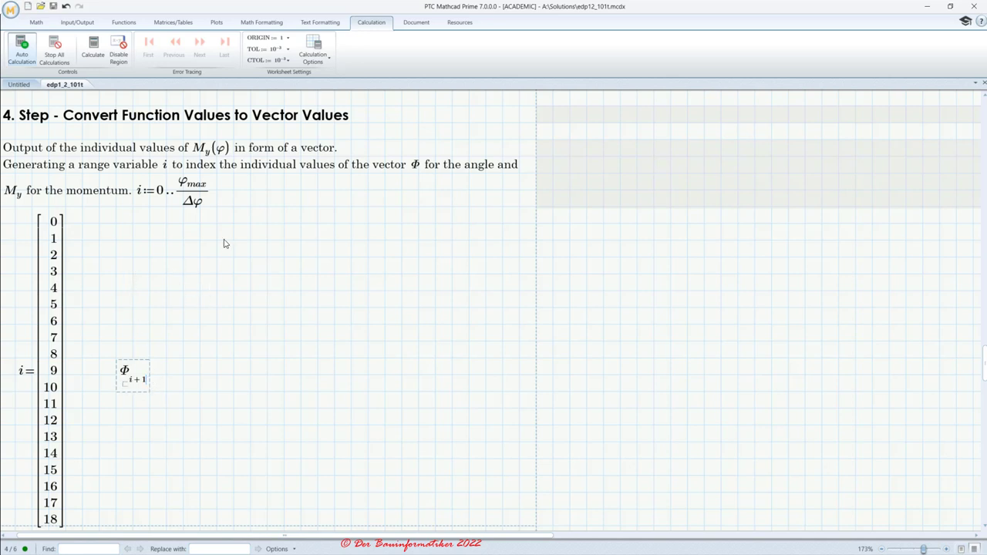
Define the indexed Φ vector as i·Δφ and evaluate it in place
text(:=)
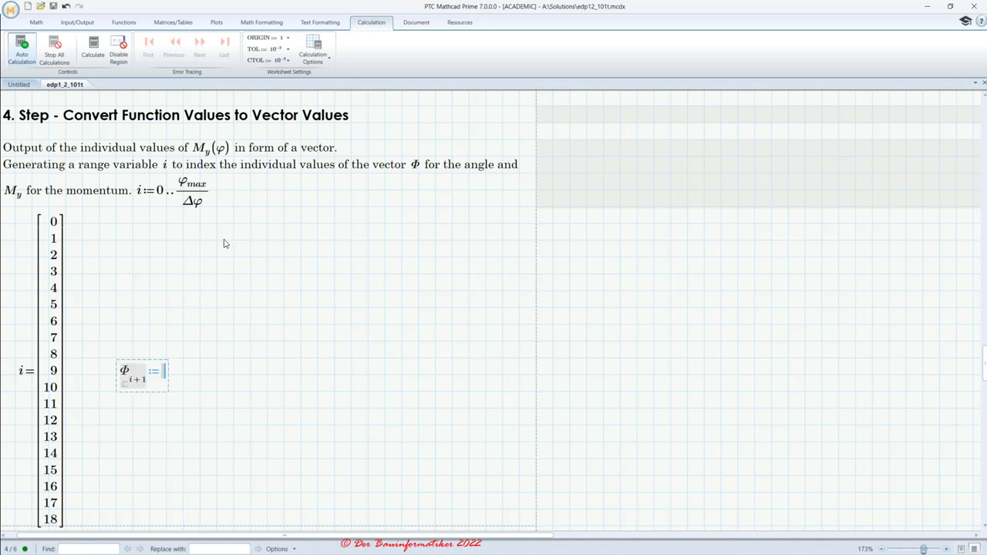
text(i)
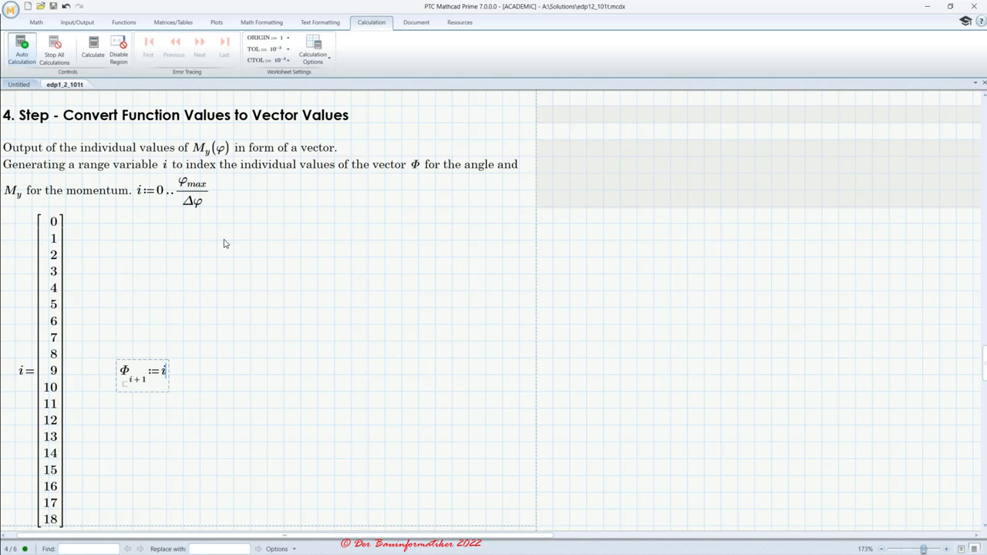
text(*)
text(D)
key(ctrl+g)
text(j)
key(ctrl+g)
text(=)
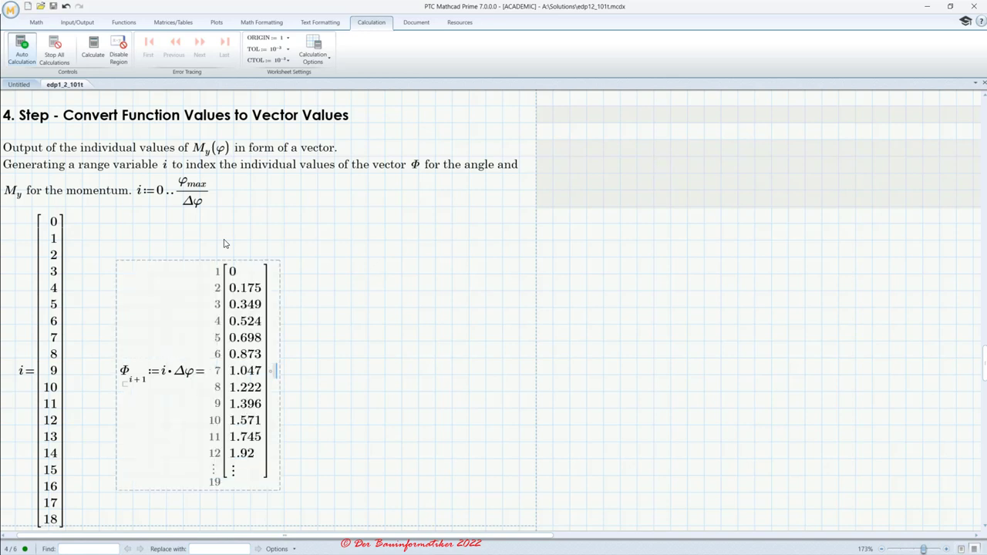
Display the result of the indexed Φ vector in degrees (°)
click(277, 372)
click(36, 23)
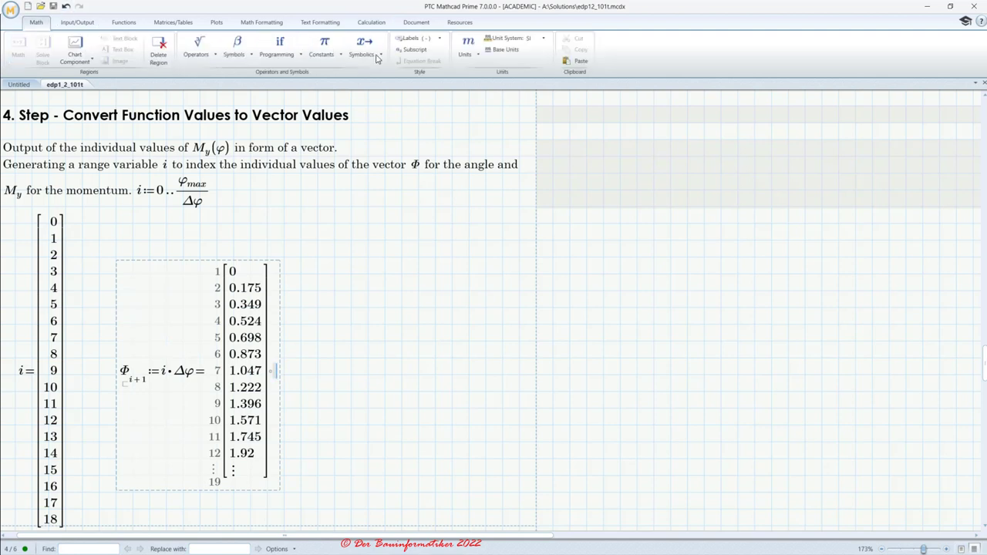
click(477, 54)
click(481, 128)
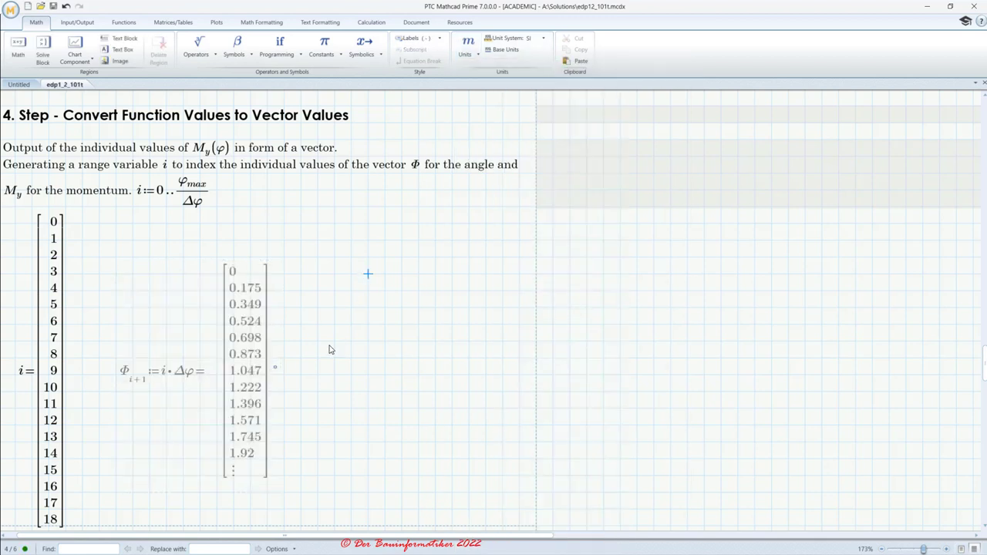
Expand the Φ result so that all of its elements are displayed
drag(337, 342, 268, 318)
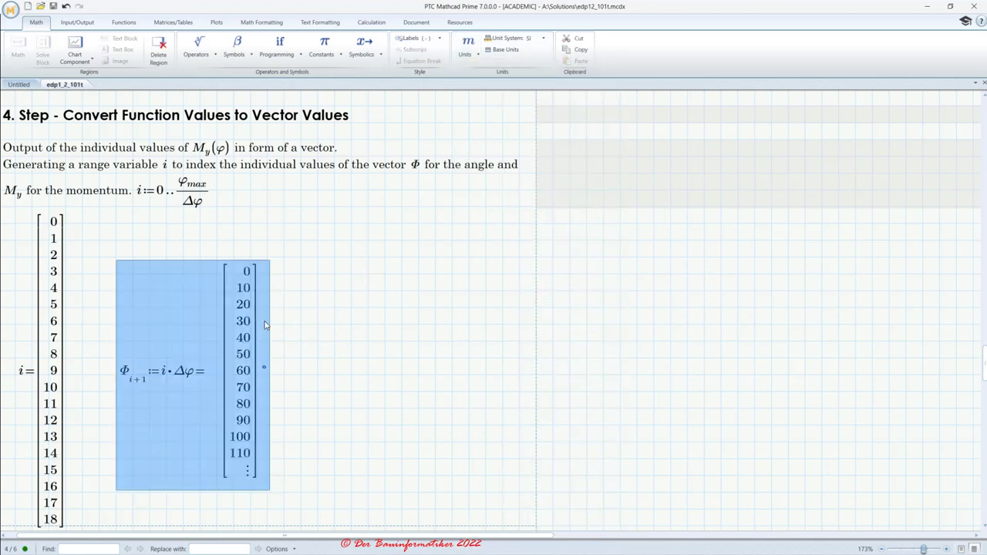
drag(243, 488, 231, 513)
click(300, 298)
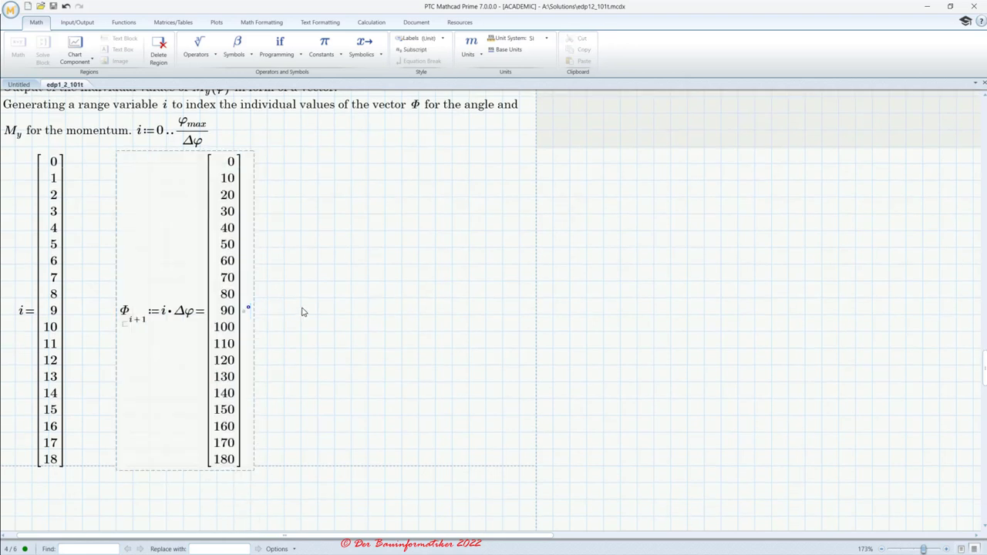
Insert a math region with lowercase Greek φ to the right of the Φ vector and evaluate it
click(301, 315)
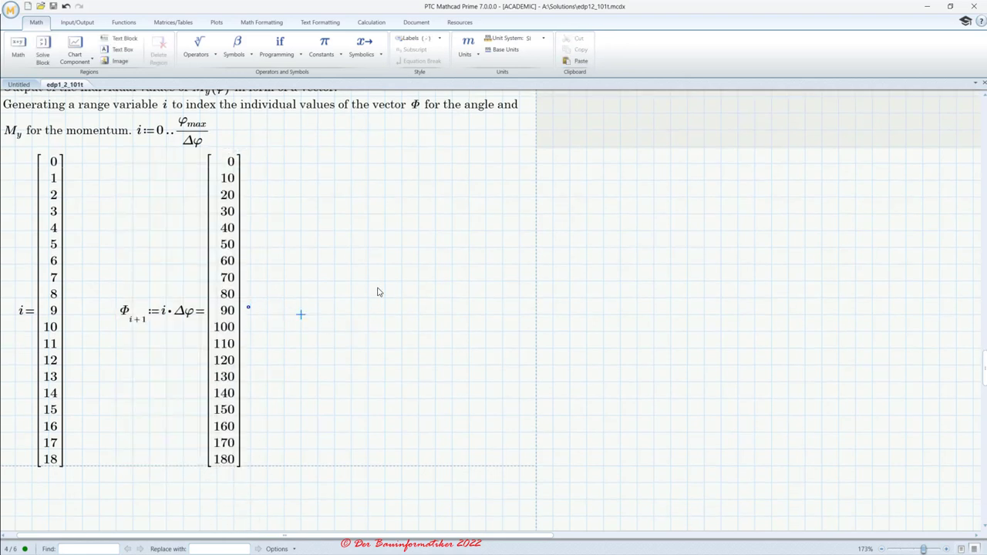
text(j)
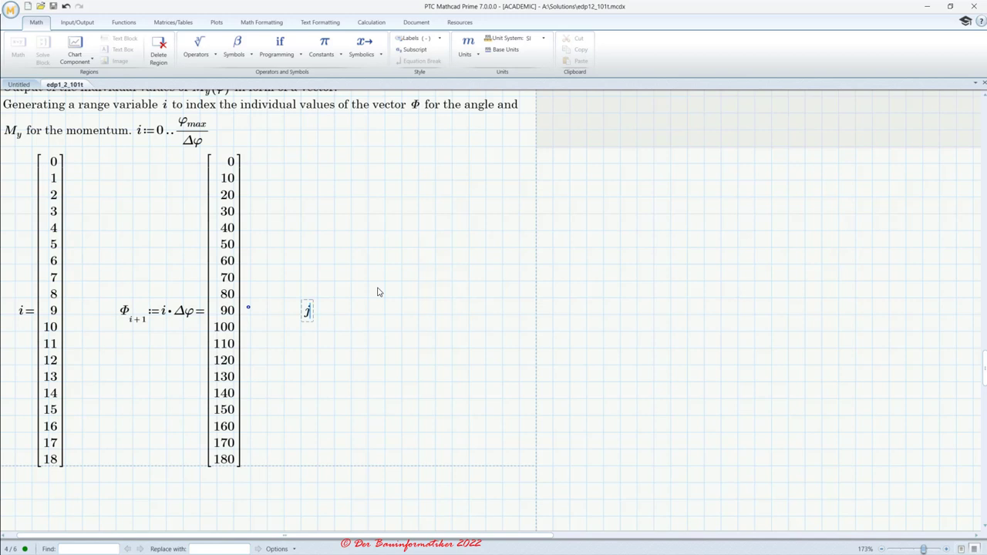
key(ctrl+g)
text(=)
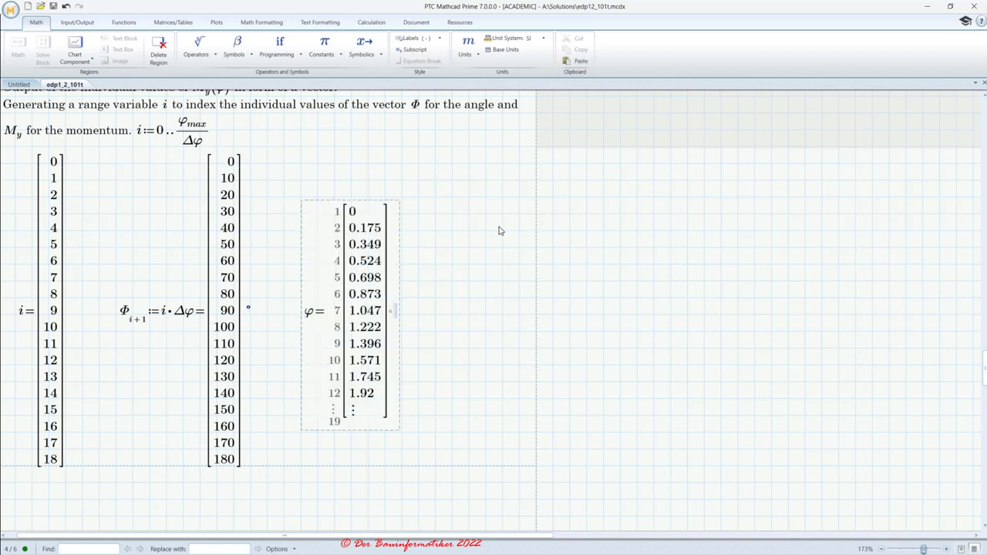
Expand the φ result to show all its elements and display it in degrees (°)
click(467, 47)
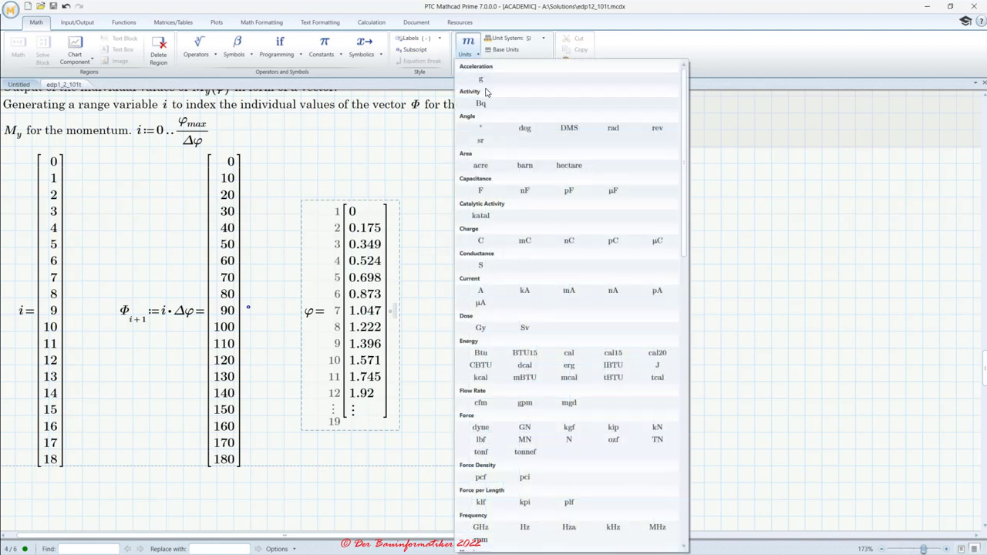
click(480, 127)
drag(361, 420, 357, 491)
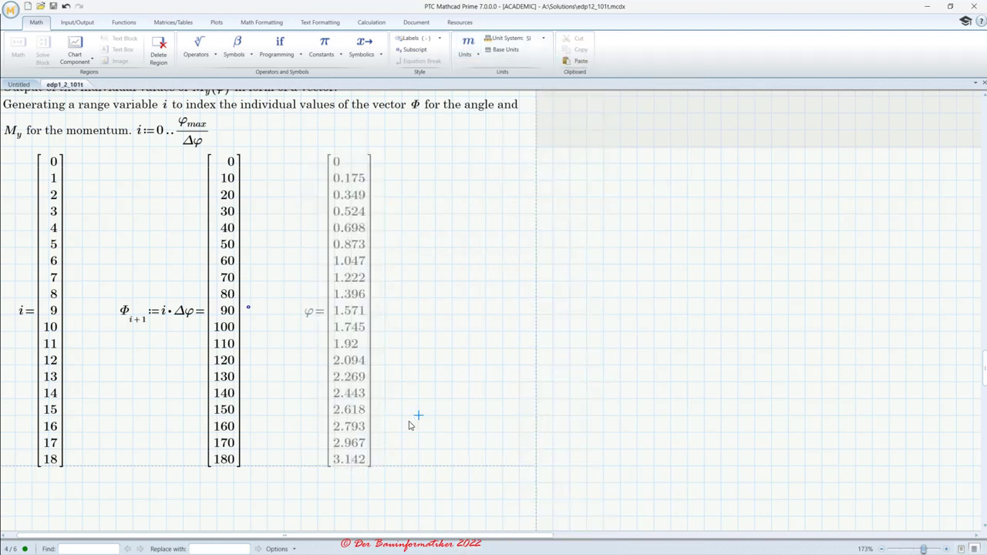
click(414, 417)
click(378, 311)
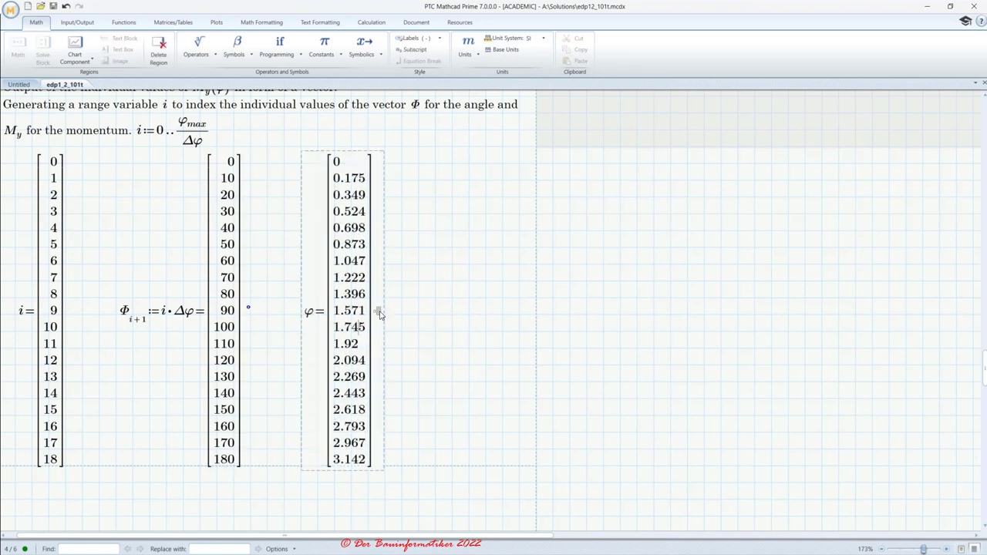
click(469, 50)
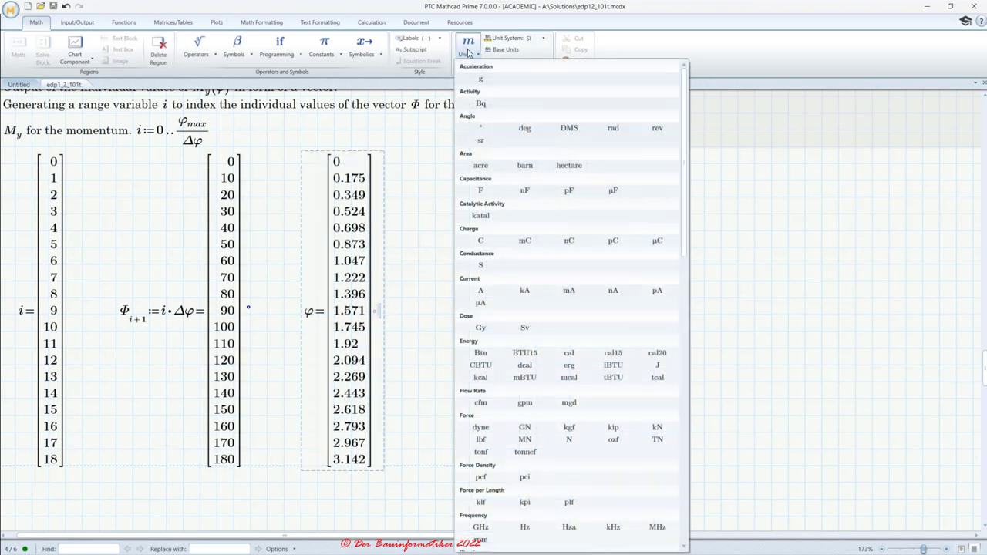
click(481, 128)
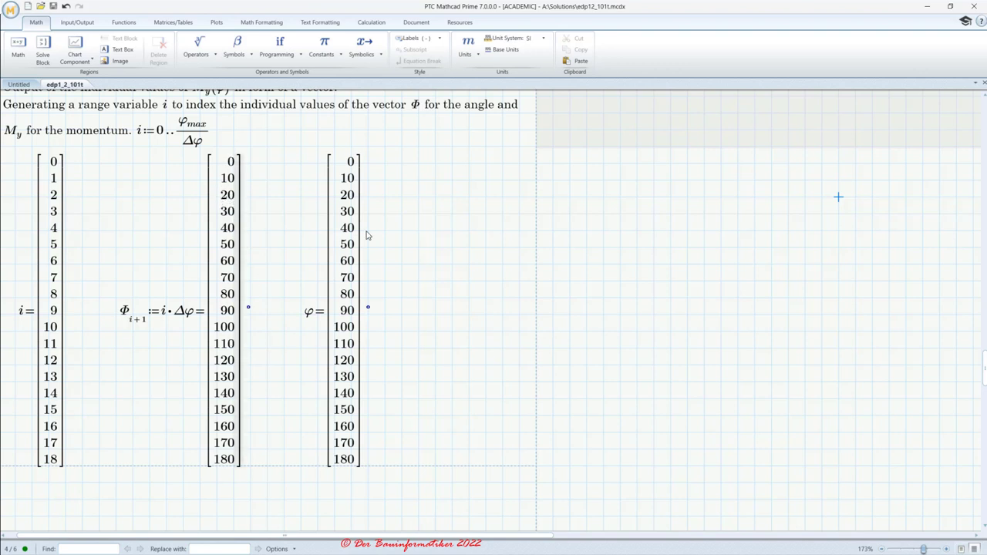
Evaluate the third element of the Φ vector in a new math region beside the φ result using matrix index 3
click(452, 282)
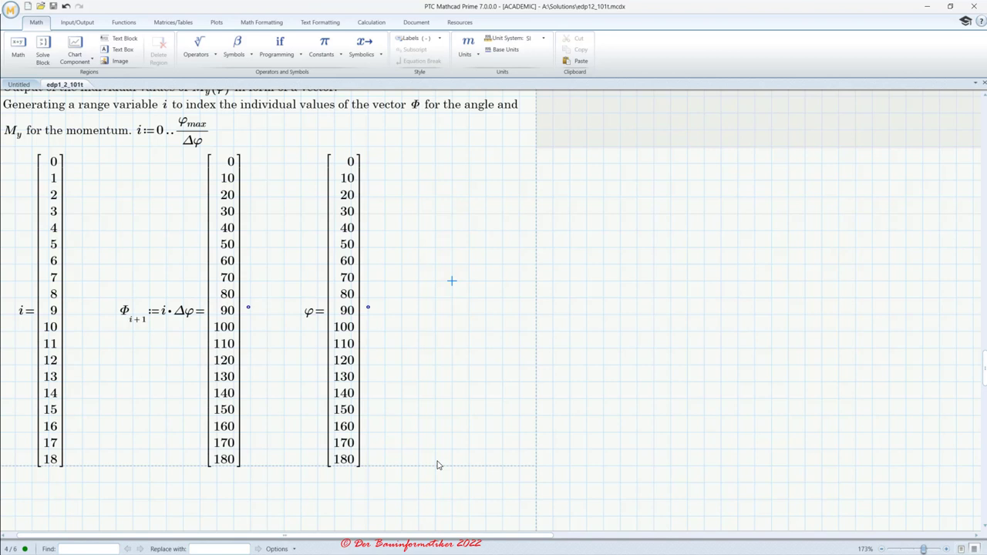
click(199, 47)
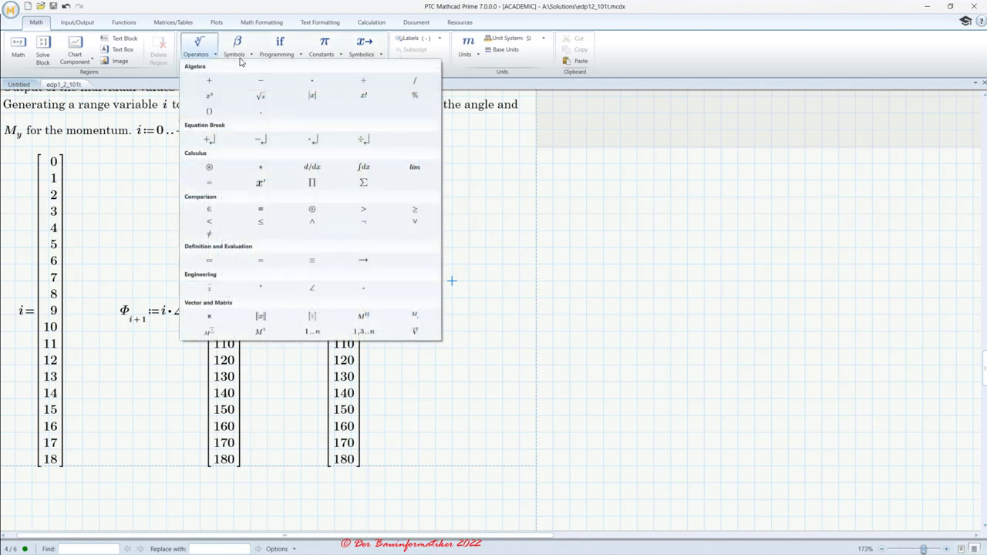
click(234, 48)
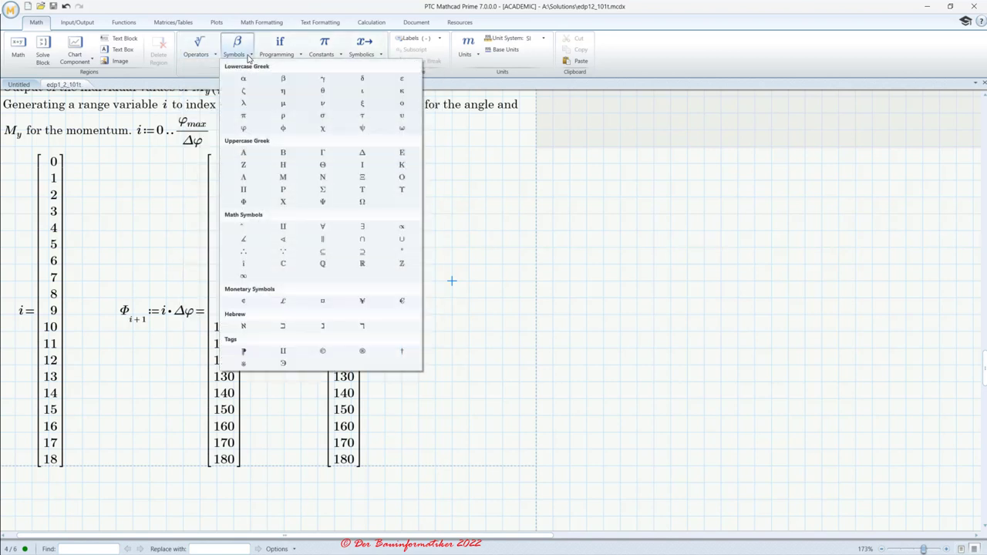
click(243, 203)
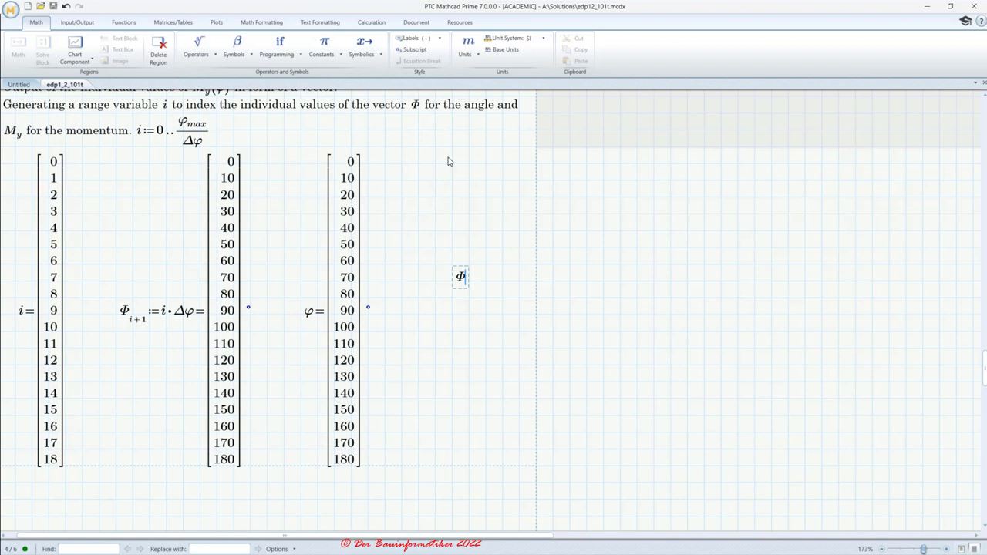
click(197, 48)
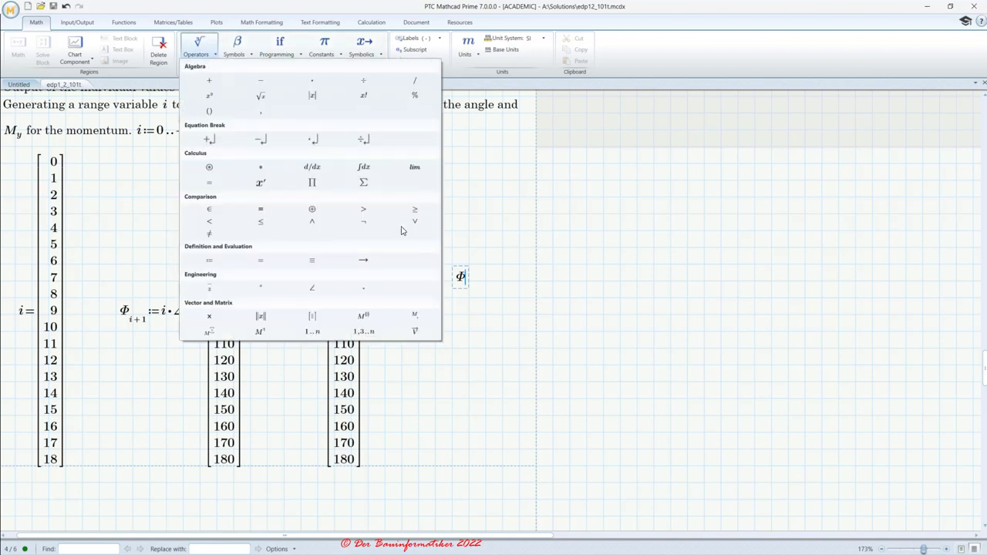
click(415, 316)
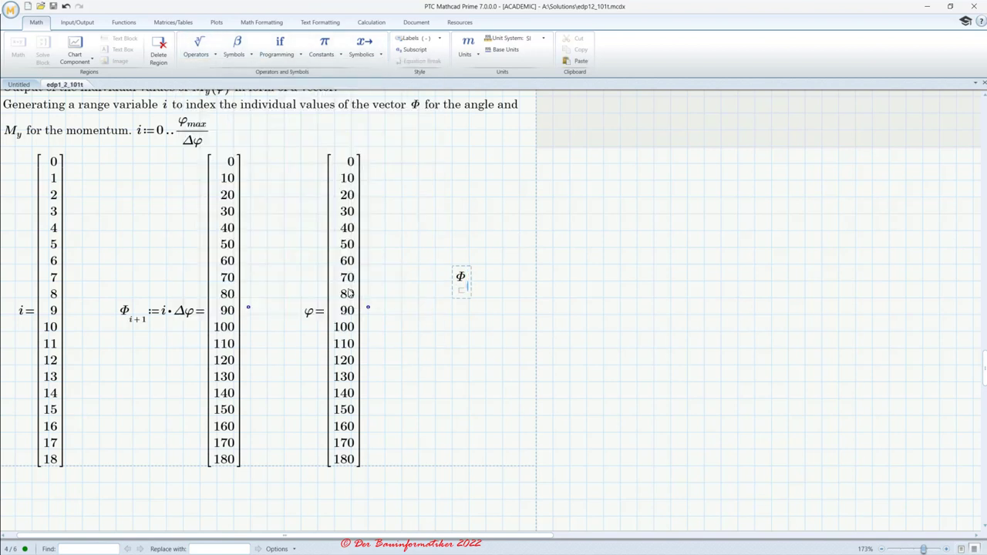
text(3 =)
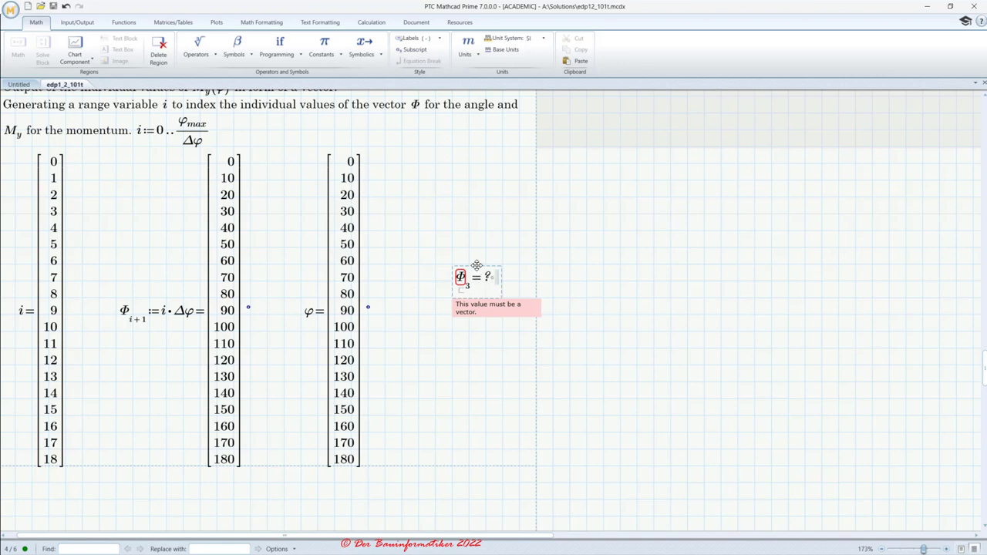
Align the Φ element 3 region with the vector definitions and display its result in degrees (°)
drag(476, 263, 435, 296)
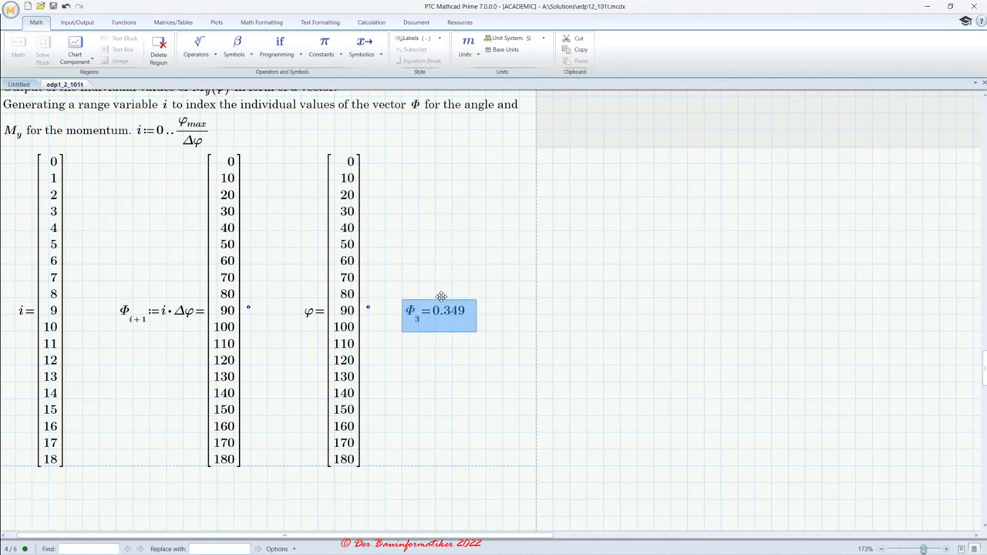
click(468, 315)
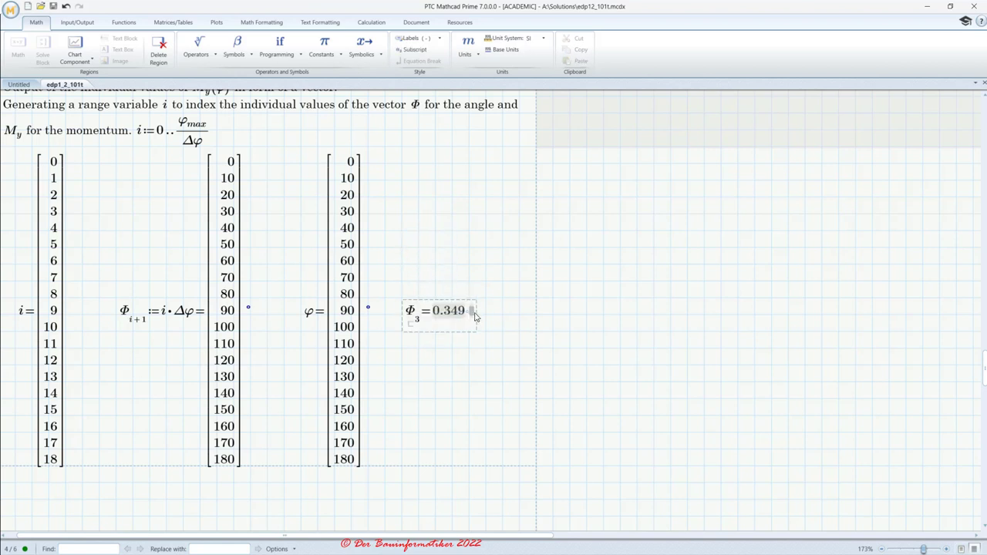
click(466, 54)
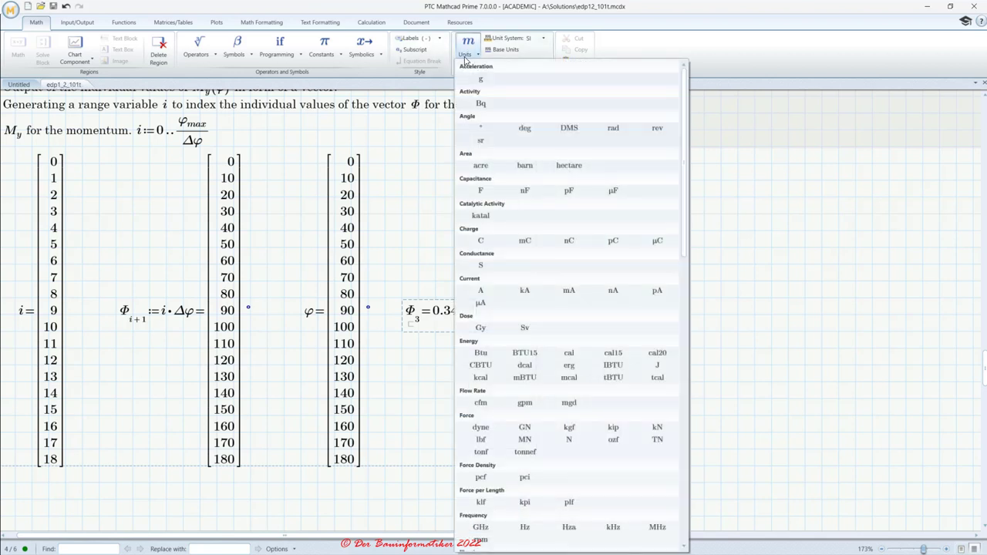
click(480, 131)
click(720, 230)
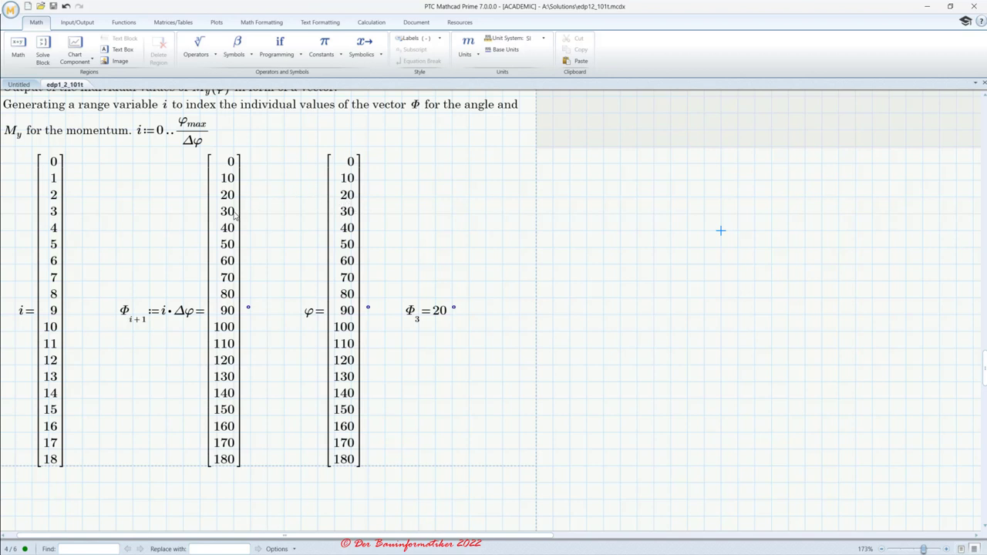
Try to evaluate φ with matrix index 3 in a new math region below the Φ element
click(419, 365)
text(f)
key(ctrl+g)
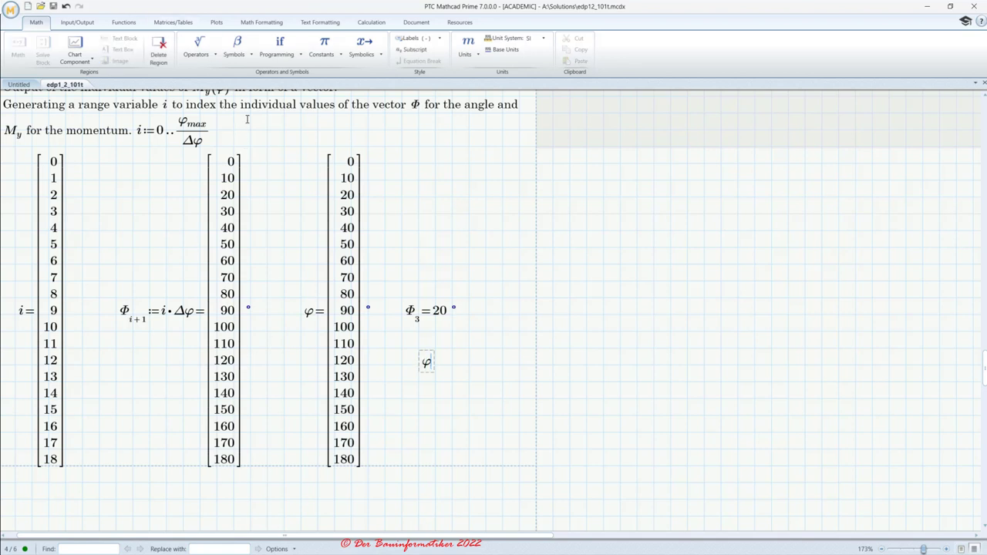
click(205, 58)
click(415, 318)
text(1)
key(BackSpace)
text(3 =)
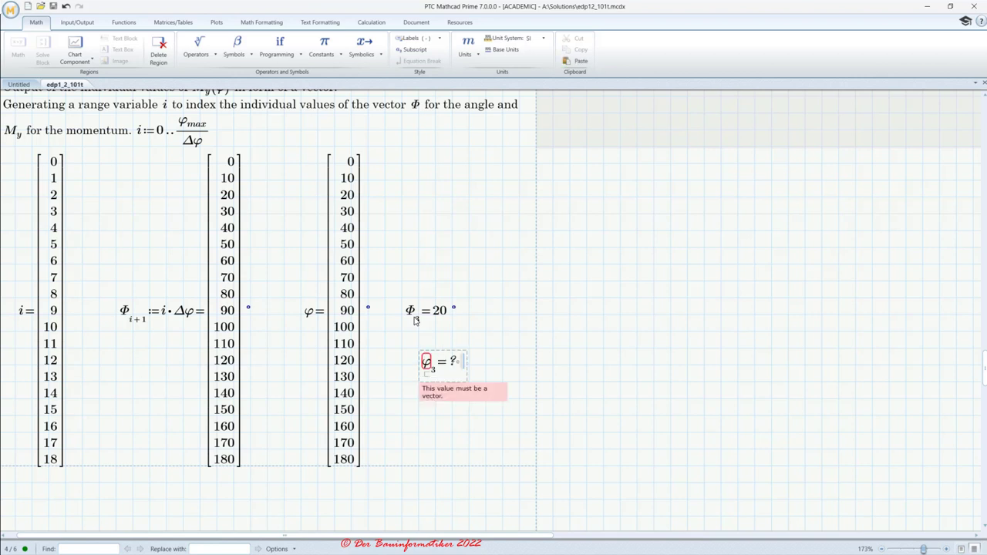
Delete the two trial evaluations of φ and Φ with index 3
click(487, 351)
drag(421, 346, 472, 381)
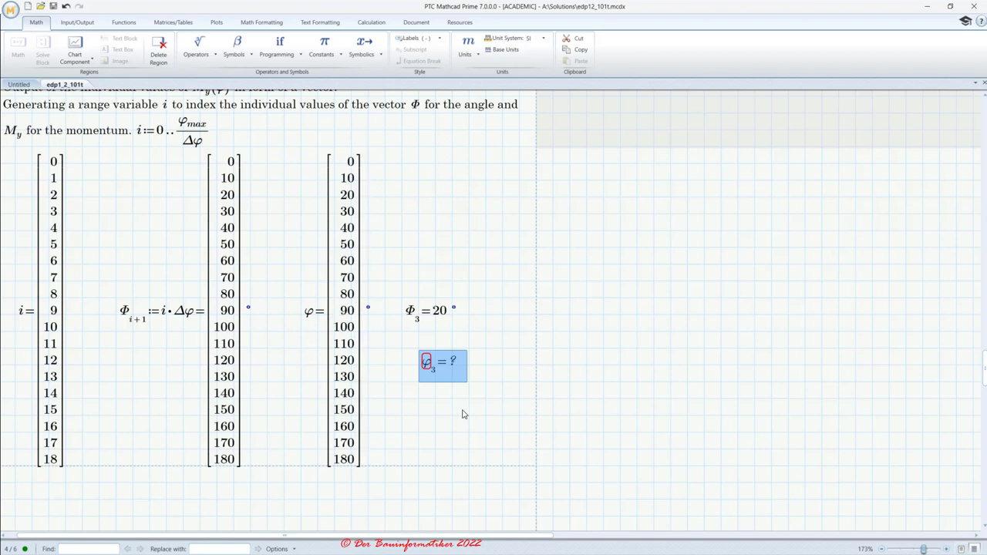
key(Delete)
drag(467, 364, 419, 293)
key(Delete)
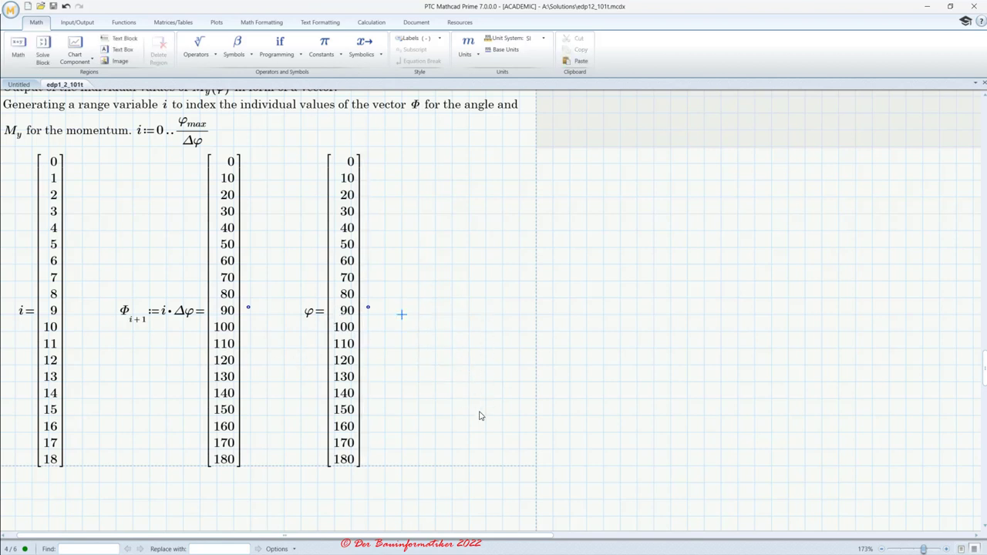
Move the φ result vector out of the page area, to the right of the page margin
click(358, 252)
drag(359, 252, 428, 254)
drag(590, 261, 740, 265)
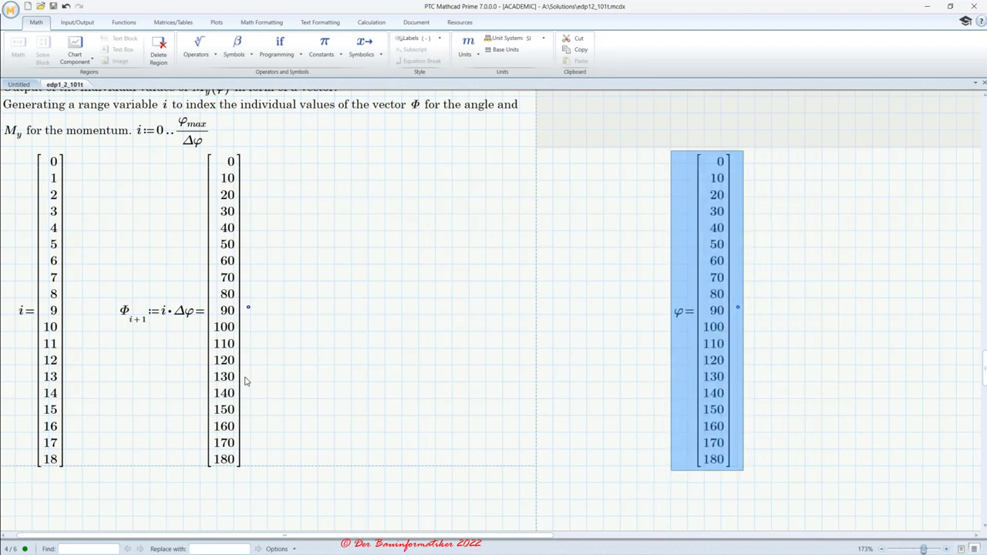
Start defining VM beside the Φ vector as the function M_y with an empty argument
click(317, 314)
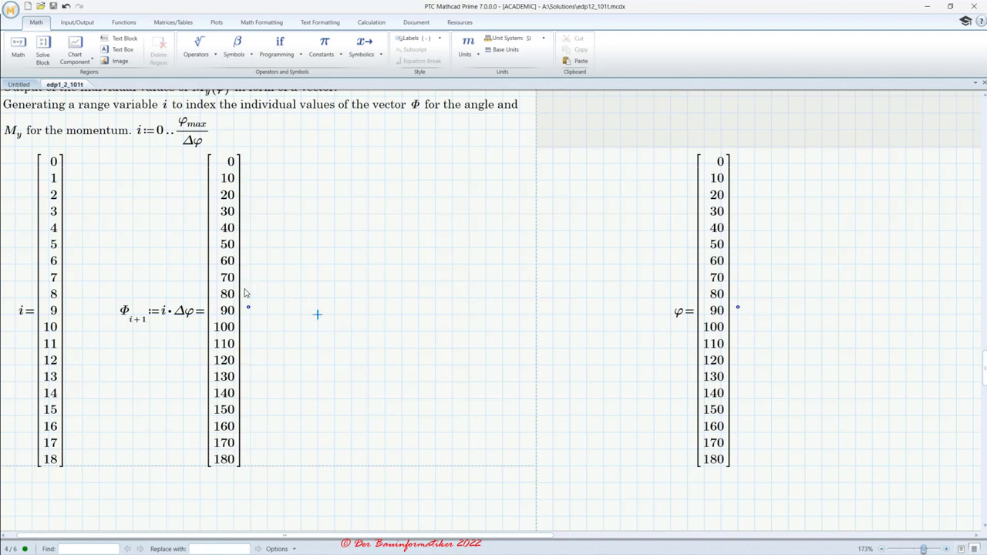
text(VM)
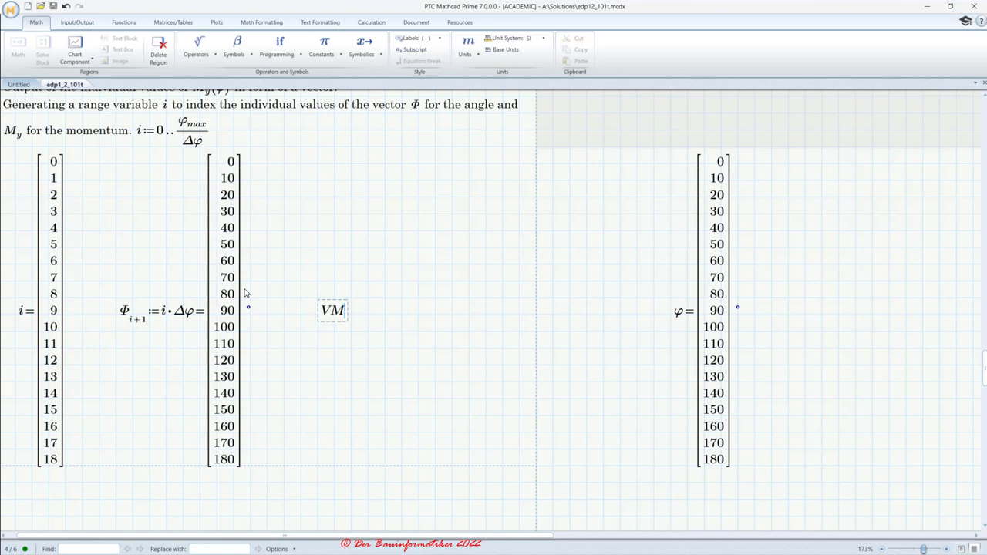
text(=)
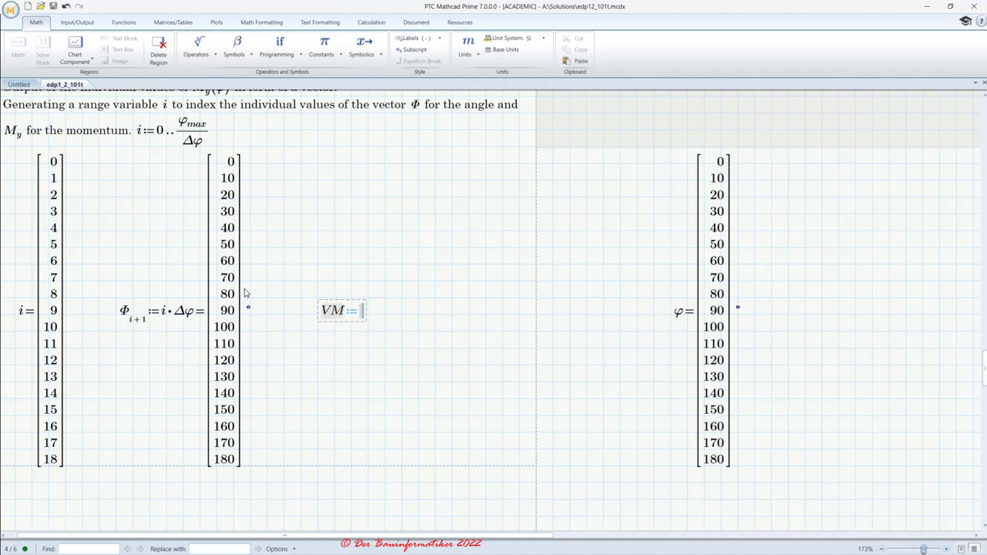
text(:M.y)
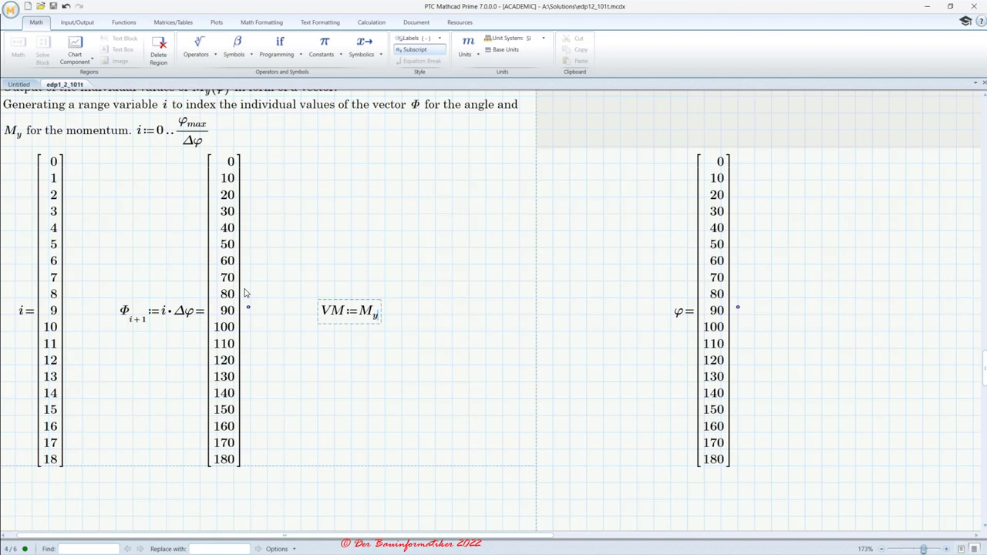
text(()
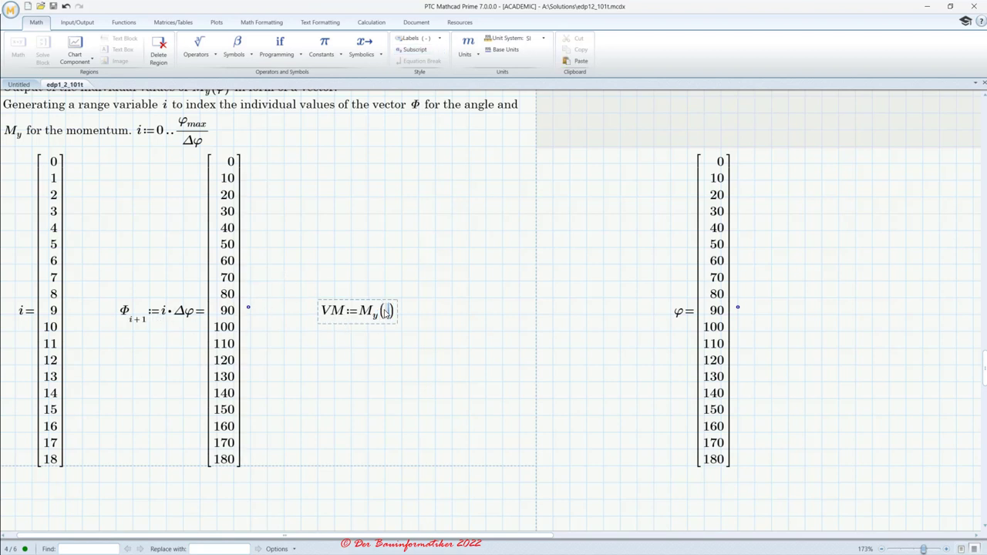
Complete the VM definition by copying Φ into the argument of M_y, and evaluate it
click(128, 314)
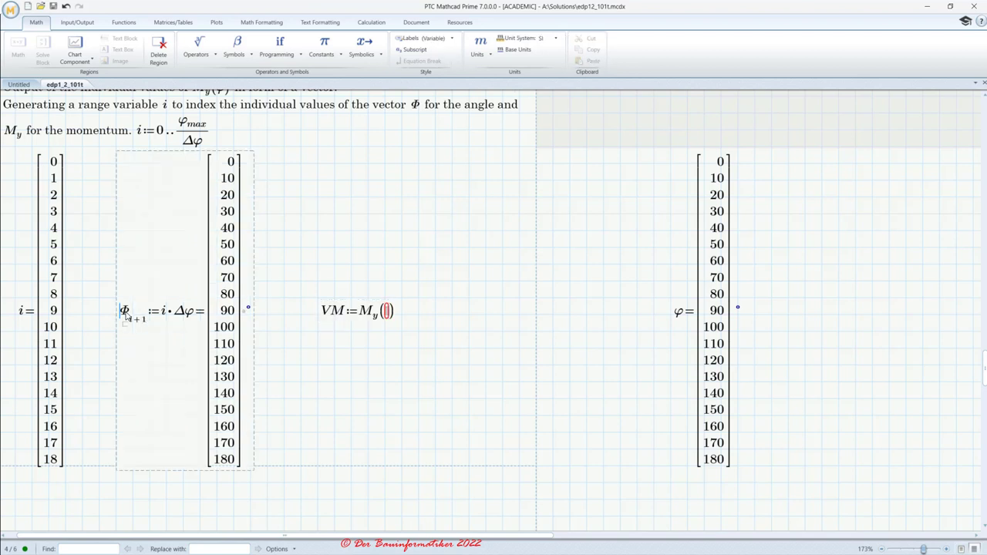
drag(128, 315, 147, 324)
key(ctrl+c)
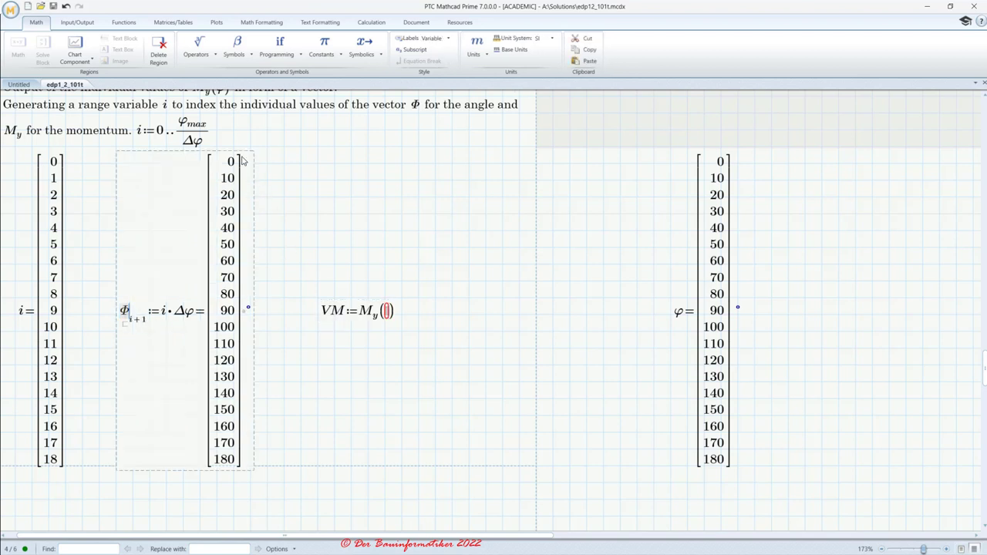
click(388, 310)
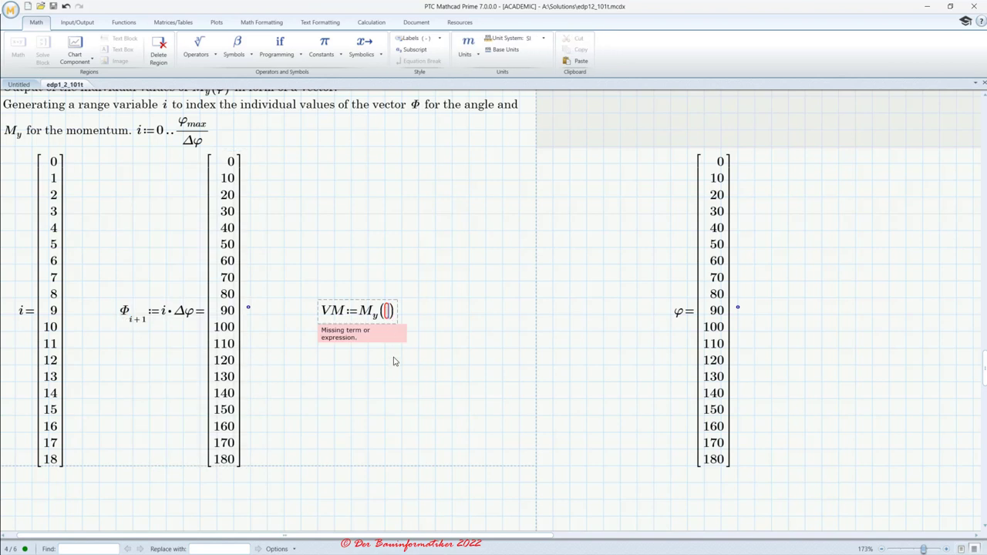
key(ctrl+v)
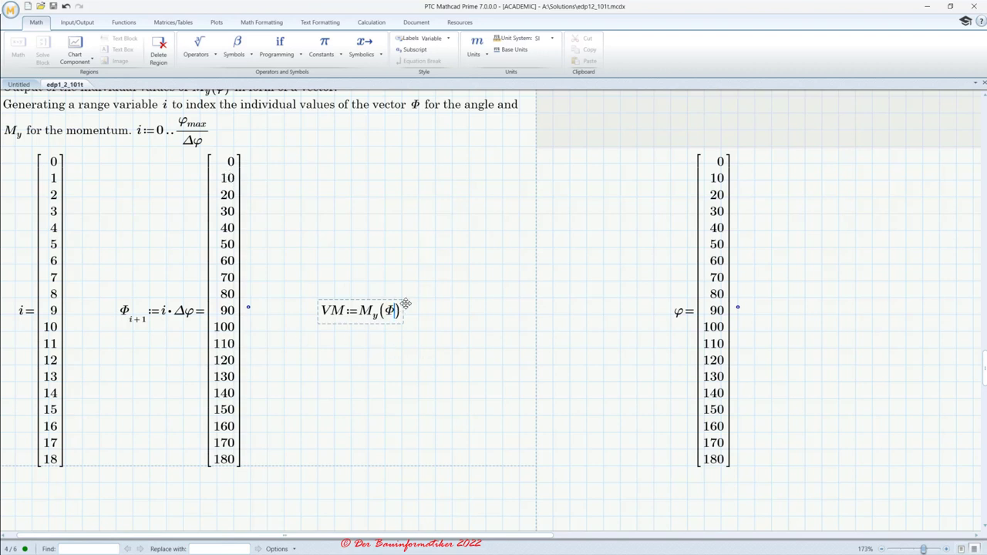
text(=)
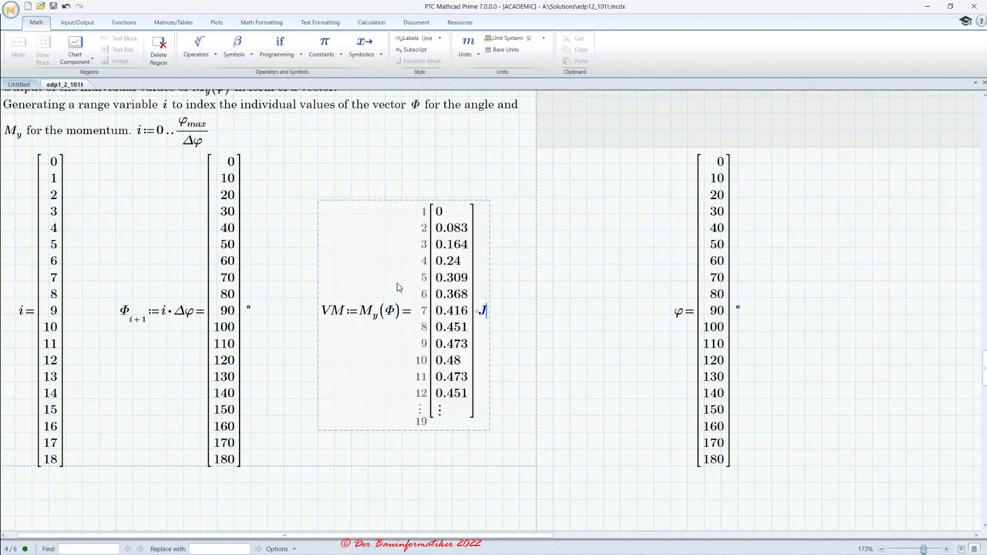
Show the VM result in N·cm and extend its vector display to include all 19 elements
key(BackSpace)
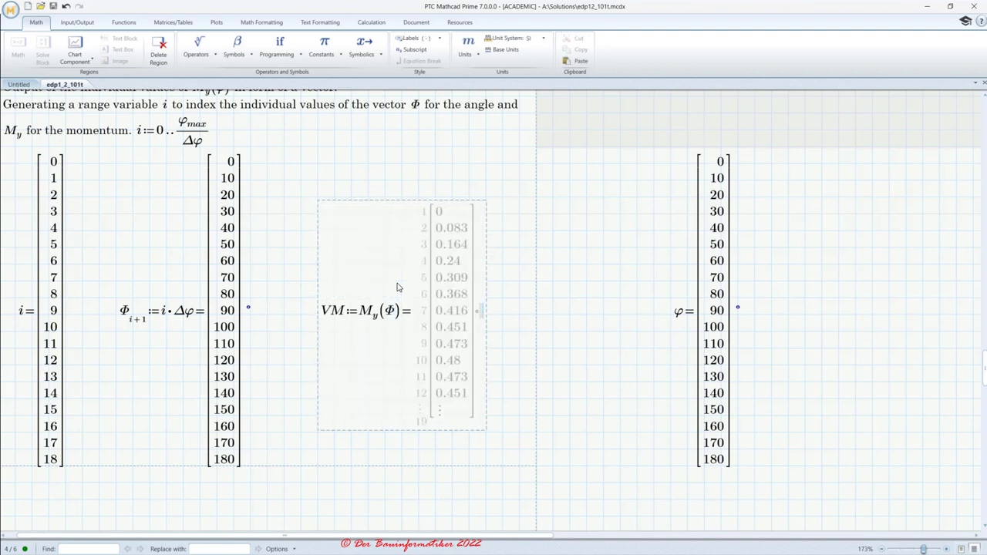
text(N)
text(*cm)
click(601, 236)
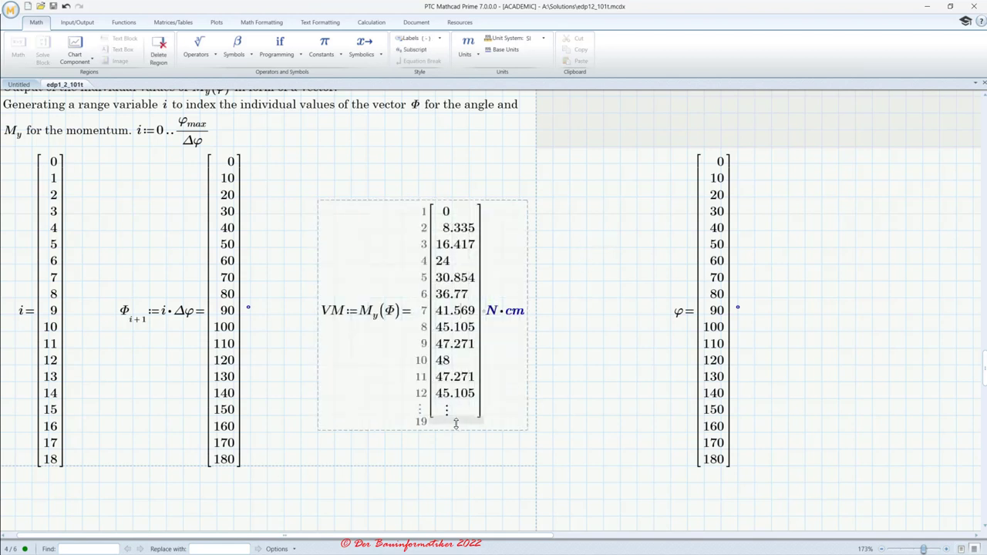
drag(456, 435, 445, 494)
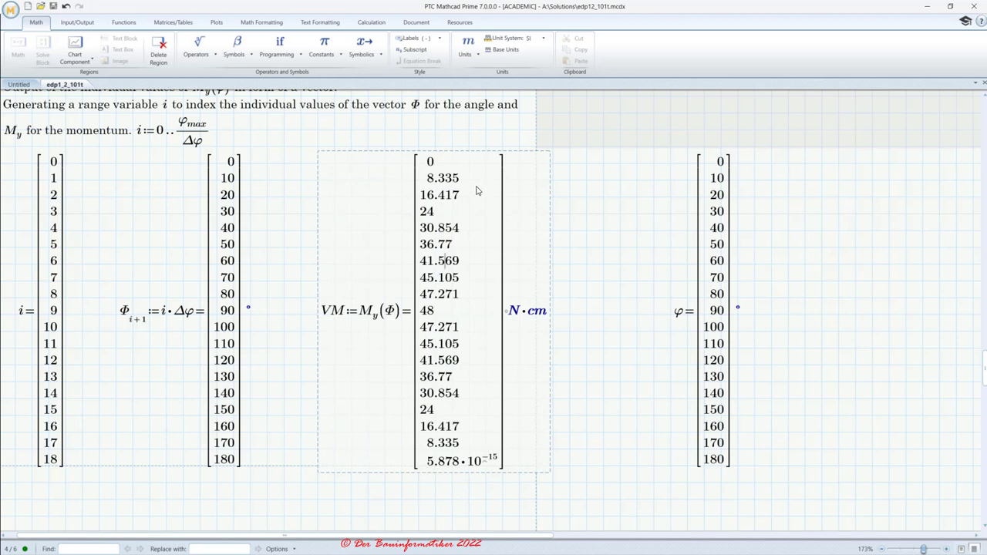
Set the number format of the VM result vector to Decimal
click(320, 23)
click(263, 22)
click(162, 41)
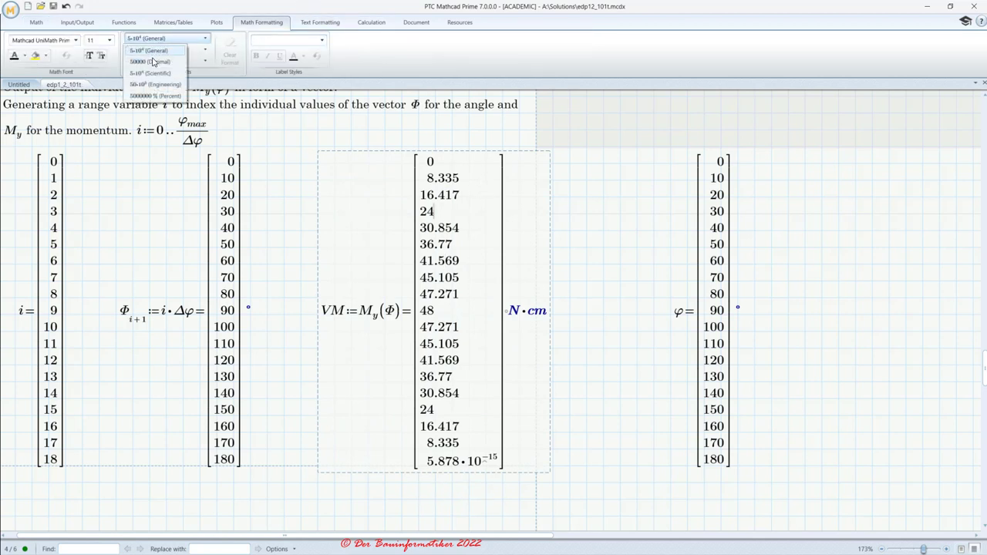
click(154, 61)
click(640, 205)
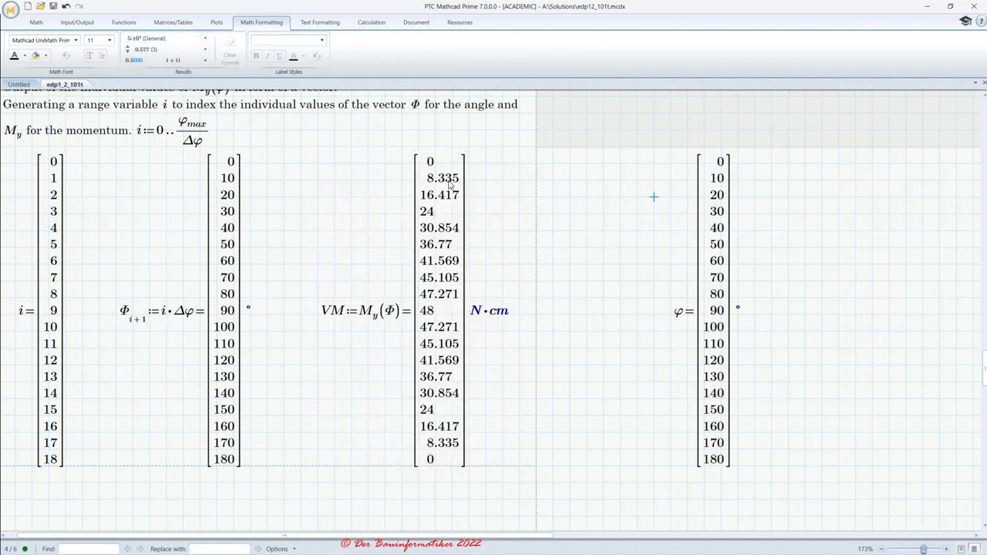
Evaluate M_y(φ) in a new math region and place it between the VM and φ result vectors
click(569, 314)
text(M)
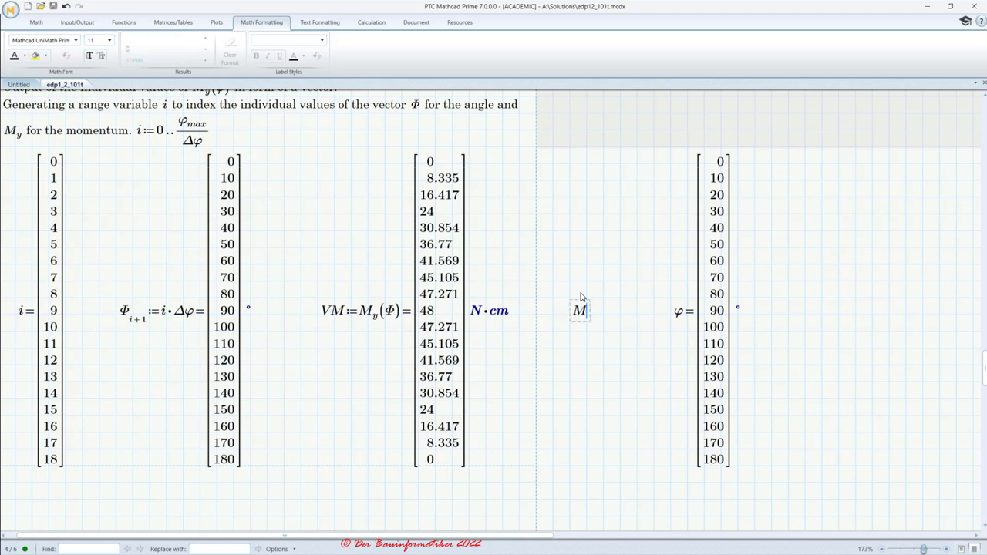
text(.y)
text(()
text(f)
key(ctrl+g)
text(=)
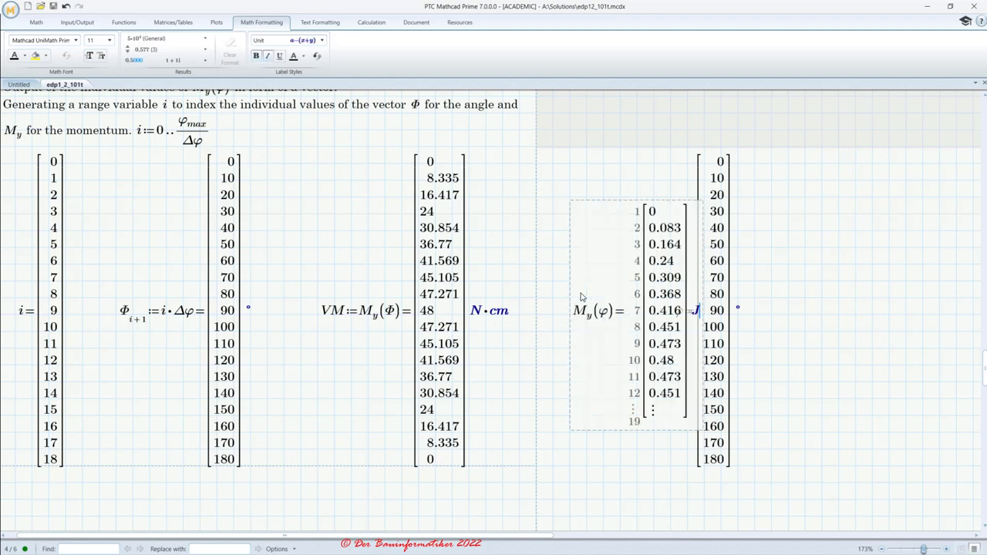
drag(594, 202, 543, 202)
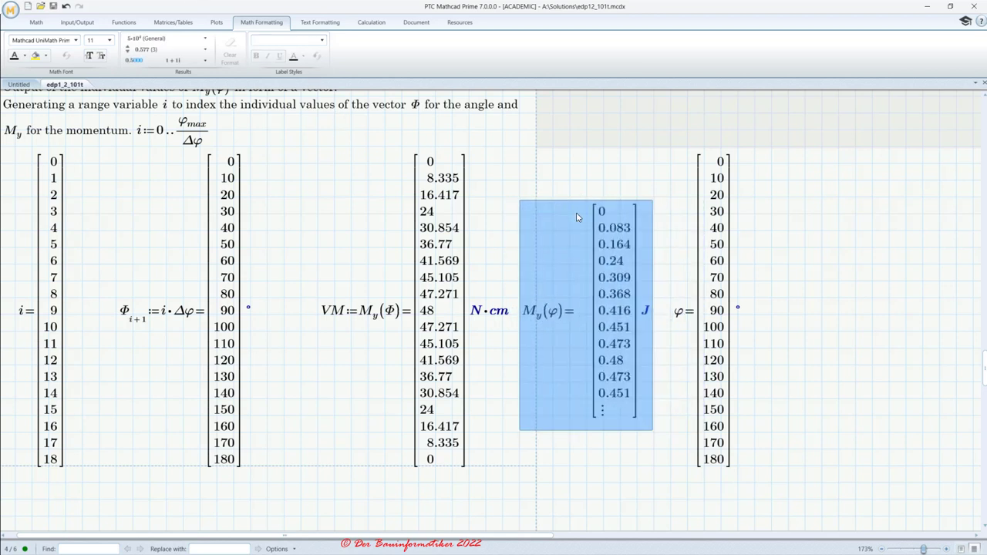
click(739, 285)
Set the result unit of the M_y(φ) vector to N·cm
click(646, 310)
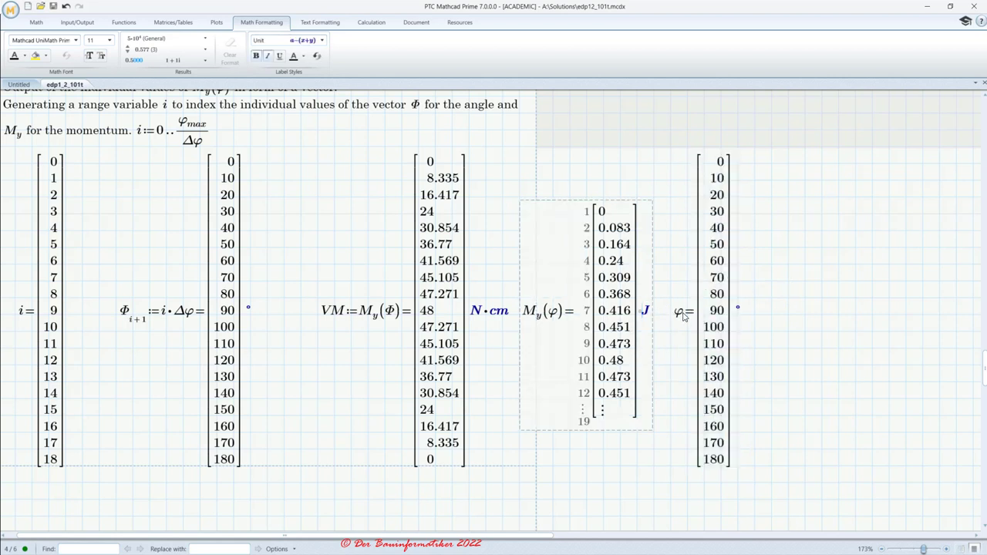
text(N*cm)
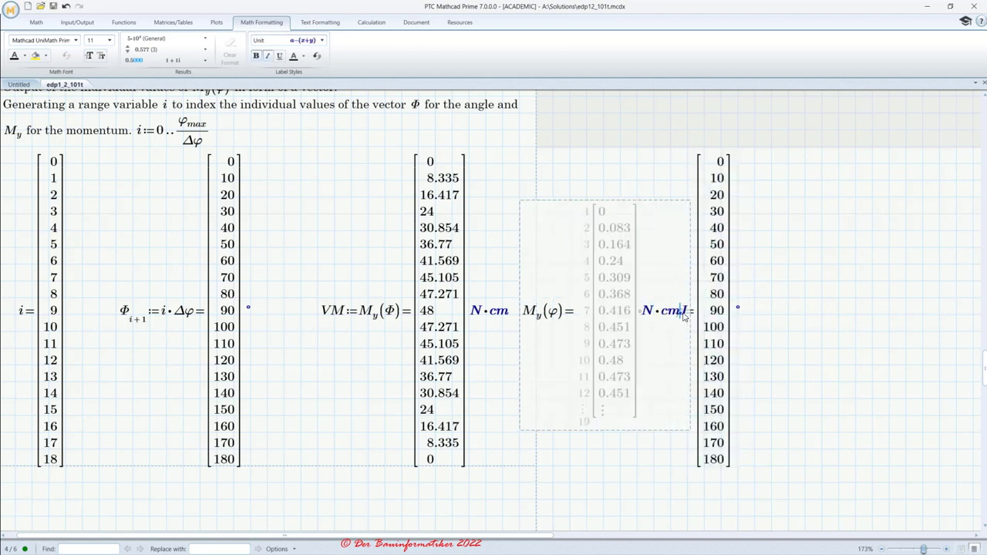
click(792, 227)
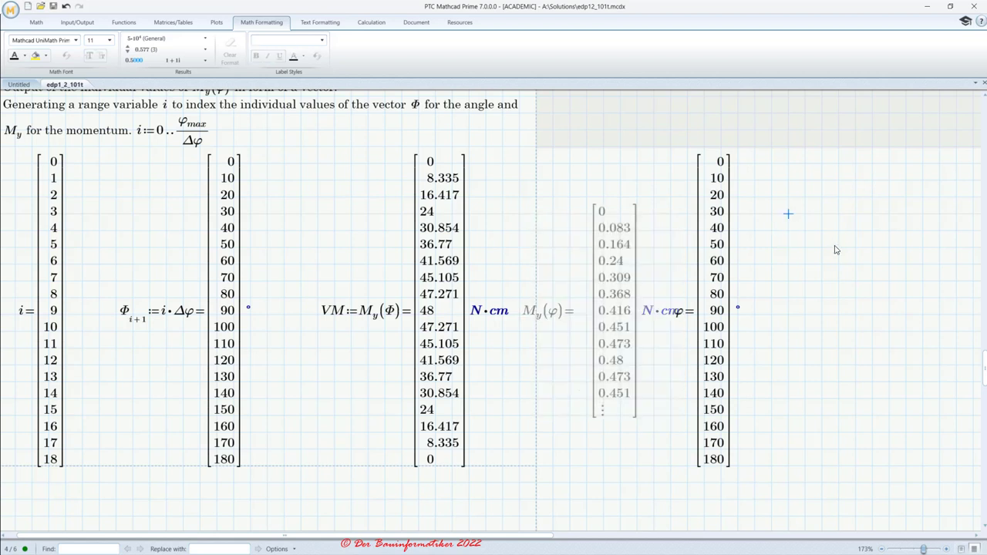
Move the φ result vector to the right, clear of the M_y(φ) result
drag(821, 265, 696, 219)
key(Right)
key(Right)
key(Right)
key(Right)
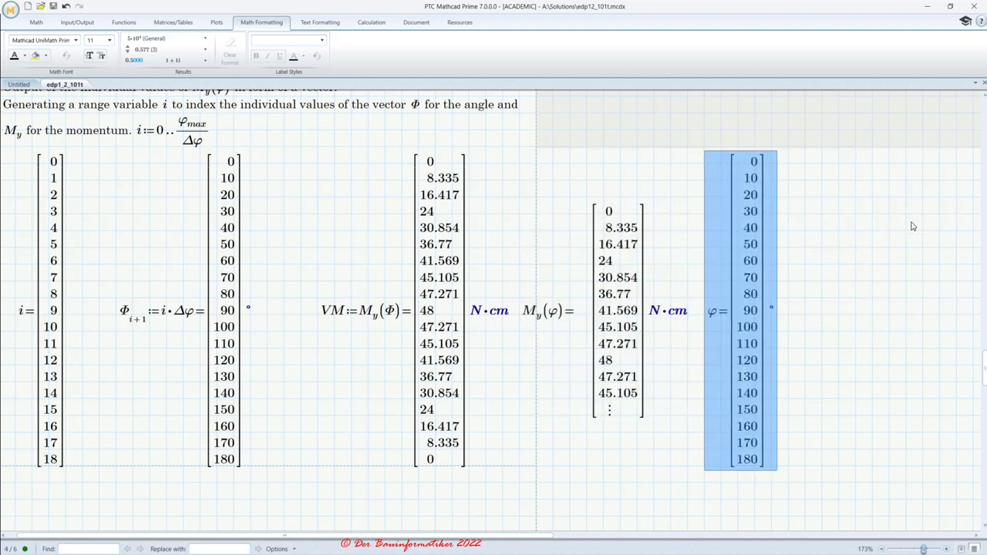
click(907, 217)
Extend the M_y(φ) result to show all its elements and shift the φ vector further right to make room
mouse_move(621, 417)
drag(621, 417, 609, 489)
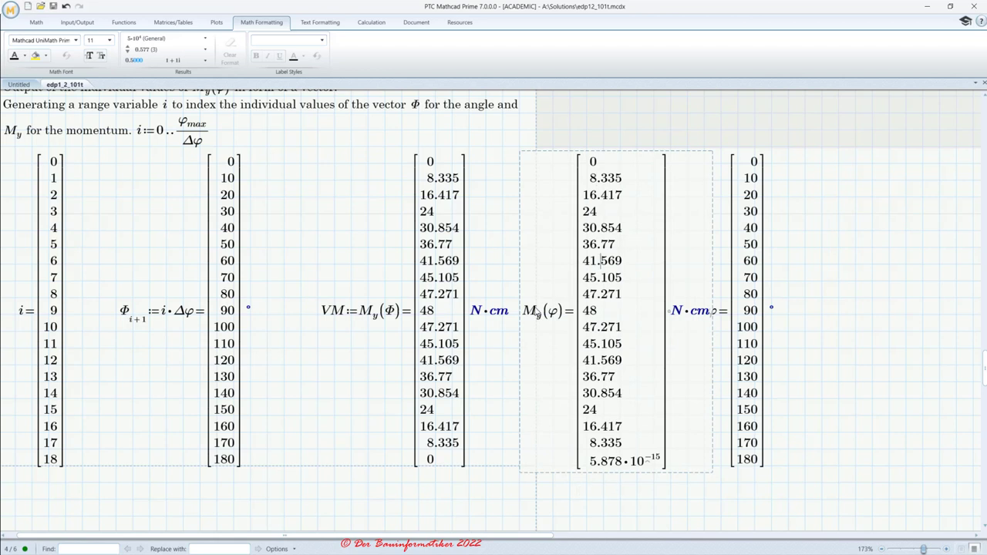
click(441, 330)
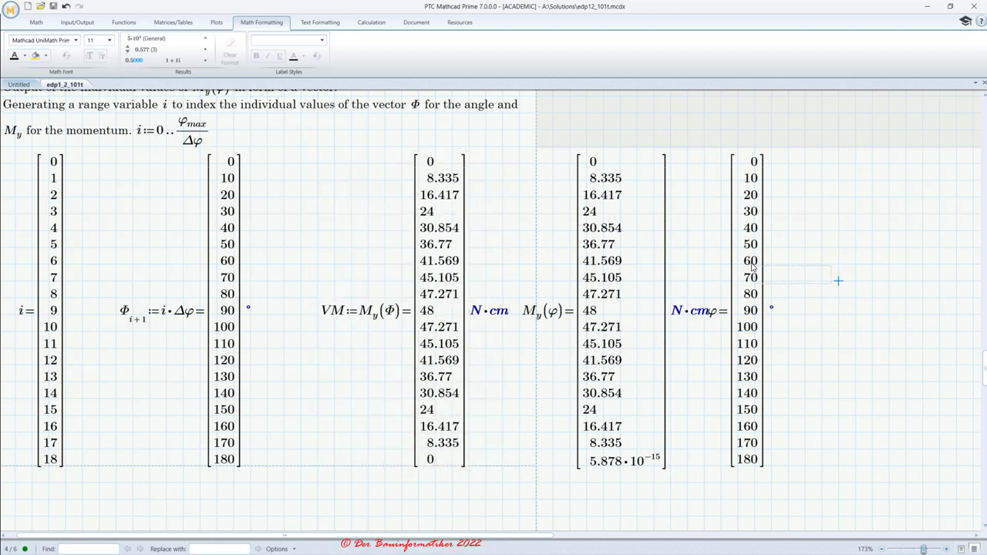
drag(838, 280, 804, 282)
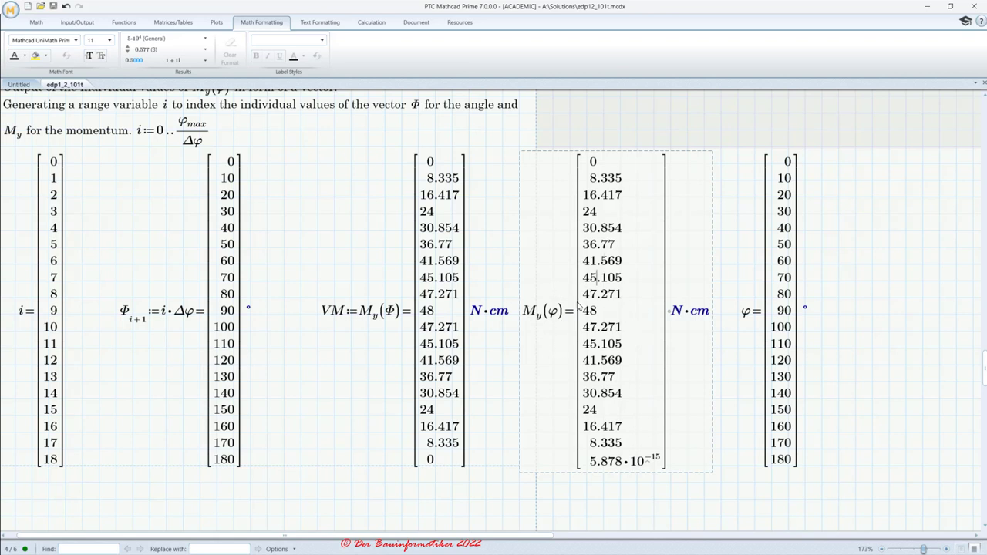
Evaluate M_y(π/2) in a new math region to the right of the φ vector, with the result in N·cm
click(838, 399)
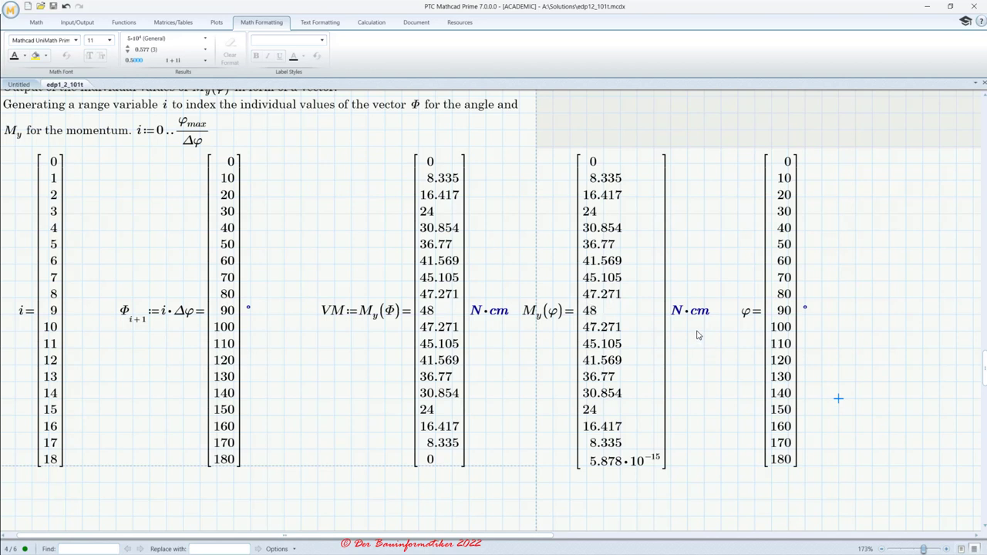
text(M)
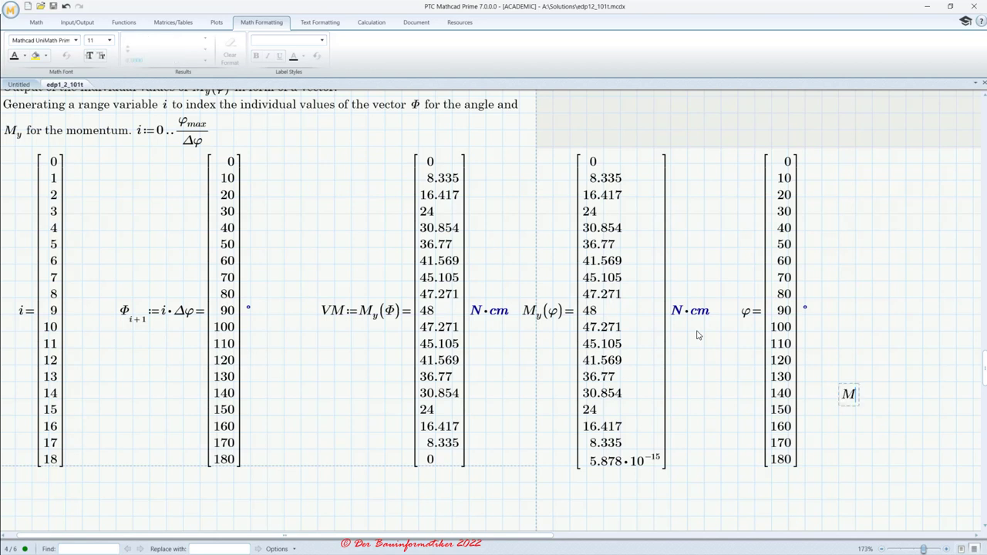
text(.y)
text(()
click(36, 23)
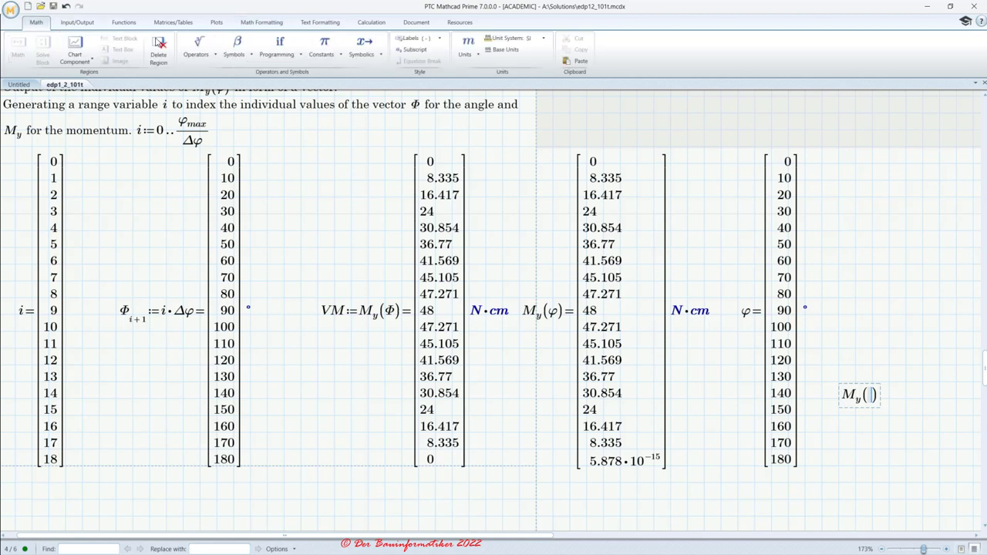
click(338, 55)
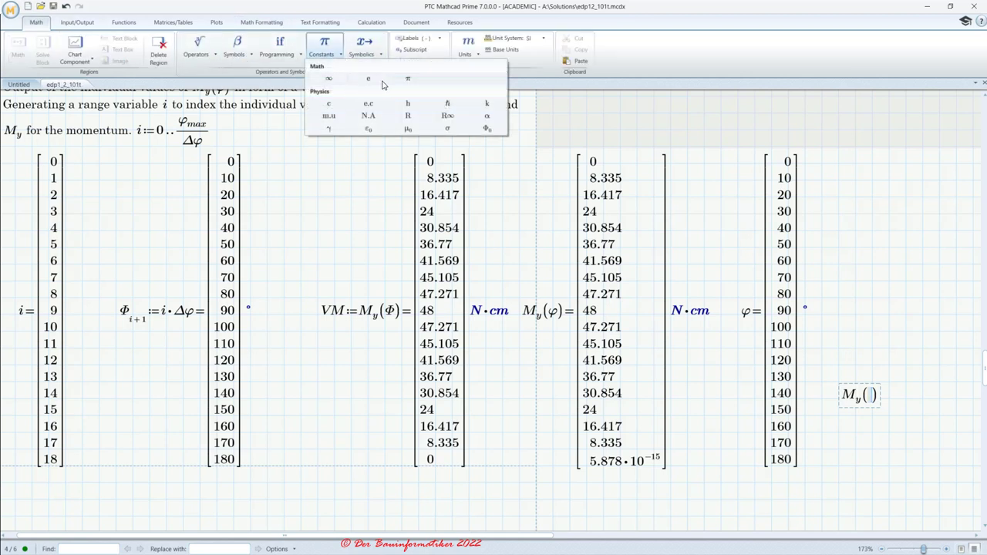
click(408, 78)
text(/2=)
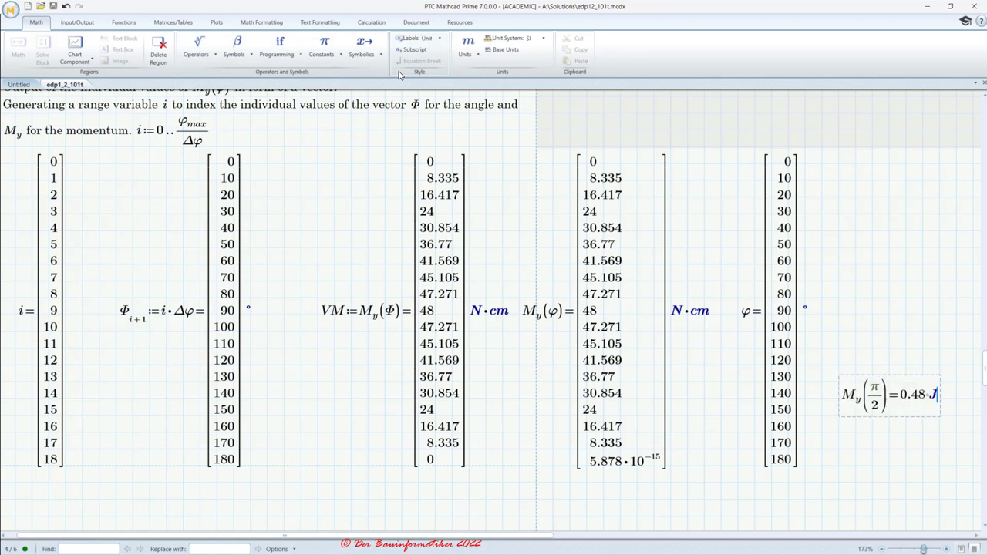
key(BackSpace)
text(N*cm)
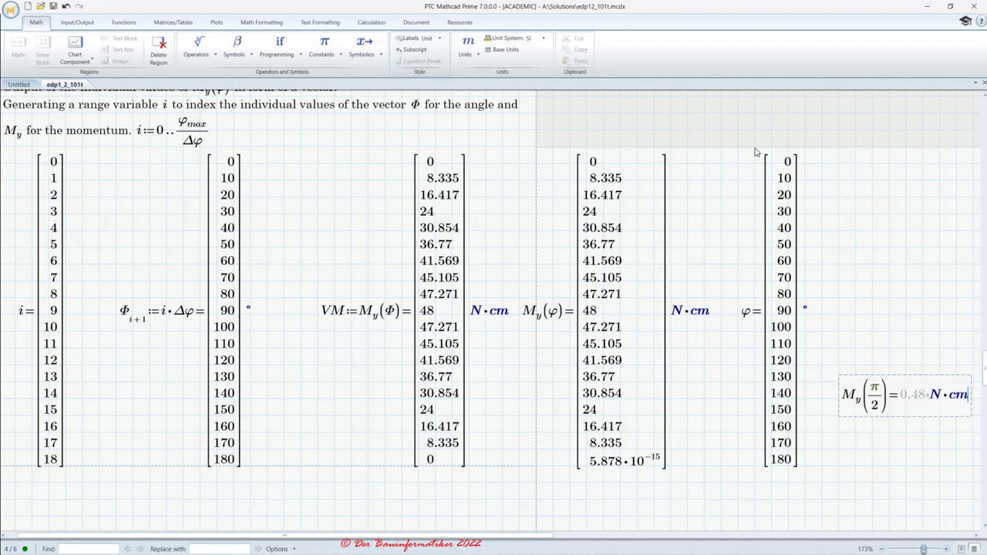
click(939, 297)
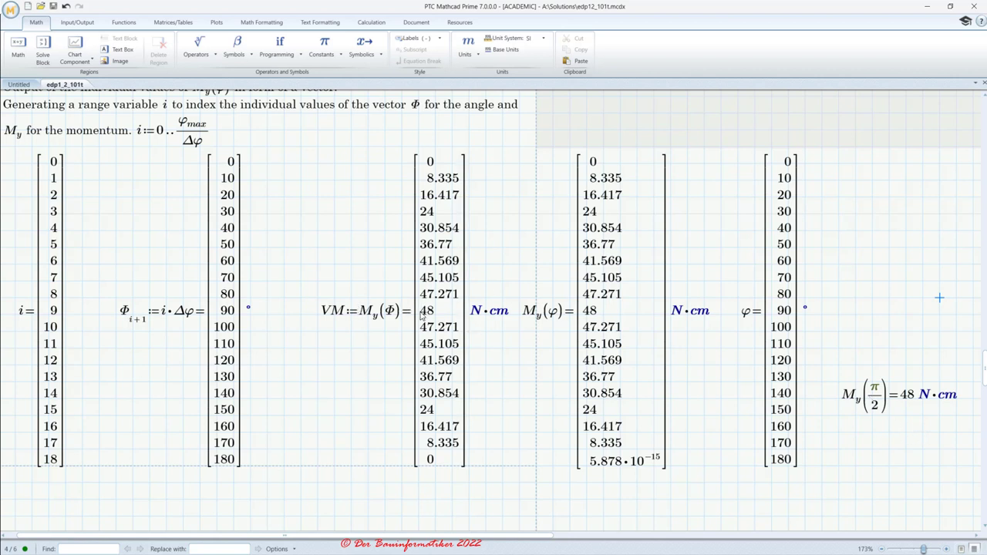
Evaluate VM with matrix index 9 in a new math region below the M_y(π/2) result
click(840, 434)
click(329, 316)
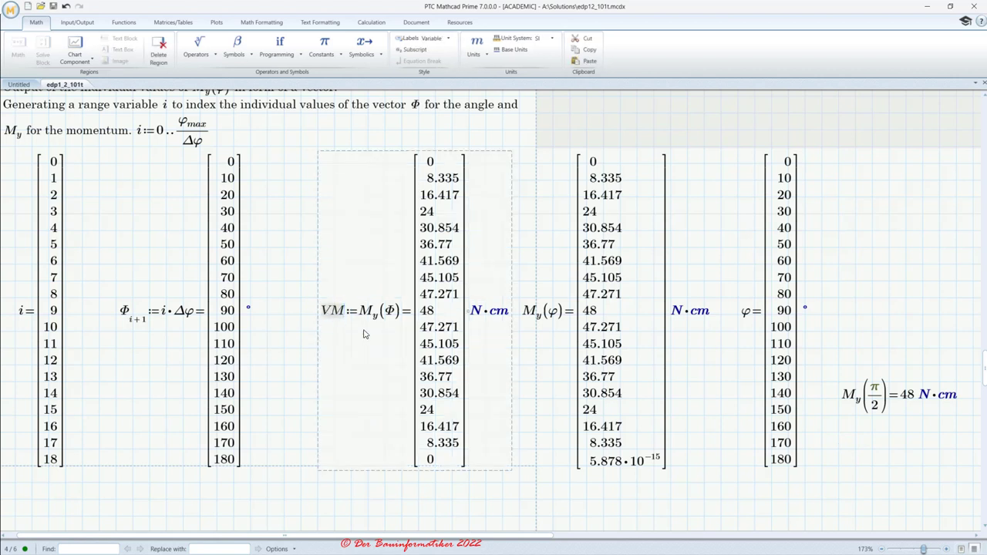
click(846, 444)
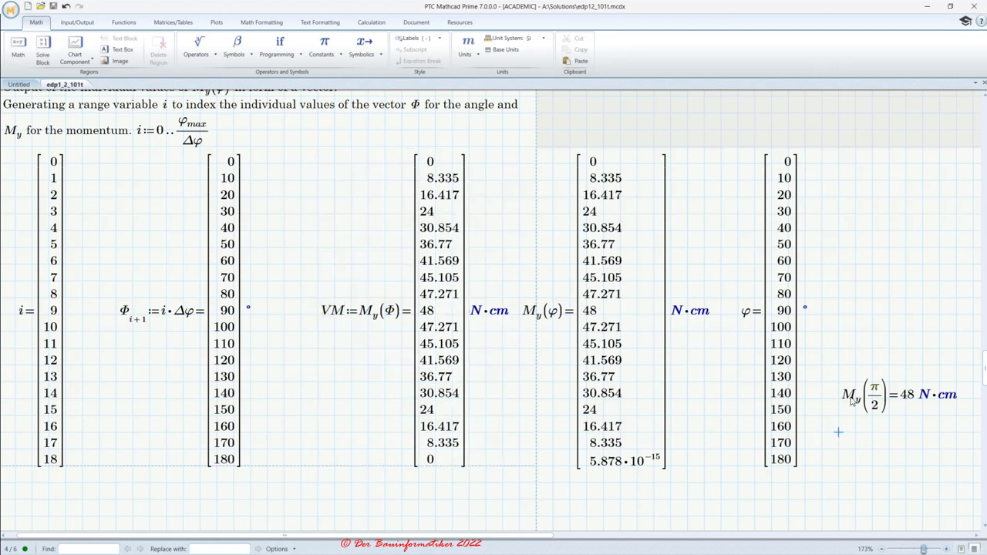
text(VM)
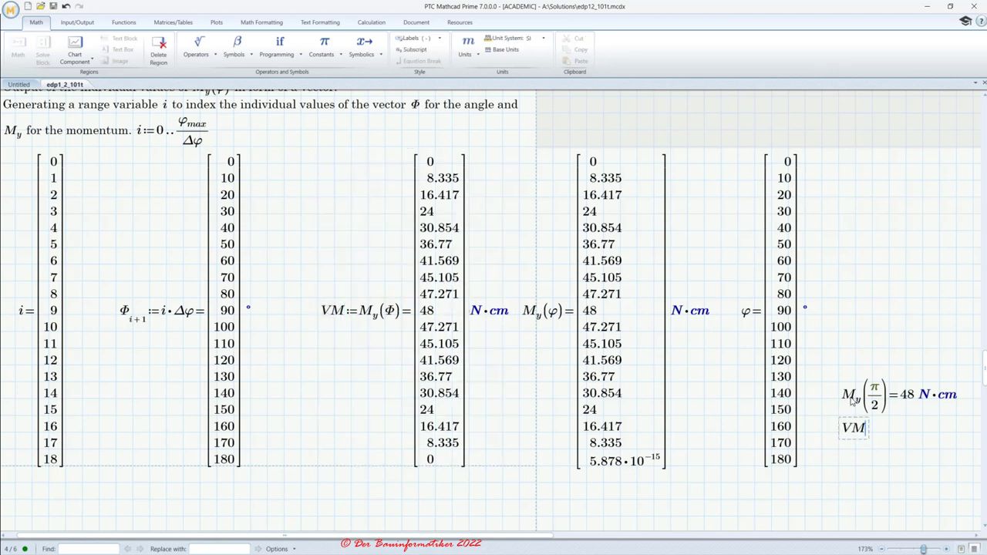
key(ctrl+minus)
key(BackSpace)
text(M)
click(205, 54)
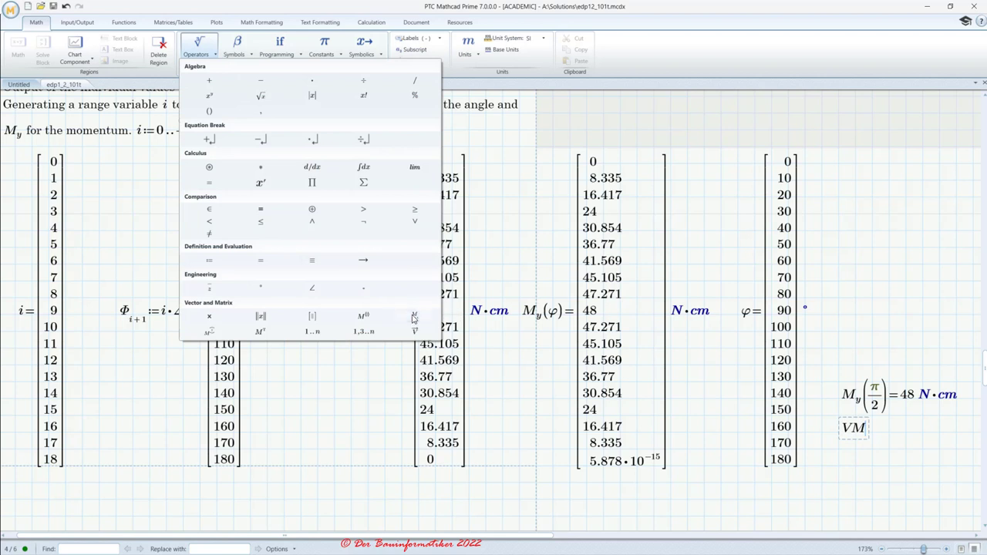
key(Escape)
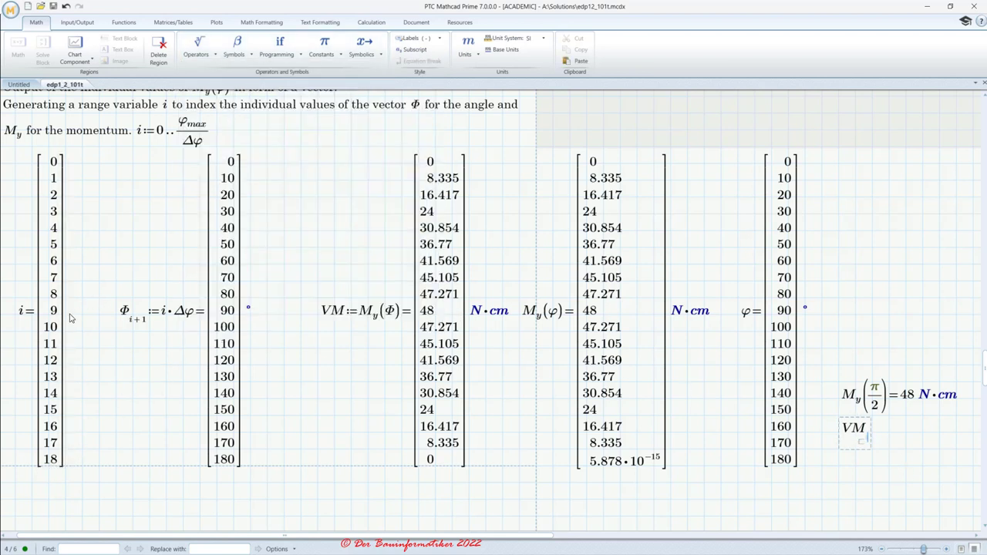
text(9 =0.473·J)
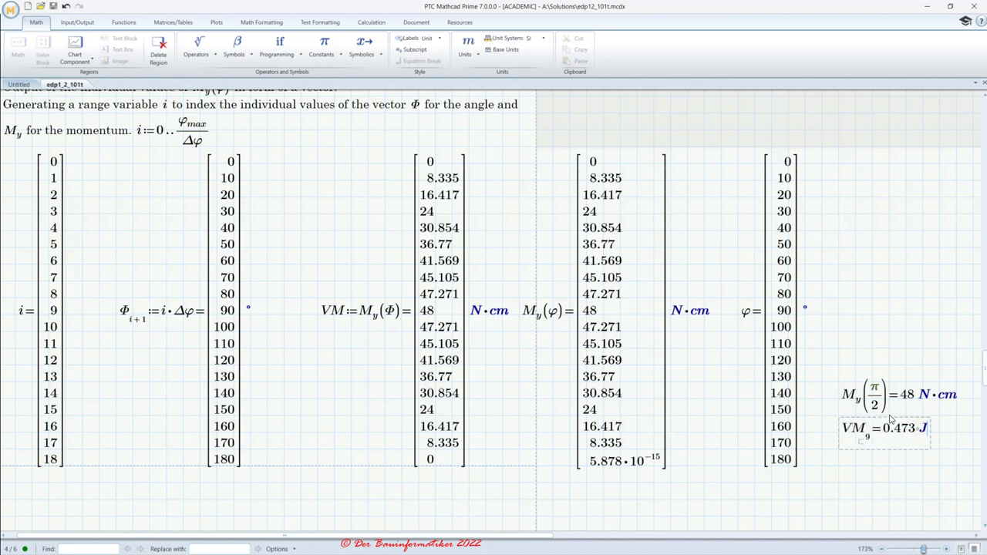
Set the result unit of the indexed VM element to N·cm and select its region
key(BackSpace)
text(N*cm)
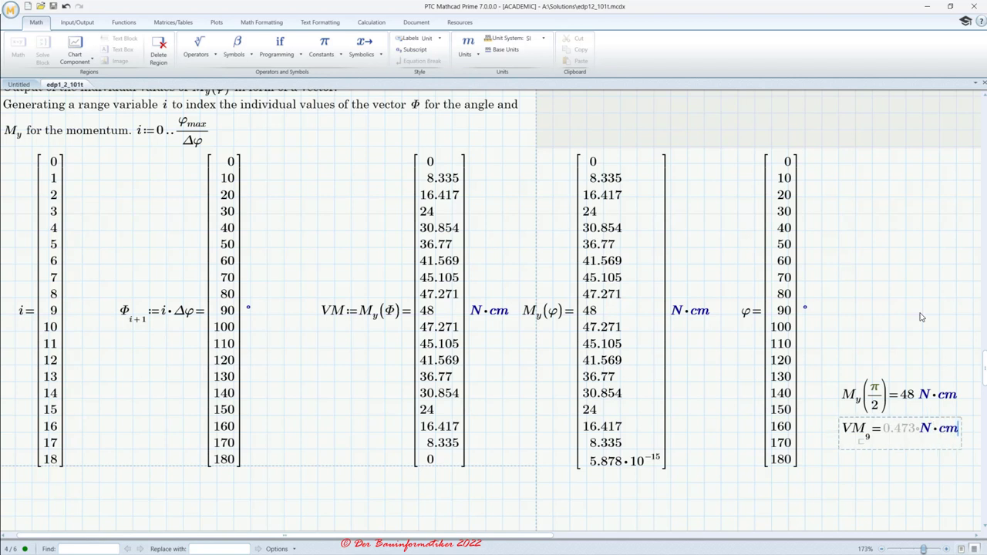
click(883, 477)
drag(895, 439, 902, 421)
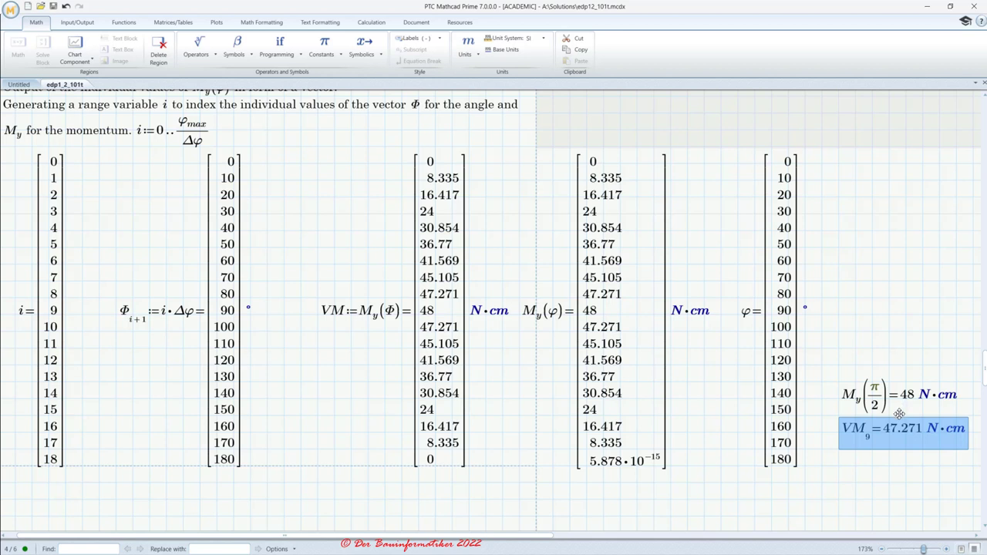
Move the VM element check with index 9 slightly down and to the left beneath the M_y(π/2) result
drag(898, 417, 881, 432)
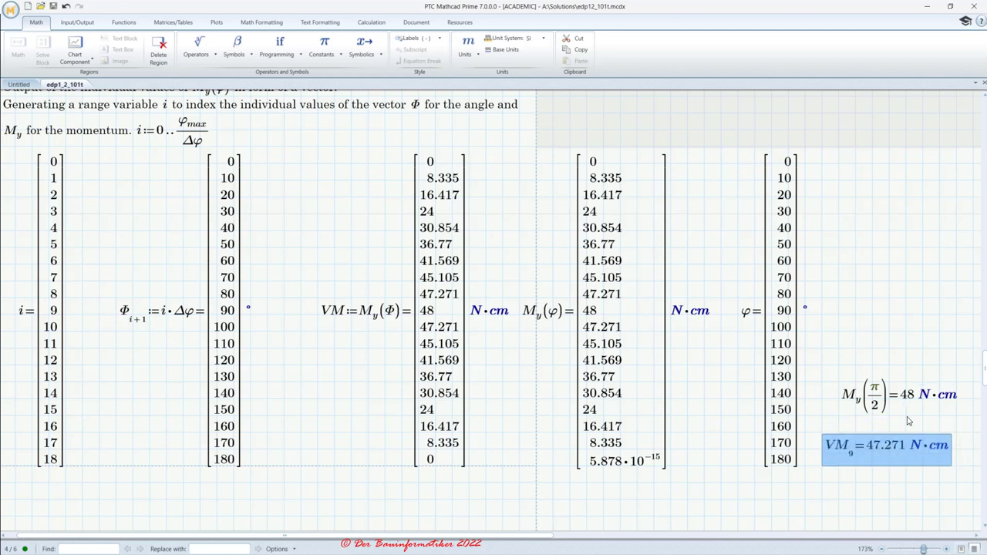
click(893, 449)
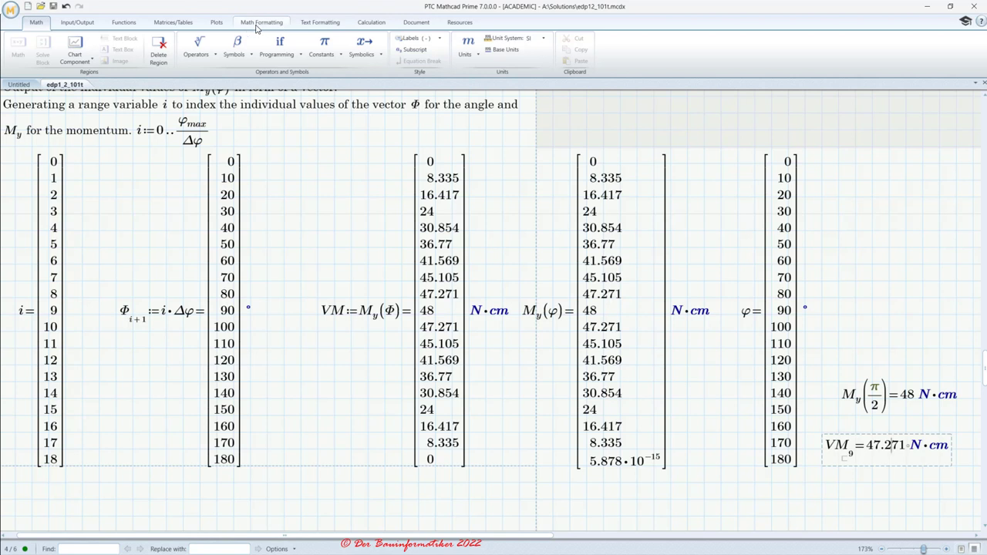
click(75, 23)
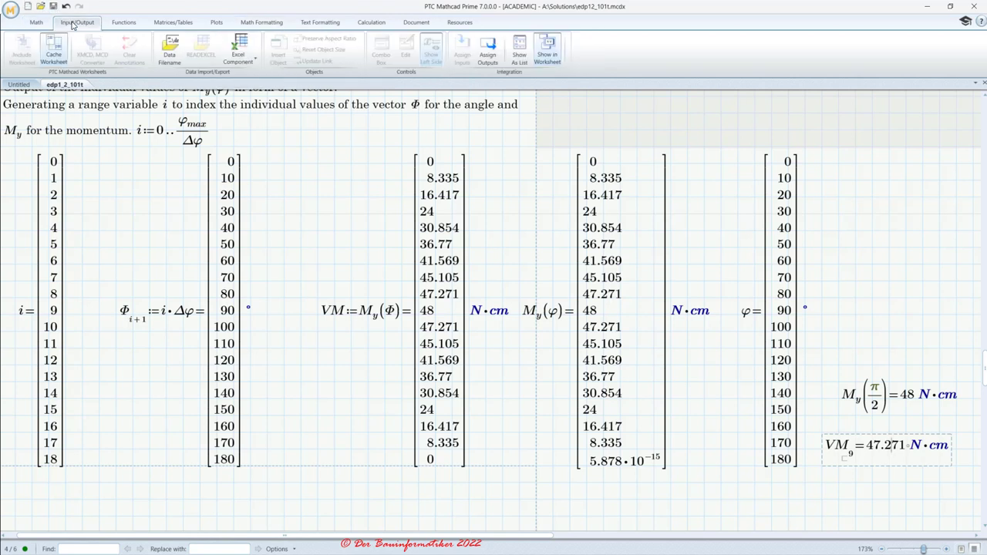
click(255, 61)
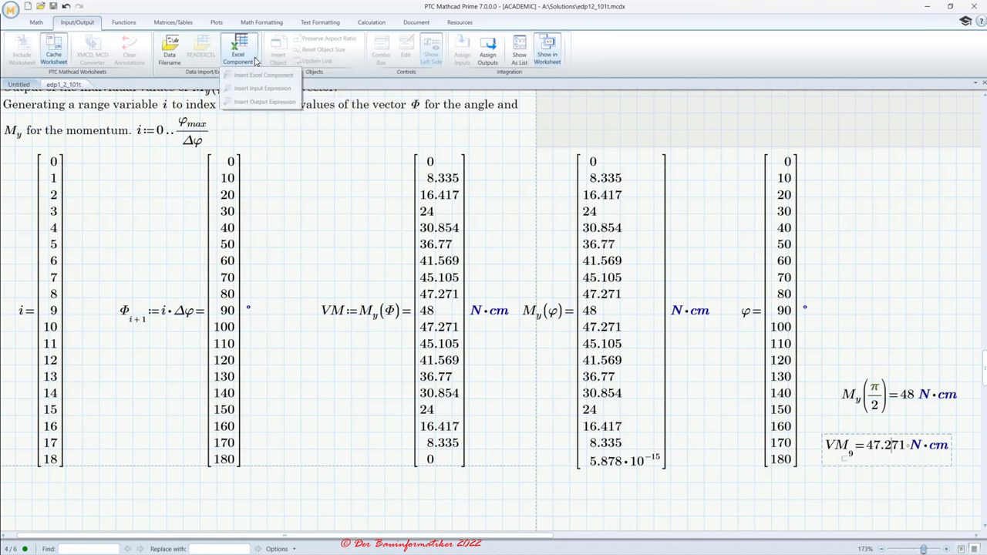
click(620, 69)
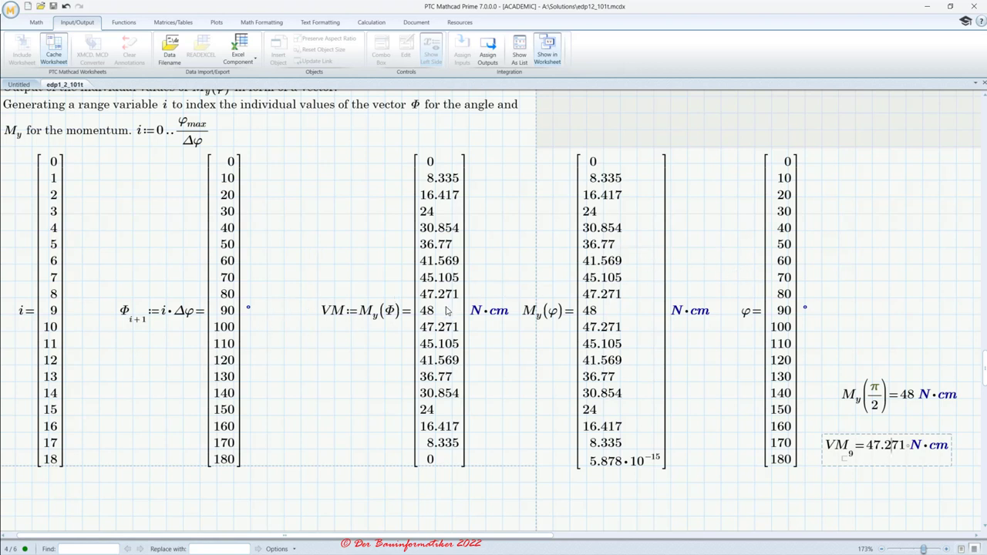
click(497, 362)
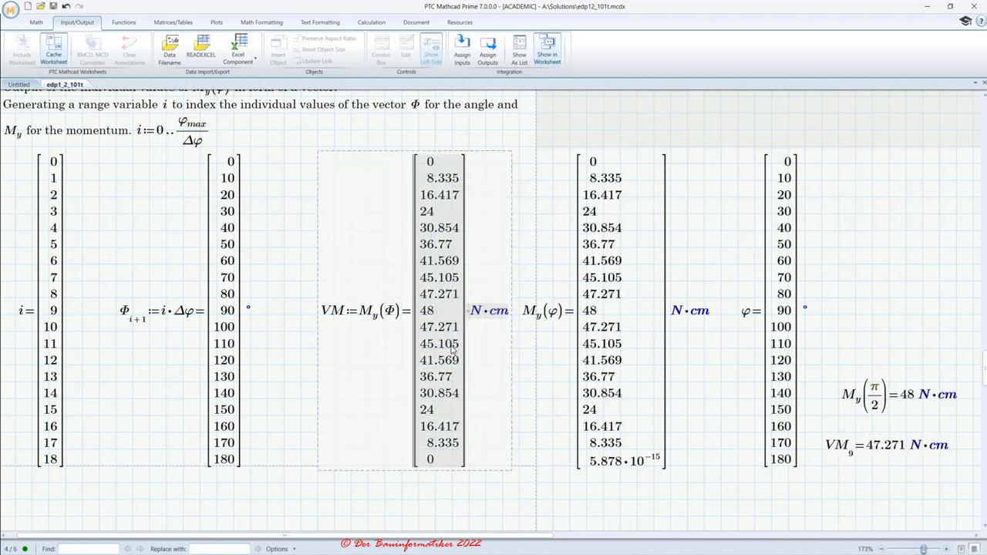
click(525, 371)
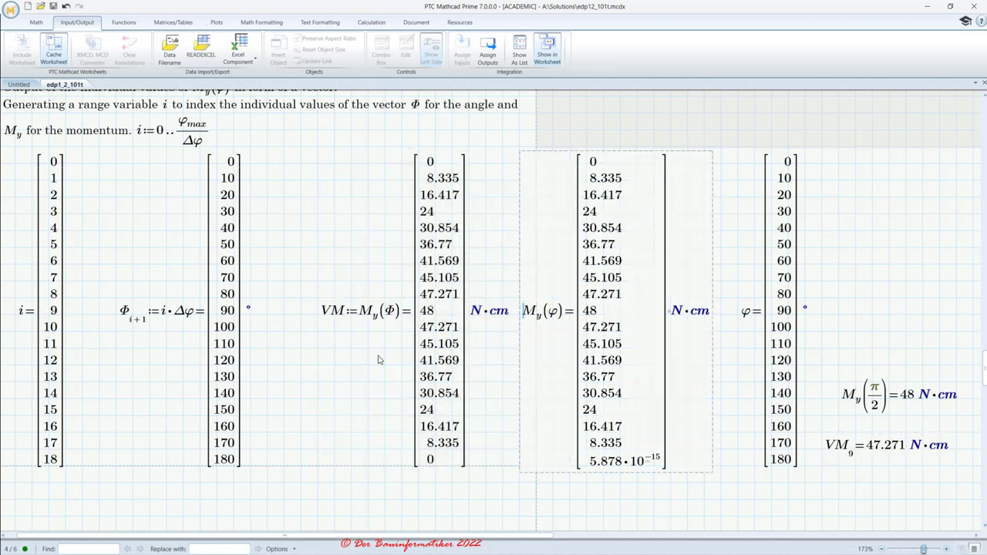
Nudge the VM vector region left and delete the M_y(φ) and φ vectors and both element checks beside it
drag(300, 213, 366, 258)
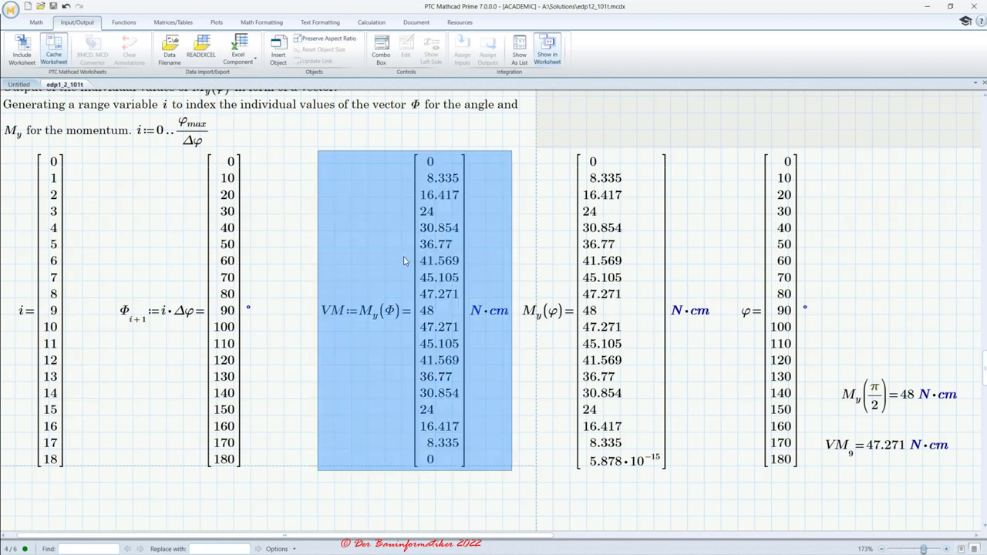
key(Left)
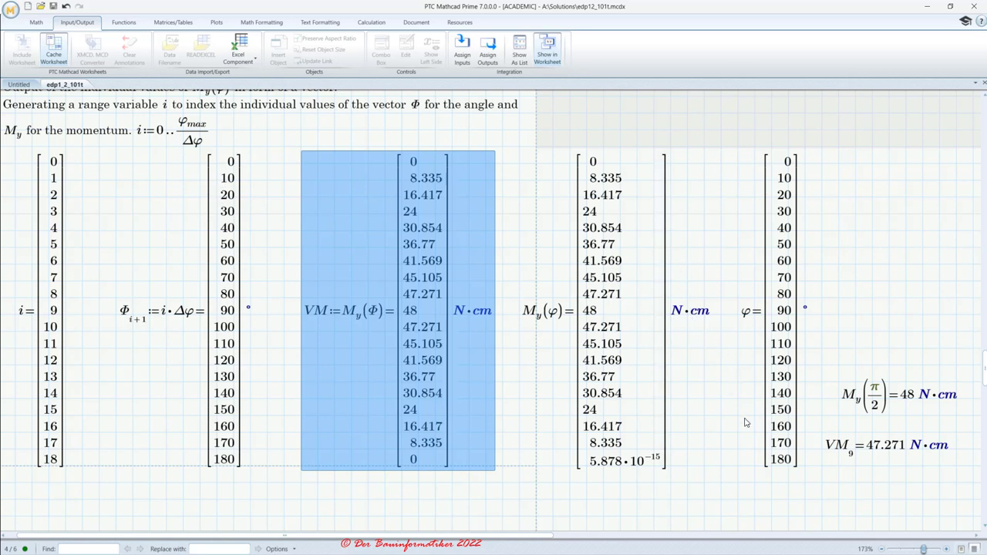
drag(877, 462, 673, 290)
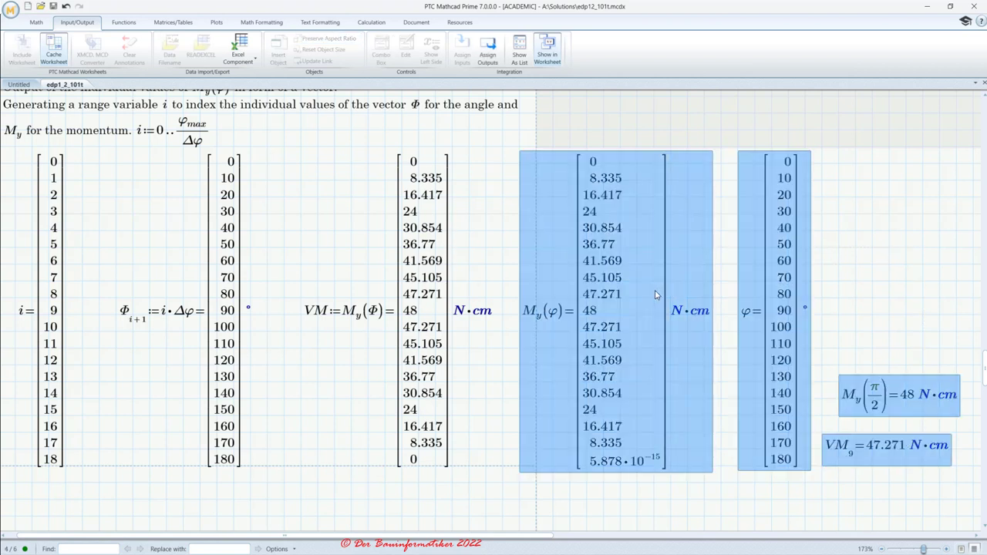
key(Delete)
Remove the surplus blank lines between the vectors and the "5. Step - Visualization of all previously determined Values" heading
scroll(437, 322, down, 3)
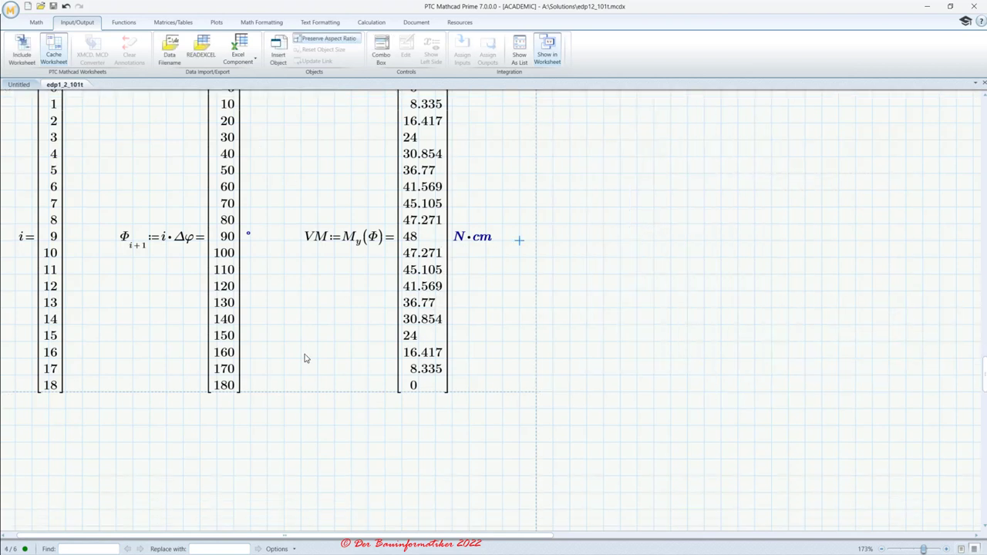
scroll(222, 343, up, 2)
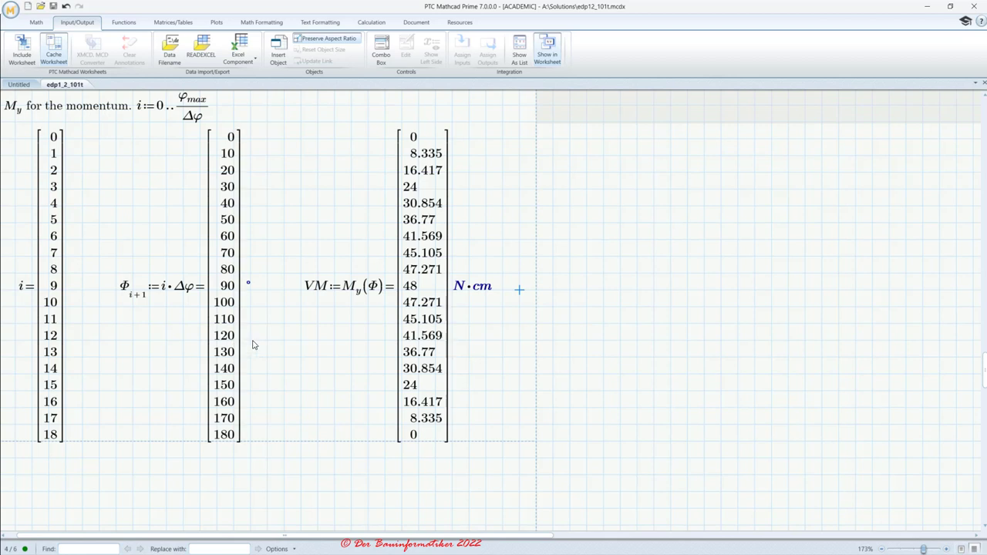
scroll(253, 345, down, 20)
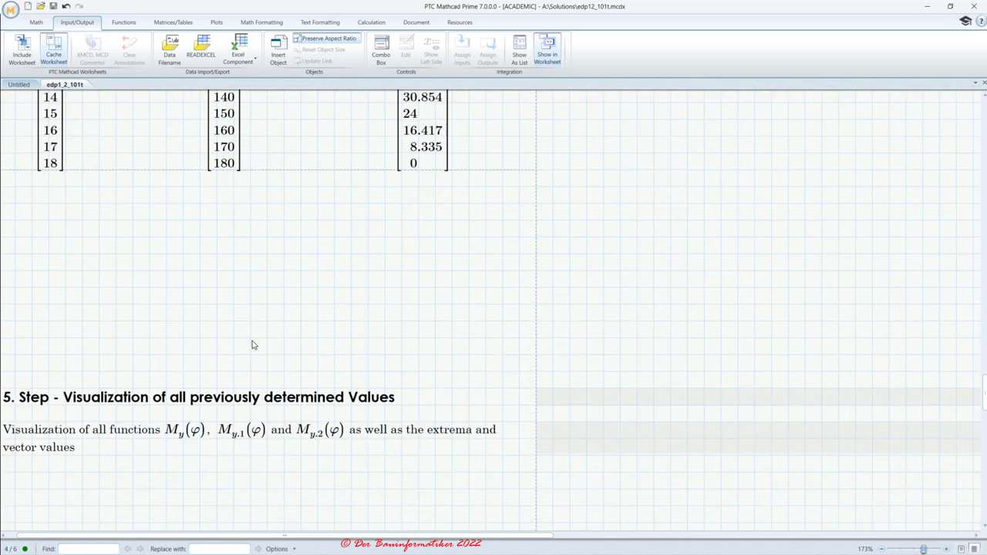
scroll(253, 344, up, 7)
scroll(253, 345, up, 4)
scroll(253, 346, down, 3)
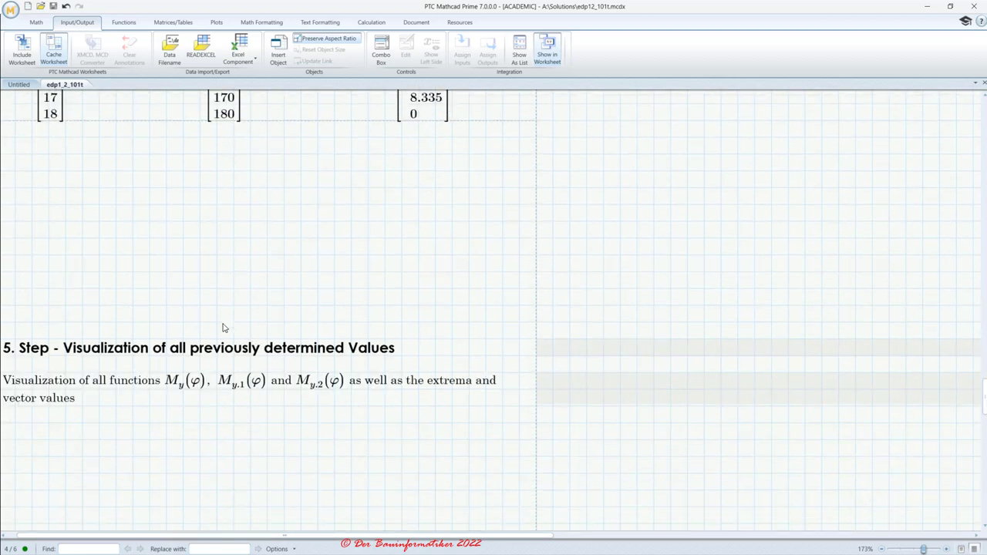
click(198, 145)
key(Delete)
key(Delete)
key(Delete)
key(Delete)
key(Delete)
key(Delete)
key(Delete)
key(Delete)
key(Delete)
key(Delete)
key(Delete)
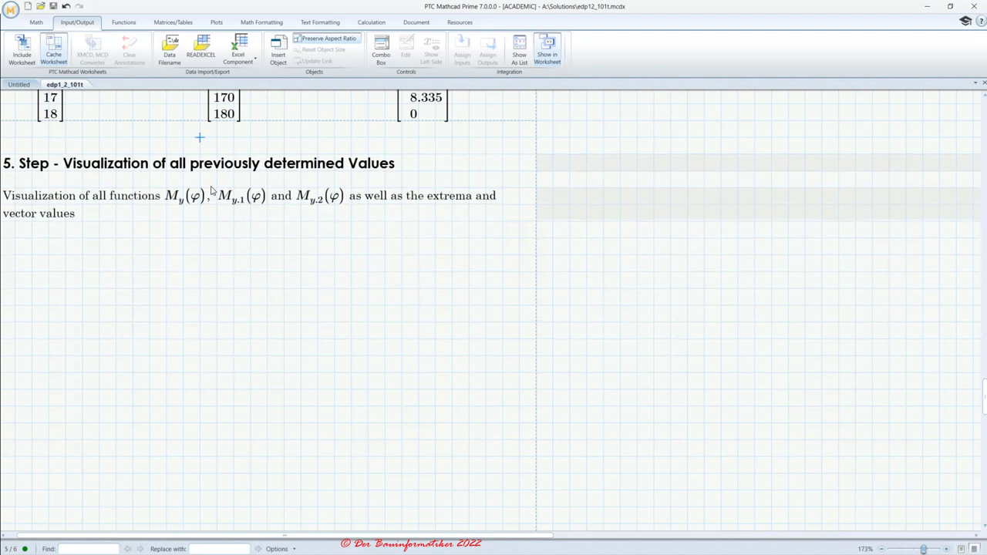
Copy the Step 3 diagram of all functions below the Step 5 description and shift the copy left inside the page boundary
scroll(284, 330, up, 10)
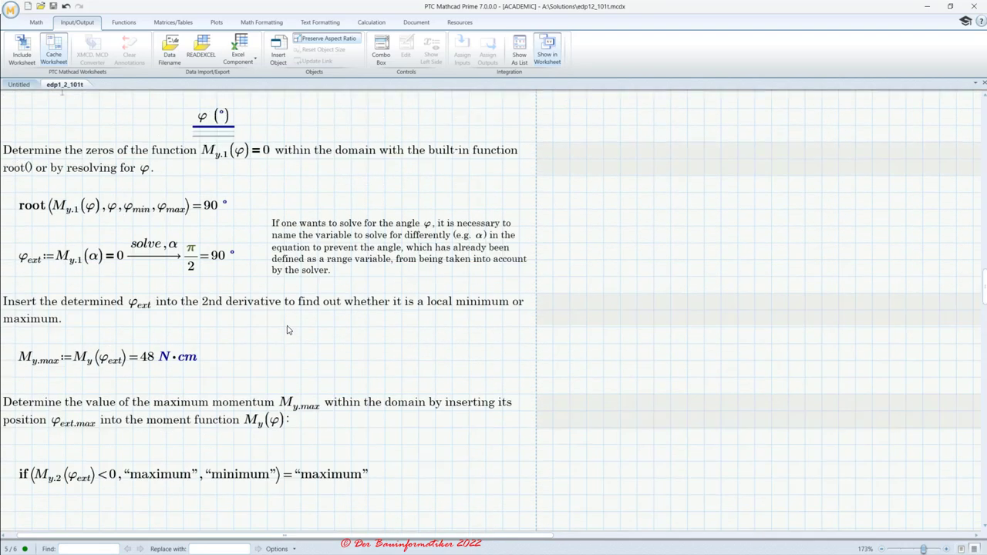
scroll(287, 331, up, 10)
drag(425, 360, 595, 446)
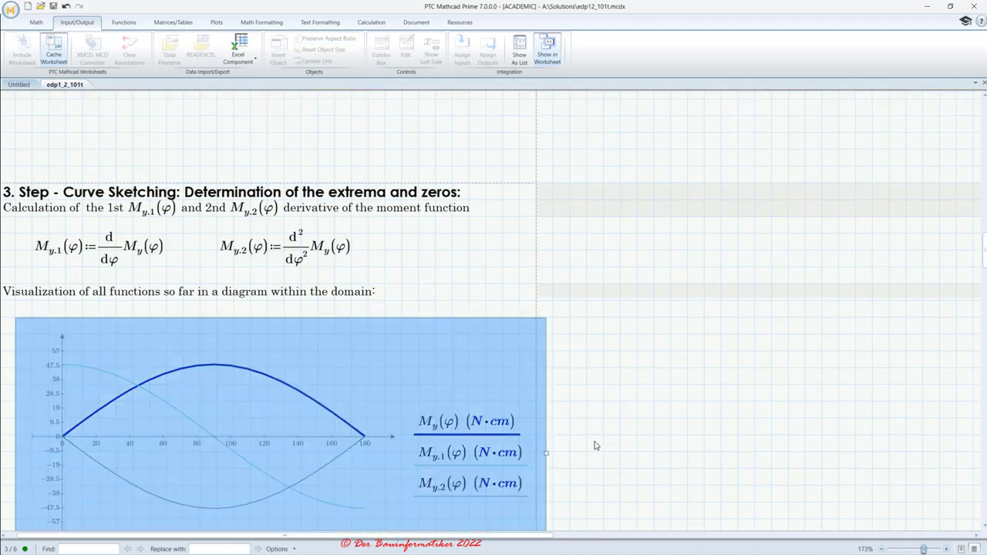
scroll(520, 399, down, 15)
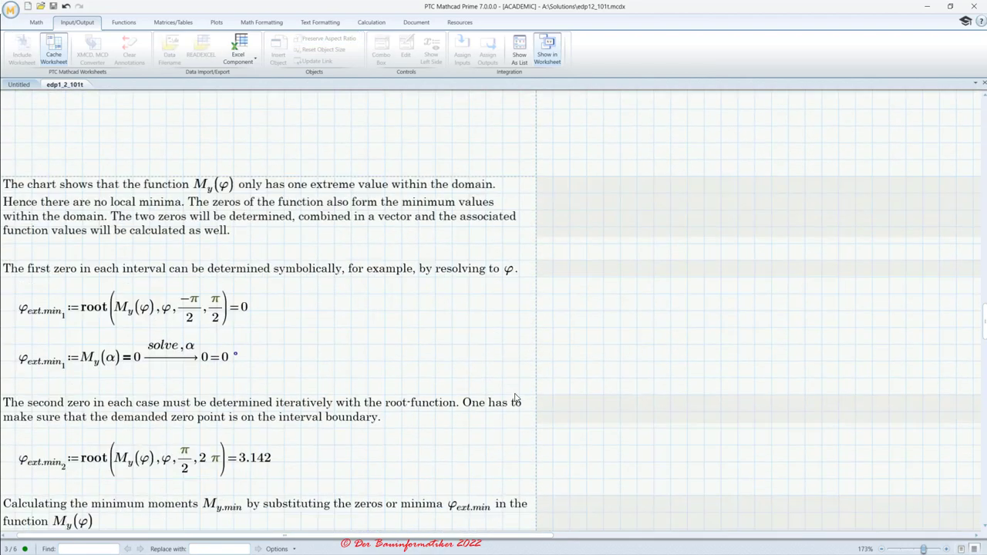
scroll(516, 398, down, 10)
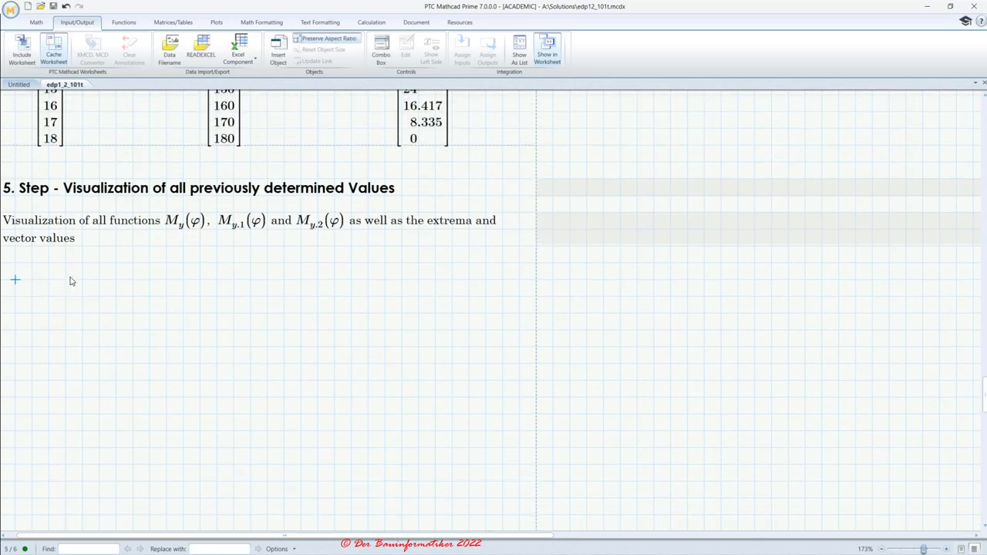
key(ctrl+v)
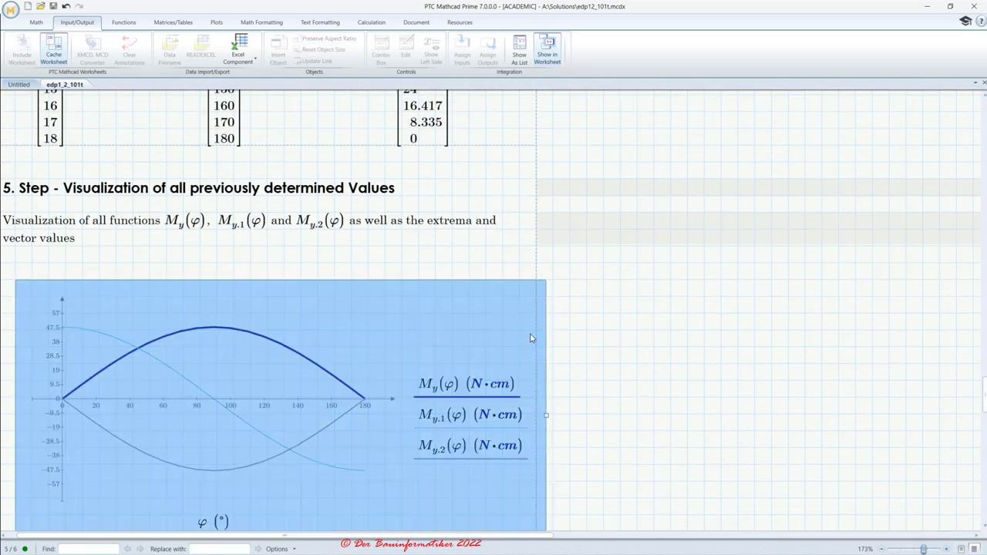
drag(502, 274, 486, 275)
scroll(274, 386, down, 1)
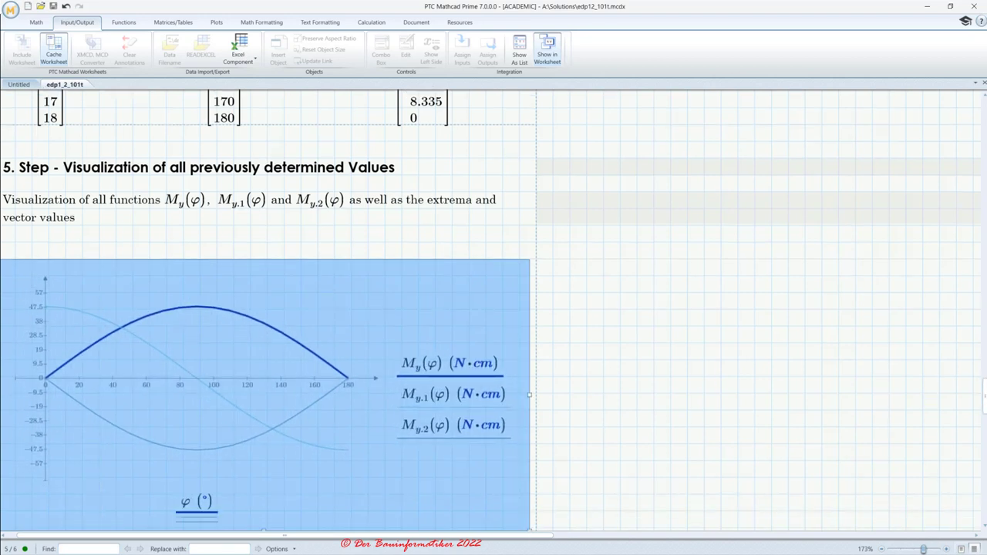
scroll(235, 478, down, 1)
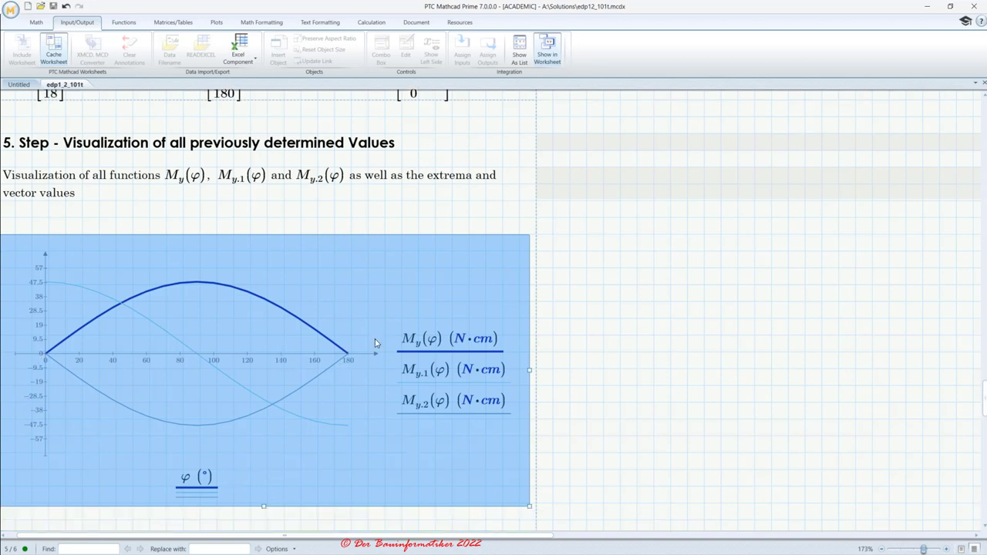
Add a new trace above M_y(φ) on the y-axis of the copied Step 5 plot
click(347, 381)
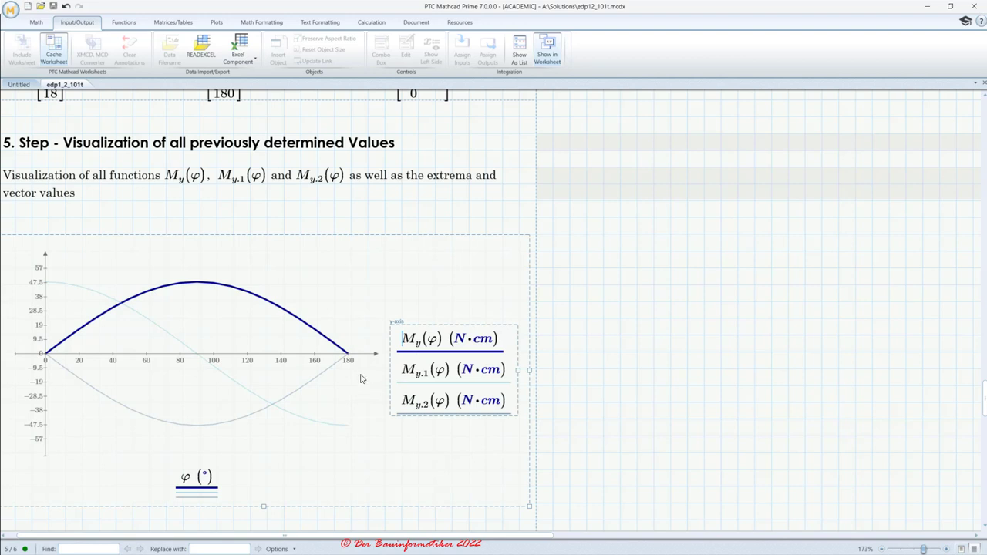
scroll(364, 379, down, 2)
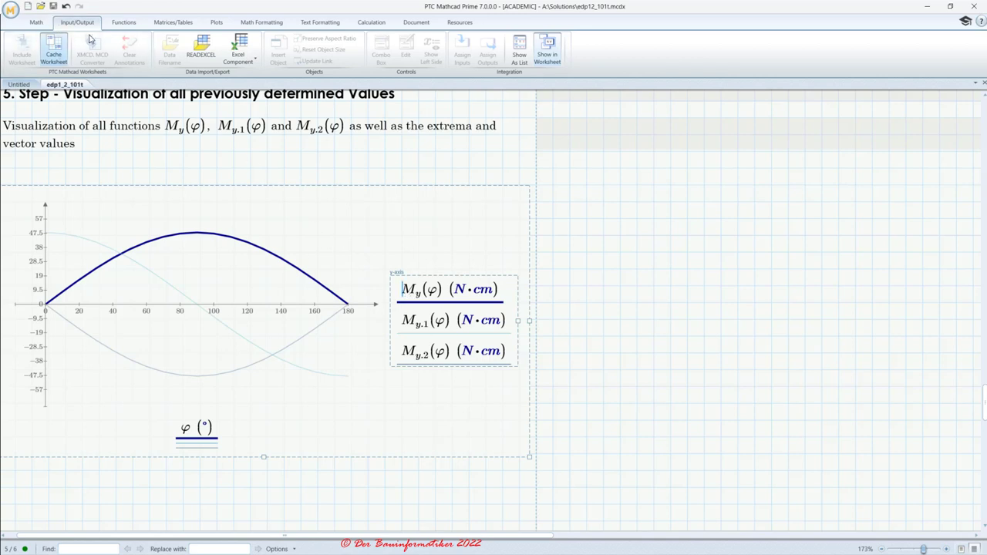
click(217, 23)
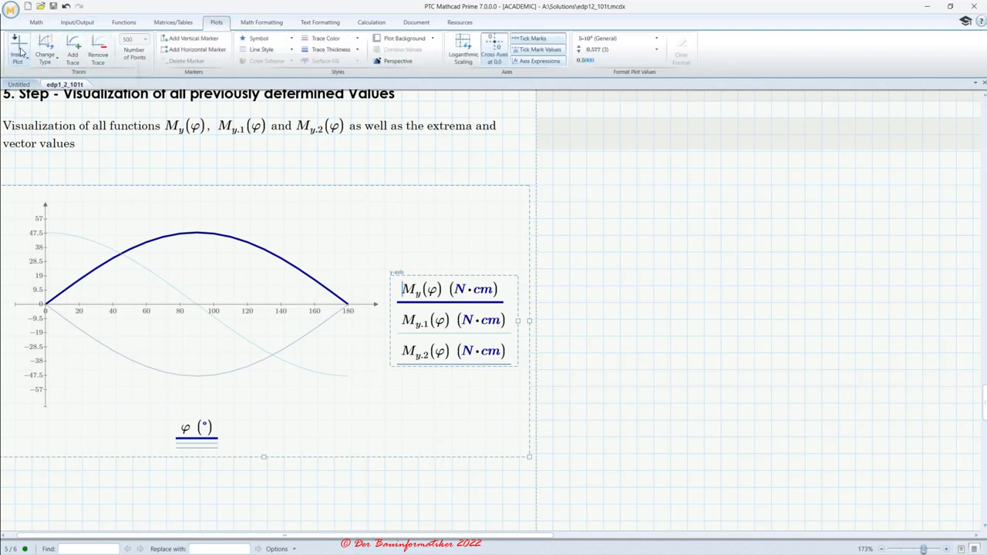
click(73, 50)
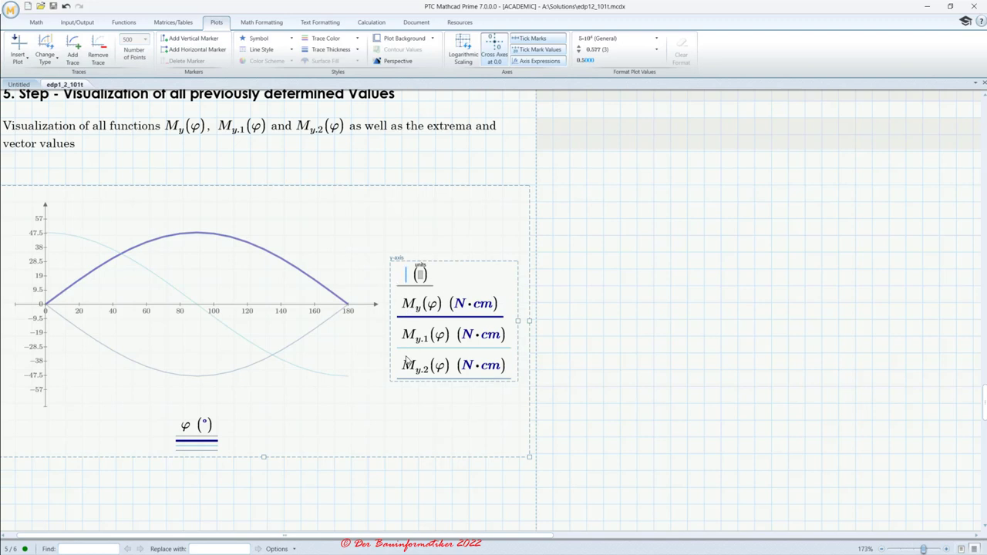
Enter M_y.min, taken from the minimum moments definition in Step 3, as the new trace's y-axis expression
scroll(384, 392, up, 4)
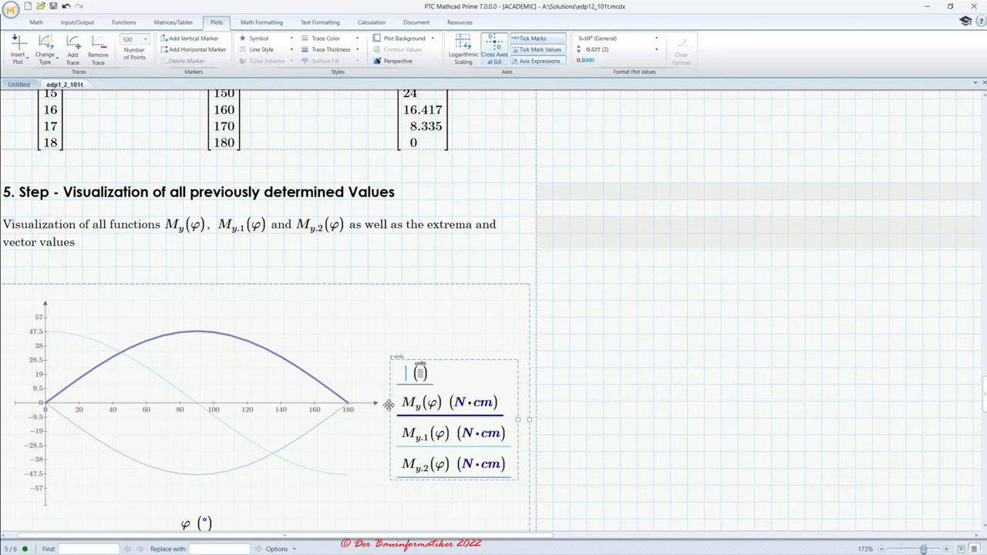
scroll(325, 327, up, 10)
scroll(326, 327, up, 4)
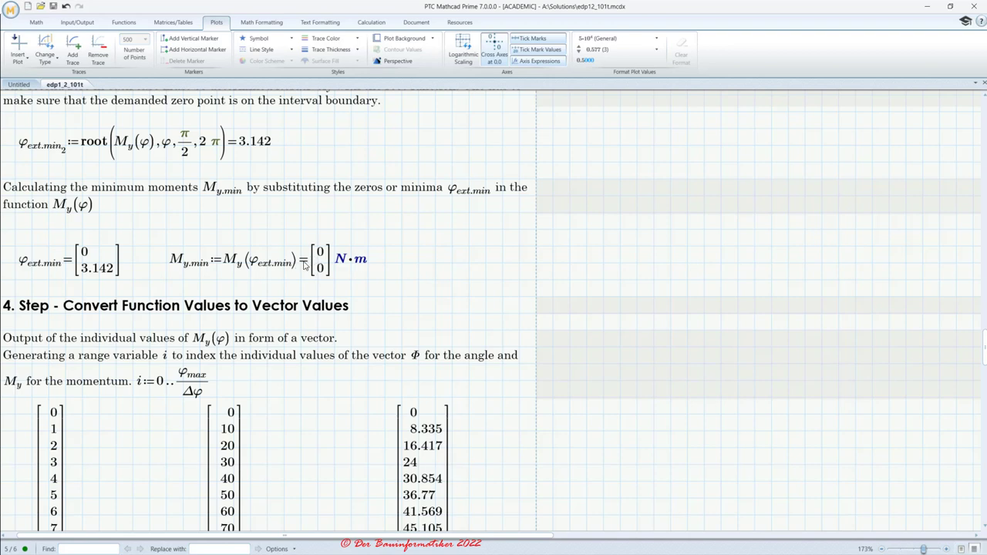
click(185, 264)
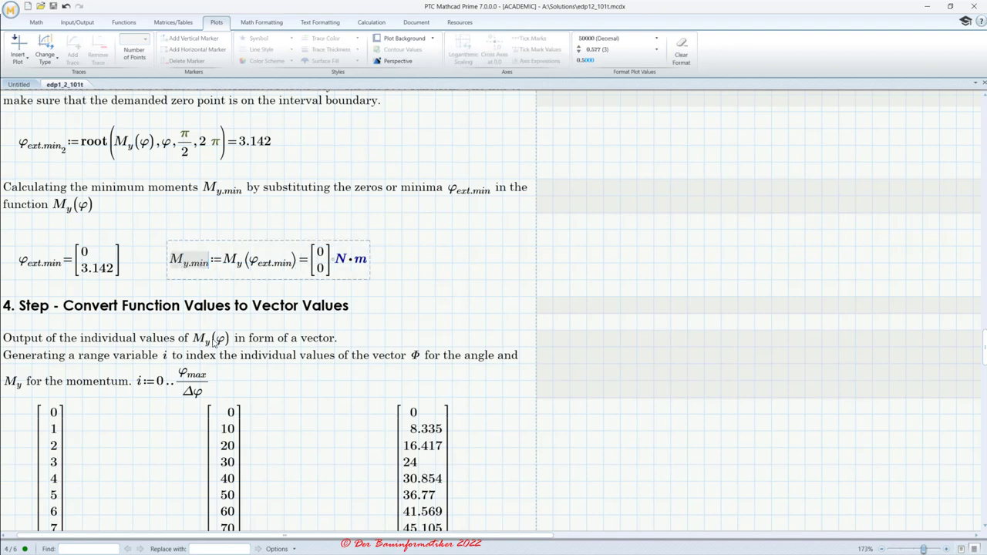
scroll(301, 409, down, 14)
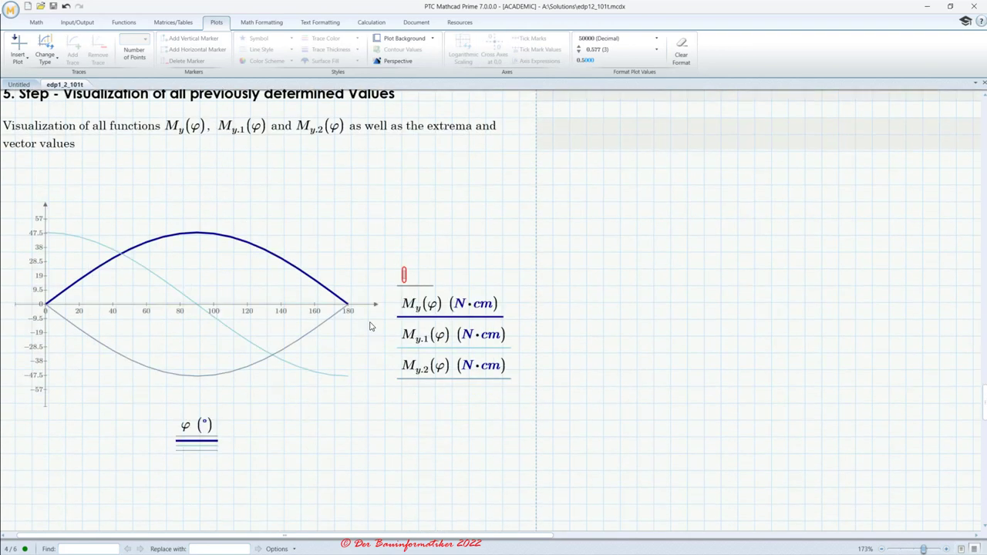
click(405, 275)
text(My.min)
Copy the unit N·cm from the M_y(φ) trace to the M_y.min trace and leave the plot
double_click(470, 309)
key(ctrl+c)
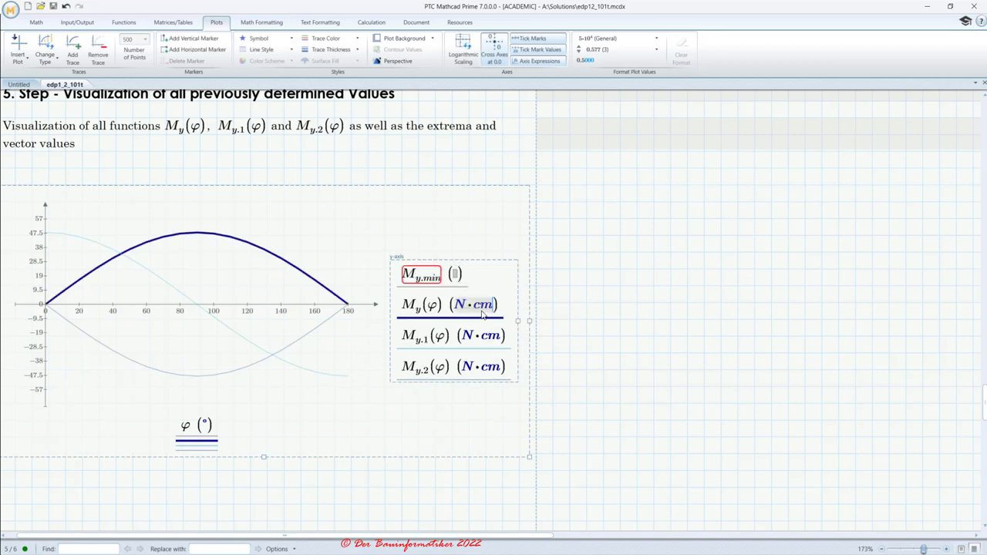
click(453, 276)
key(ctrl+v)
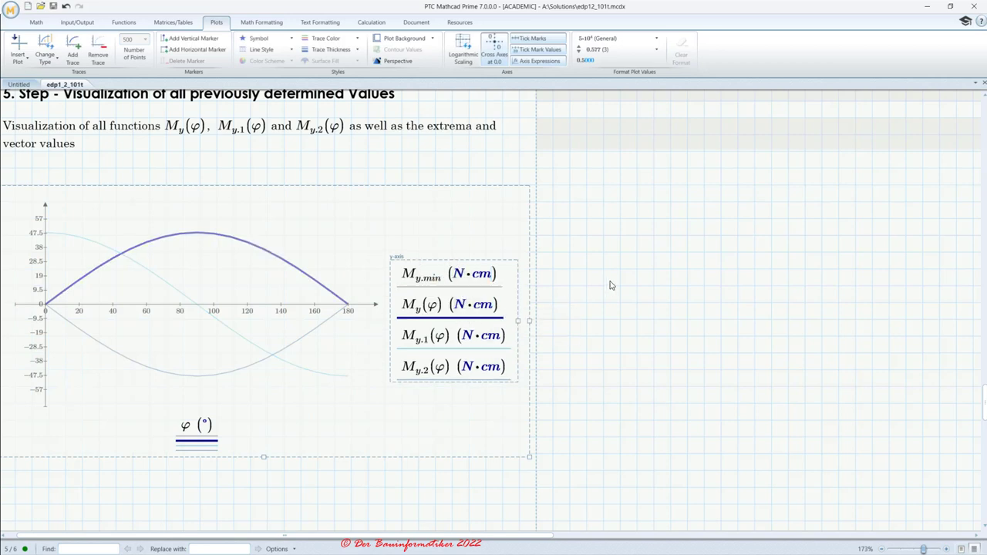
click(607, 286)
click(569, 319)
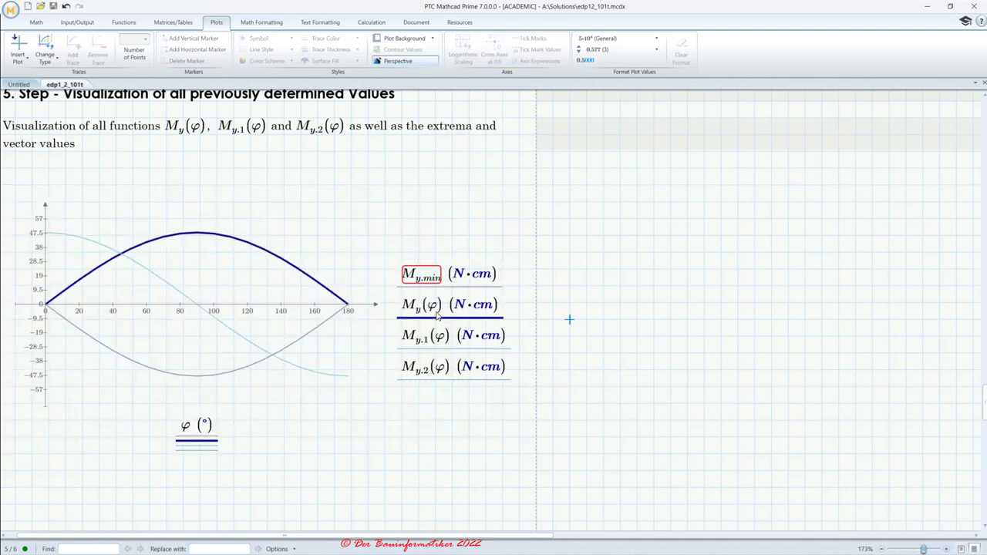
scroll(438, 314, up, 10)
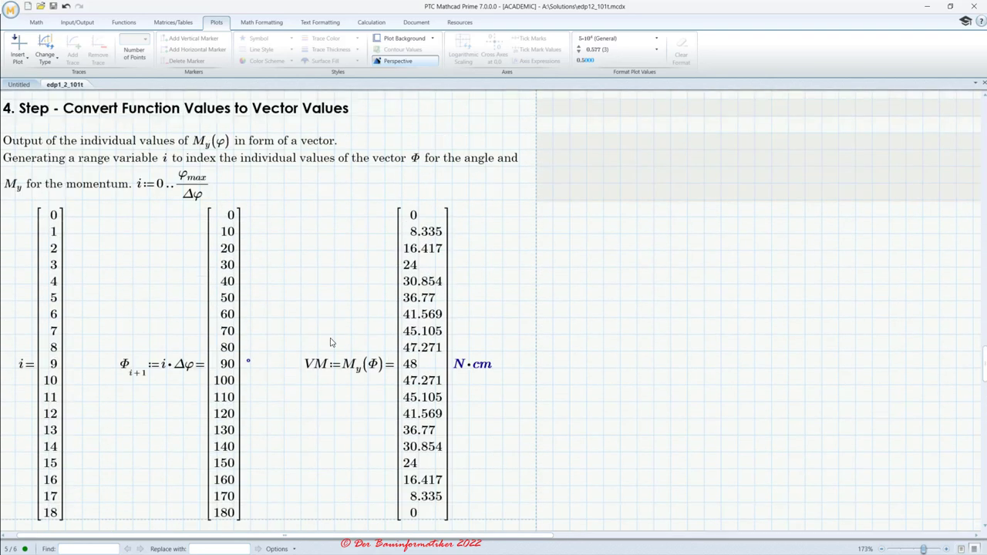
scroll(331, 343, down, 12)
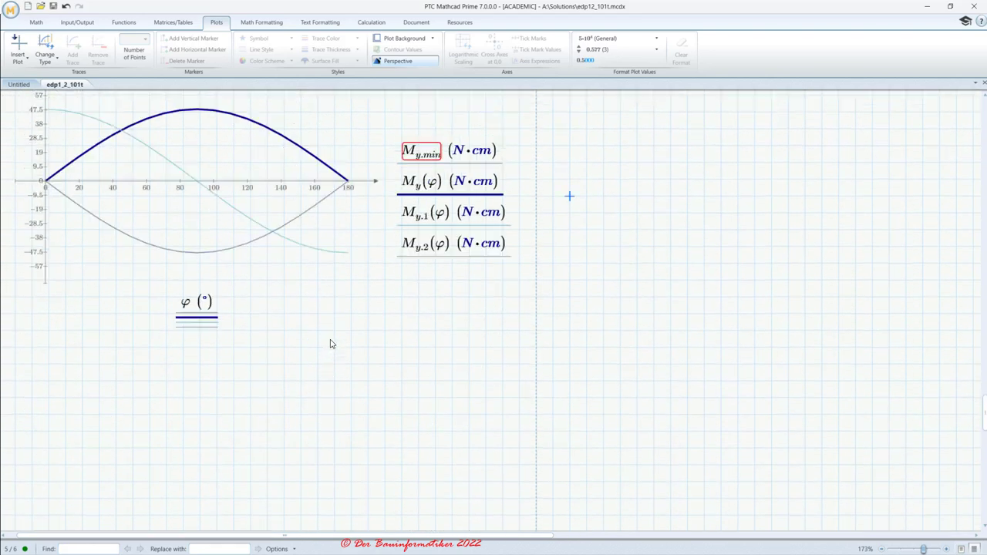
Add an x-axis expression above φ in the Step 5 plot and enter φ_ext.min, taken from the minimum moments calculation in Step 3
scroll(331, 344, up, 2)
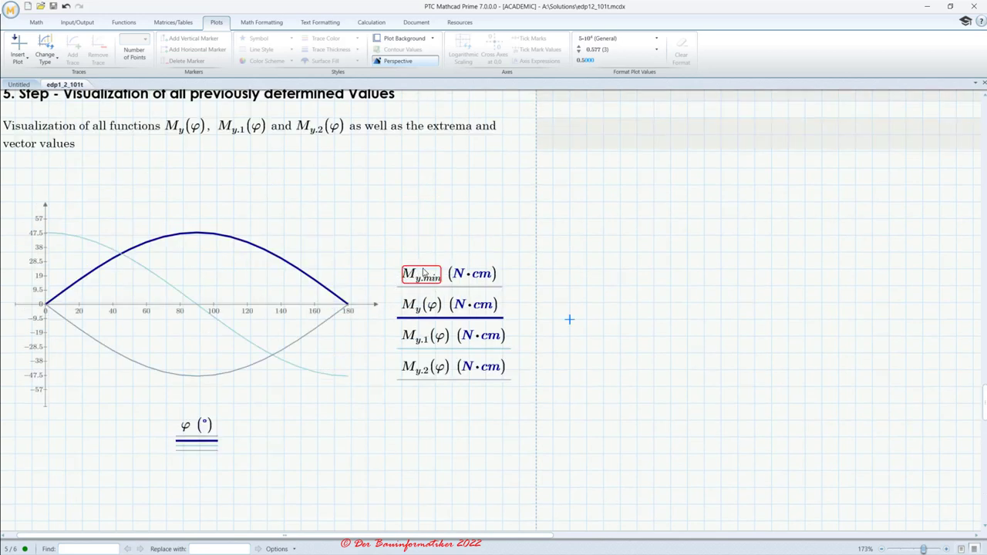
scroll(421, 291, up, 15)
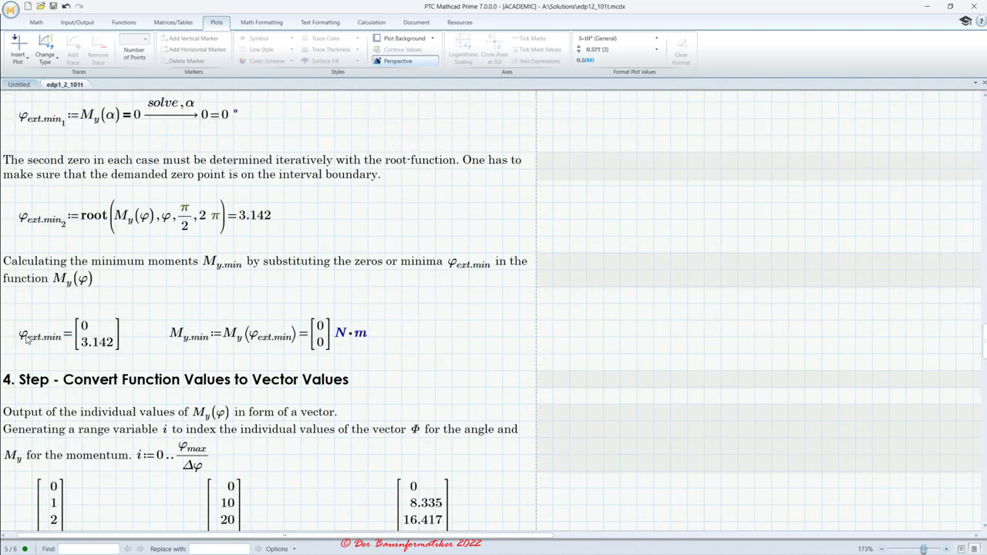
click(23, 342)
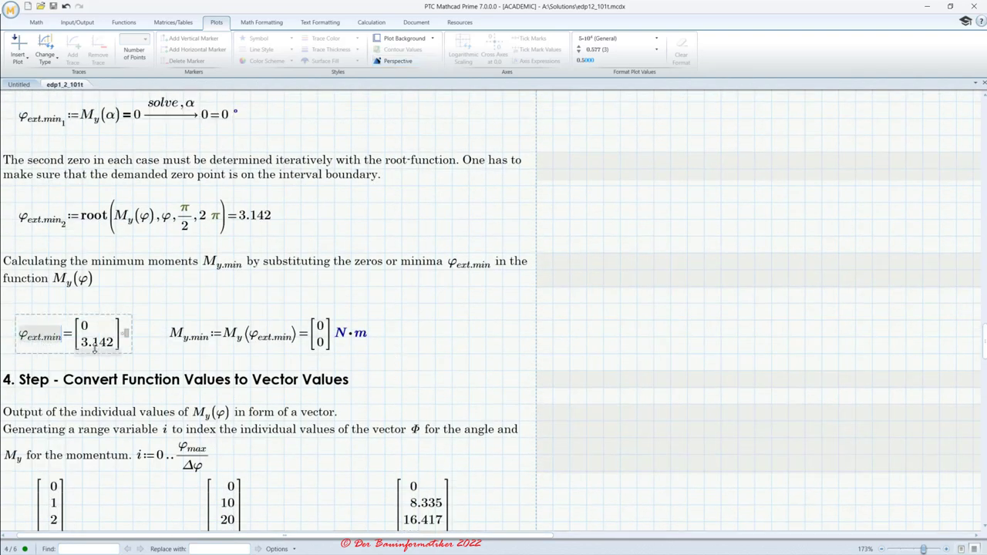
scroll(95, 348, down, 15)
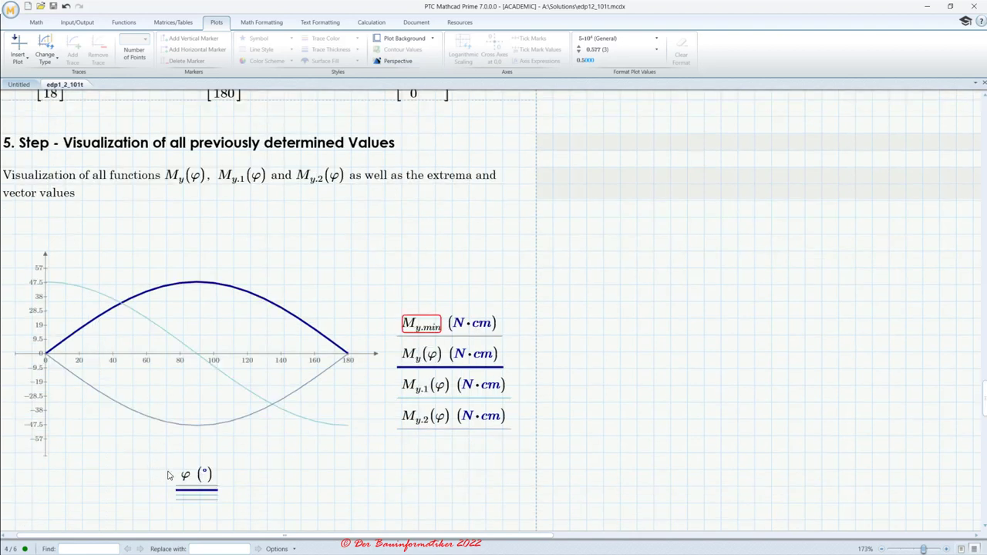
click(190, 489)
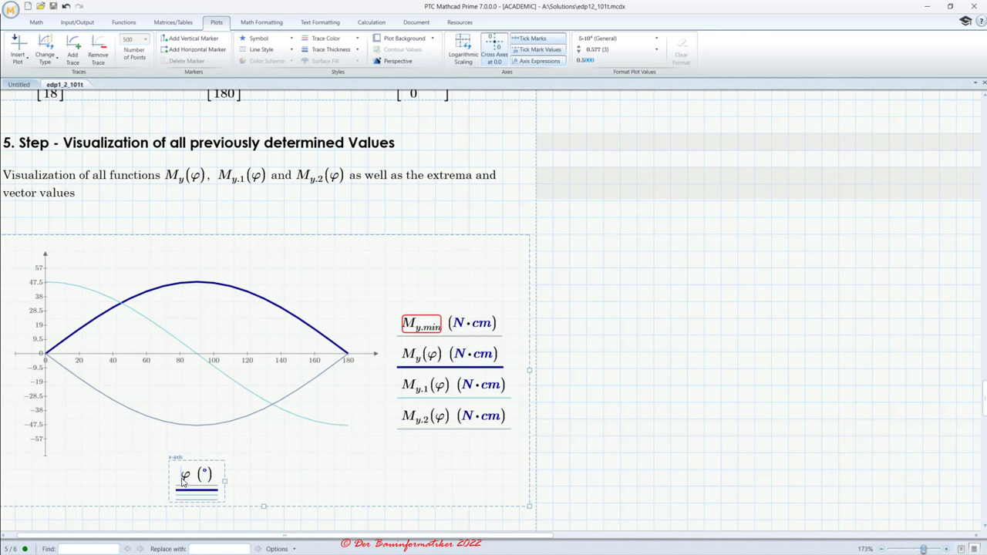
click(71, 54)
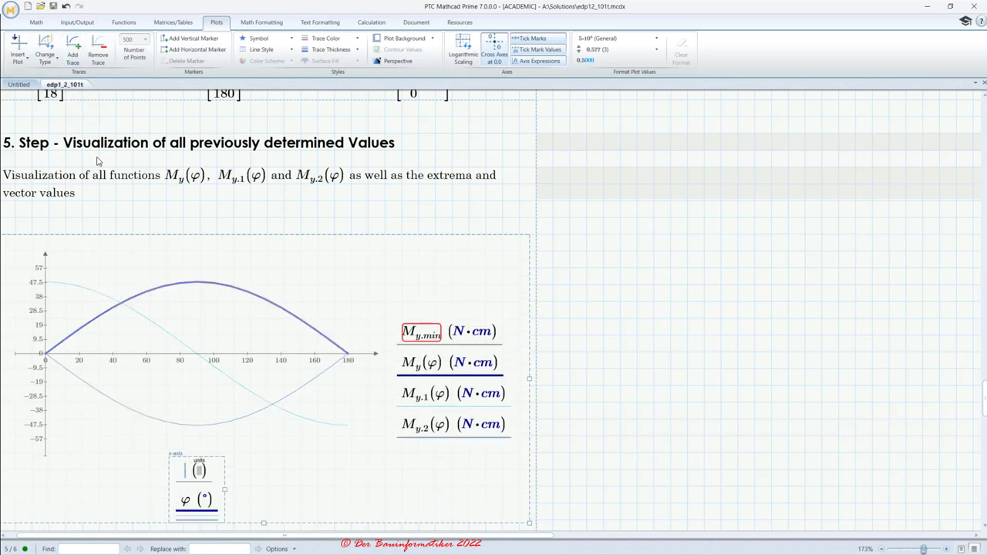
text(φext.min)
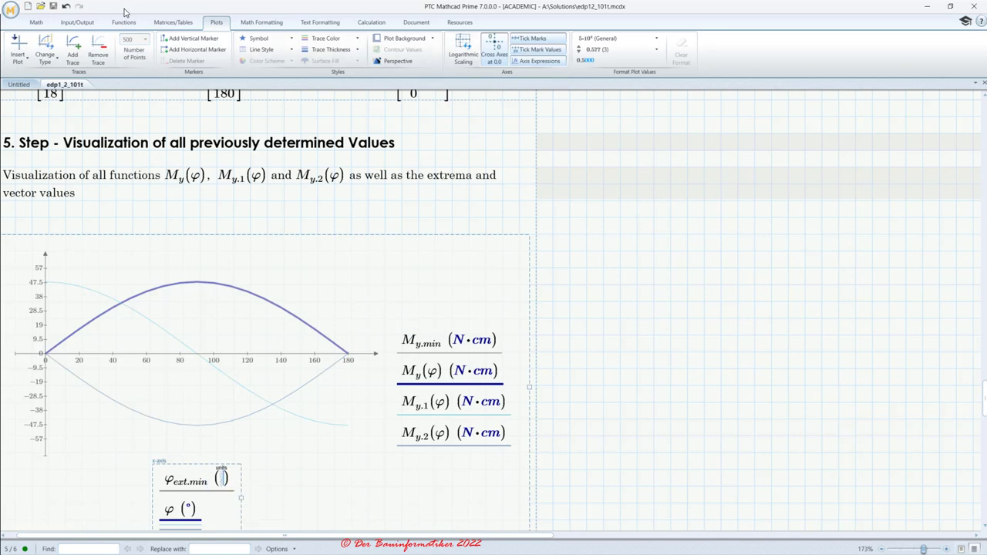
Assign the angle unit degree to φ_ext.min on the x-axis and leave the plot
click(38, 23)
click(466, 47)
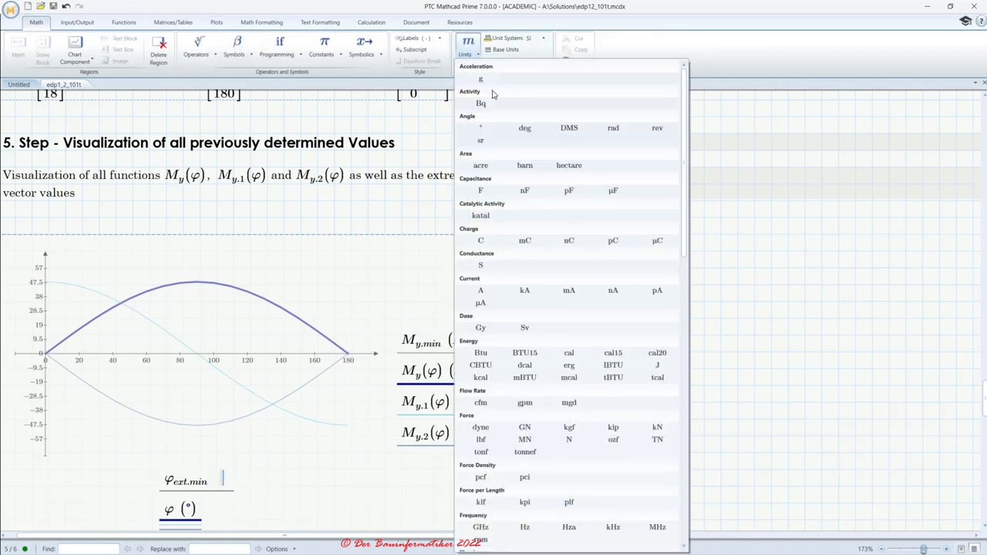
click(525, 128)
click(753, 251)
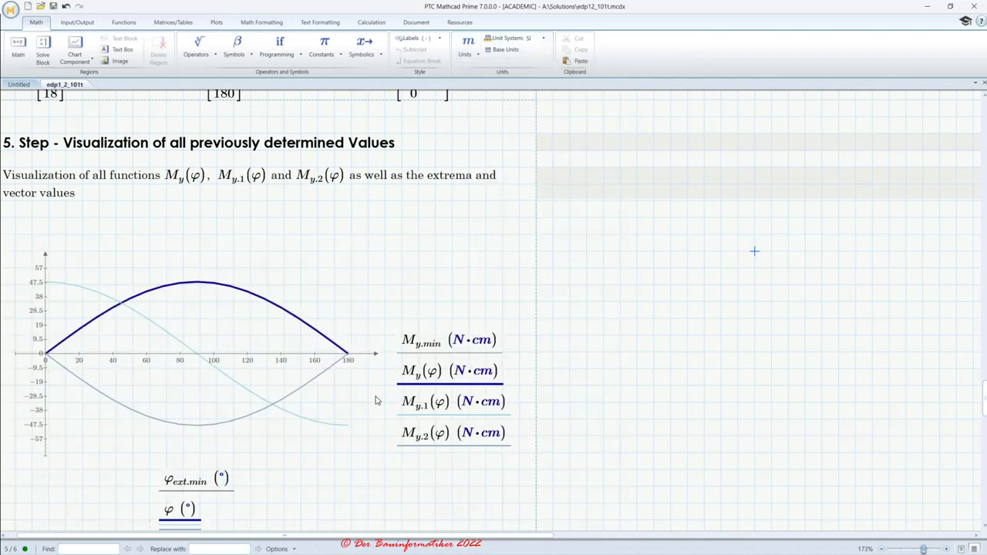
scroll(206, 321, down, 2)
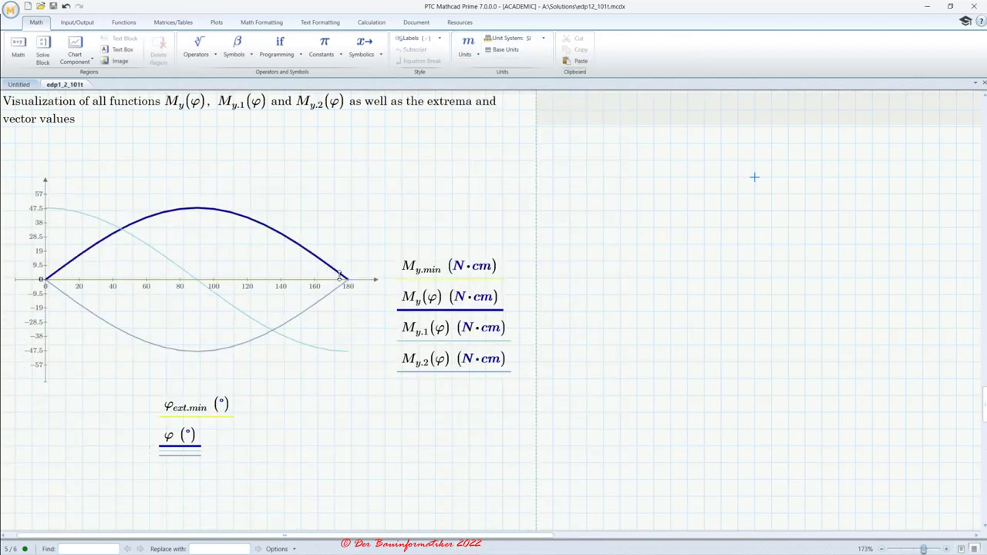
Colour the M_y.min trace dark blue and set it to the medium trace thickness
click(453, 269)
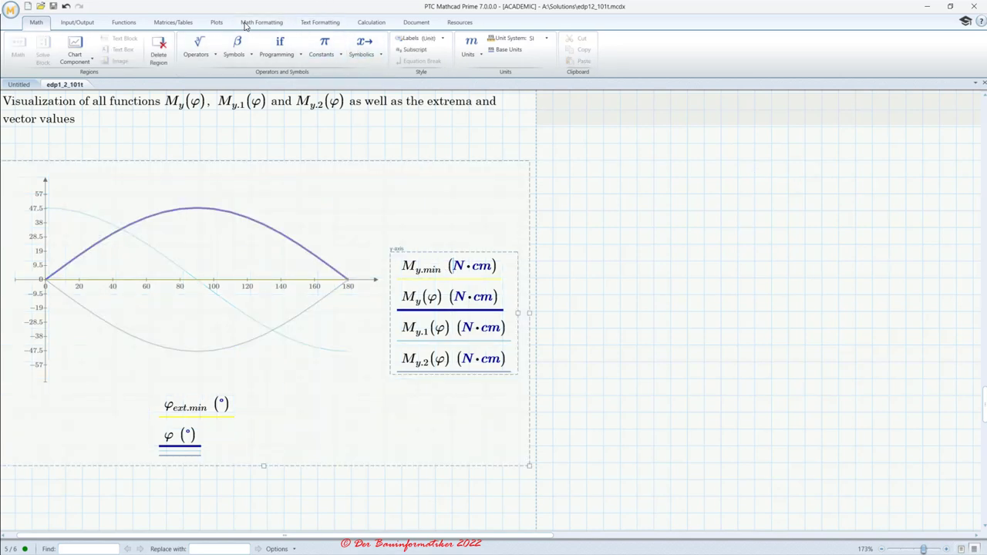
click(216, 23)
click(327, 37)
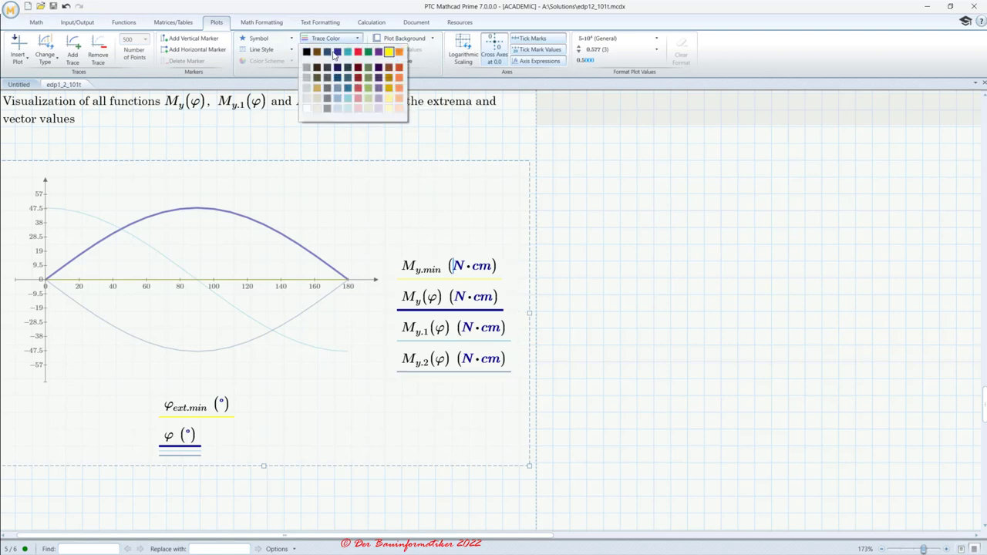
click(337, 52)
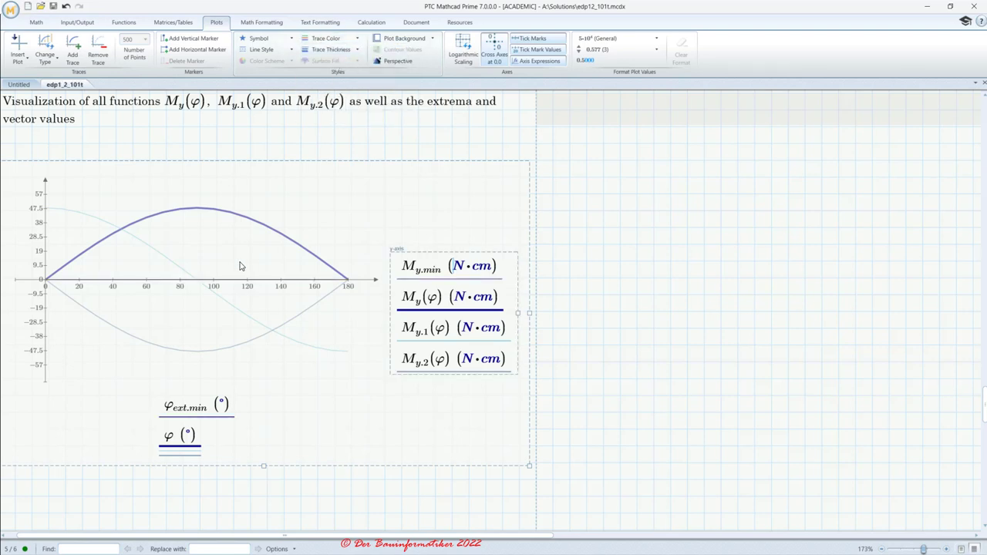
click(331, 50)
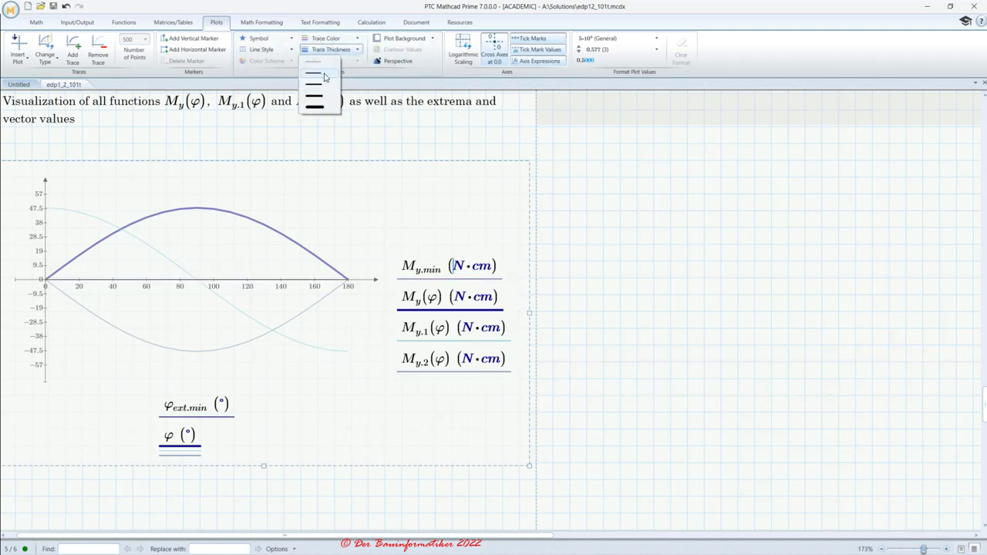
click(316, 90)
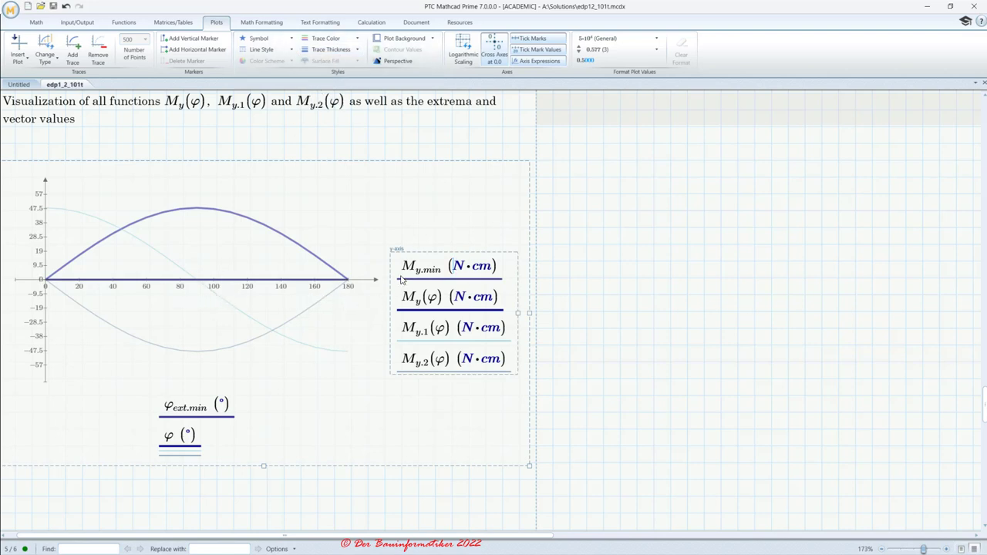
scroll(452, 308, up, 10)
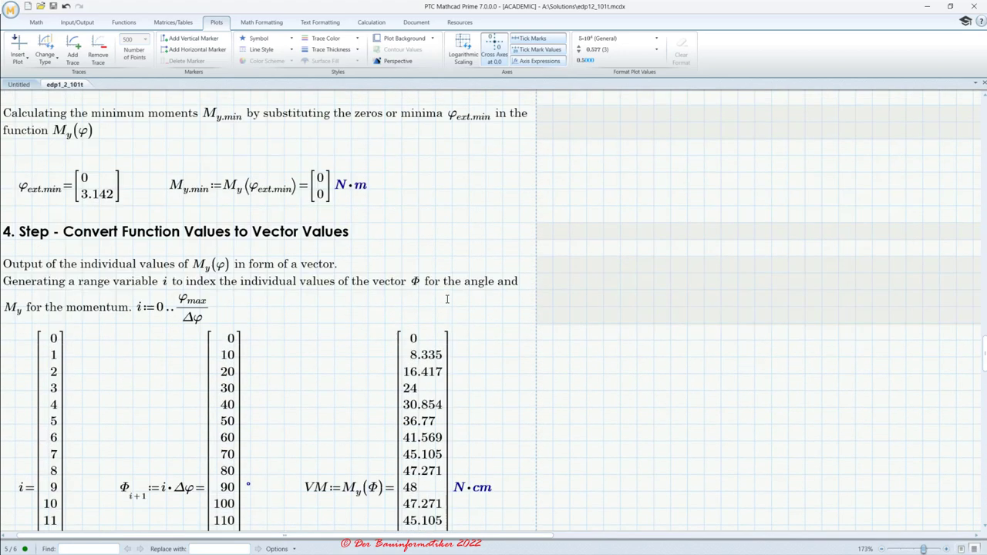
scroll(447, 300, up, 3)
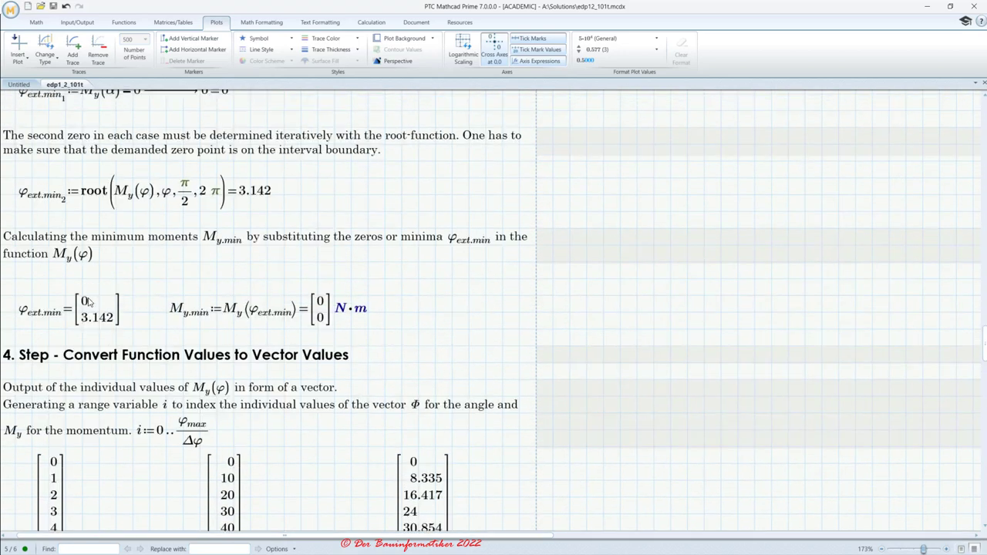
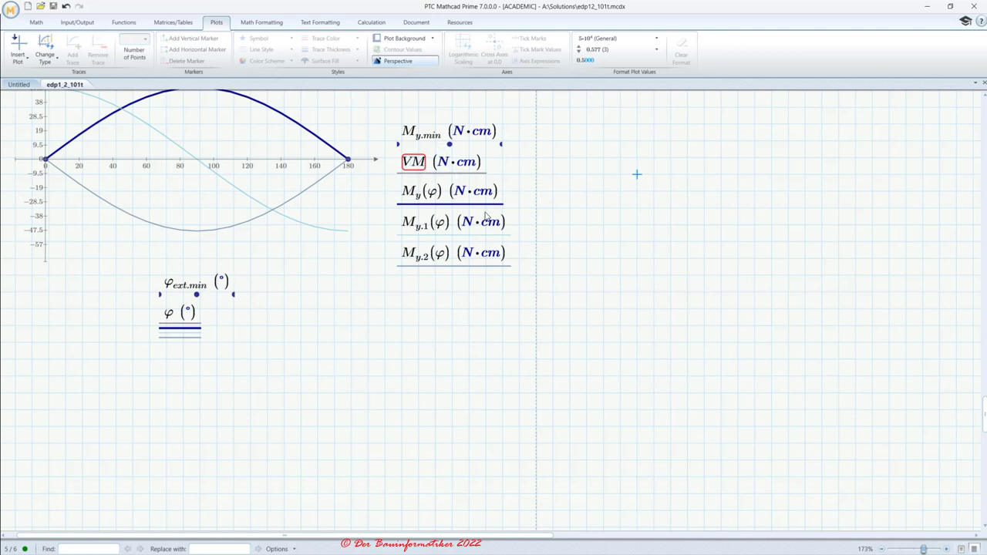
Add an x-axis expression below φ_ext.min and enter the angle vector Φ from Step 4 for the VM trace
scroll(463, 262, up, 10)
scroll(452, 286, down, 2)
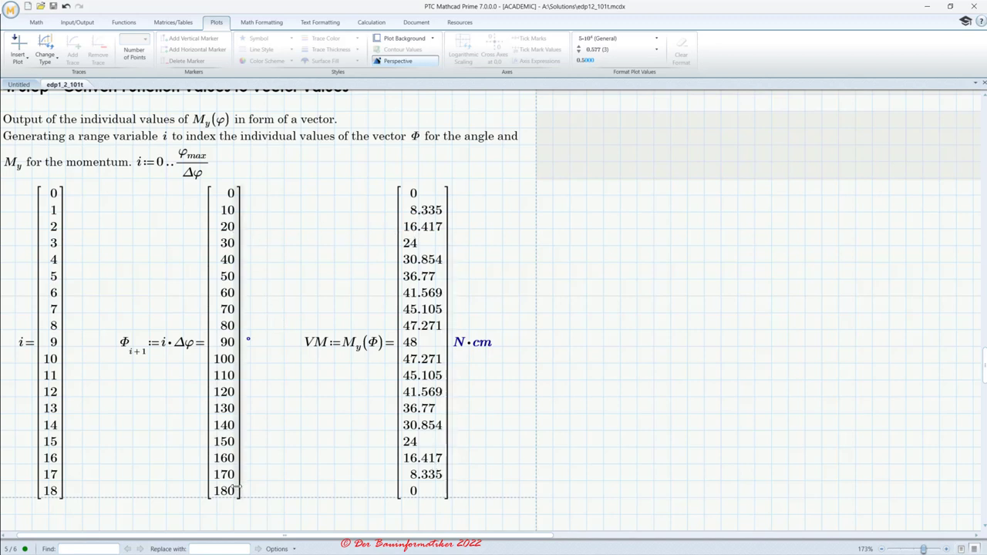
scroll(327, 332, down, 10)
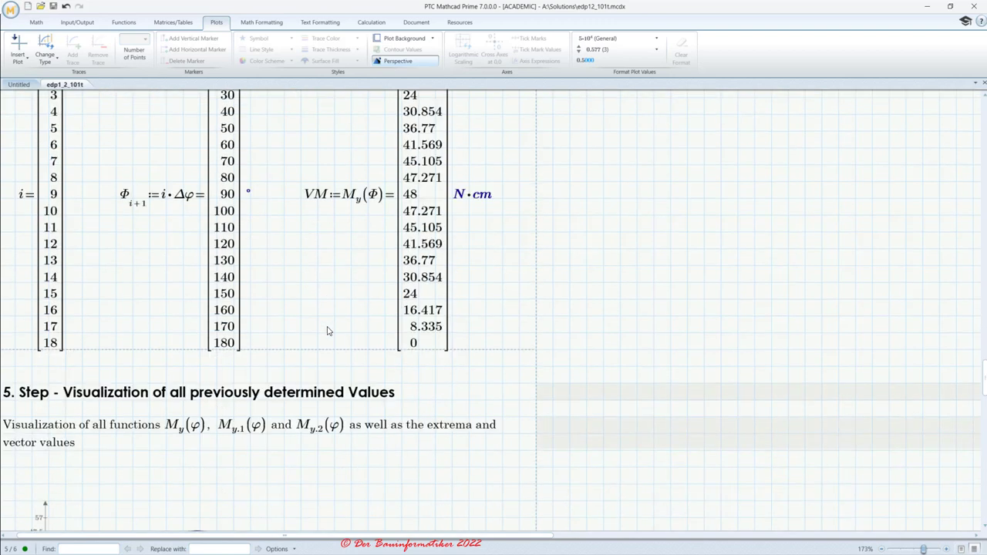
scroll(309, 324, up, 2)
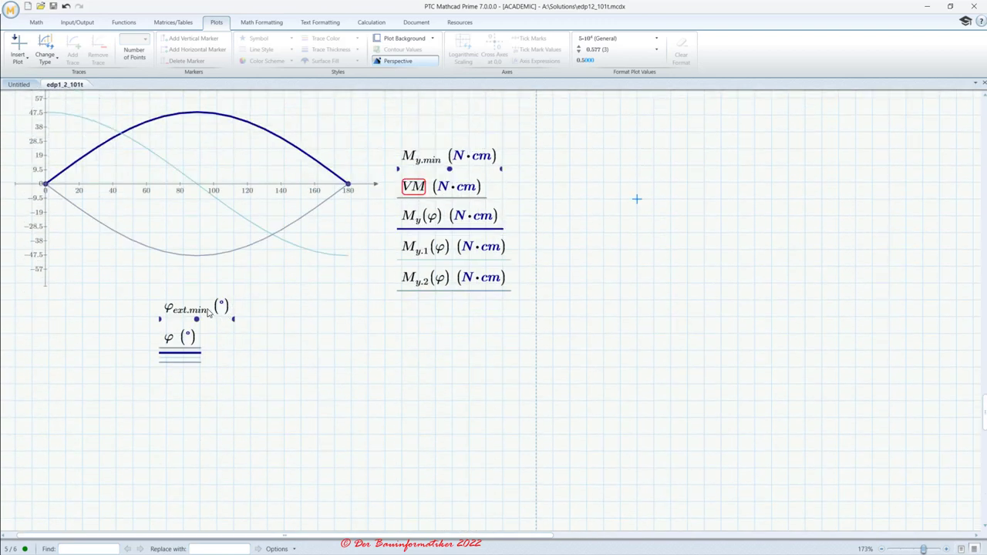
click(210, 312)
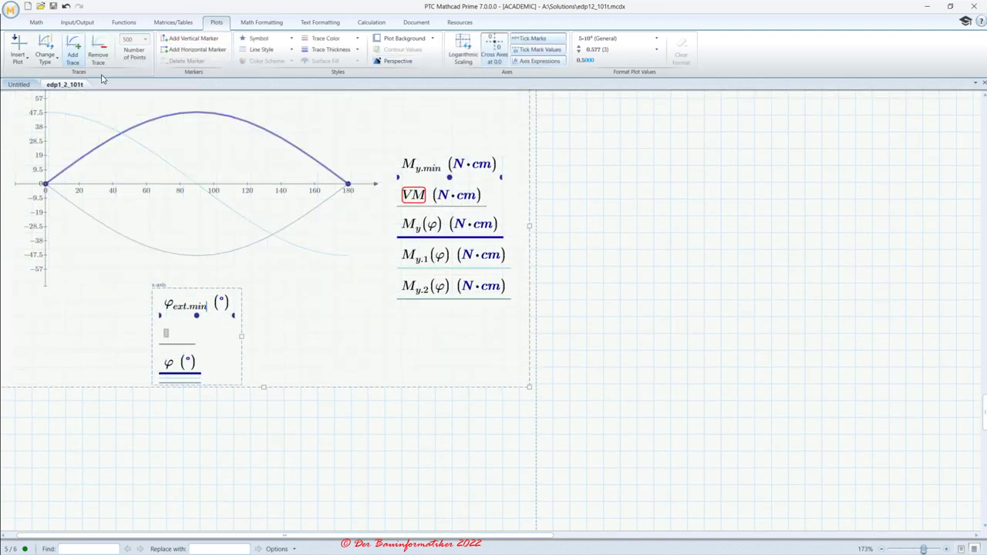
scroll(293, 235, up, 5)
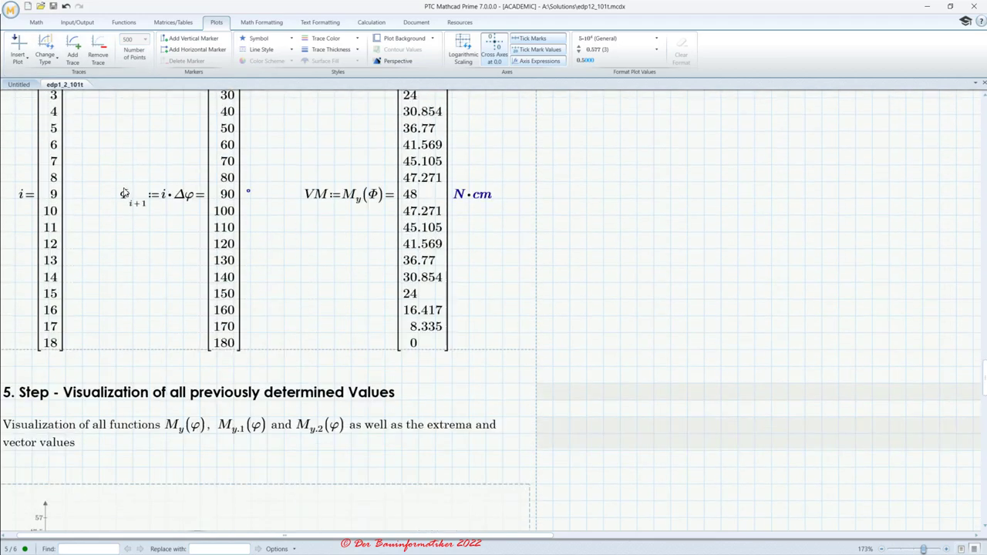
click(122, 196)
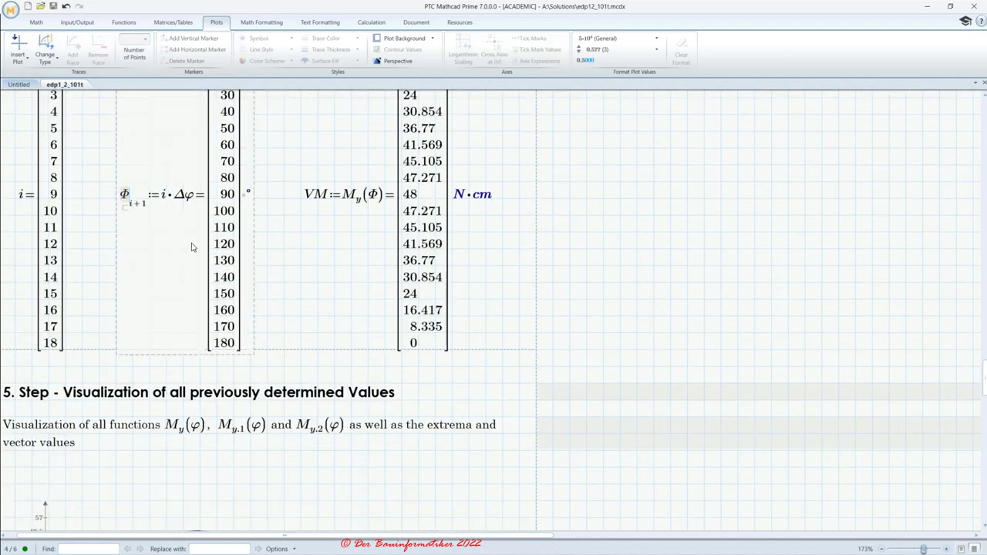
scroll(183, 245, down, 5)
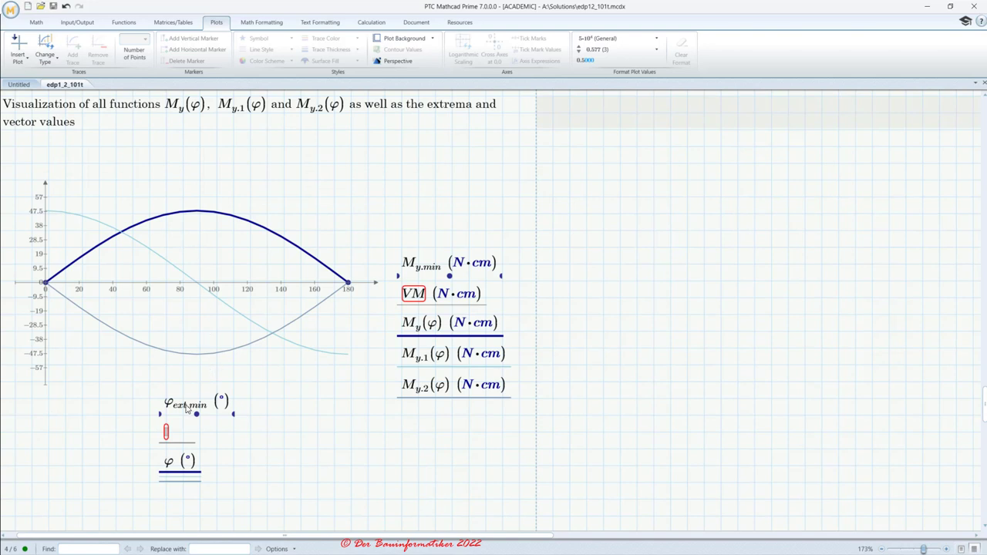
click(165, 433)
text(Φ)
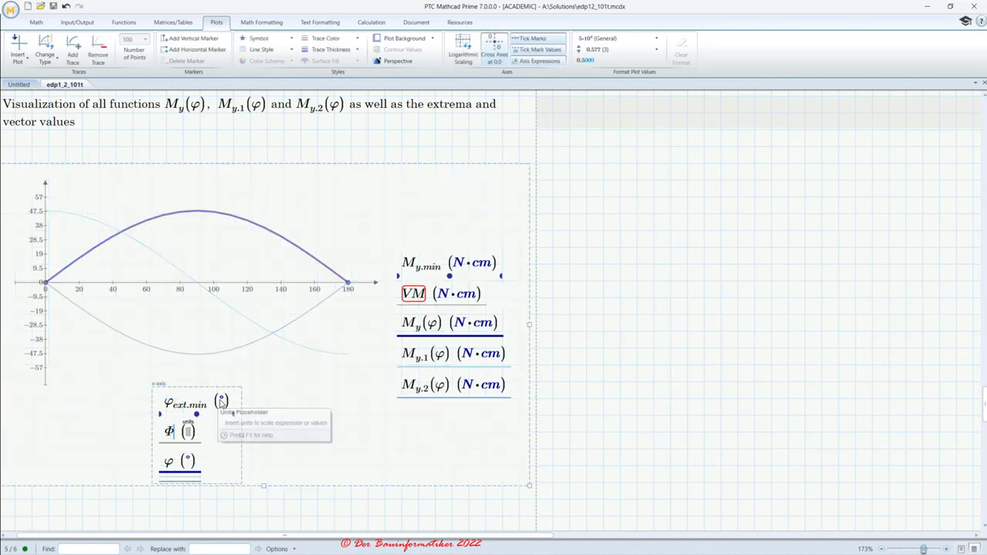
Copy the degree unit from φ_ext.min to Φ on the x-axis and leave the plot
click(221, 402)
click(190, 432)
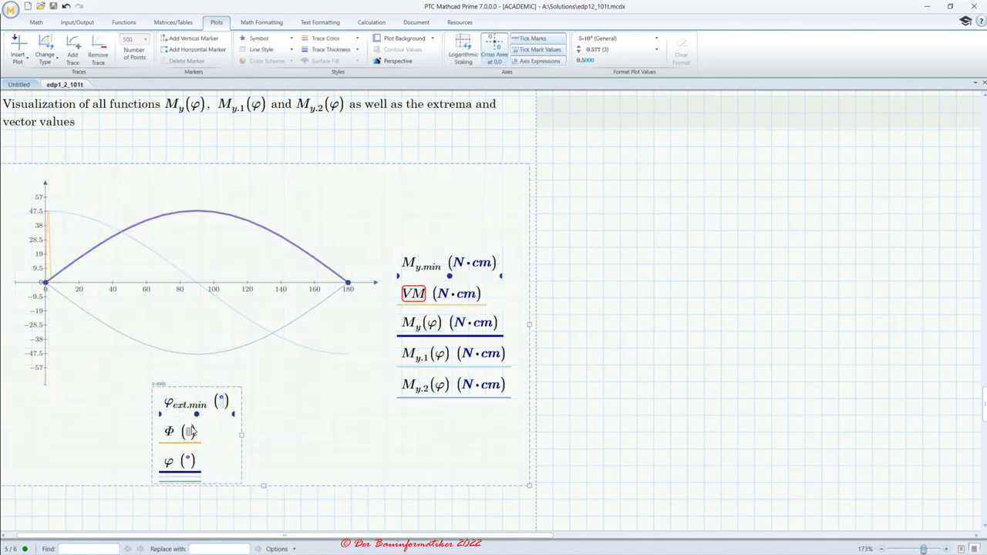
text(°)
click(637, 373)
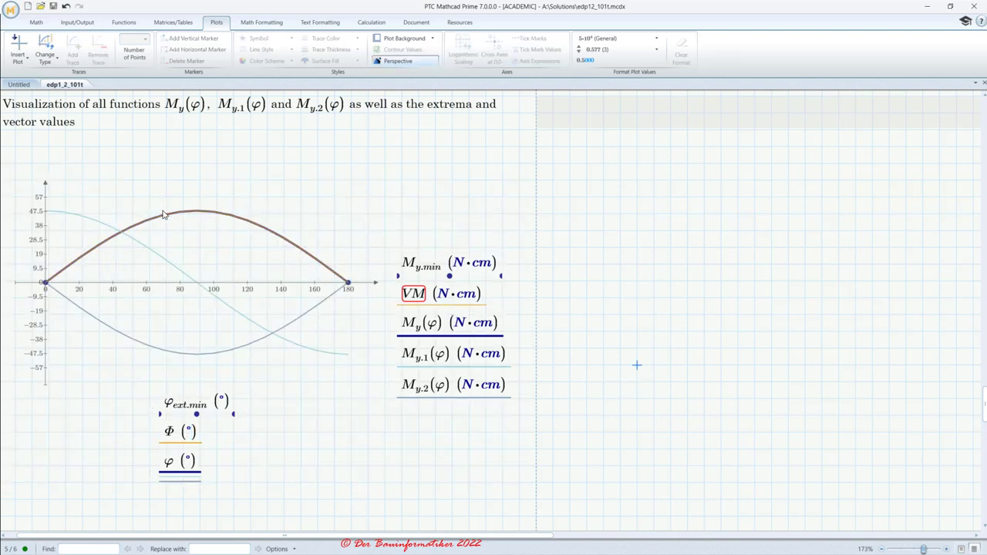
Show the VM trace as × symbols only, with its line style set to none
click(417, 296)
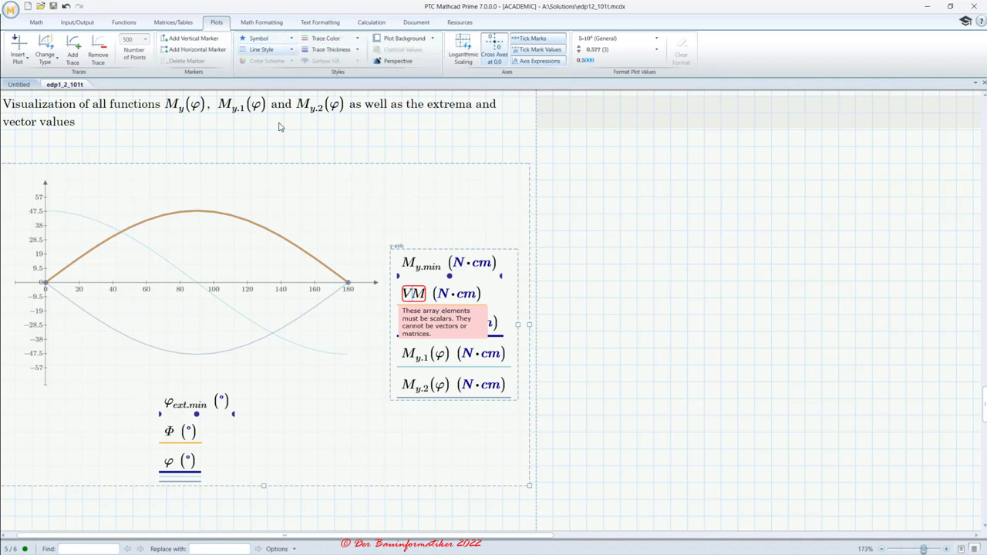
click(262, 40)
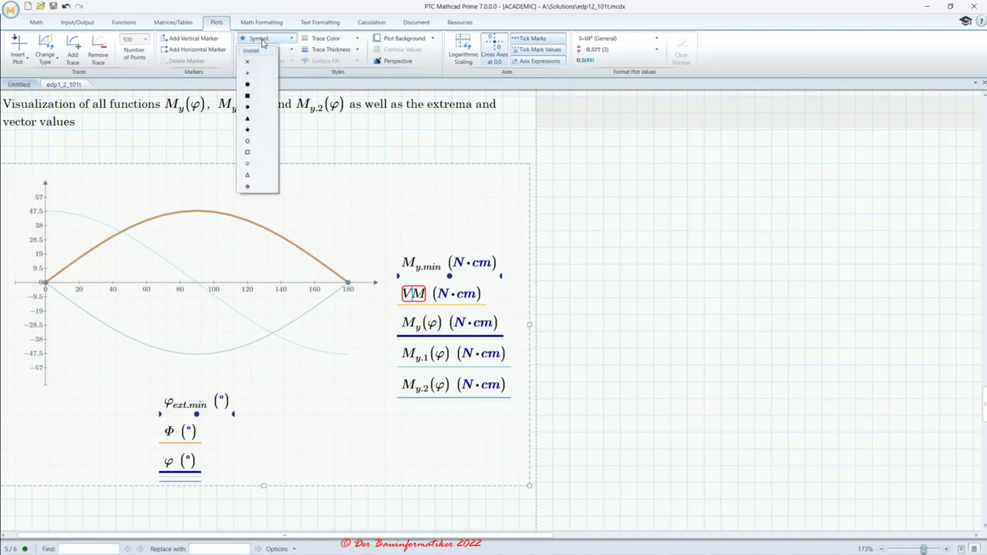
click(248, 61)
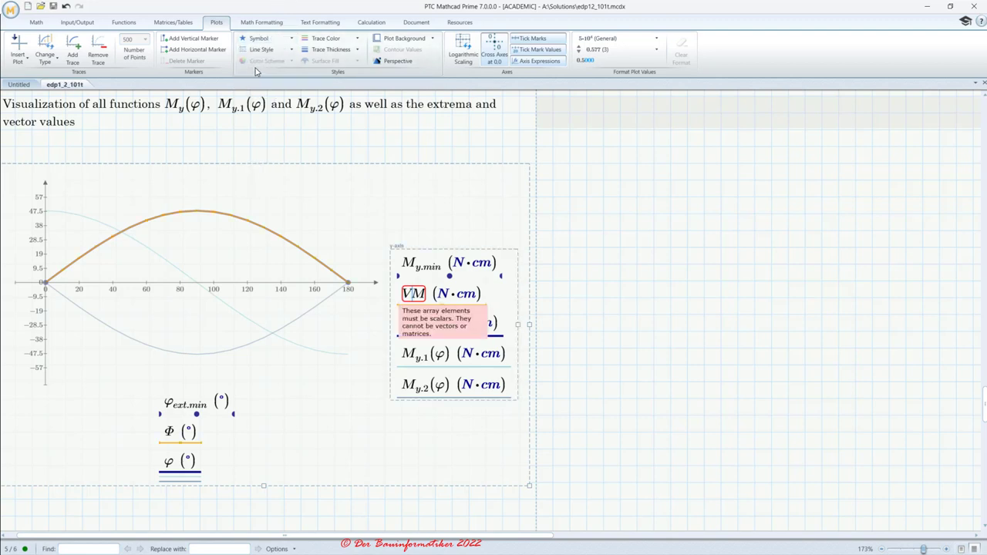
click(283, 54)
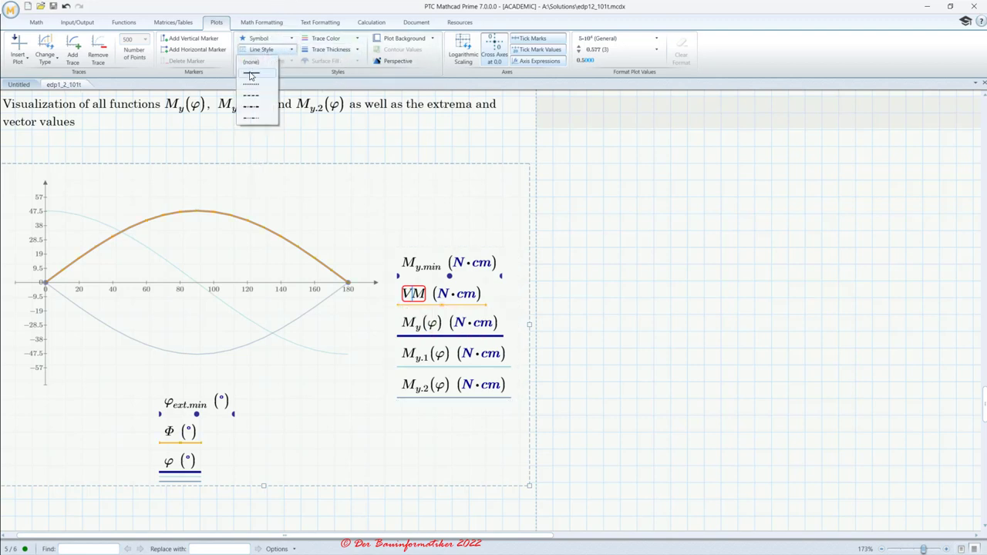
click(255, 63)
Increase the trace thickness of the VM symbols, colour them turquoise and leave the plot
click(329, 51)
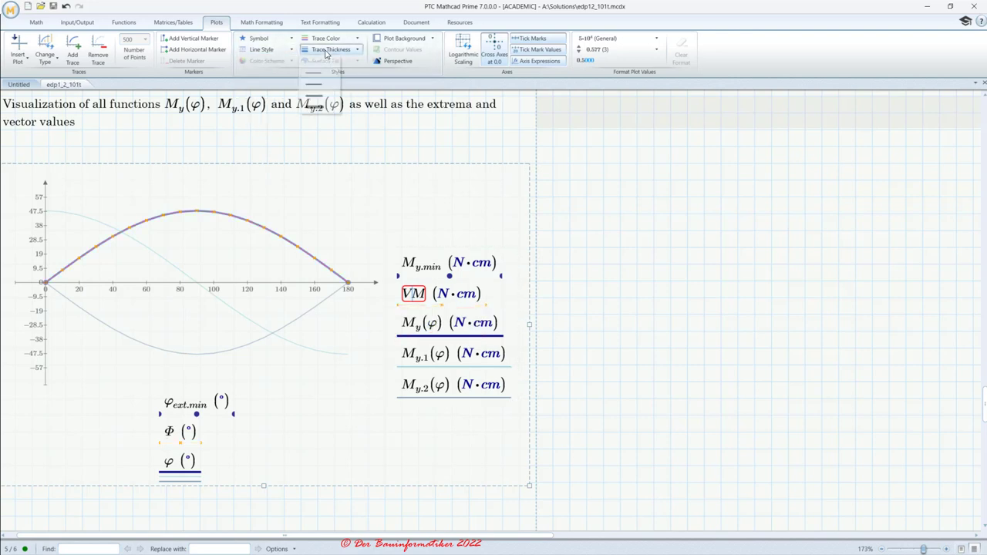
click(319, 89)
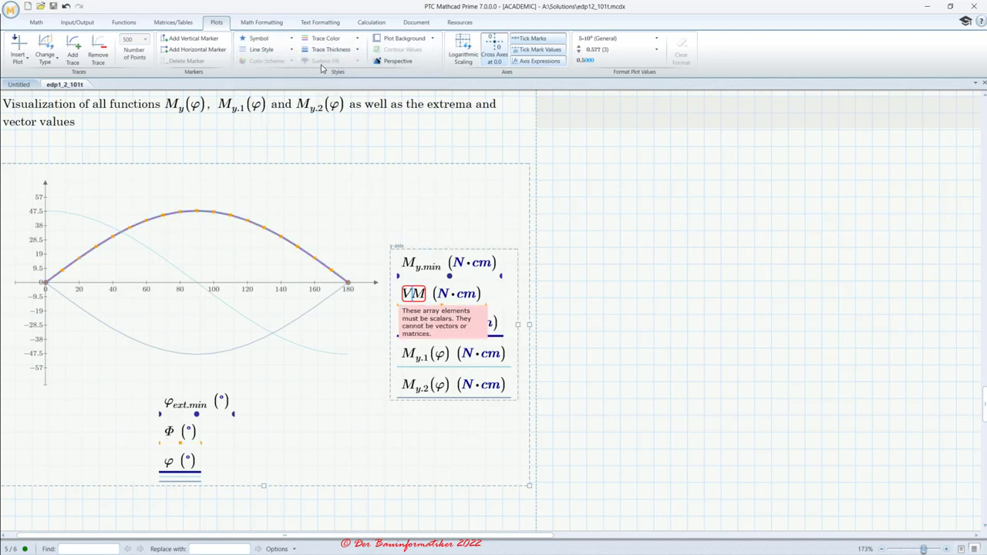
click(328, 51)
click(315, 96)
click(327, 39)
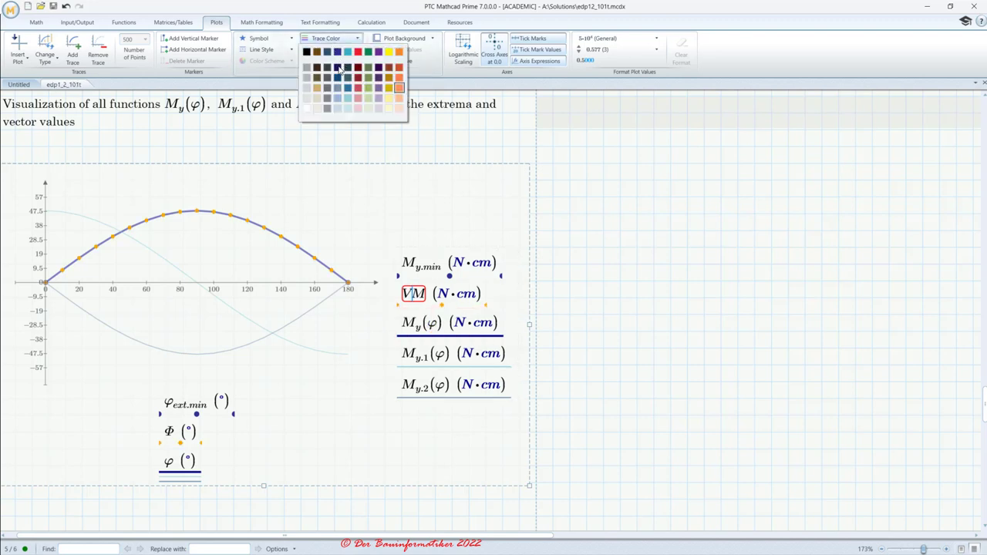
click(339, 52)
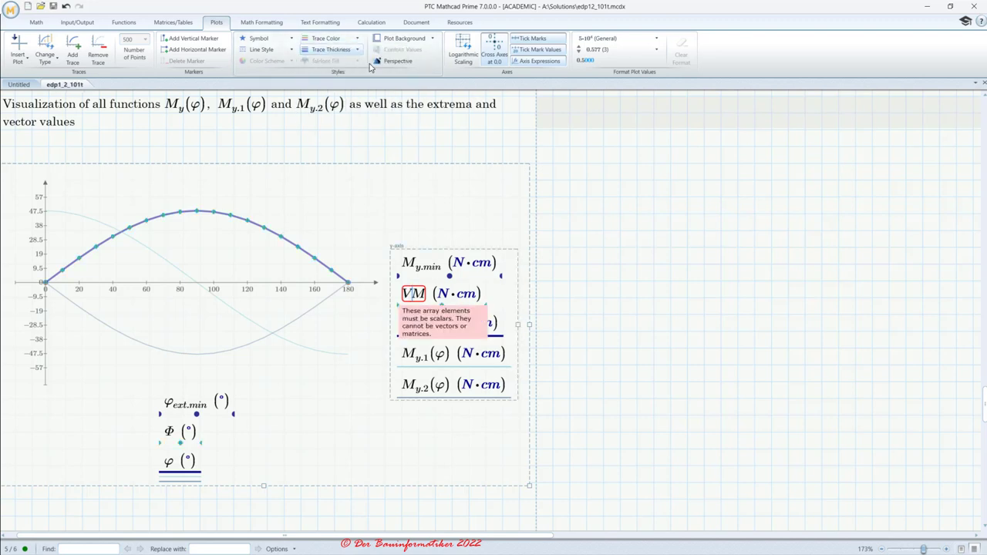
click(670, 197)
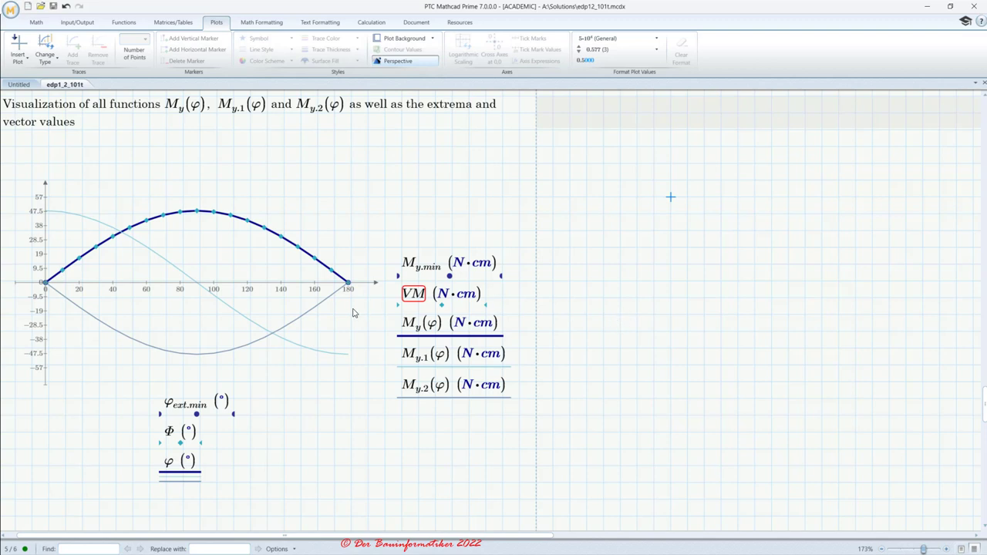
Check the flagged VM expression on the y-axis and review the earlier derivative plot, zeros and extrema calculations in the worksheet
click(412, 297)
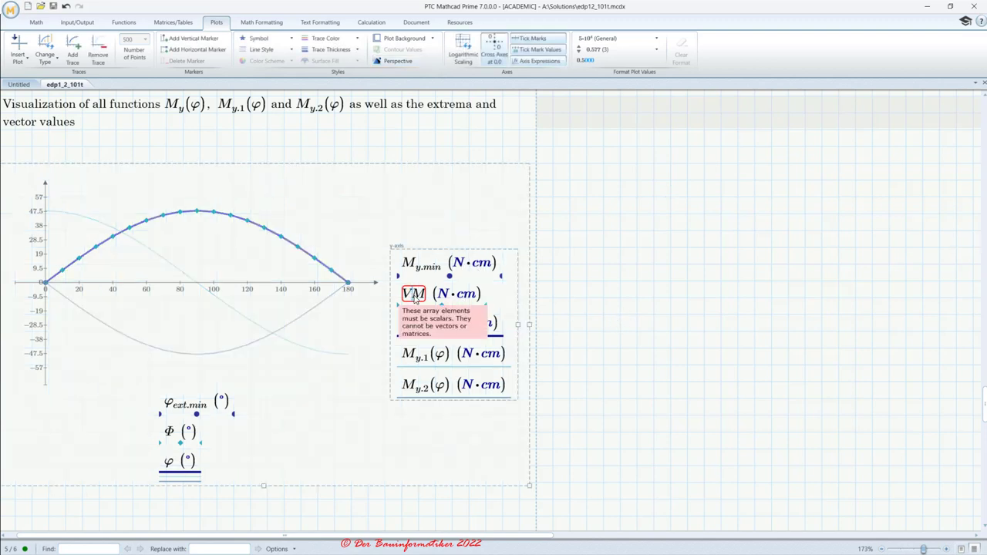
click(603, 285)
scroll(564, 309, up, 20)
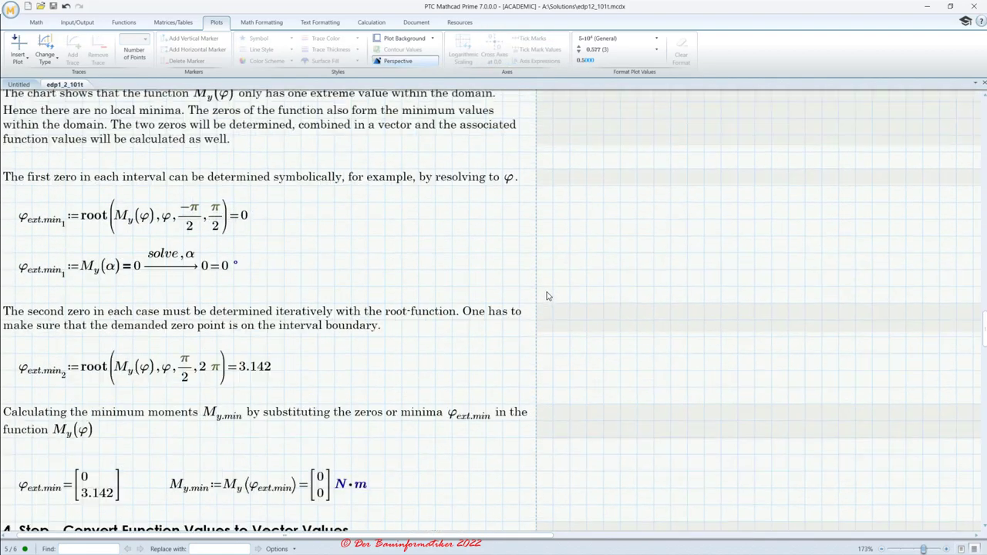
scroll(309, 225, up, 10)
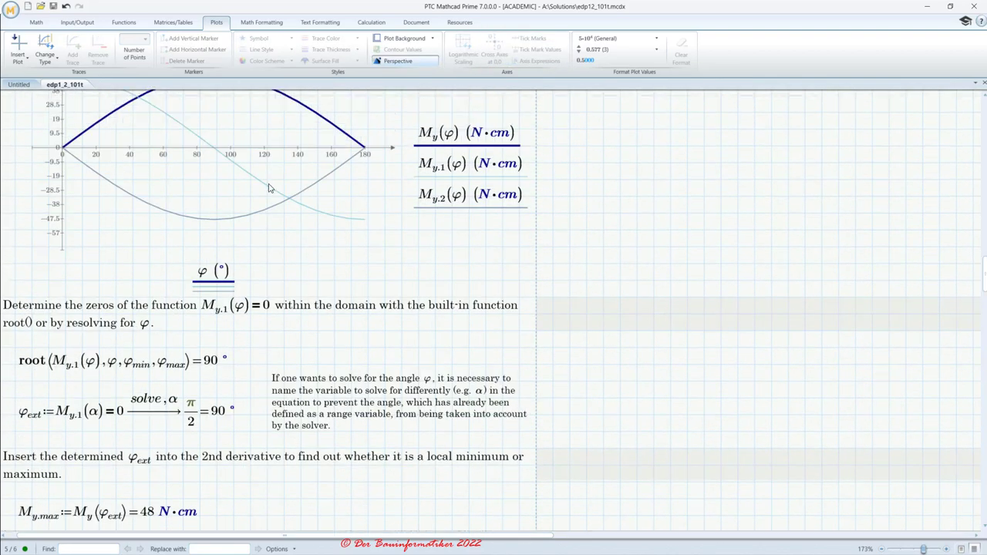
scroll(333, 220, down, 14)
scroll(333, 220, down, 15)
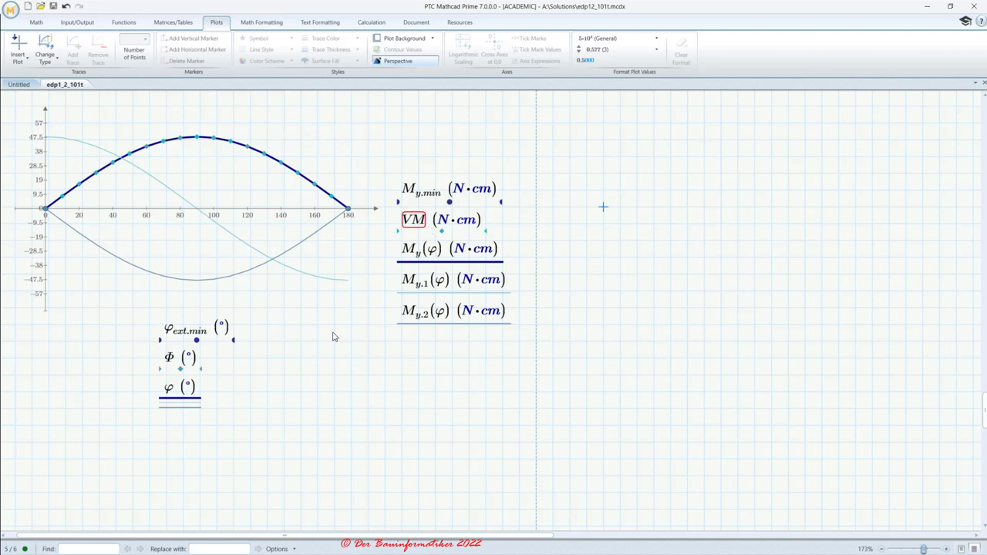
Examine the final plot in Step 5, comparing its functions, minima and vector points, and inspect the message on VM
scroll(302, 361, up, 2)
scroll(371, 350, up, 3)
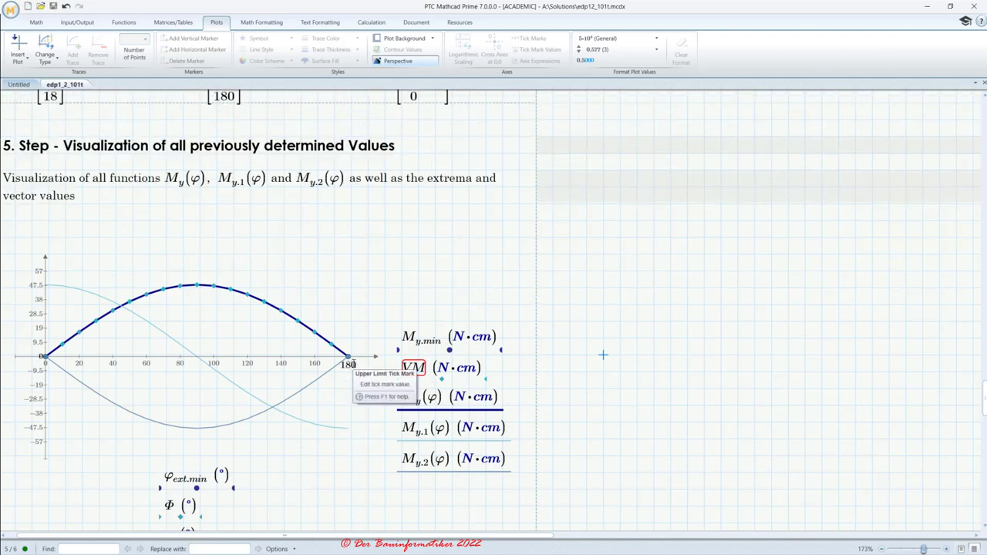
scroll(375, 343, down, 1)
click(413, 345)
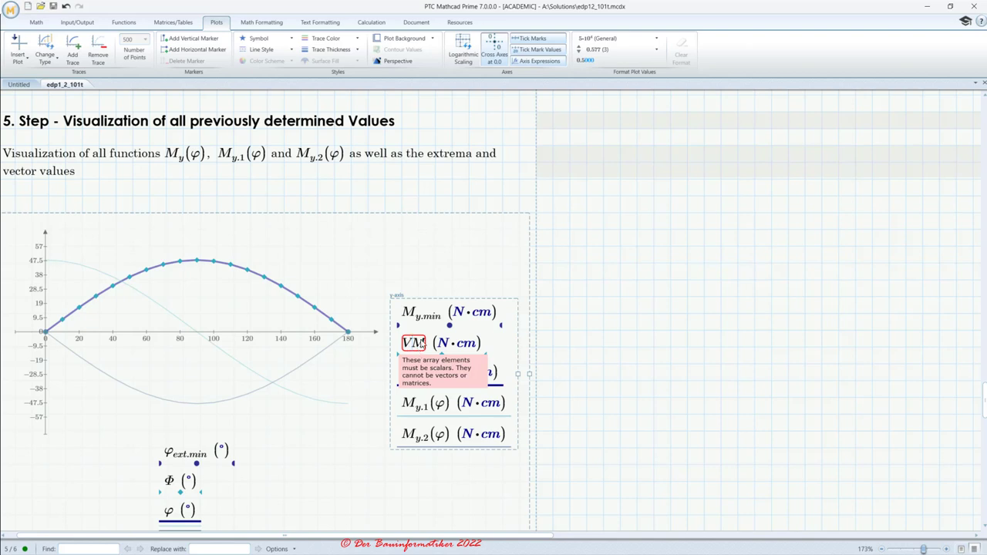
click(601, 332)
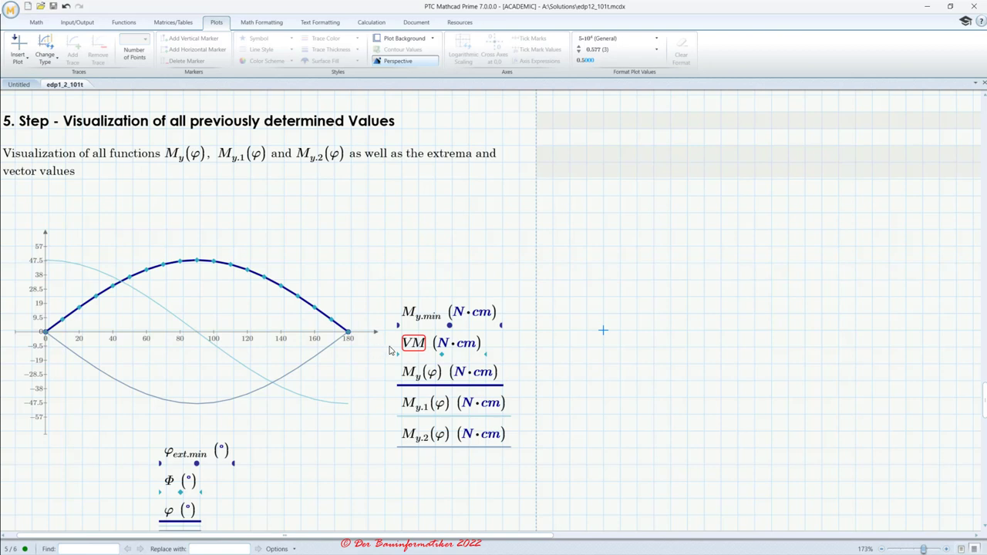
scroll(390, 351, down, 3)
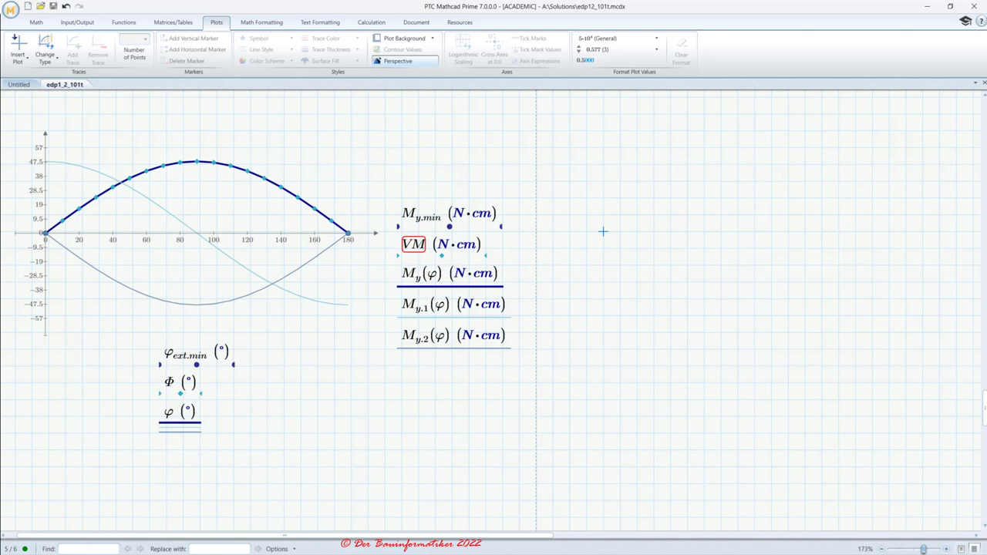
scroll(193, 358, up, 2)
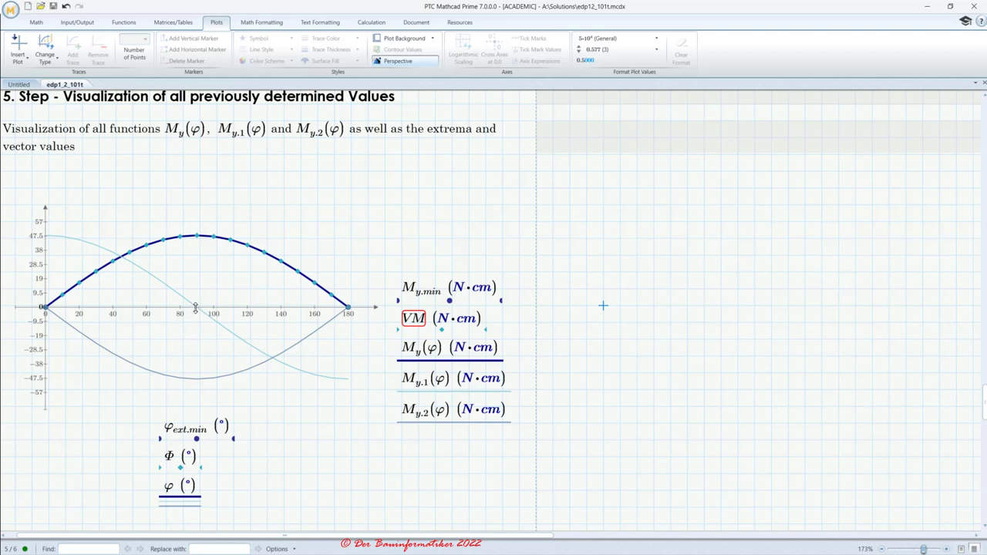
scroll(201, 310, down, 2)
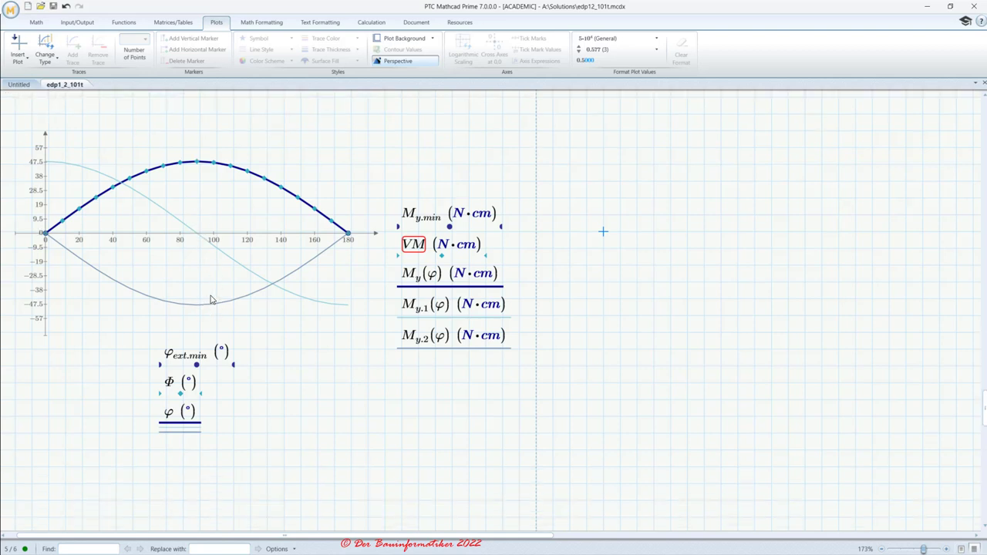
scroll(211, 300, up, 2)
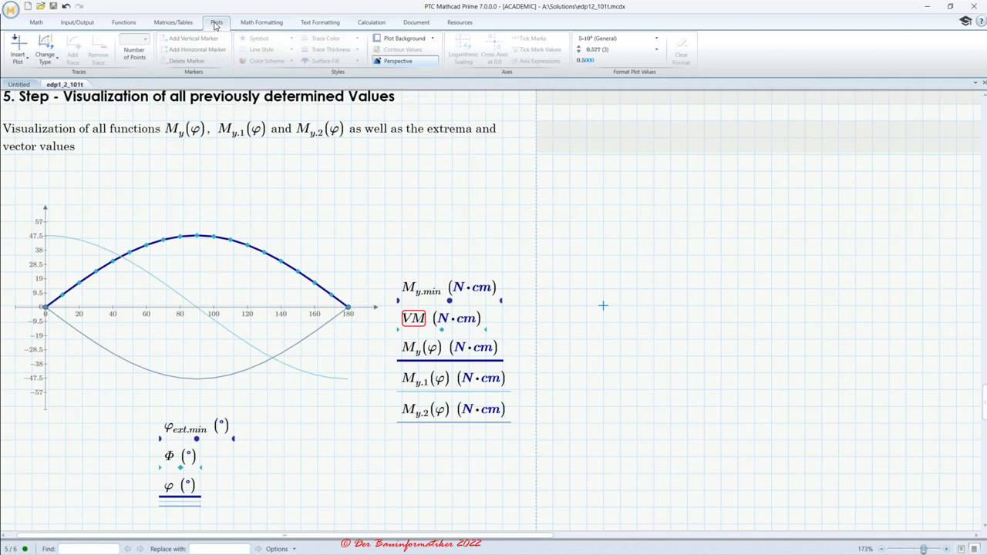
click(213, 276)
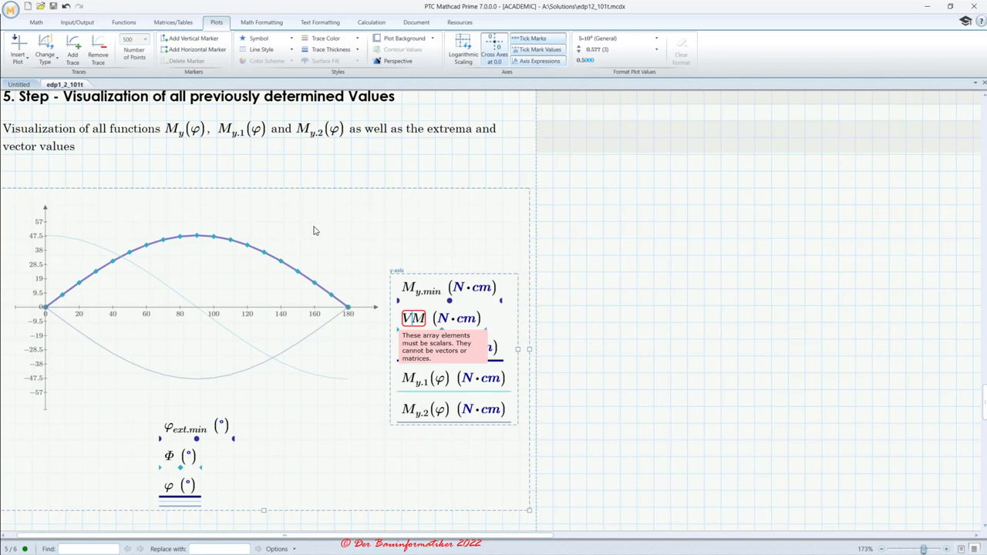
click(585, 229)
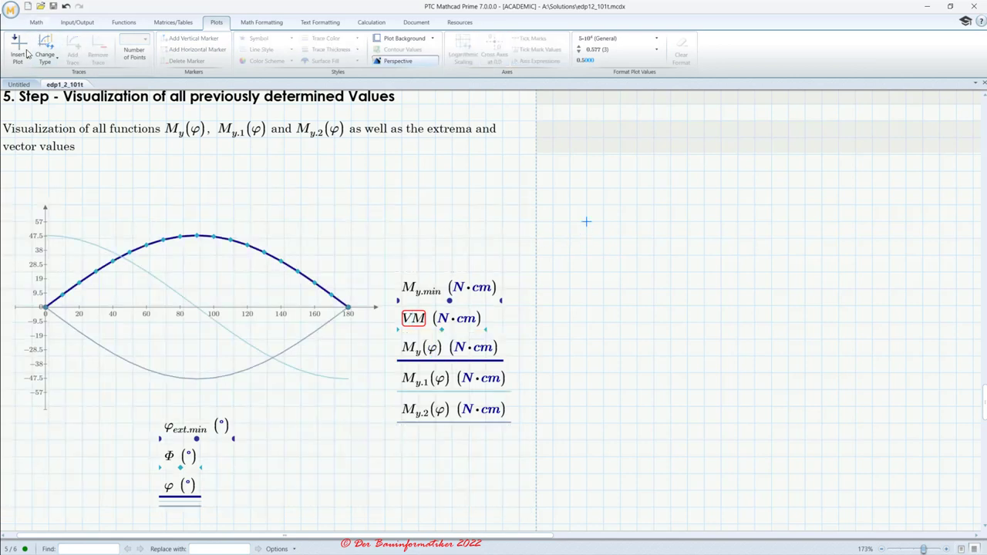